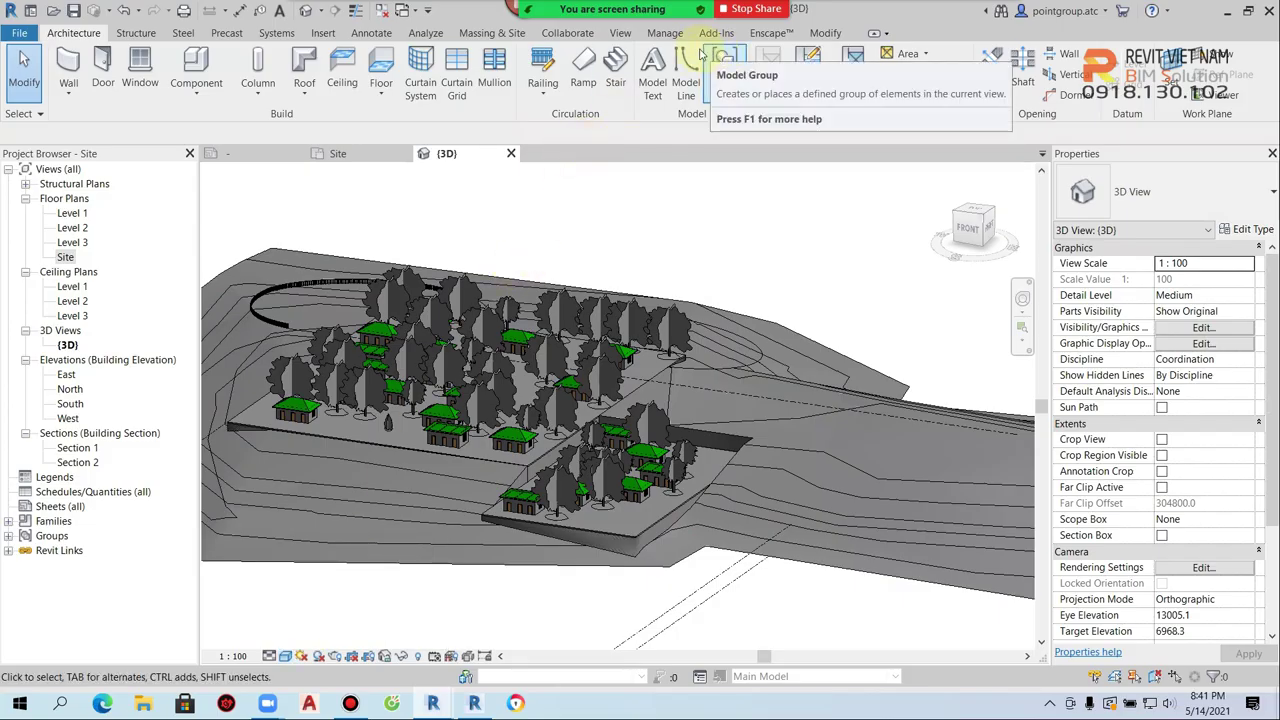
Switch Revit's ribbon to the Enscape tab to show its rendering tools
left_click(767, 35)
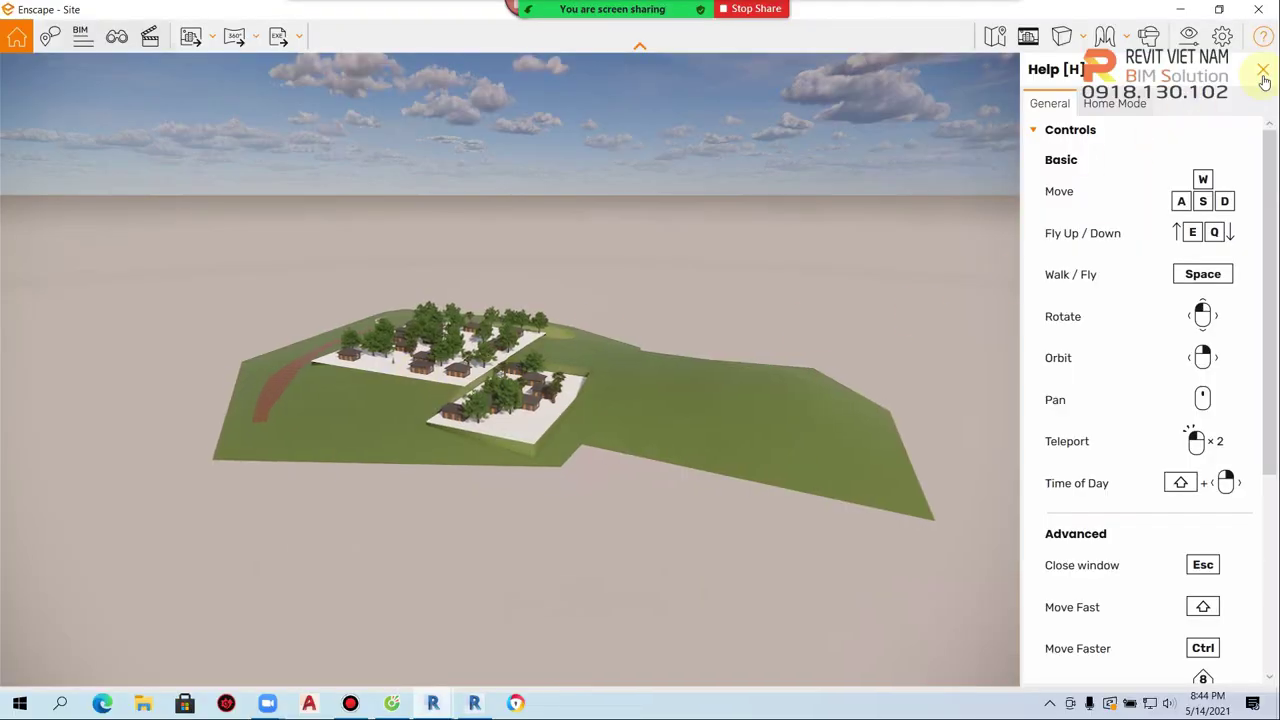
Close the Enscape help panel, then zoom and orbit to look down over the cabins
key("h")
scroll(530, 400, "up", 2)
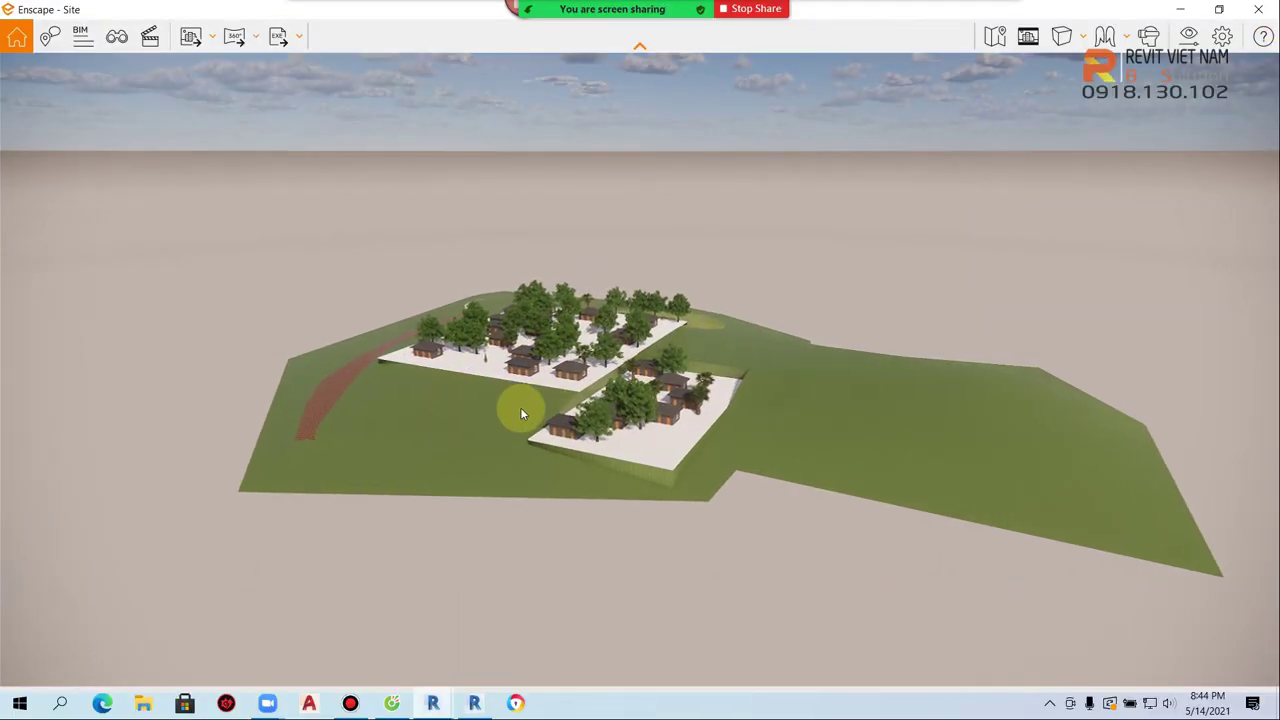
scroll(518, 410, "up", 3)
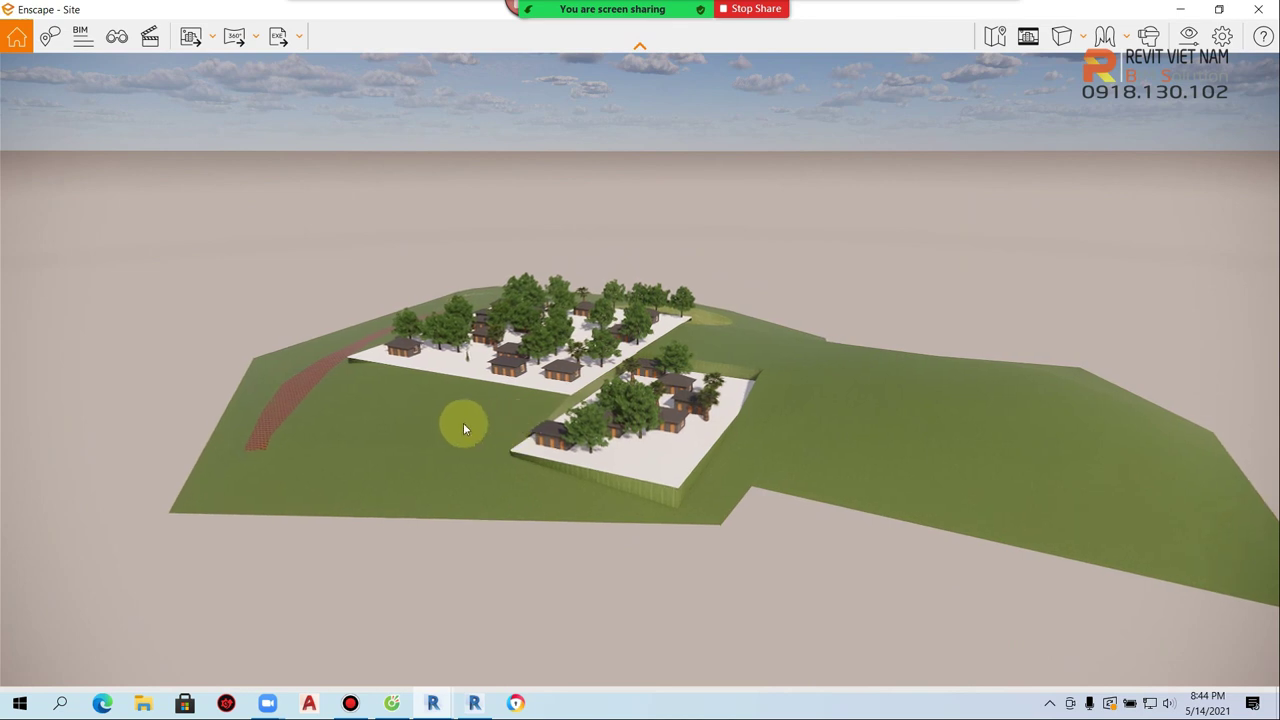
scroll(455, 420, "up", 2)
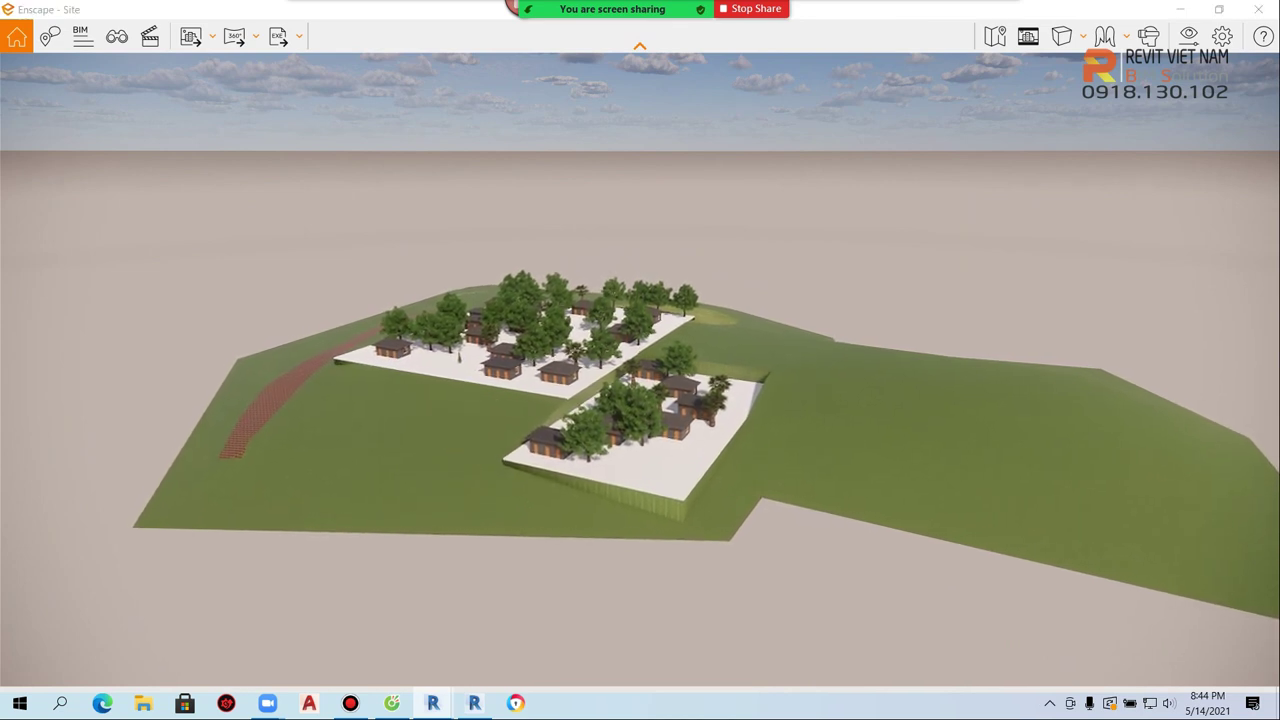
scroll(424, 345, "up", 1)
scroll(424, 345, "up", 2)
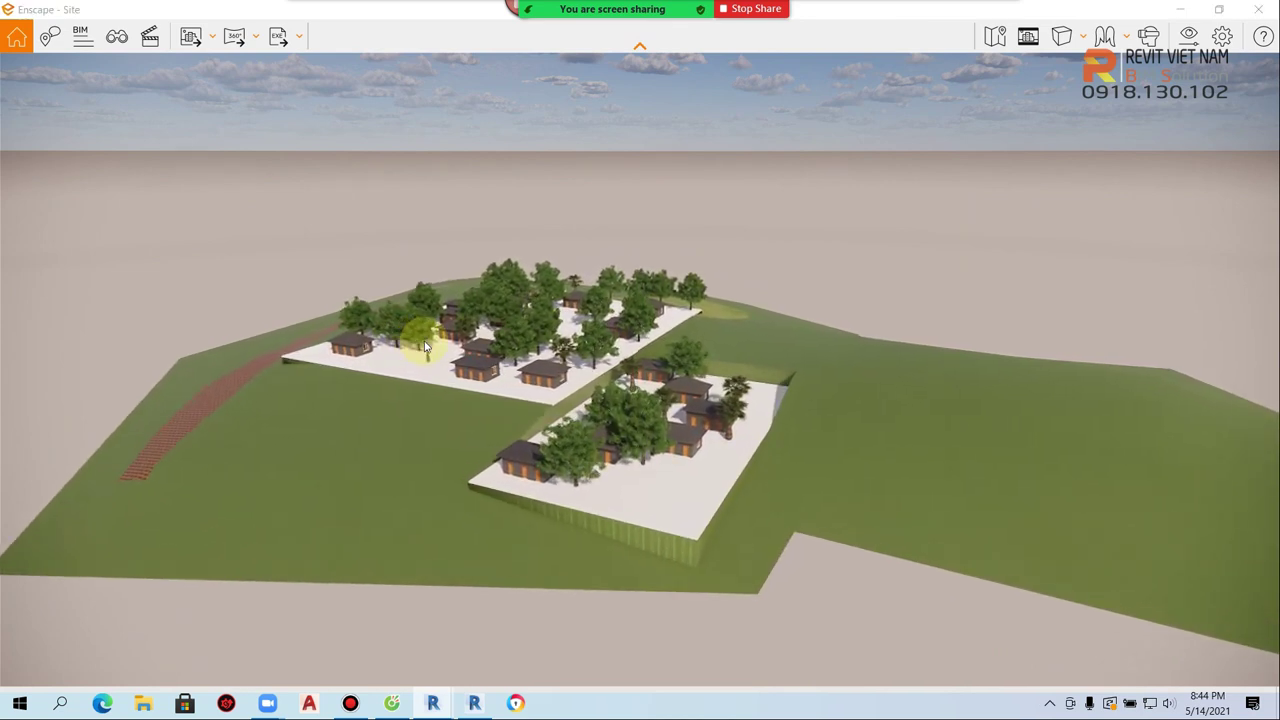
scroll(424, 345, "up", 1)
scroll(362, 393, "up", 1)
left_click_drag(362, 393, 320, 342)
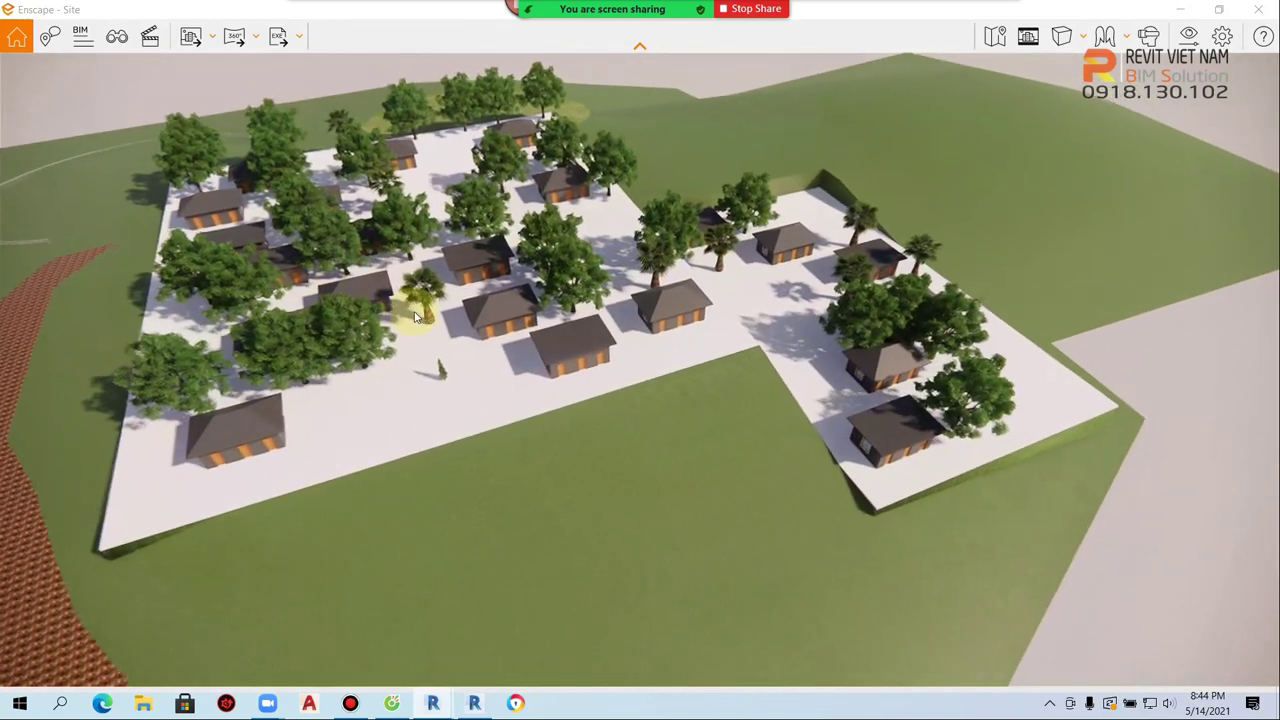
Fine-tune the render zoom over the resort site, then preview the open Revit windows
right_click(470, 328)
left_click(397, 413)
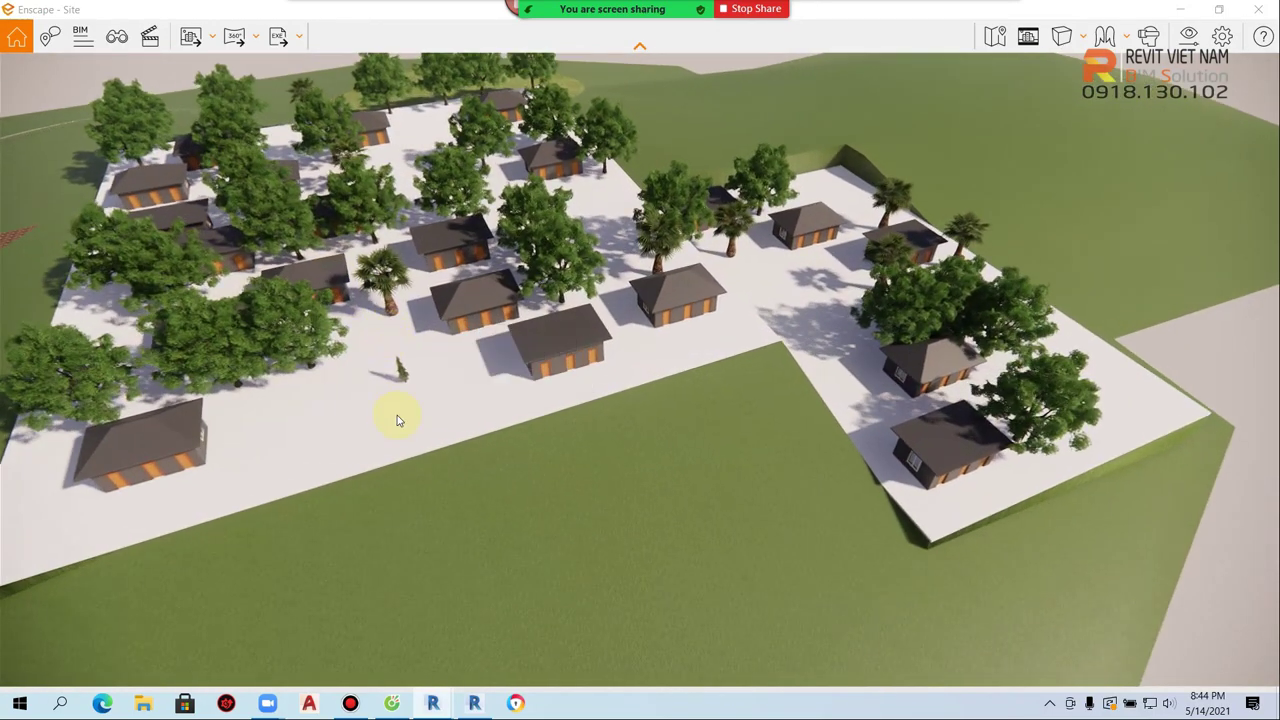
scroll(414, 437, "up", 3)
scroll(409, 349, "down", 3)
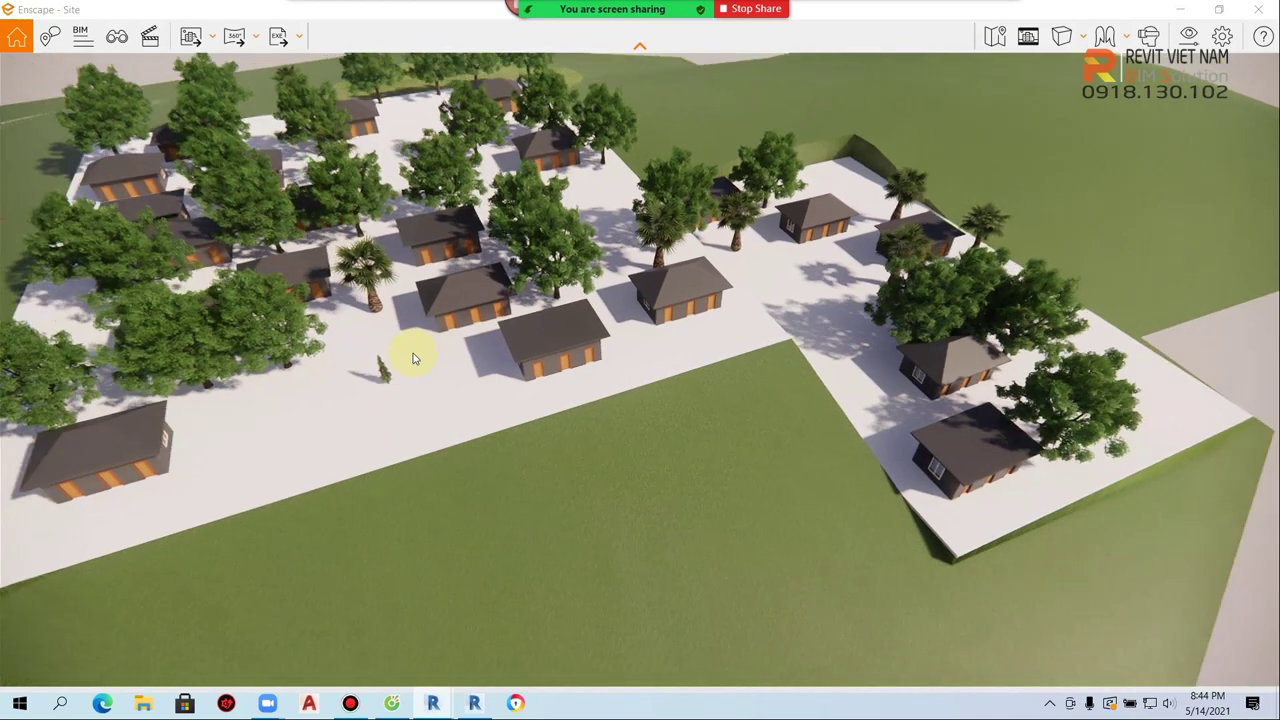
scroll(476, 407, "up", 2)
scroll(476, 407, "down", 3)
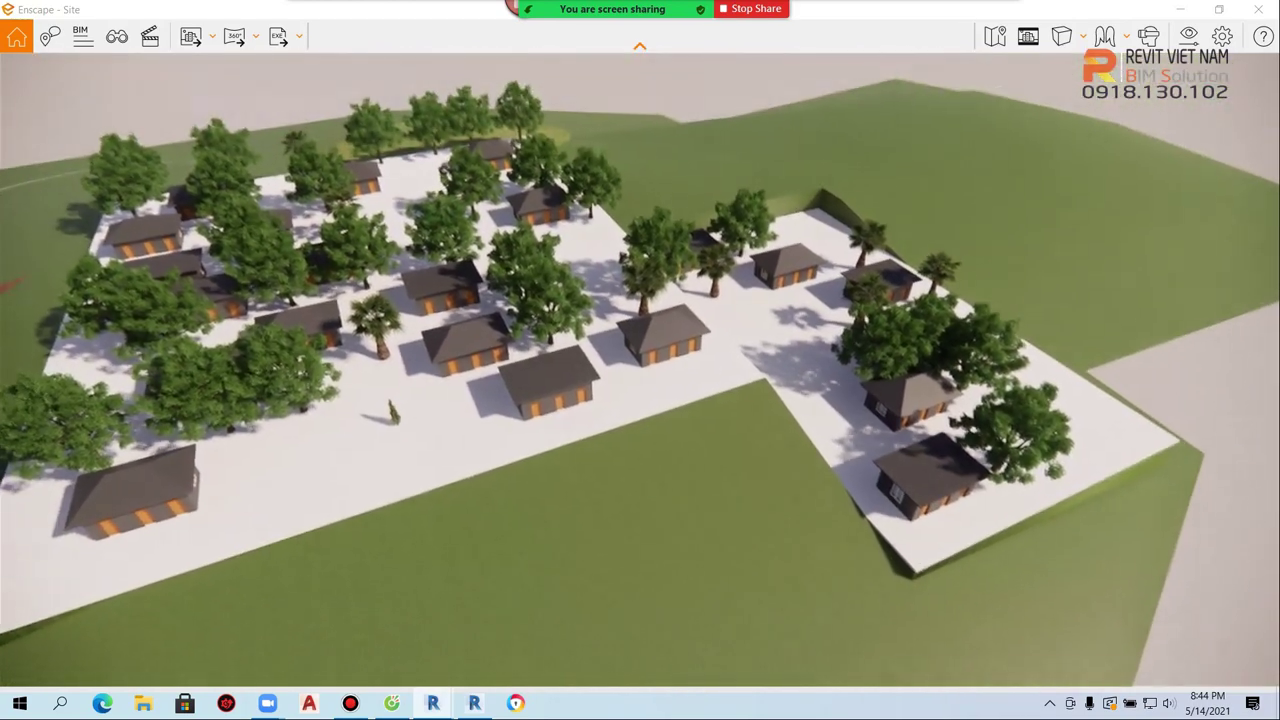
scroll(468, 404, "up", 3)
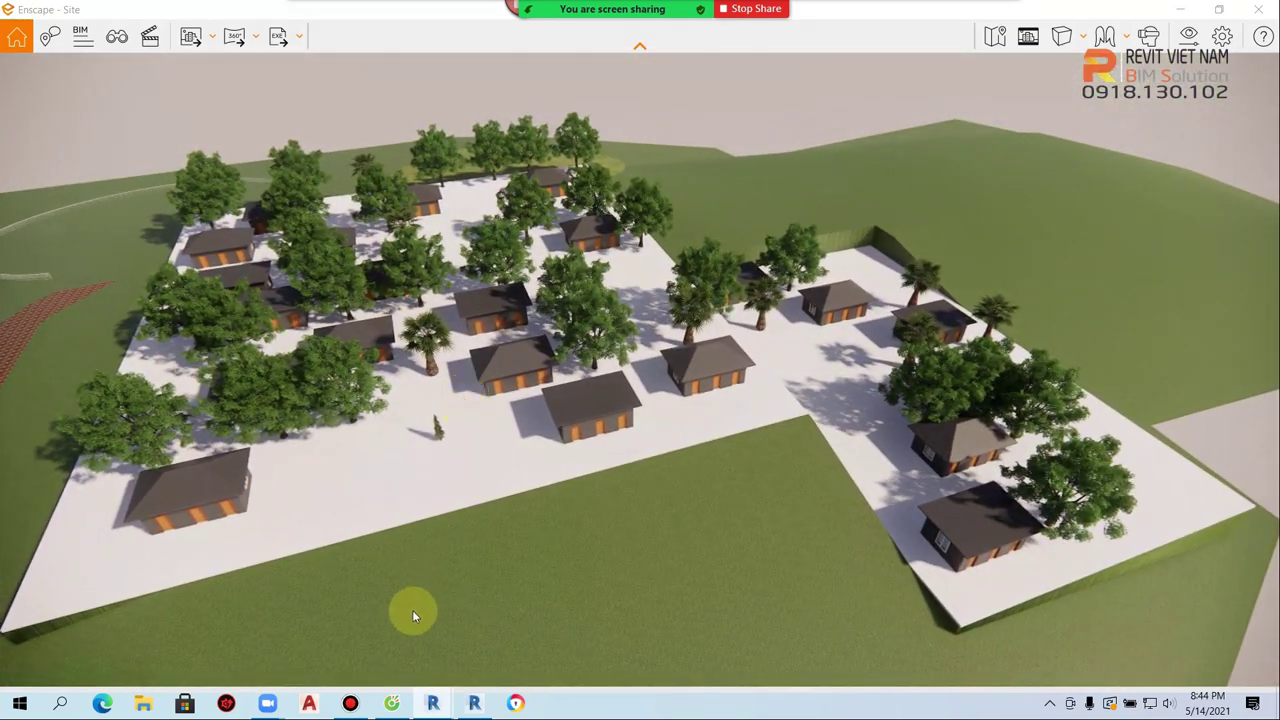
left_click(436, 705)
In the Revit house model, open the material picker for the roof's structure layer
left_click(381, 645)
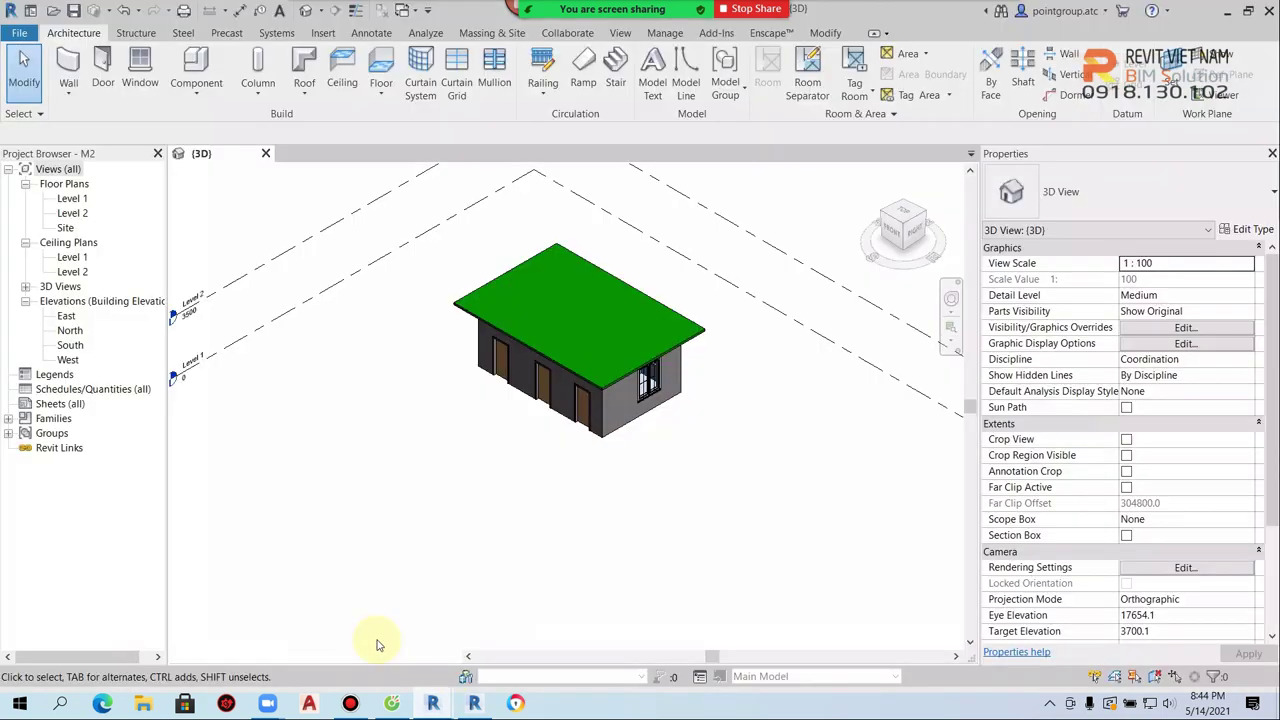
left_click(643, 365)
left_click(1248, 229)
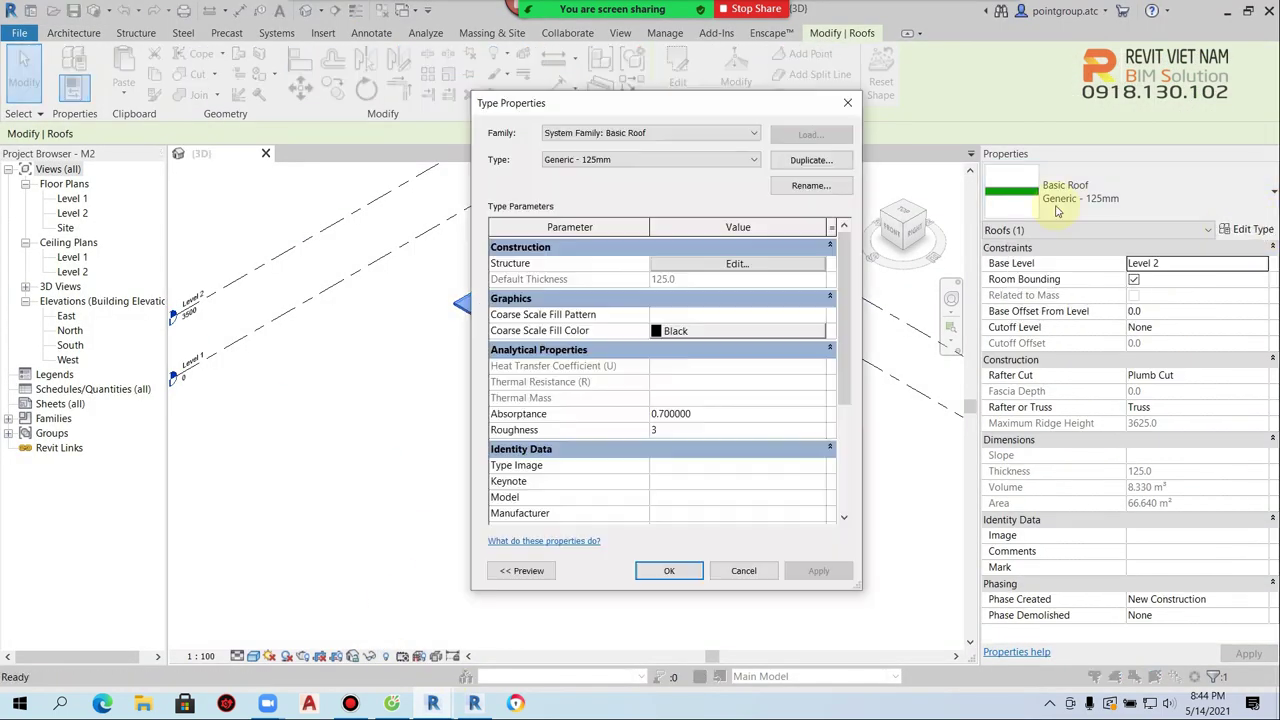
left_click(740, 263)
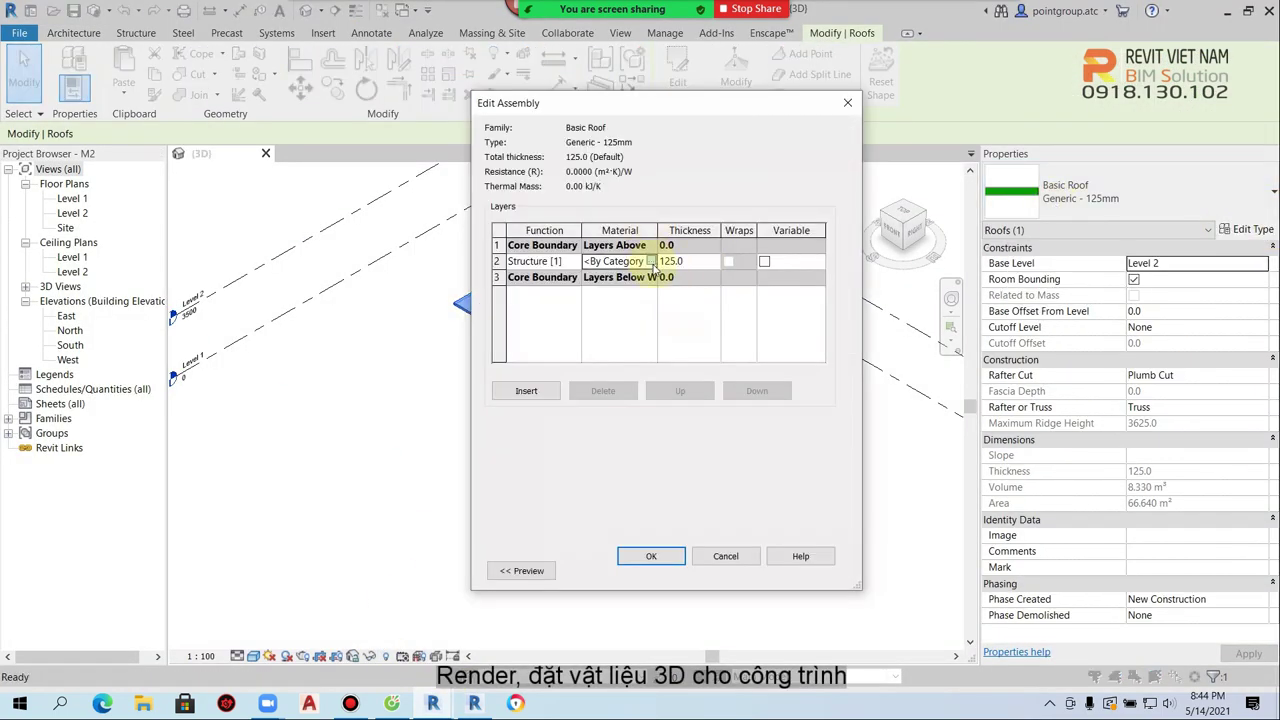
left_click(649, 261)
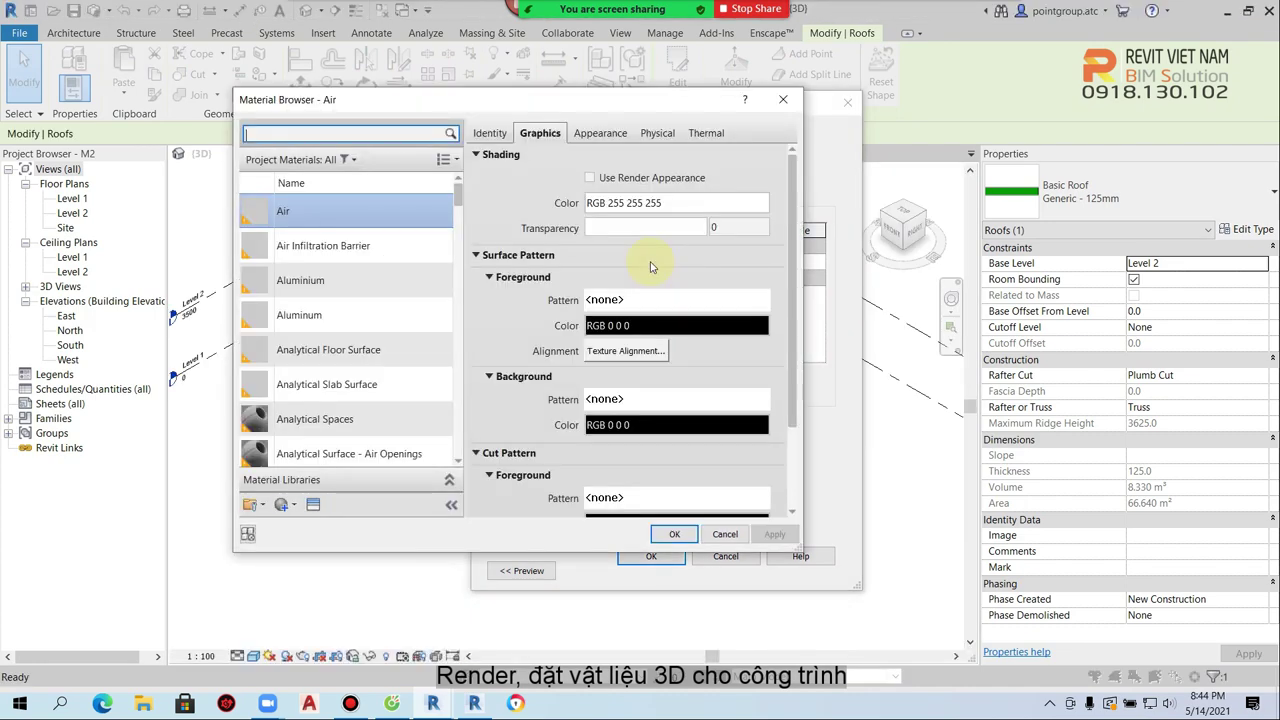
Create a new material named ngoi 1 and open the appearance Asset Browser
scroll(408, 428, "down", 4)
scroll(430, 290, "up", 3)
scroll(428, 290, "down", 5)
scroll(425, 310, "down", 5)
scroll(423, 380, "down", 5)
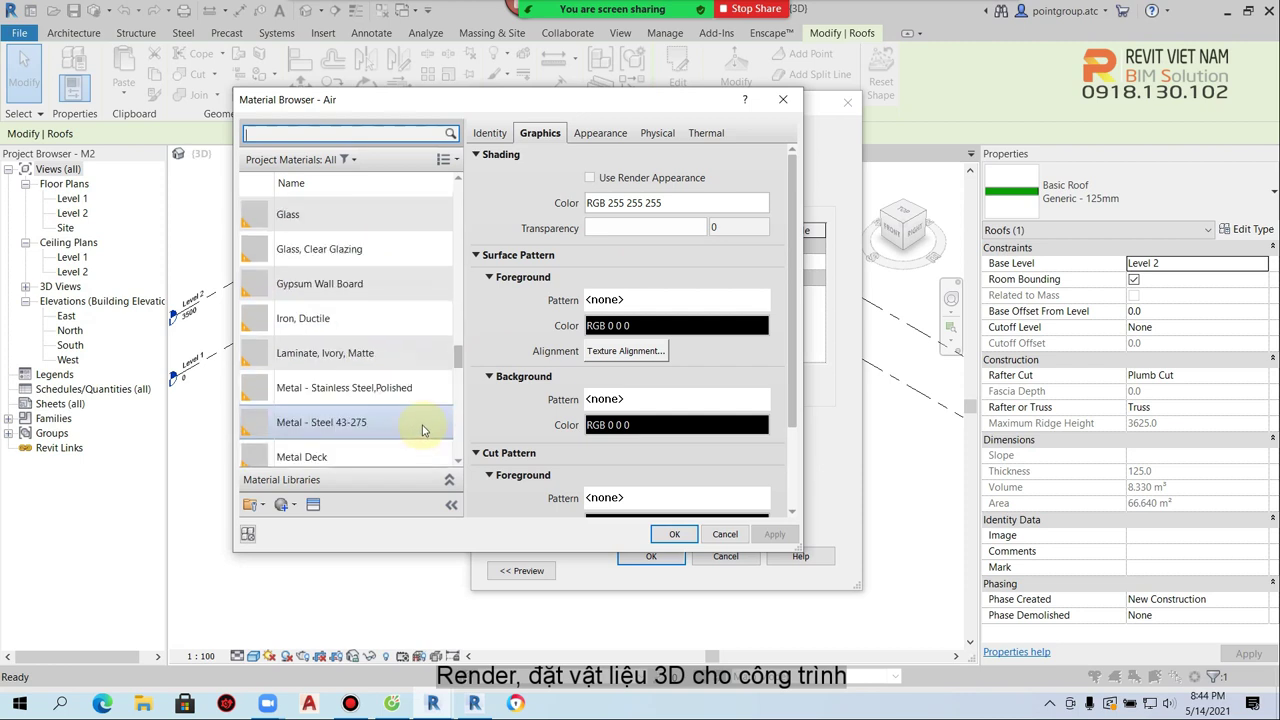
scroll(420, 425, "down", 5)
scroll(418, 375, "up", 5)
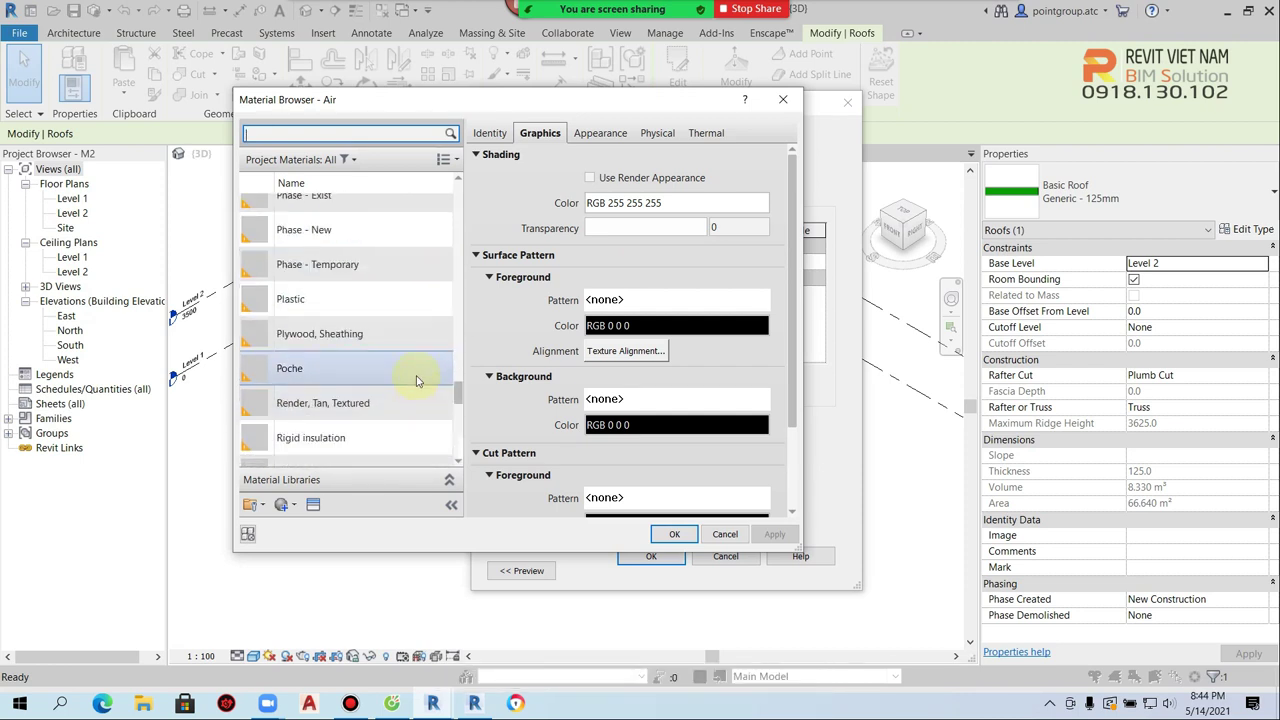
scroll(418, 375, "up", 5)
scroll(420, 373, "up", 5)
scroll(410, 385, "up", 5)
scroll(370, 400, "up", 5)
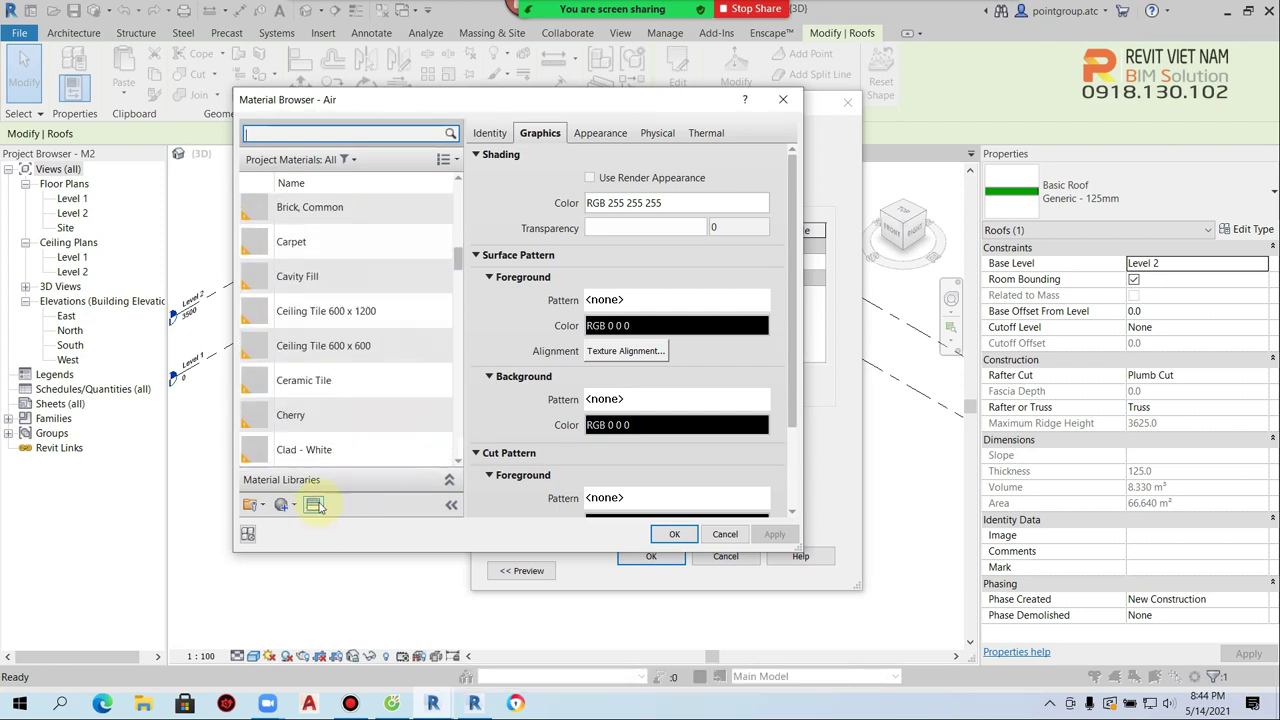
scroll(346, 370, "up", 5)
scroll(390, 340, "up", 3)
scroll(393, 335, "up", 1)
scroll(393, 335, "down", 1)
scroll(393, 335, "down", 3)
scroll(393, 335, "down", 3)
scroll(330, 405, "down", 1)
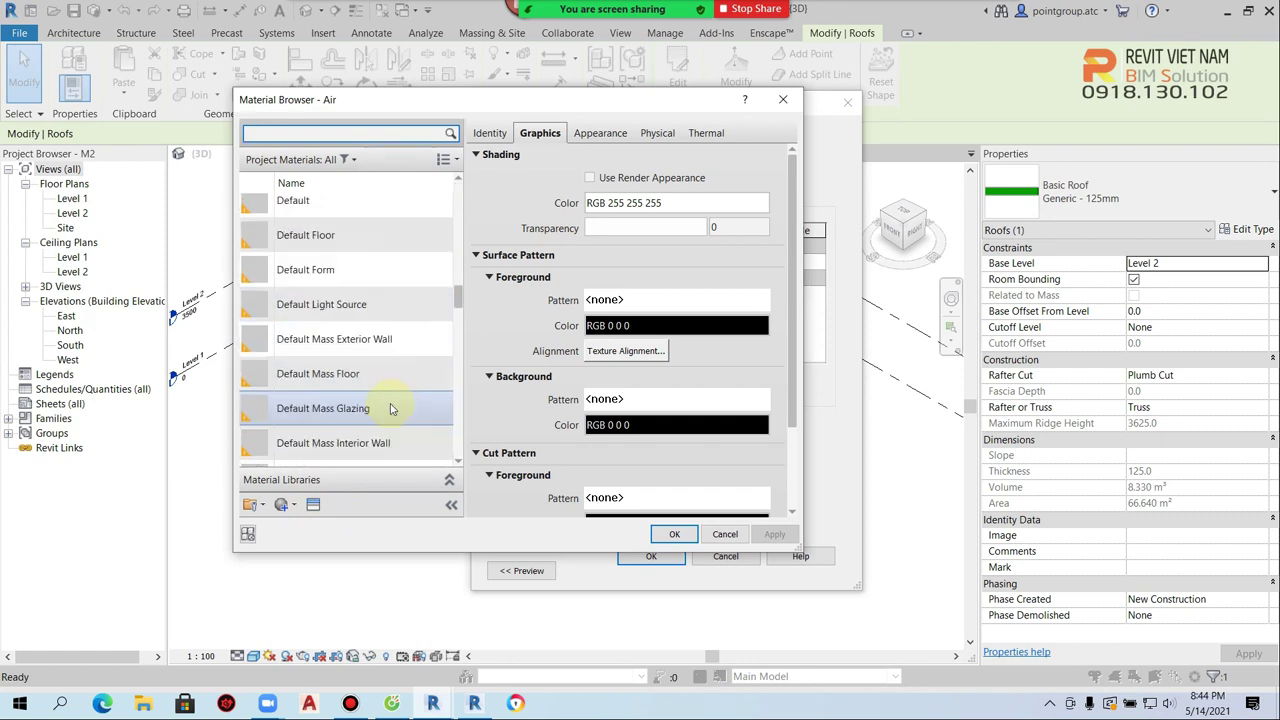
scroll(330, 440, "down", 2)
left_click(291, 506)
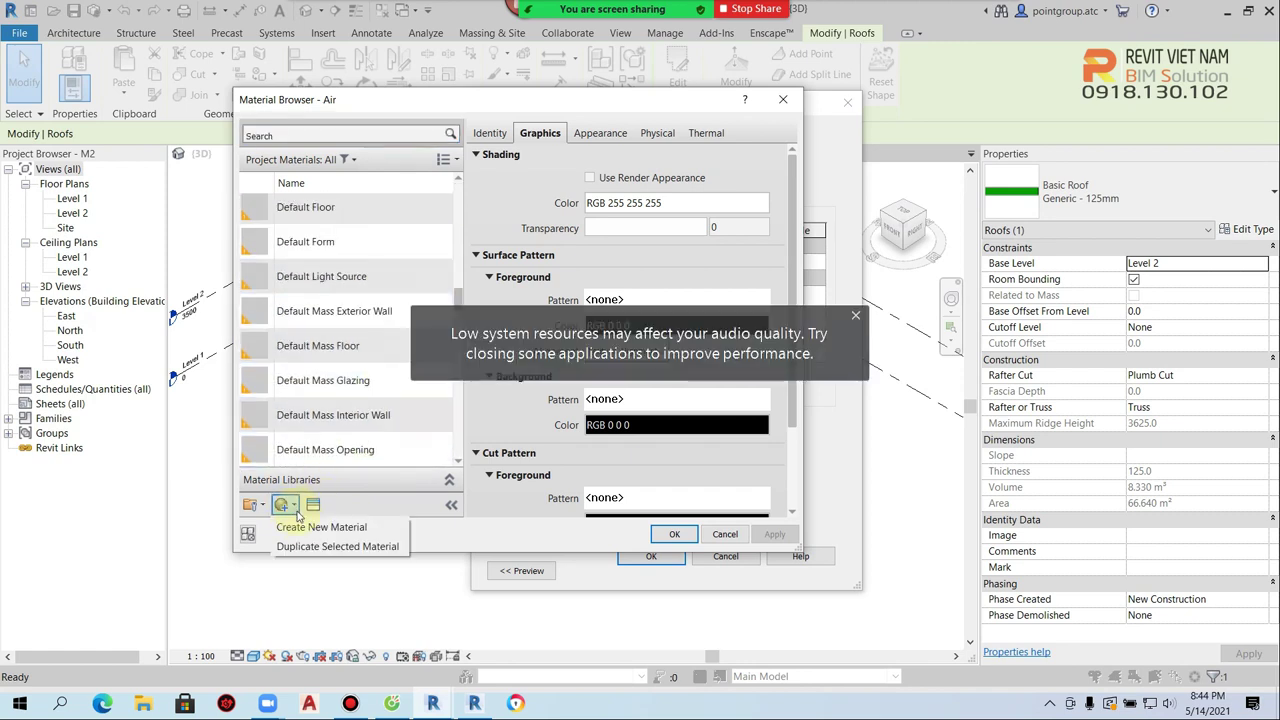
left_click(311, 527)
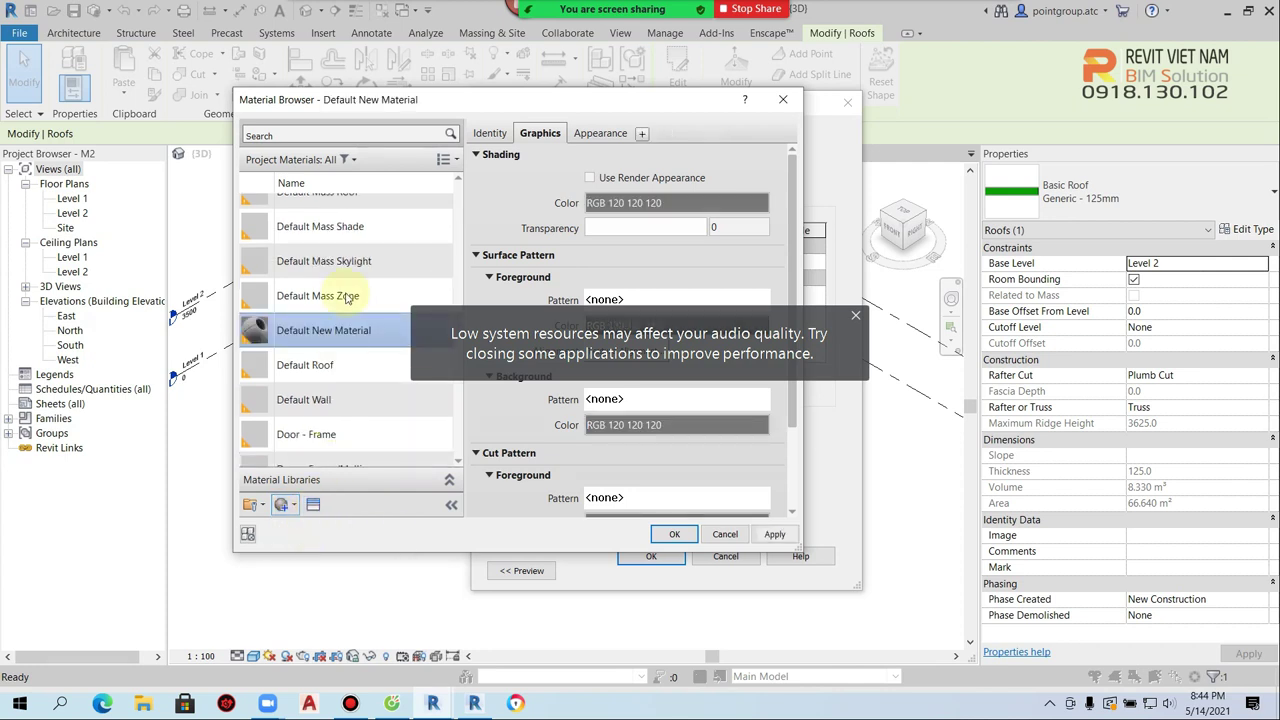
right_click(336, 333)
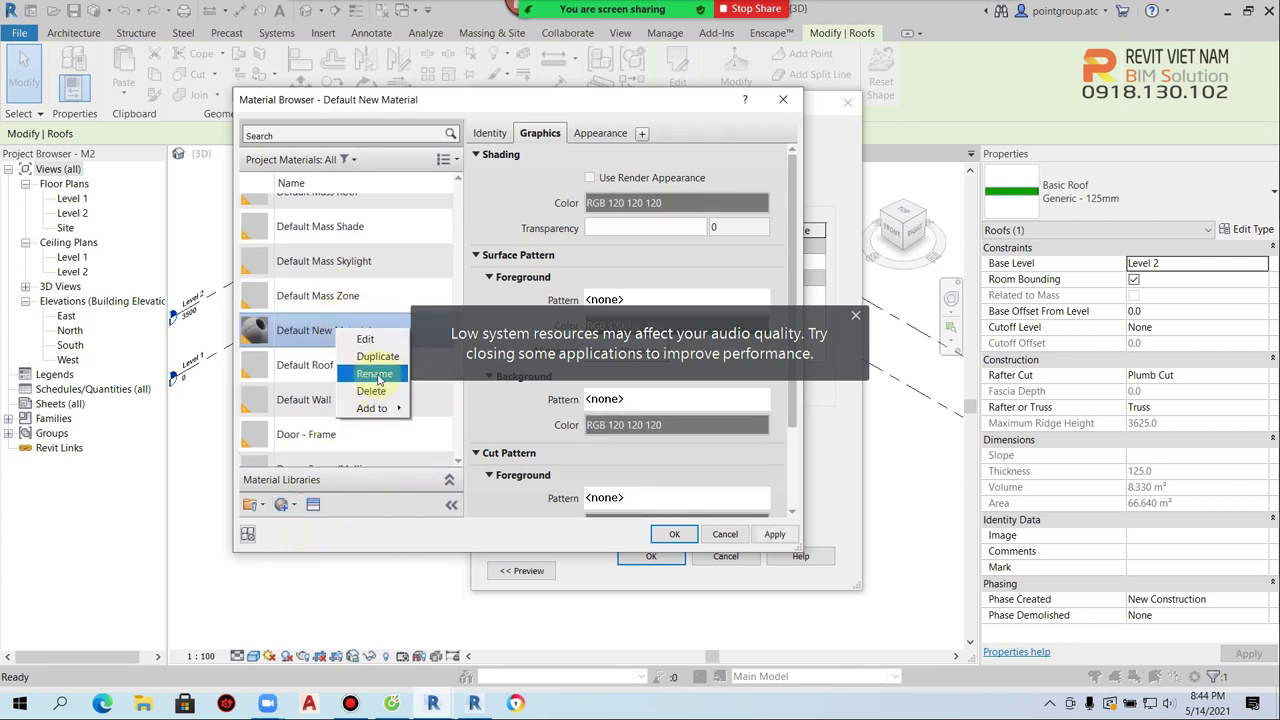
left_click(378, 376)
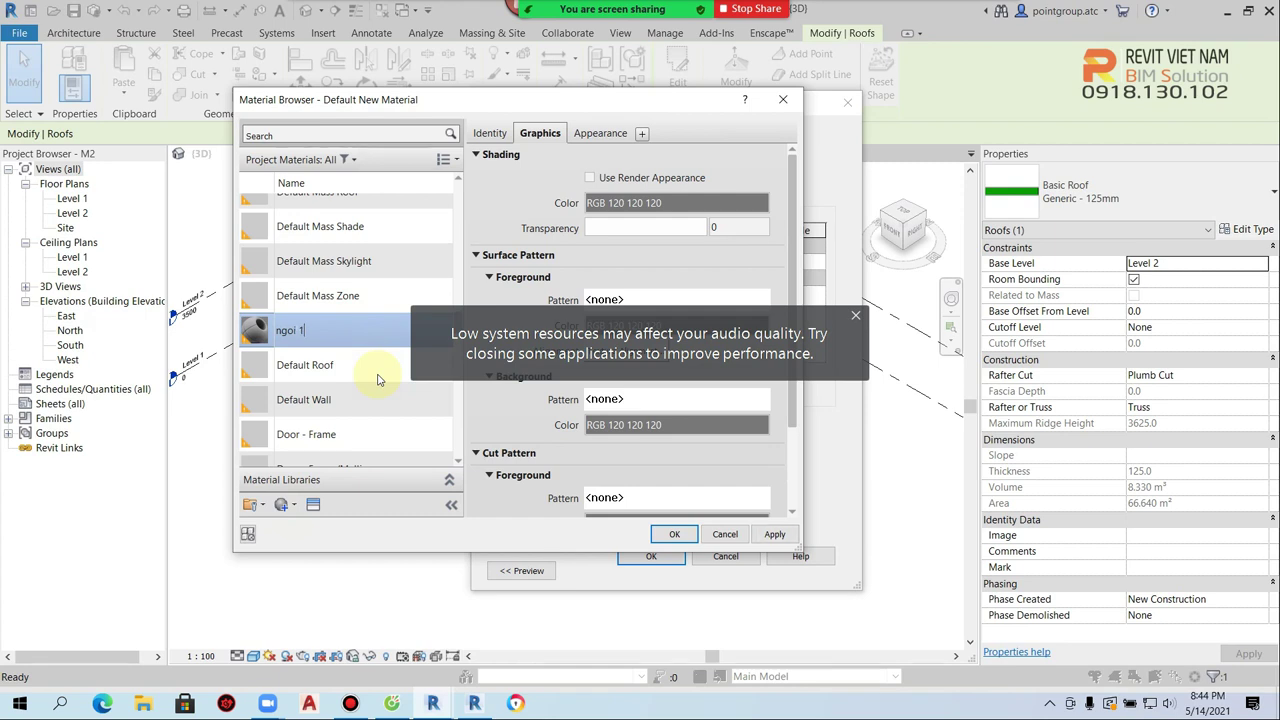
left_click(313, 504)
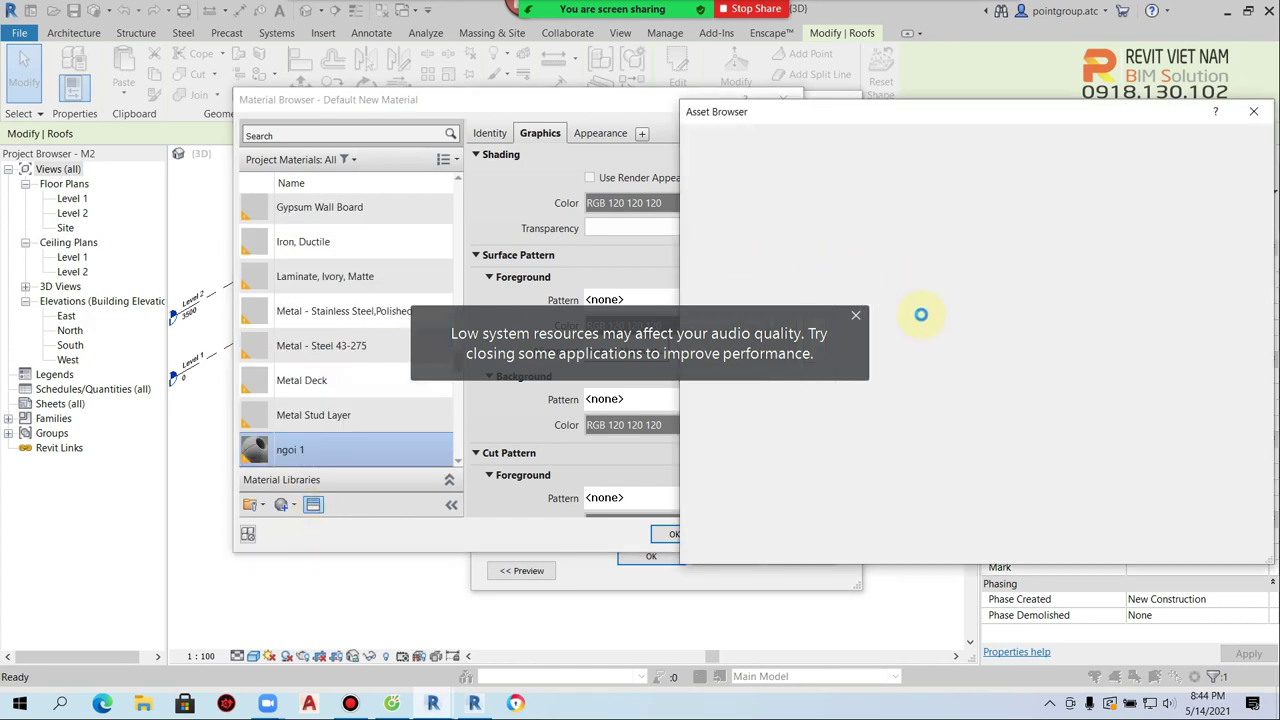
Give the ngoi 1 material the Spanish Tile - Brown roofing appearance
left_click(694, 229)
left_click(731, 332)
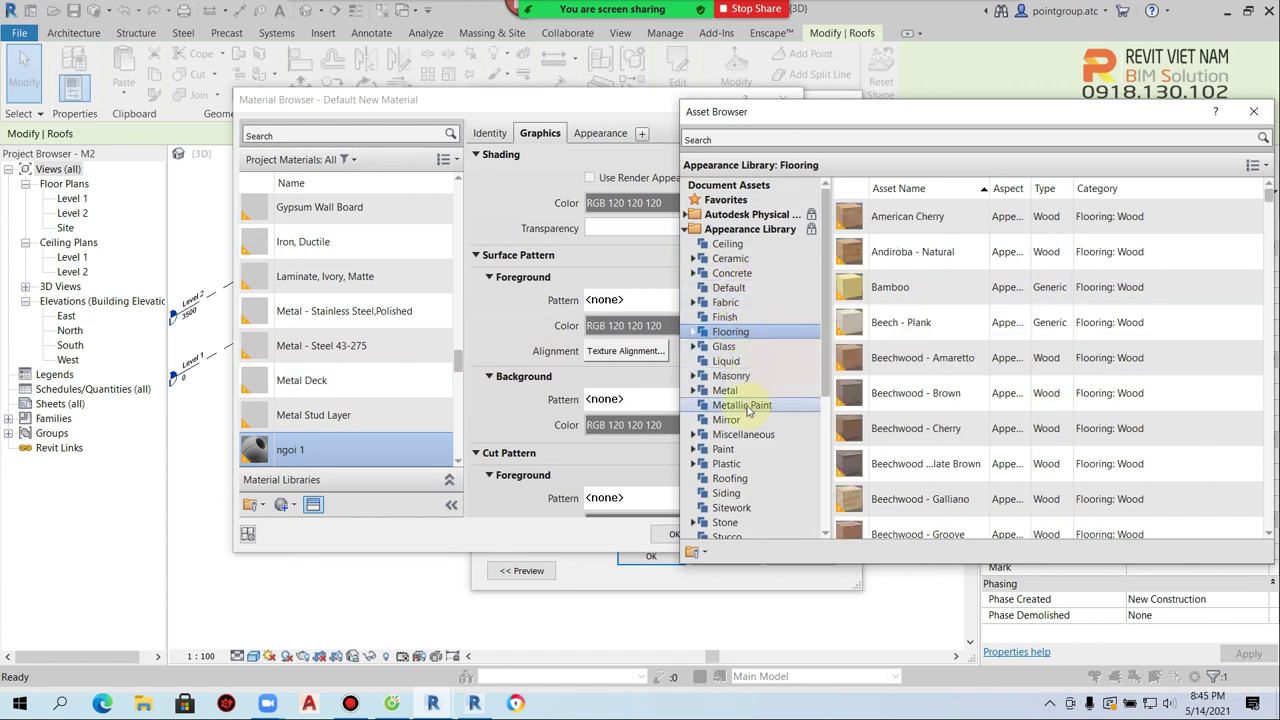
scroll(745, 419, "down", 1)
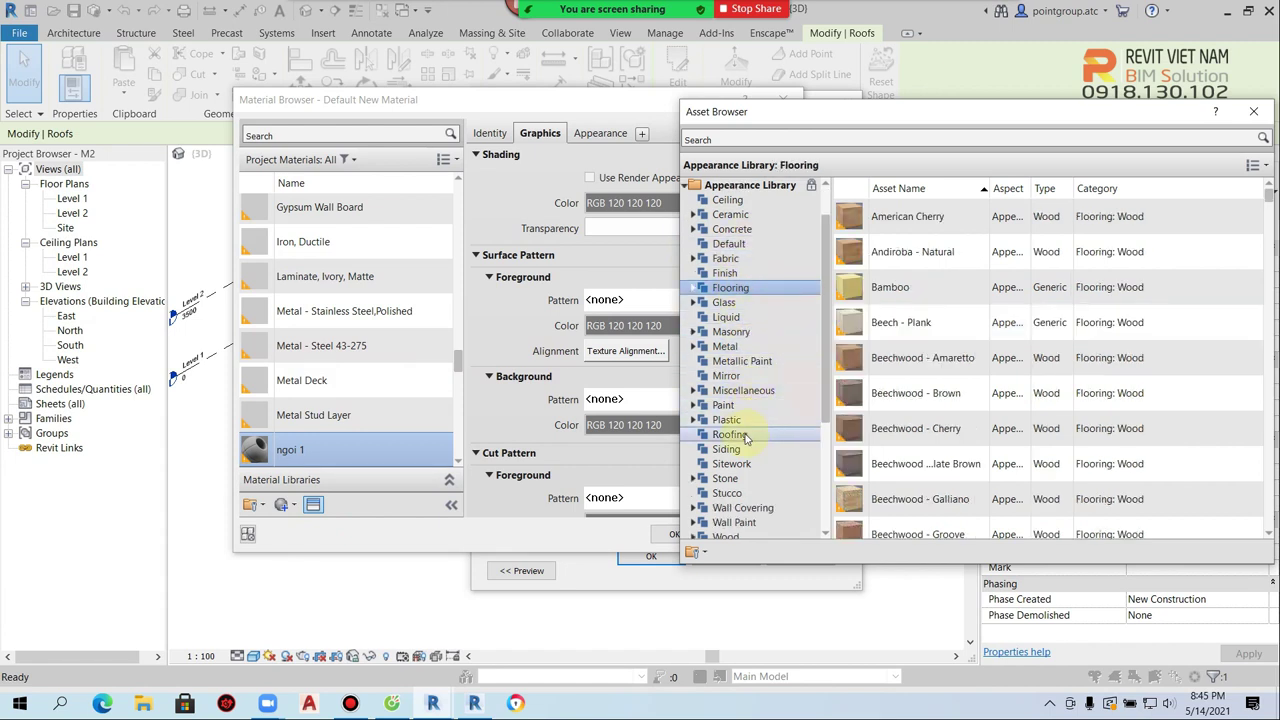
left_click(740, 435)
scroll(1085, 415, "down", 3)
scroll(1090, 430, "down", 3)
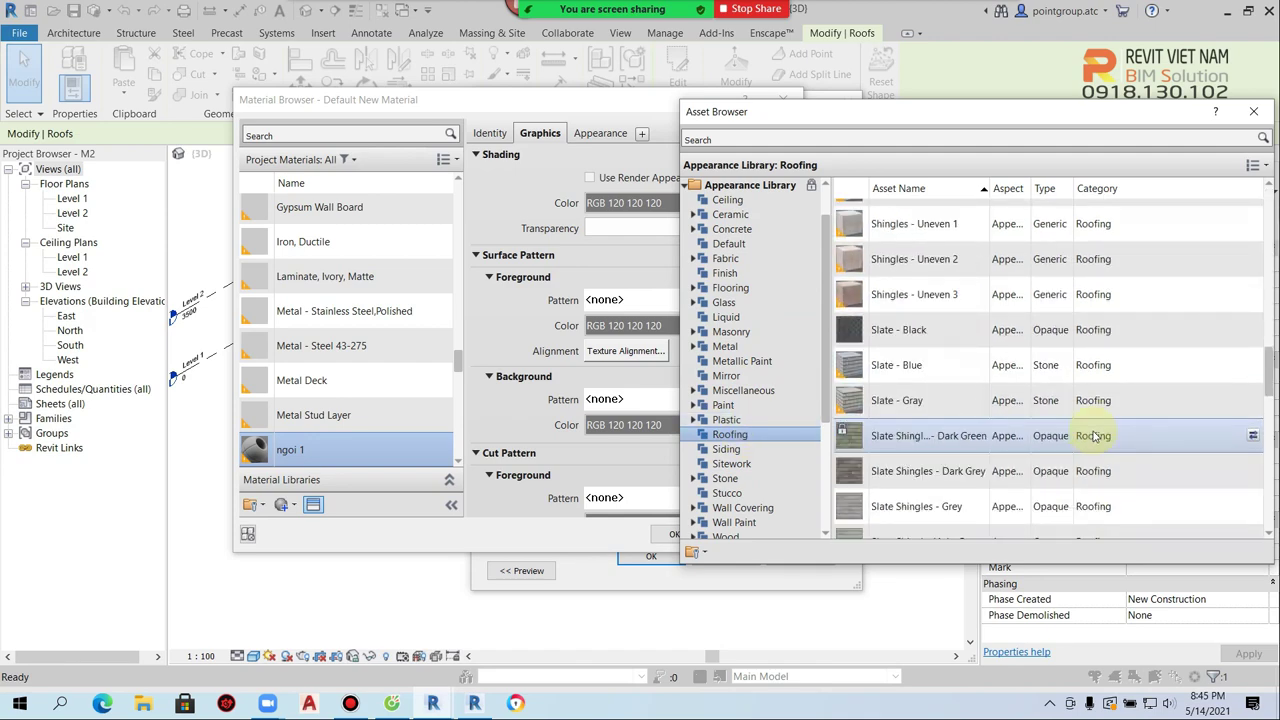
scroll(1095, 436, "down", 3)
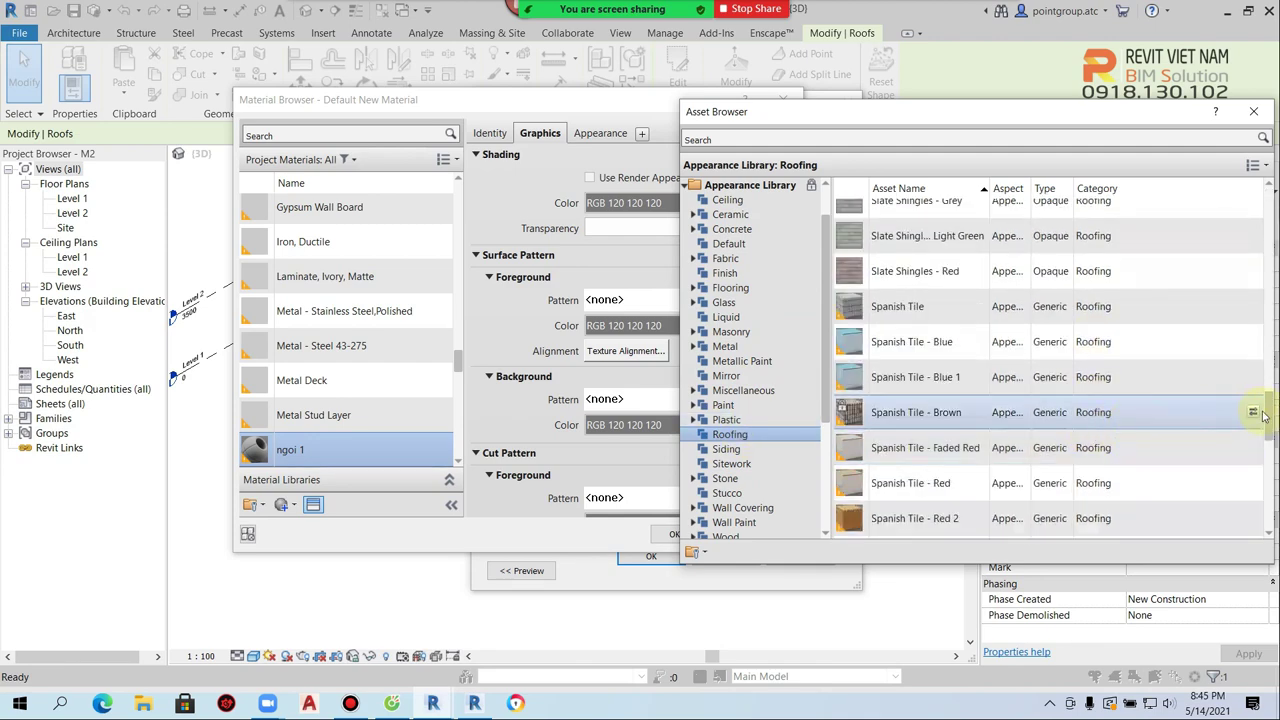
left_click(1252, 413)
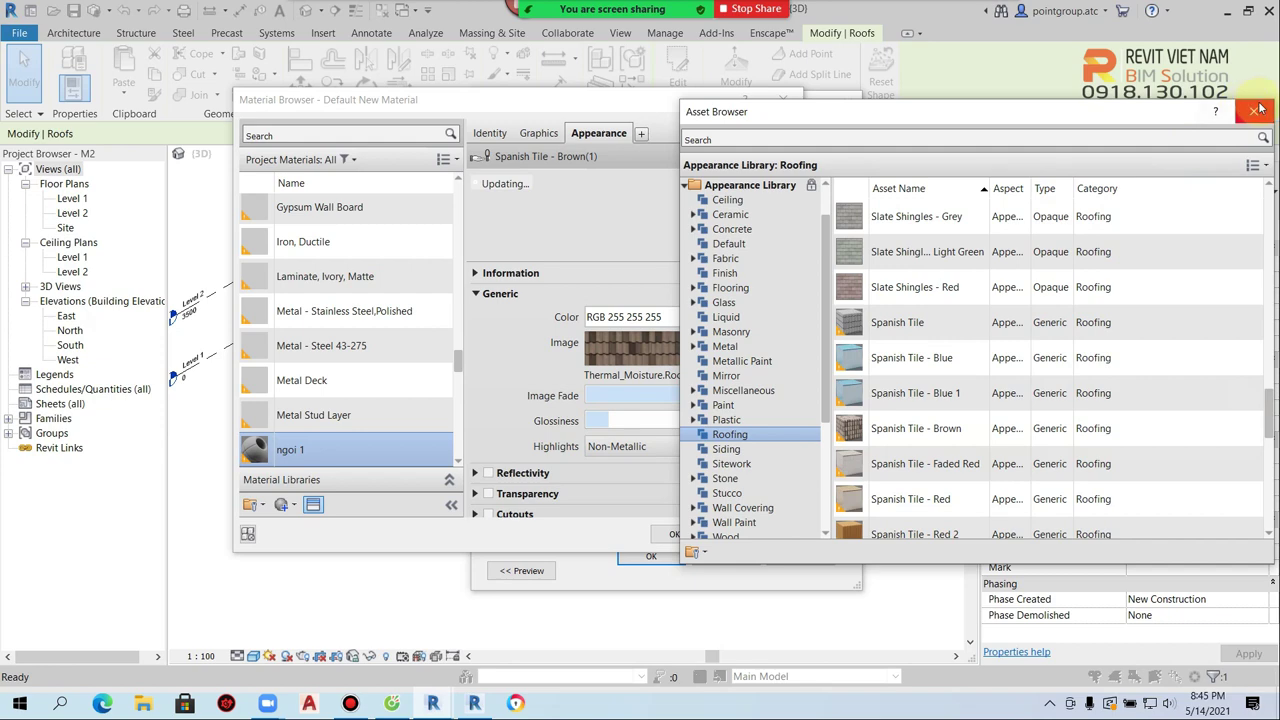
Accept the material, roof layer and roof type dialogs and deselect the roof
left_click(1255, 110)
left_click(672, 534)
left_click(652, 556)
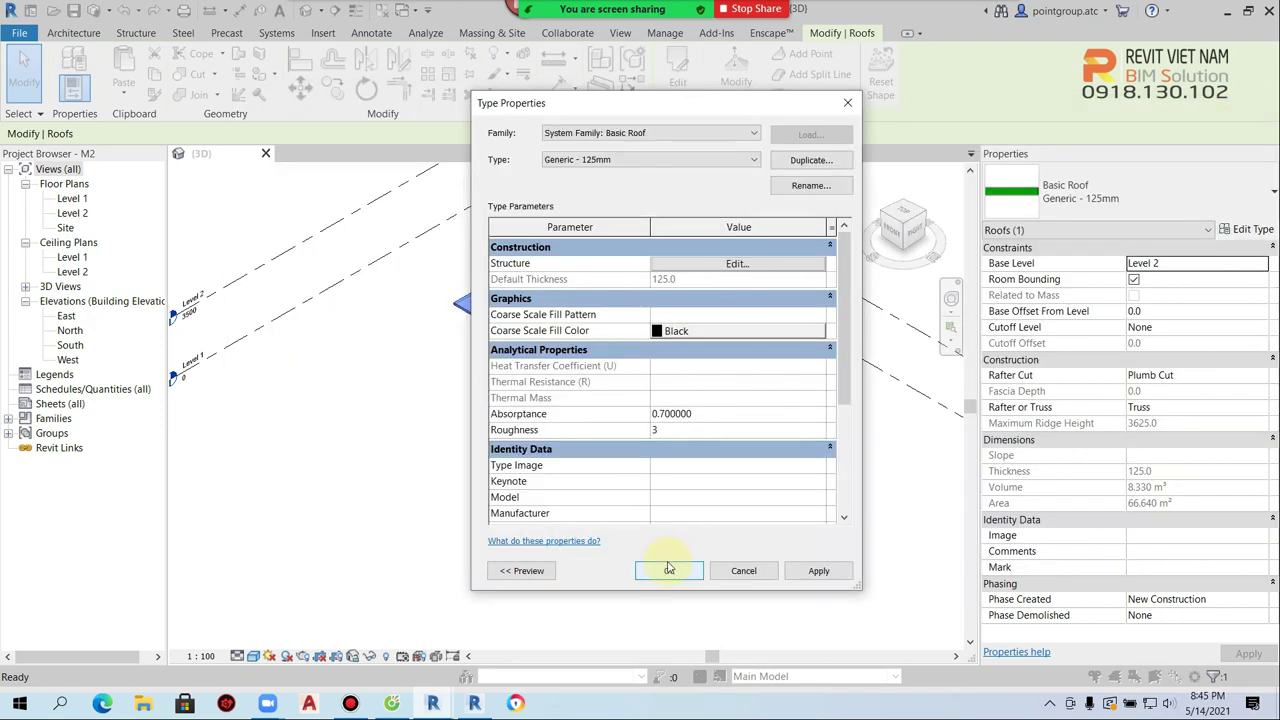
left_click(665, 569)
left_click(730, 535)
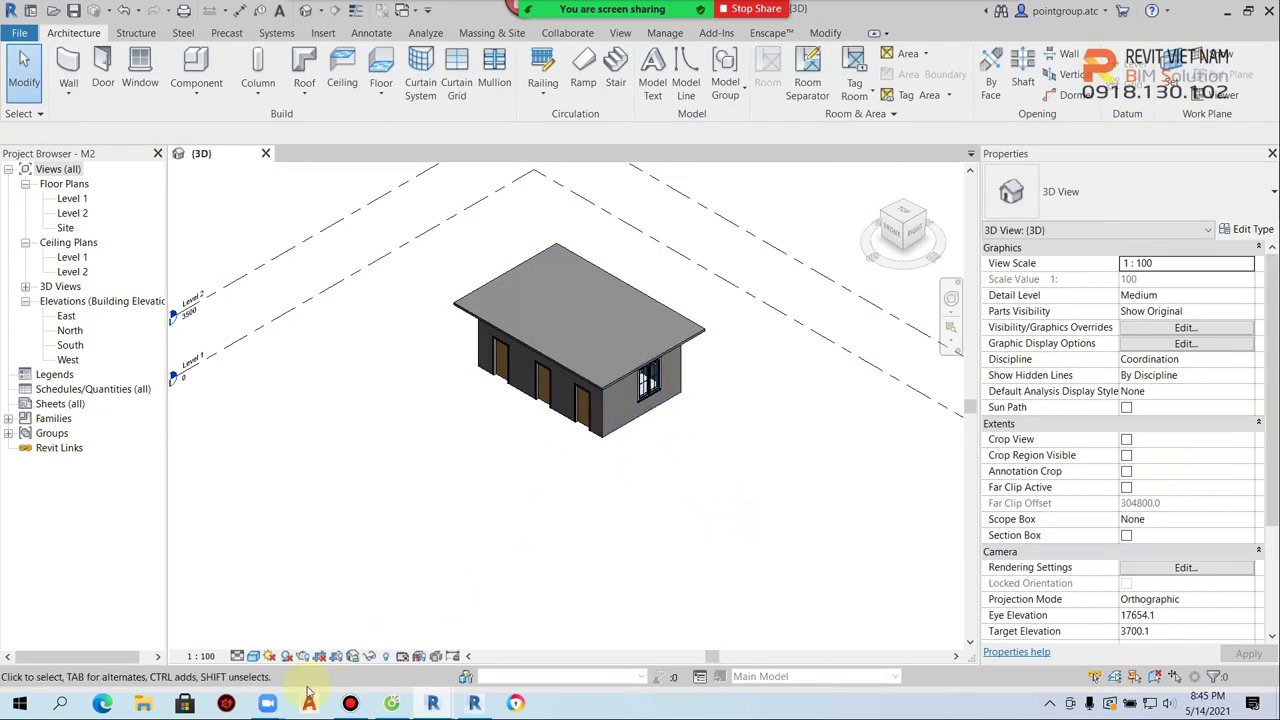
Set the 3D view to Realistic visual style, zoom in, and select a cabin wall
left_click(254, 656)
left_click(300, 634)
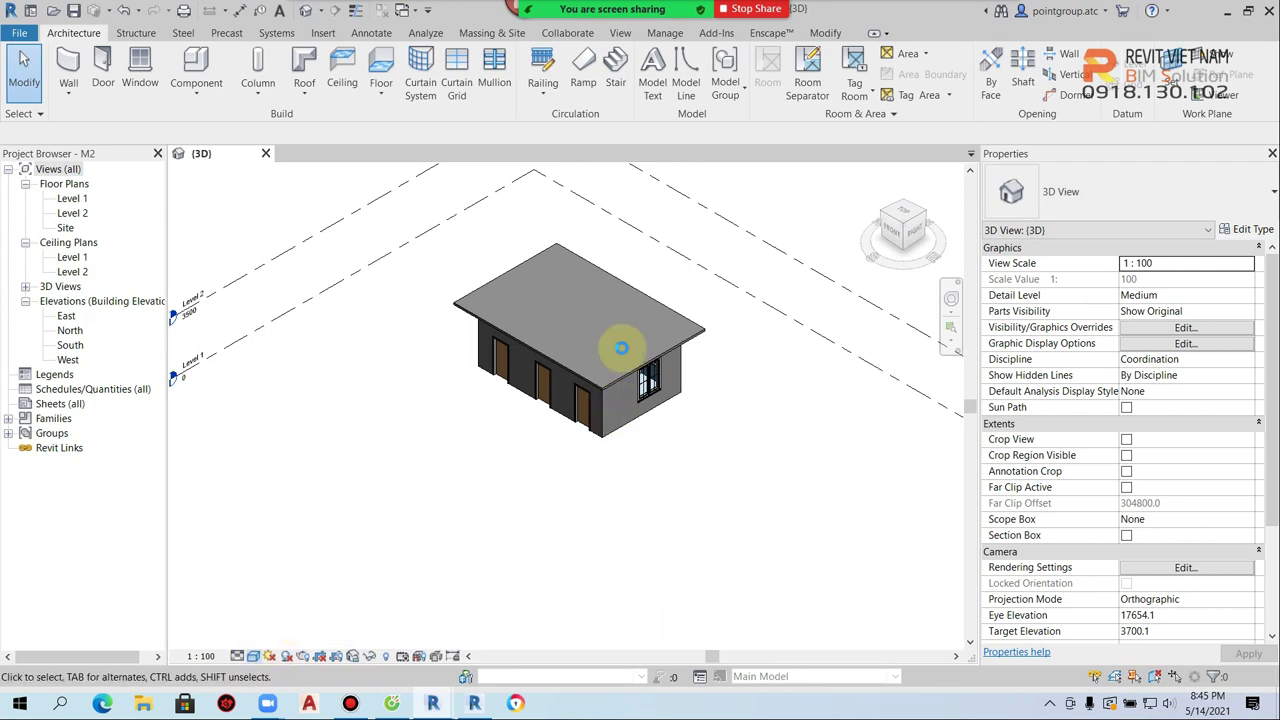
scroll(622, 347, "up", 4)
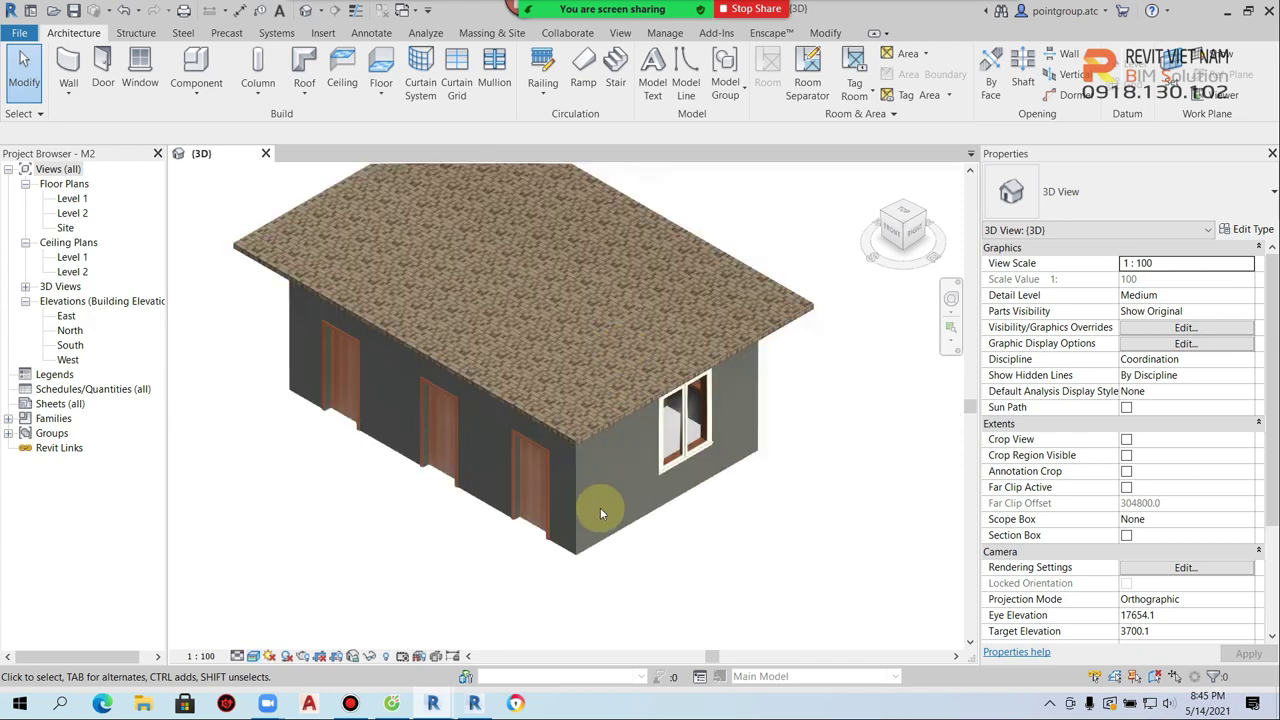
left_click(616, 528)
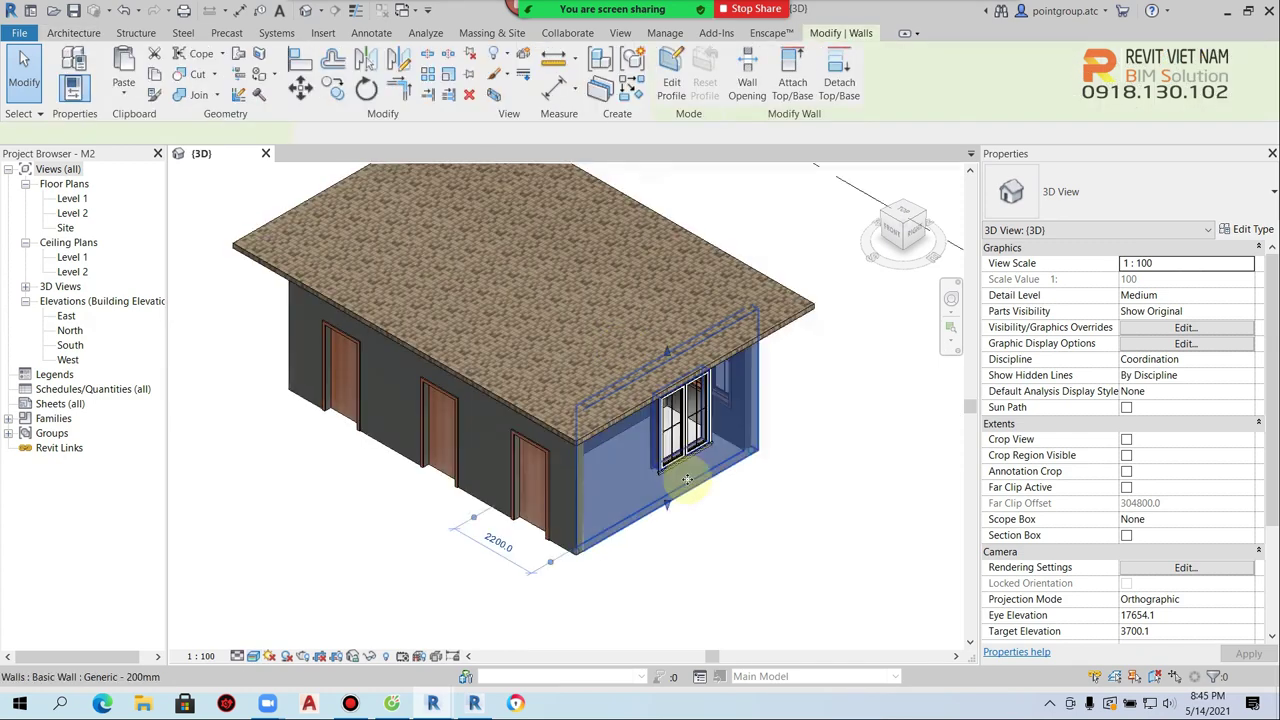
Create a new structure-layer material named Tuong for the Generic - 200mm wall type
left_click(1248, 230)
left_click(735, 263)
left_click(657, 279)
scroll(363, 394, "down", 5)
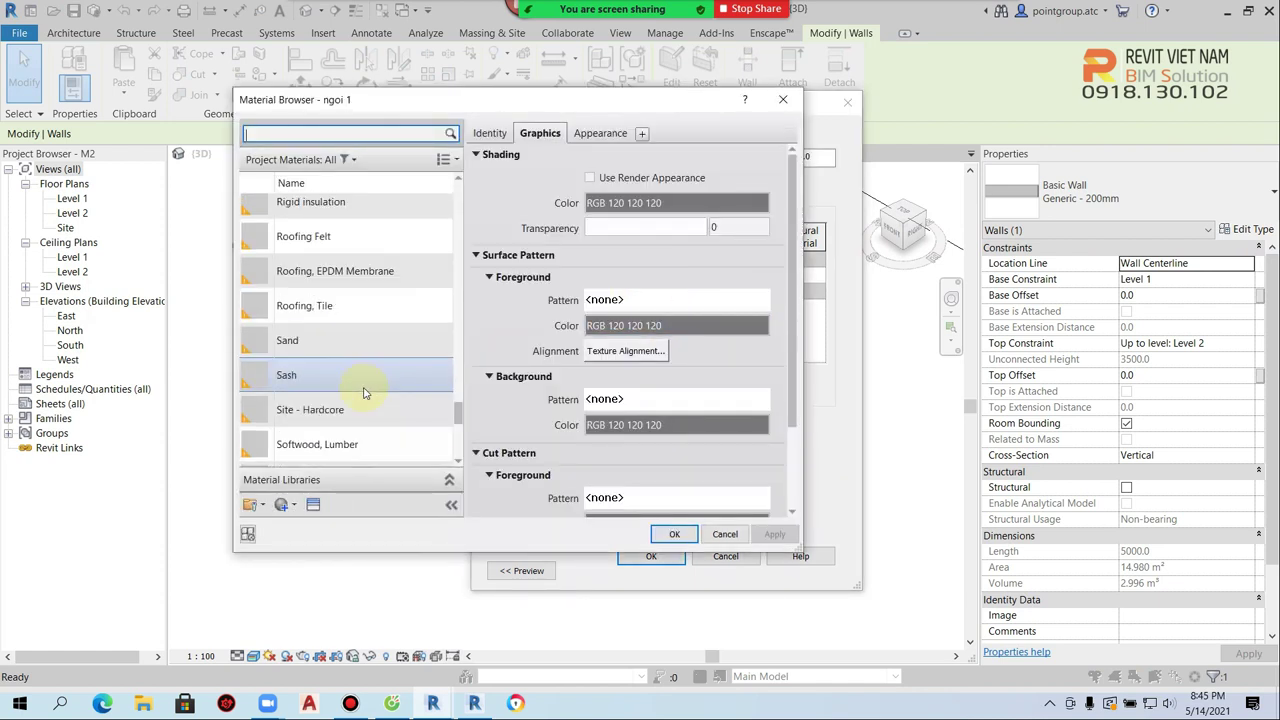
scroll(390, 385, "down", 5)
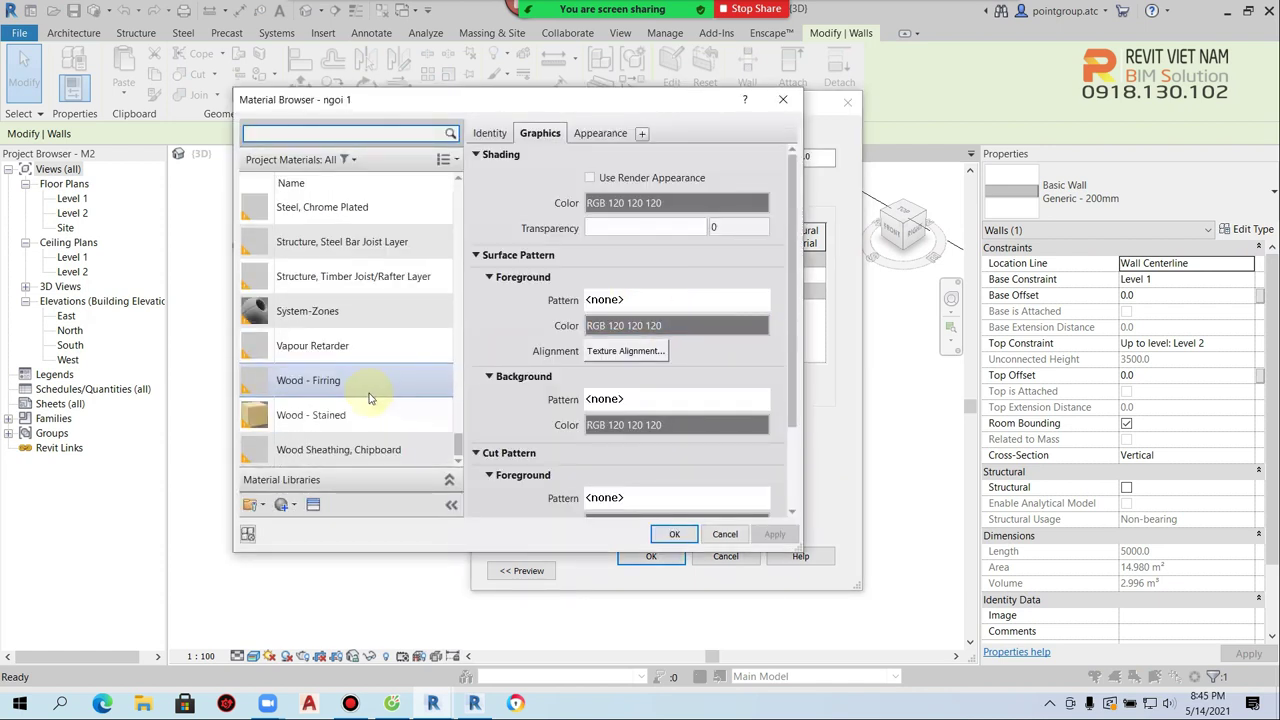
left_click(293, 504)
left_click(305, 526)
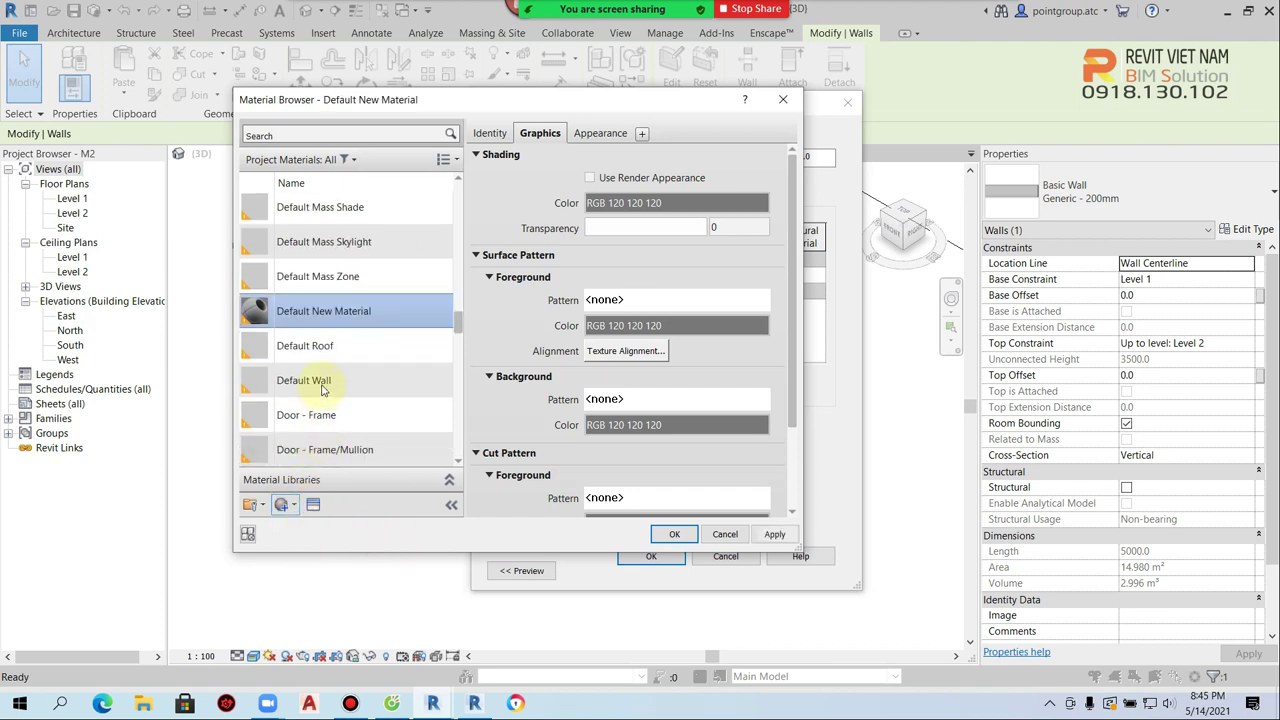
right_click(328, 313)
left_click(363, 350)
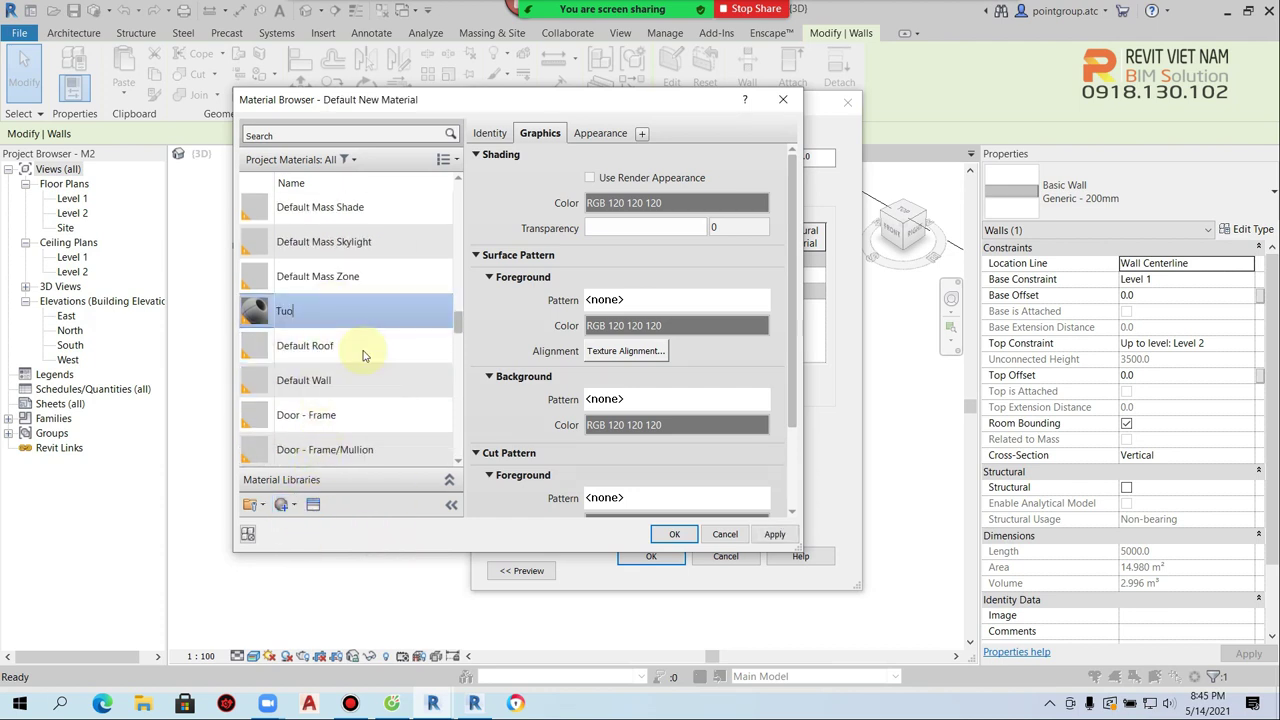
Give Tuong the 12in Non-Uniform Soldier - Burgundy brick appearance, replacing 3in Square - Terra Cotta
left_click(316, 504)
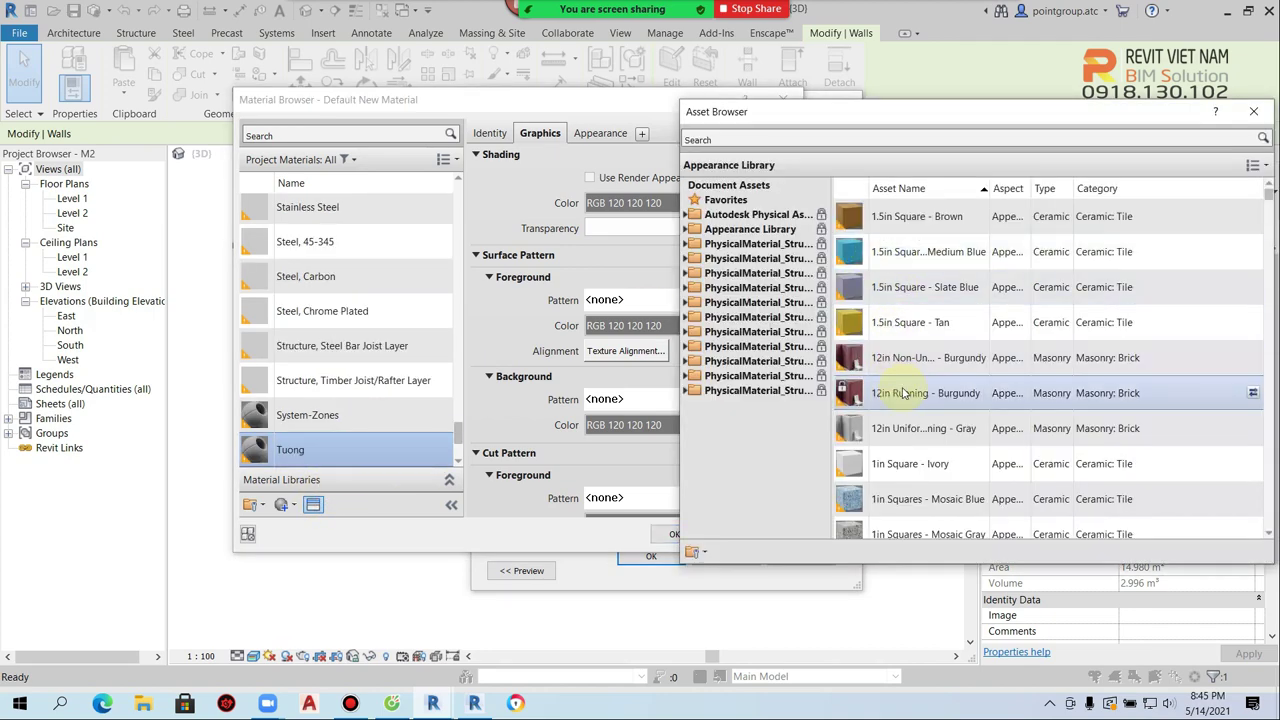
scroll(965, 415, "down", 3)
scroll(970, 437, "down", 3)
scroll(970, 437, "up", 3)
scroll(970, 431, "up", 3)
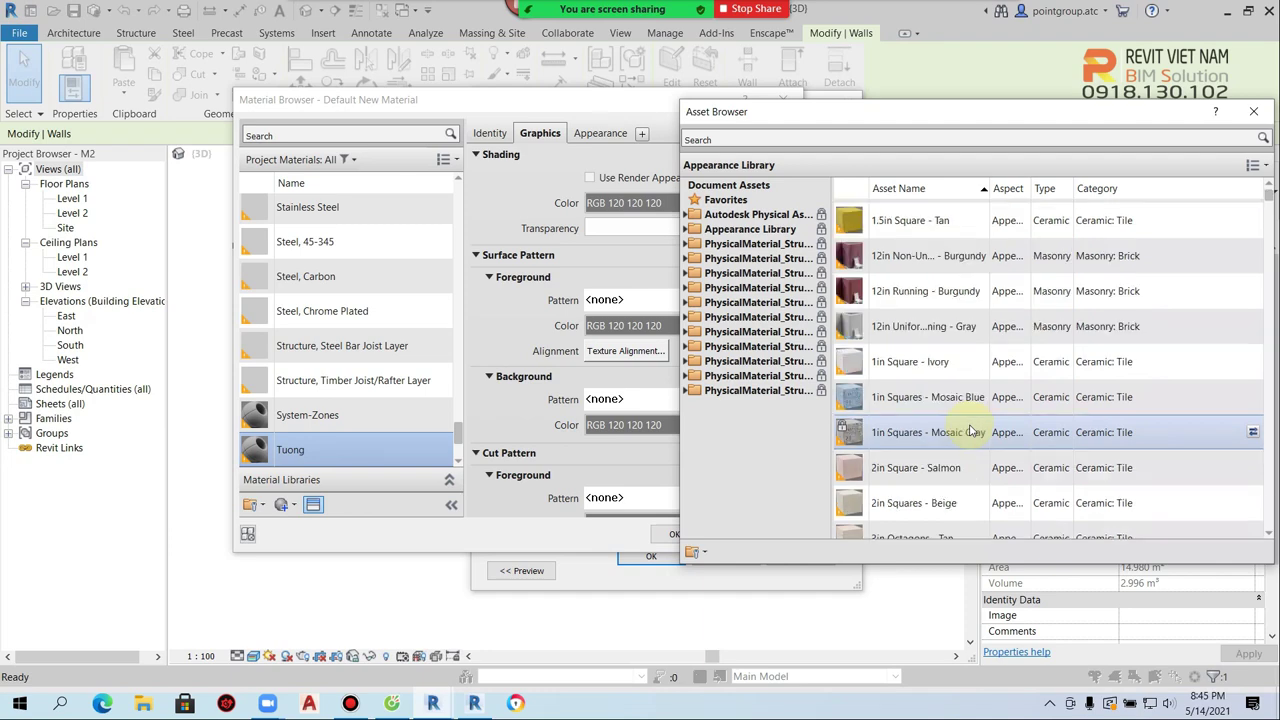
scroll(1075, 420, "down", 2)
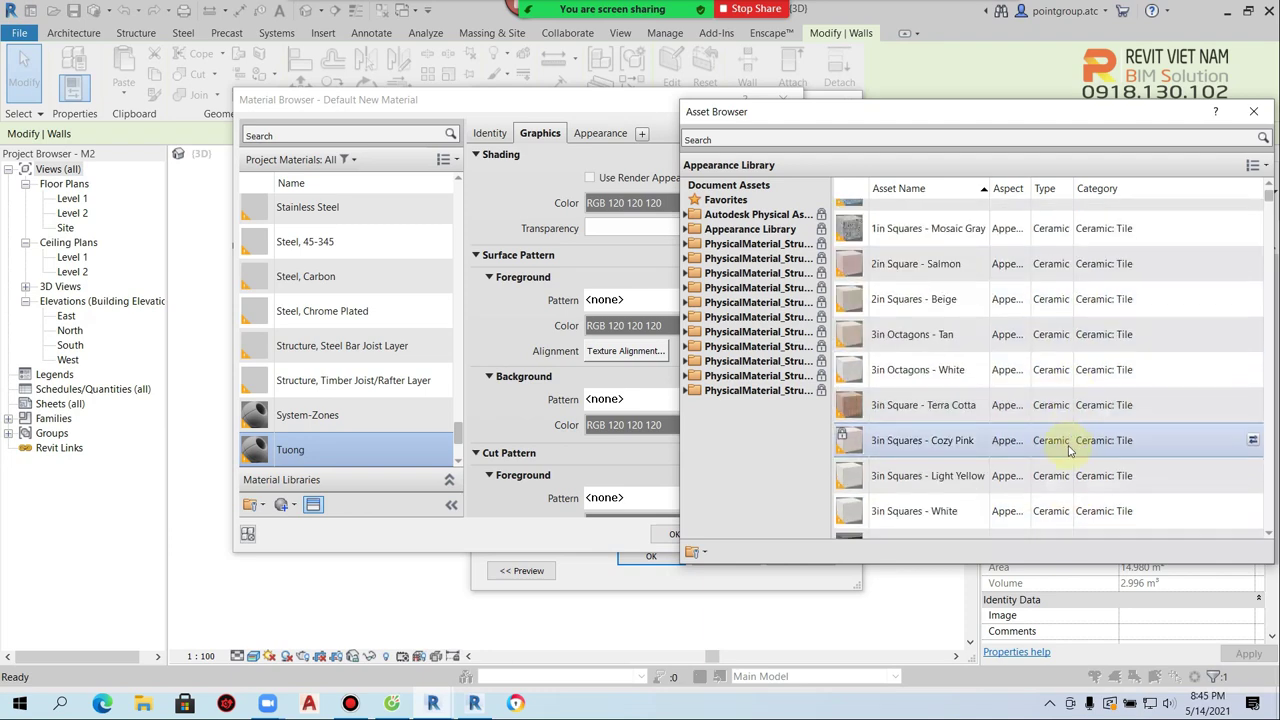
left_click(1255, 405)
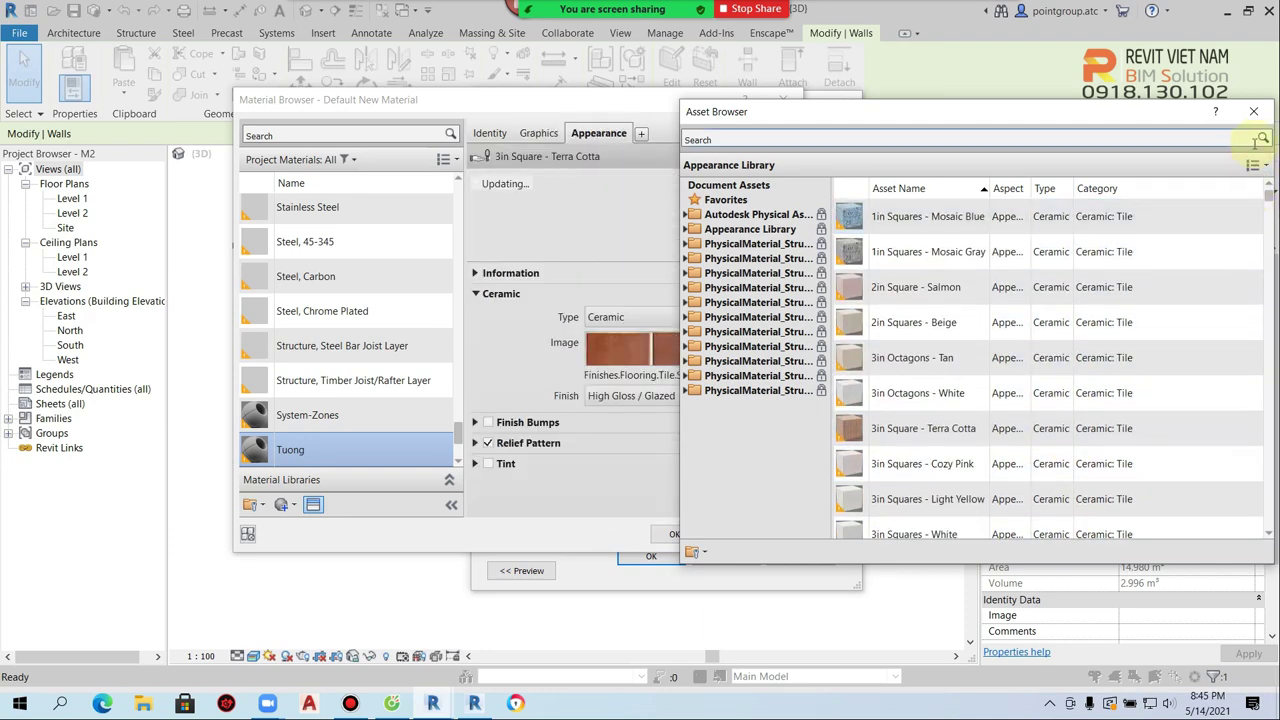
scroll(1006, 423, "down", 5)
scroll(1091, 423, "down", 3)
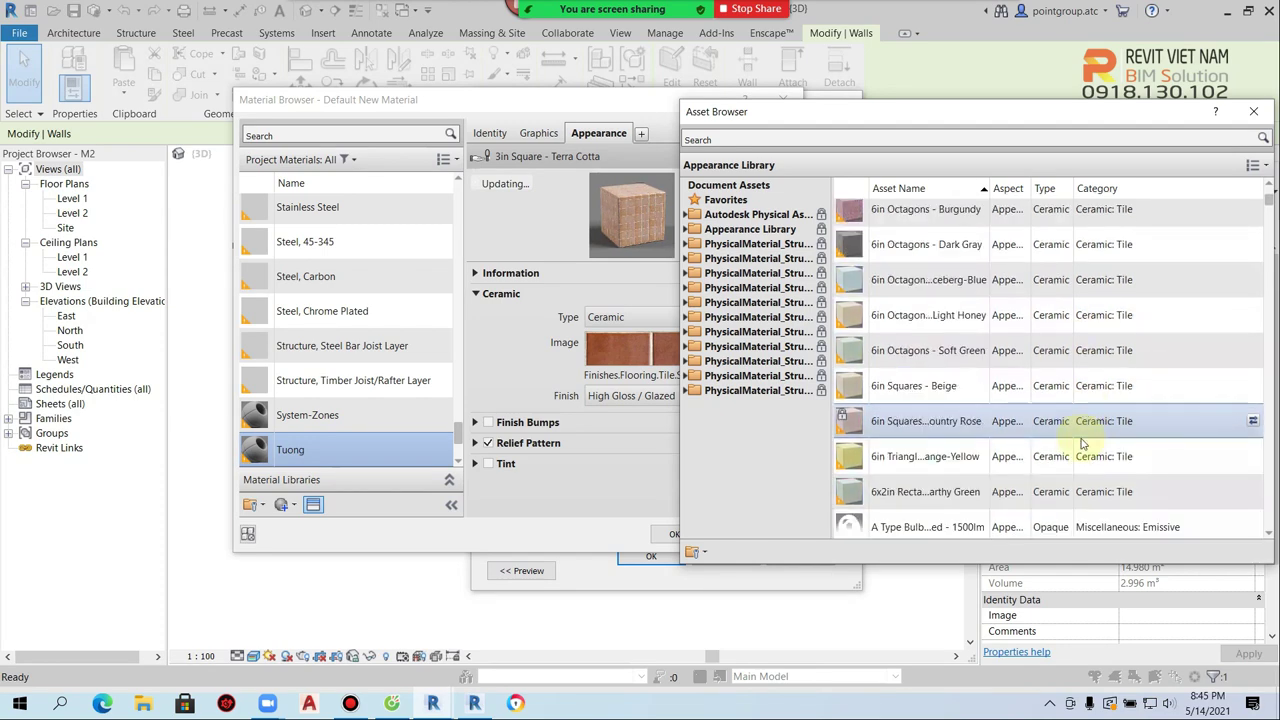
scroll(1078, 465, "down", 3)
scroll(1075, 470, "up", 5)
scroll(1065, 420, "up", 5)
scroll(1060, 400, "up", 1)
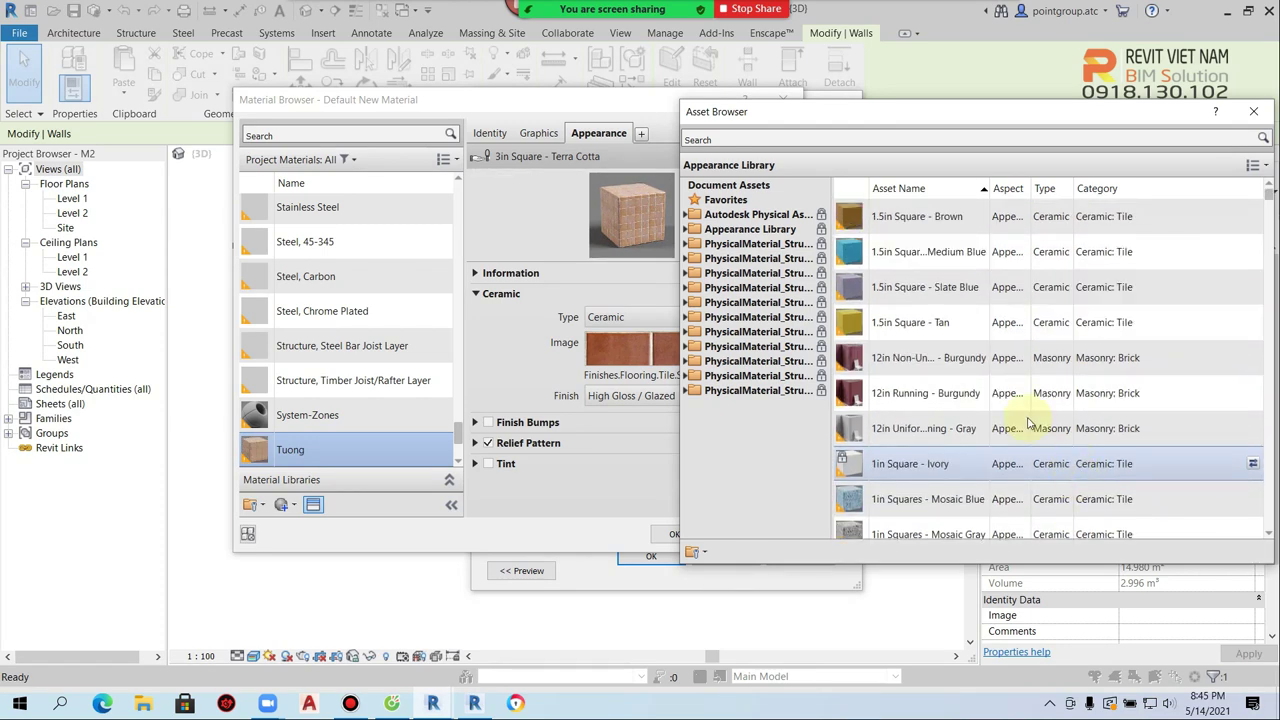
left_click(1254, 358)
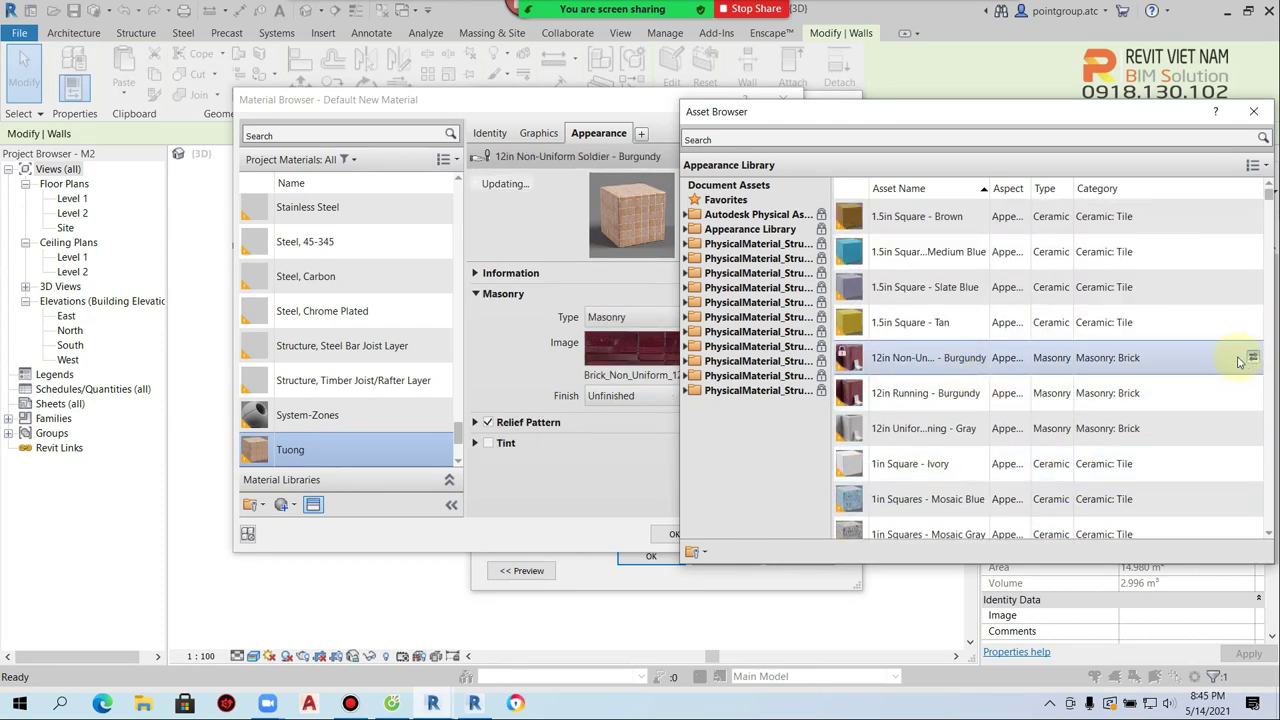
Accept the material, wall layer and wall type dialogs and deselect the wall
left_click(1253, 111)
left_click(672, 534)
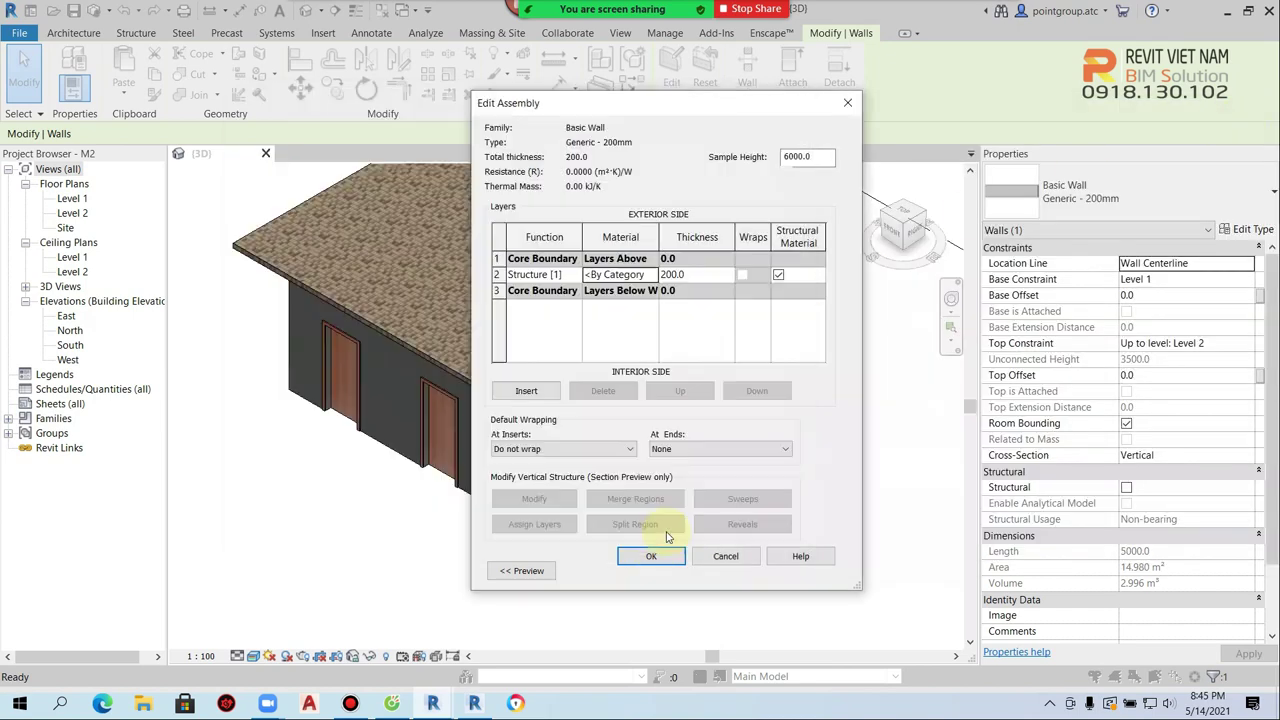
left_click(651, 556)
left_click(651, 640)
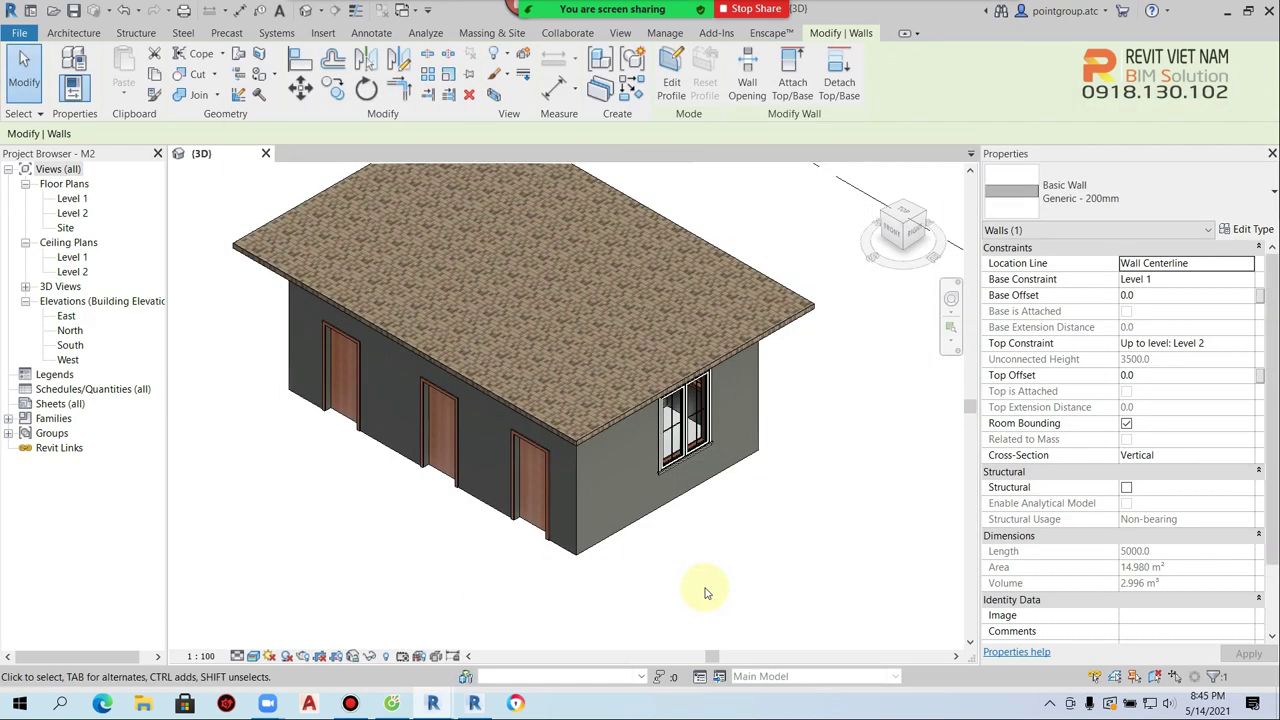
left_click(705, 593)
scroll(700, 585, "down", 3)
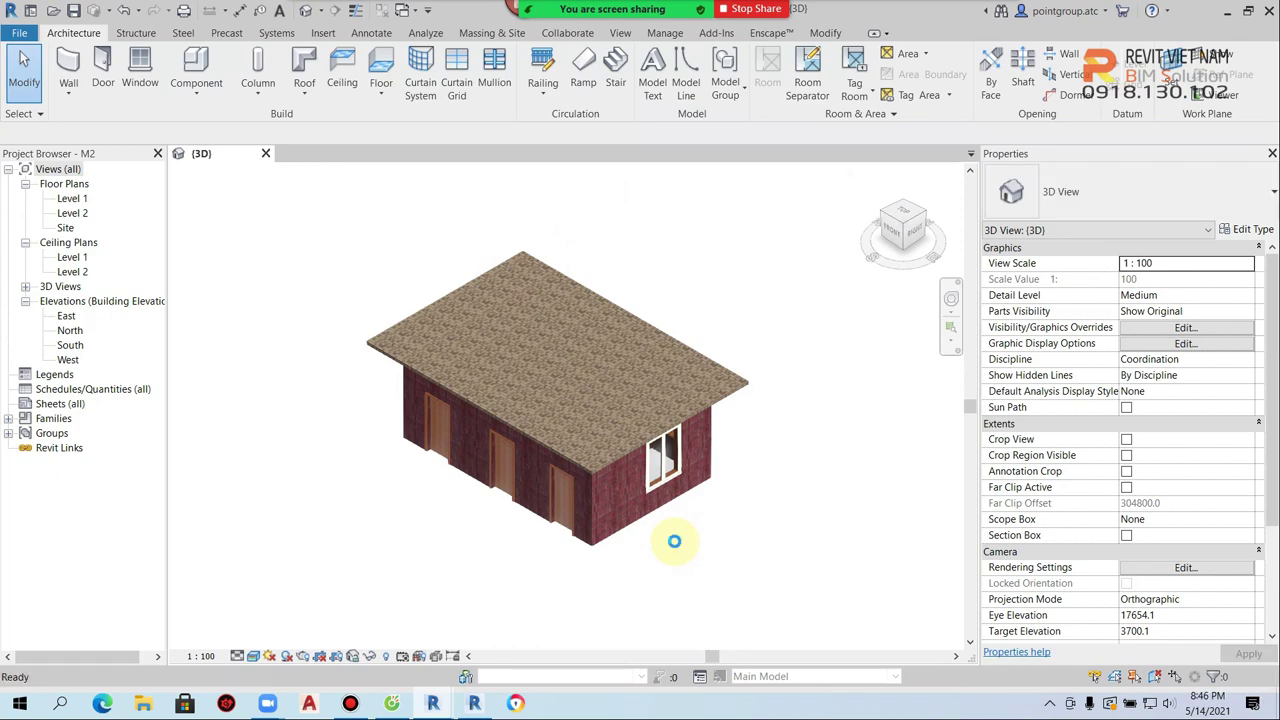
mouse_move(433, 703)
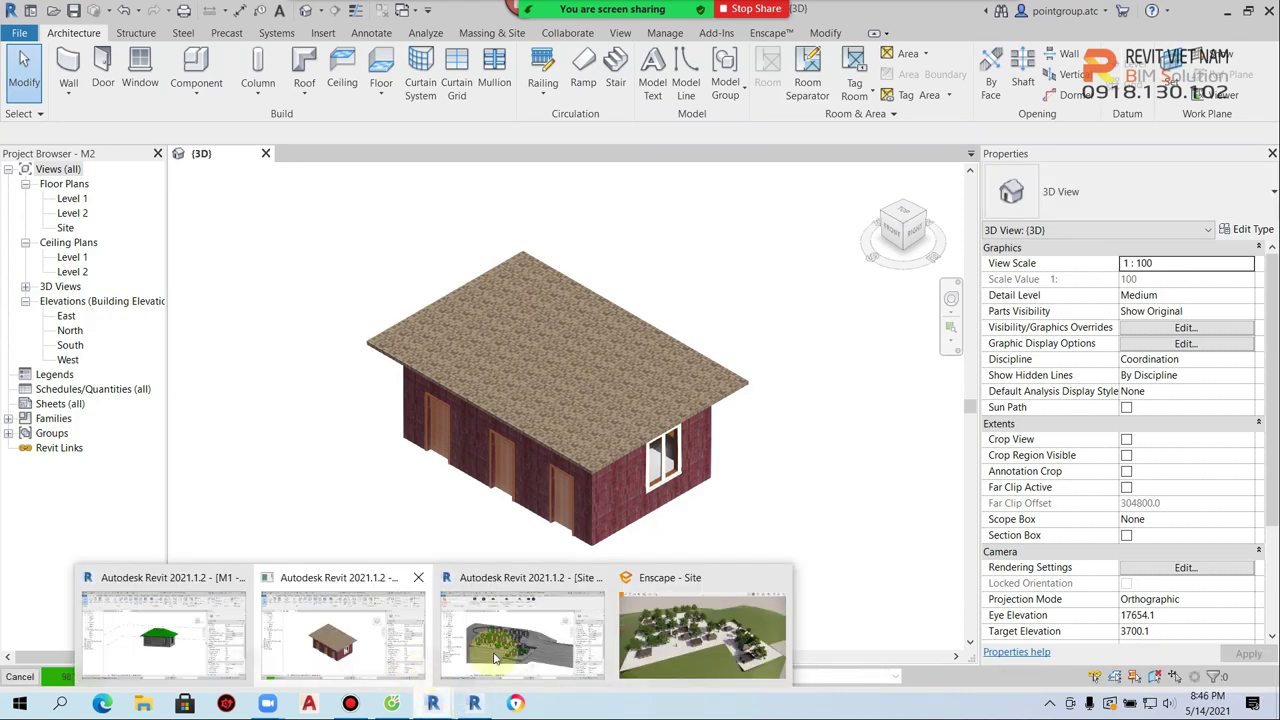
In the site project, reload the M2.rvt link through Manage Links, then return to Enscape
left_click(532, 645)
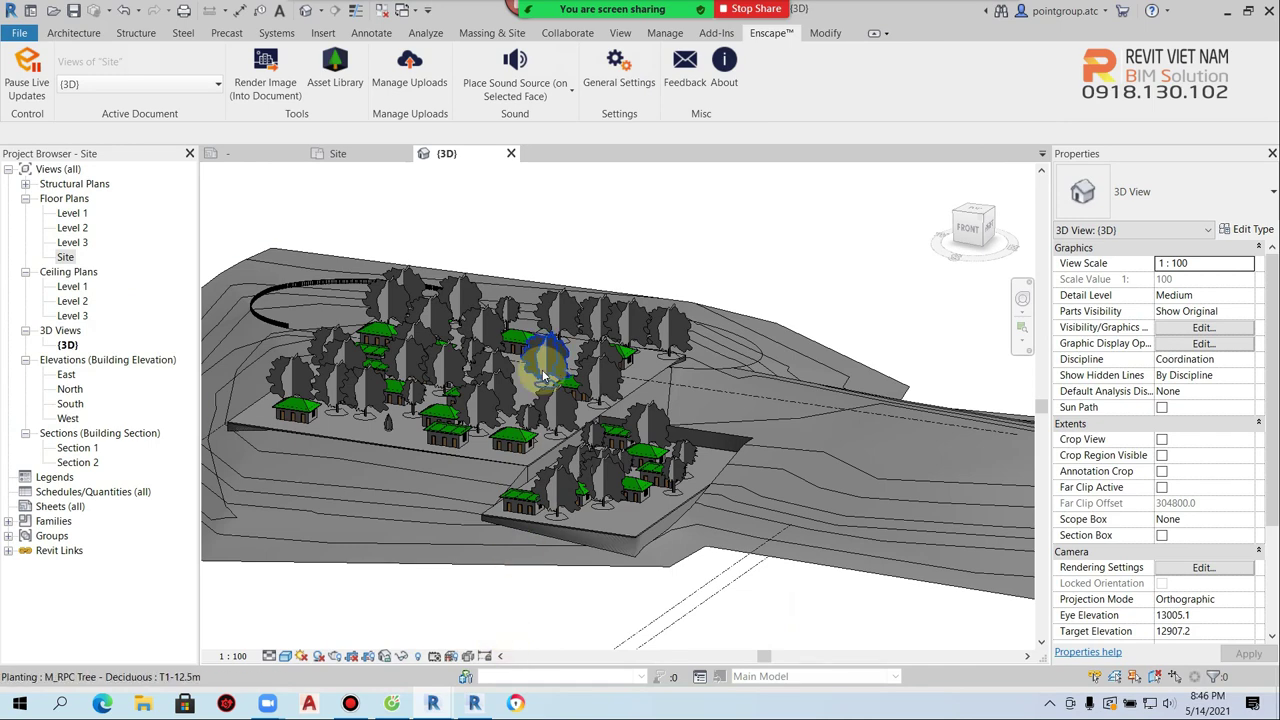
left_click(320, 36)
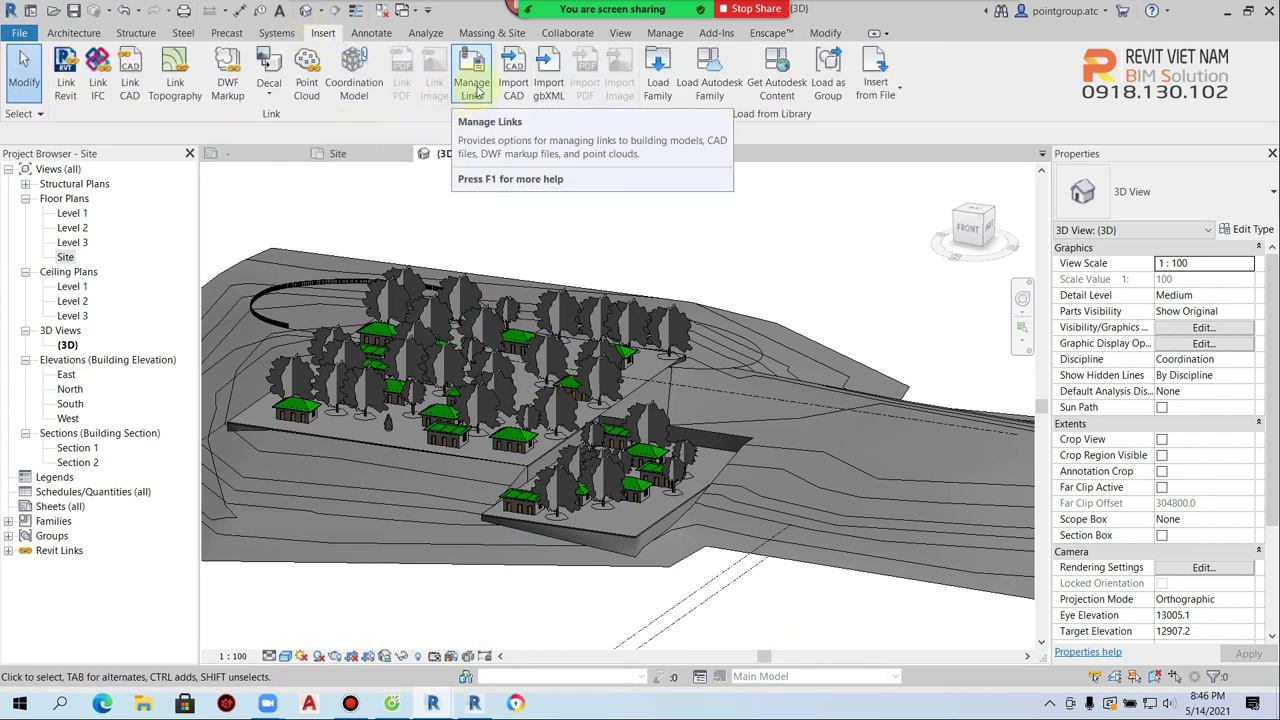
left_click(460, 88)
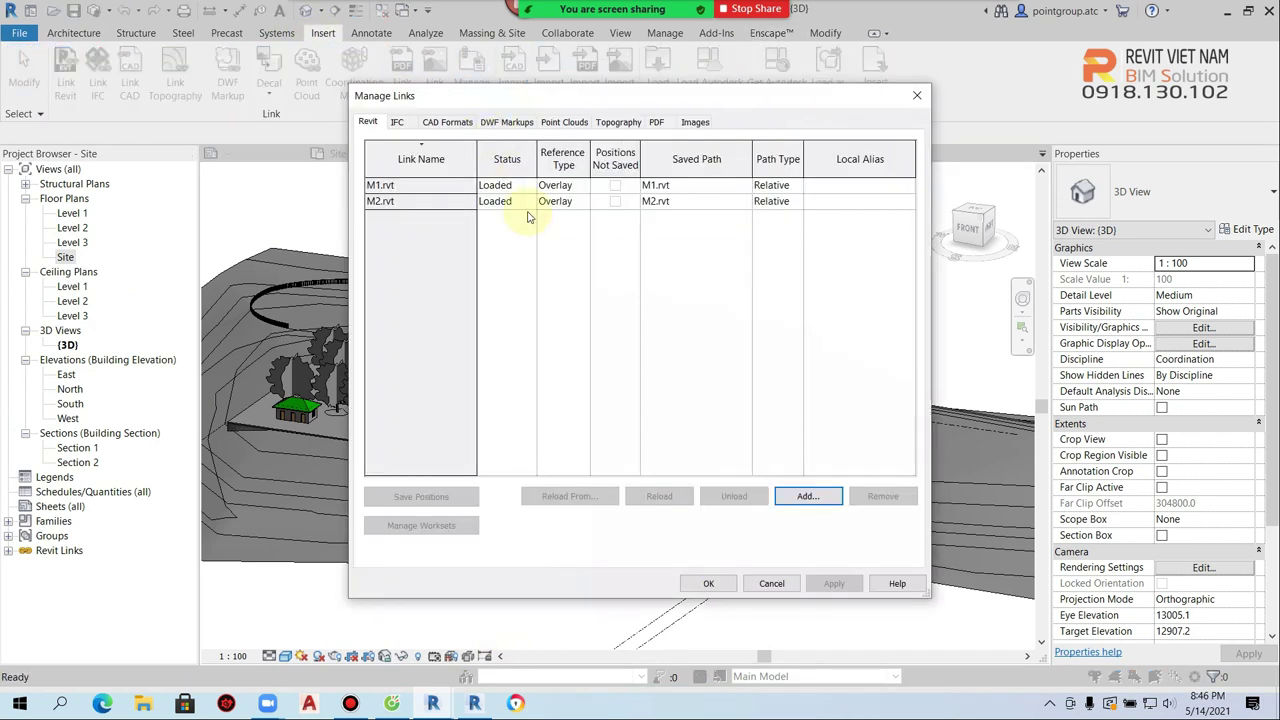
left_click(407, 185)
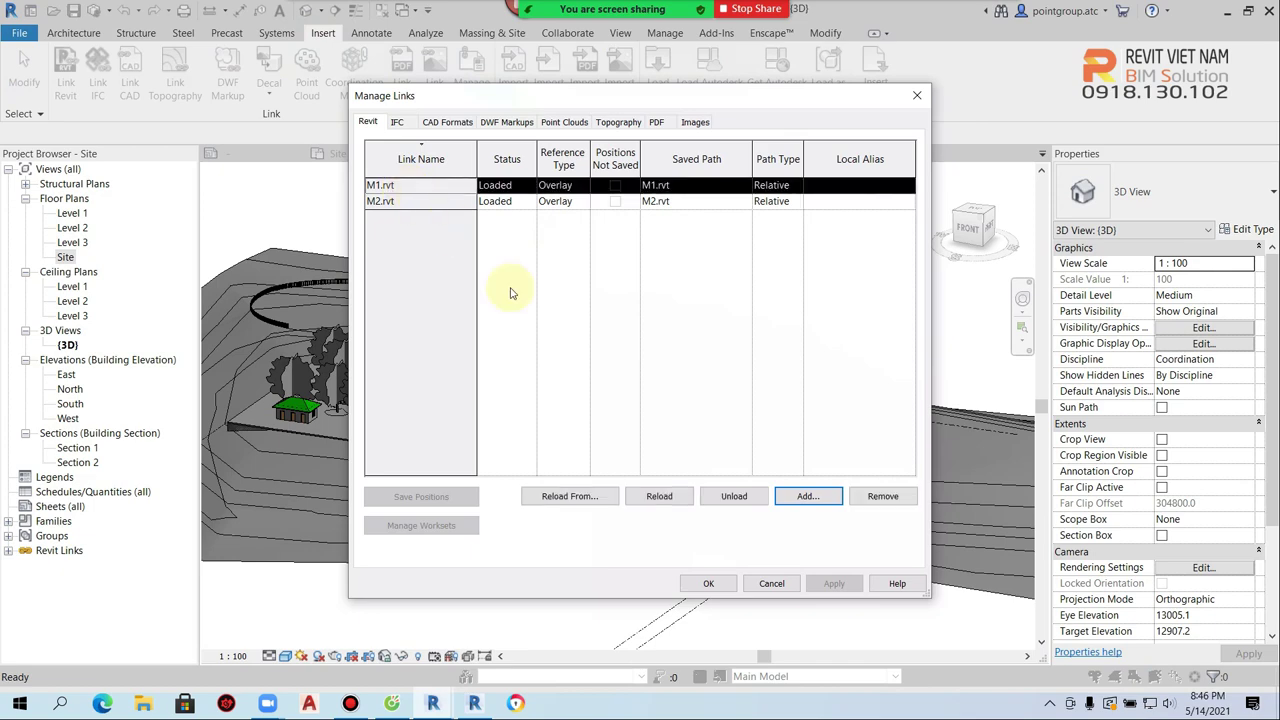
left_click(382, 200)
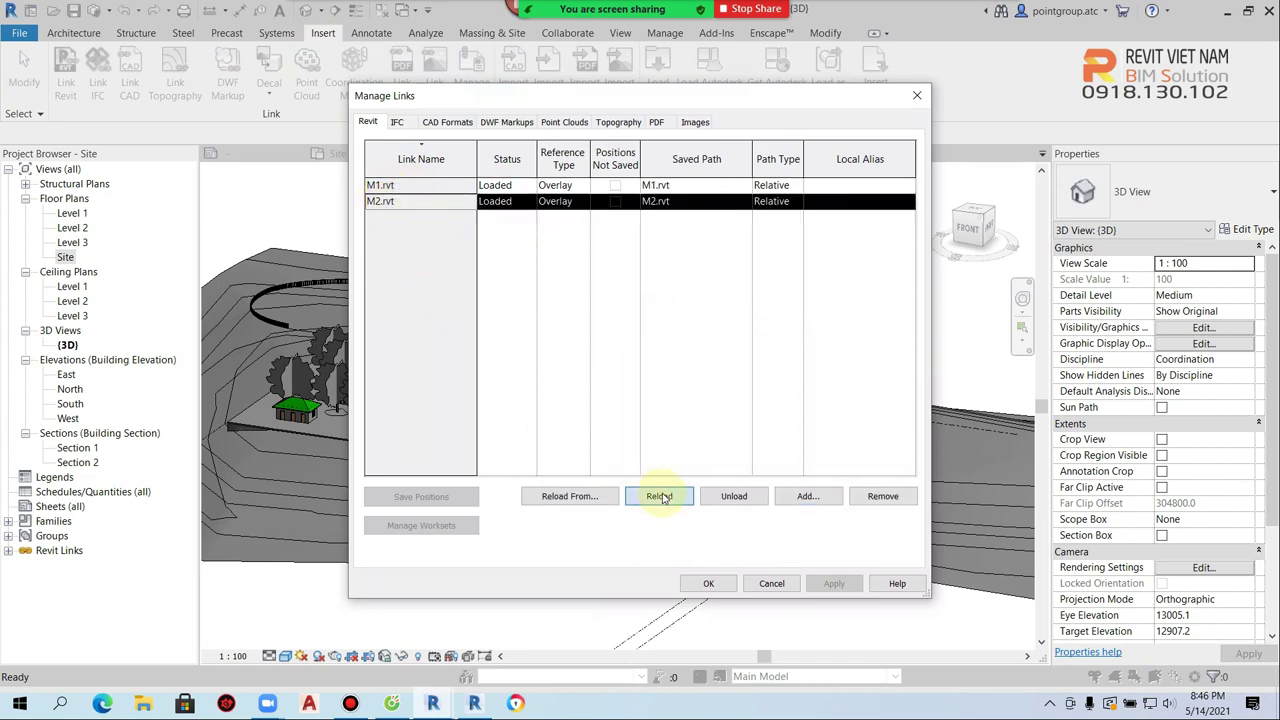
left_click(660, 497)
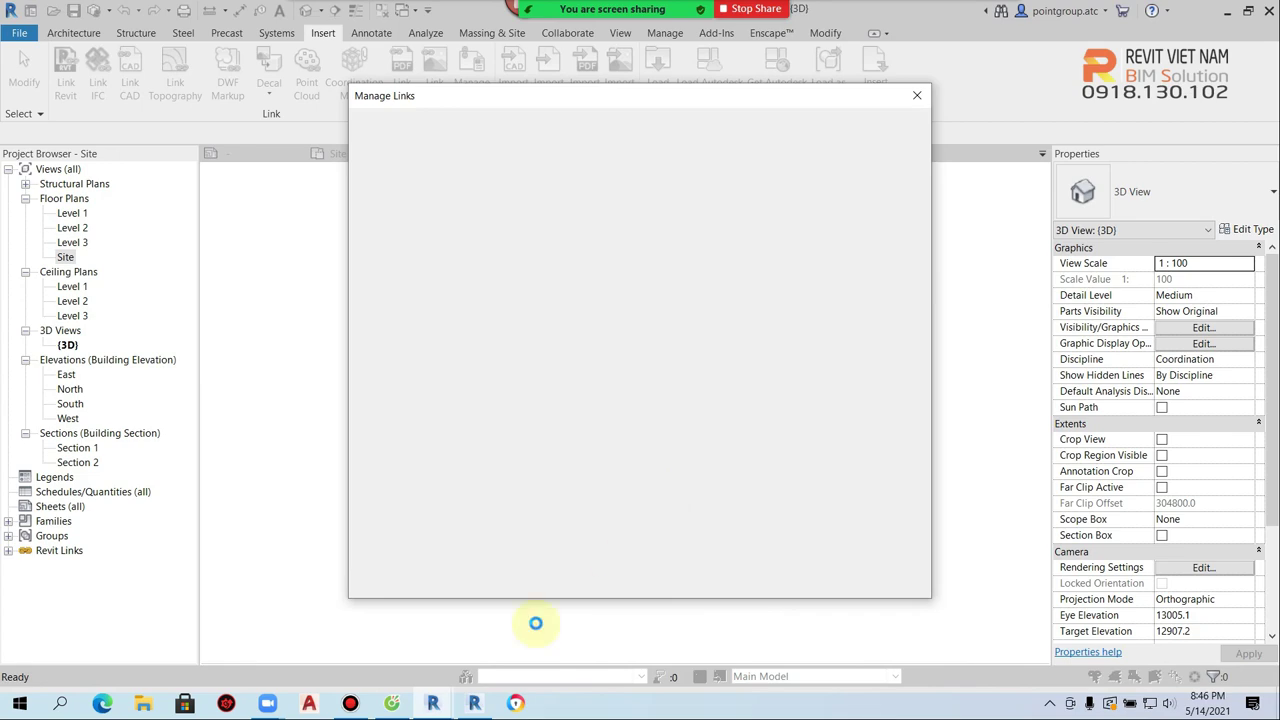
left_click(531, 630)
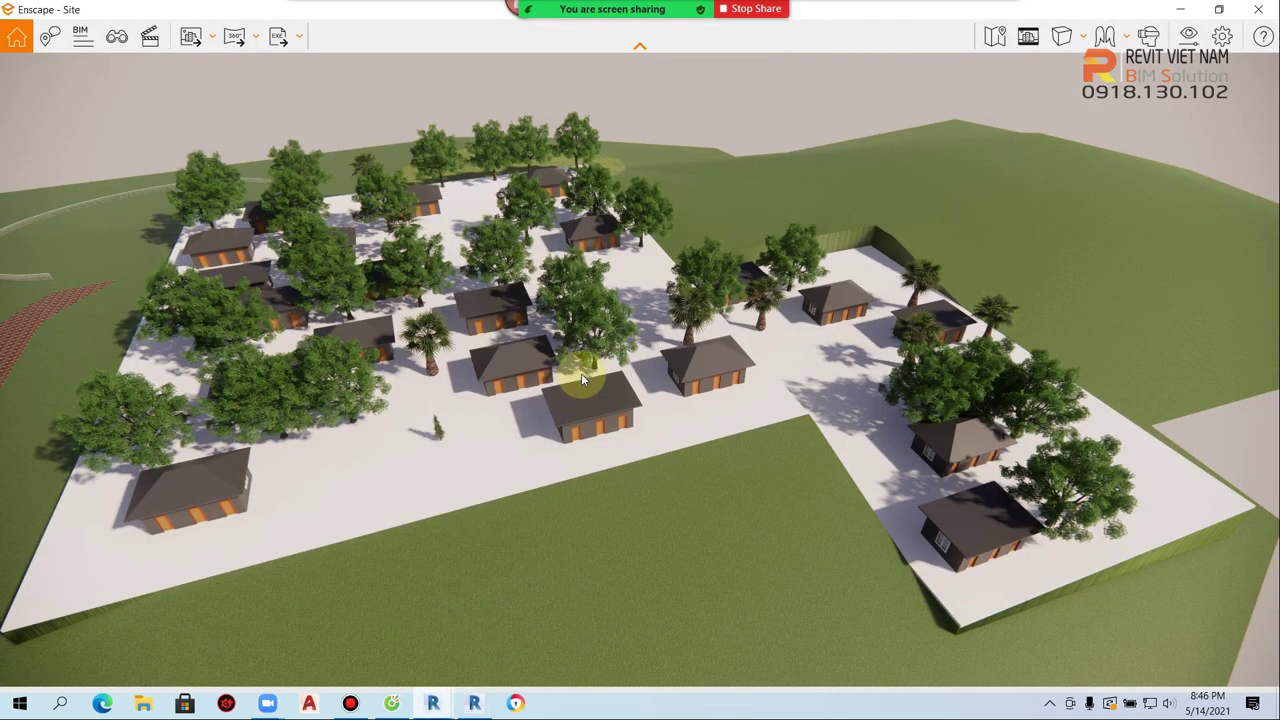
Orbit the Enscape site render to inspect the reloaded cabins, then bring up the M1 model
left_click_drag(581, 374, 574, 392)
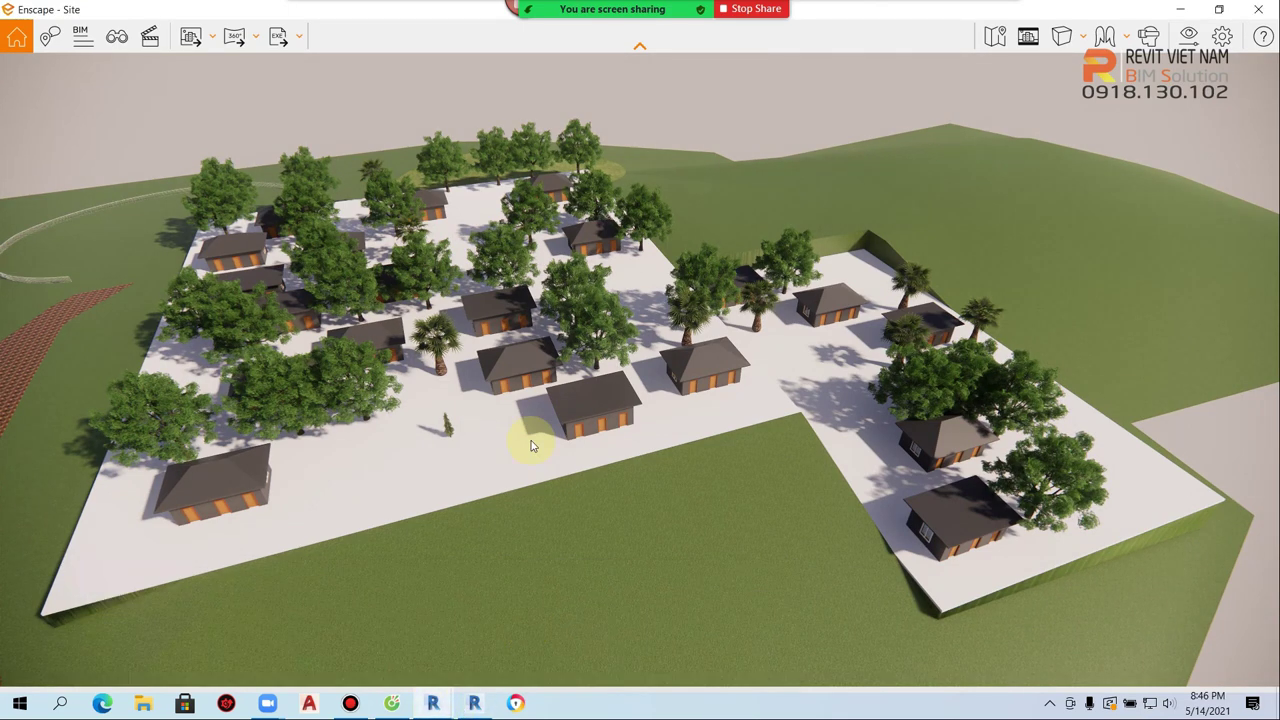
mouse_move(474, 703)
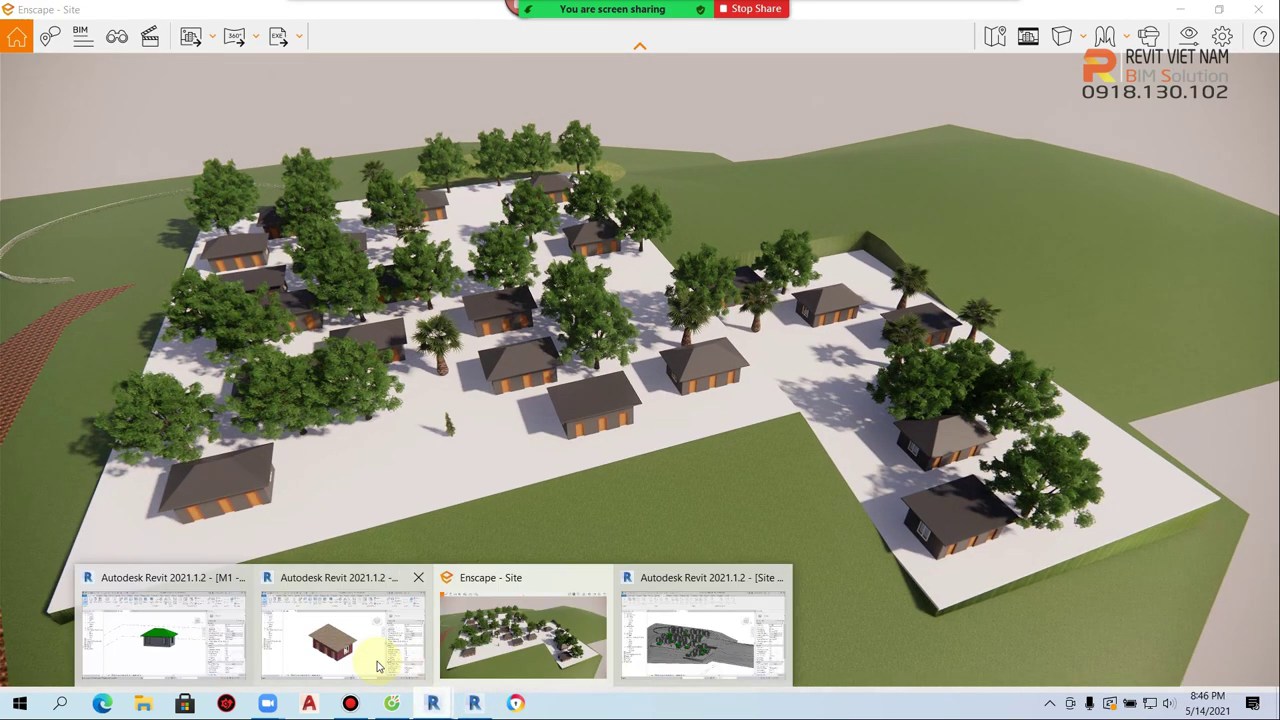
mouse_move(433, 703)
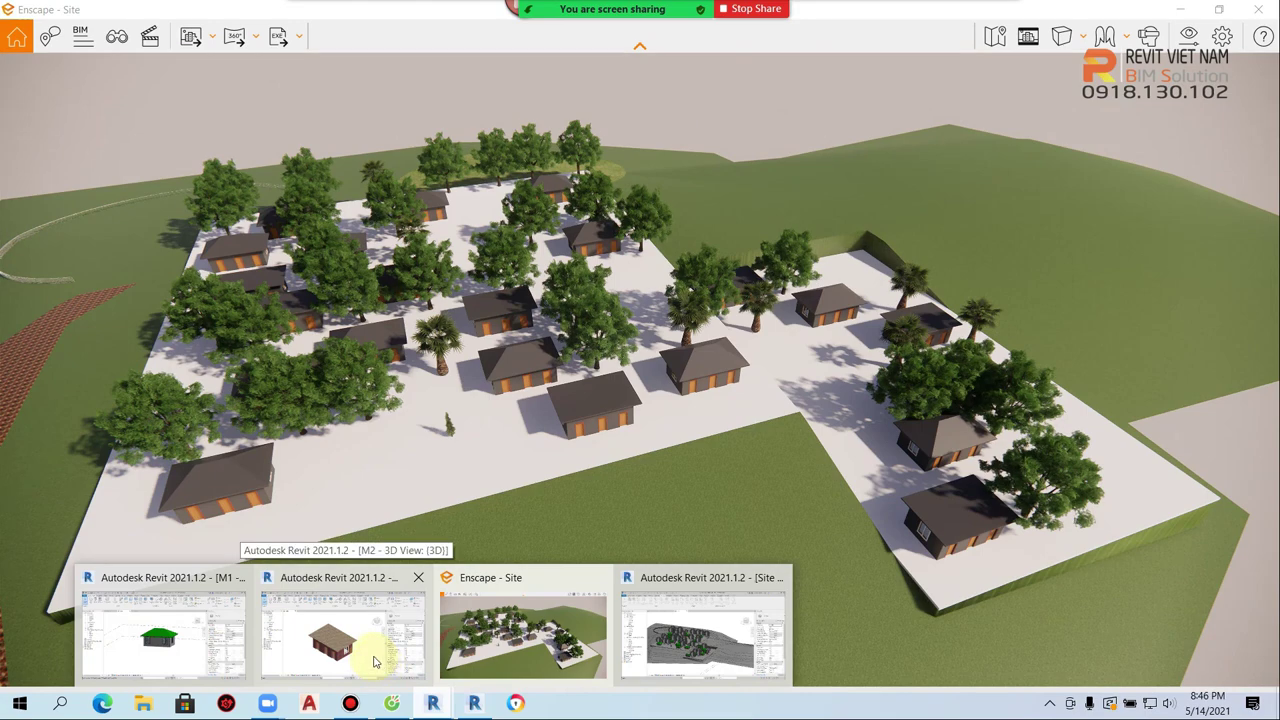
left_click(376, 661)
left_click(462, 662)
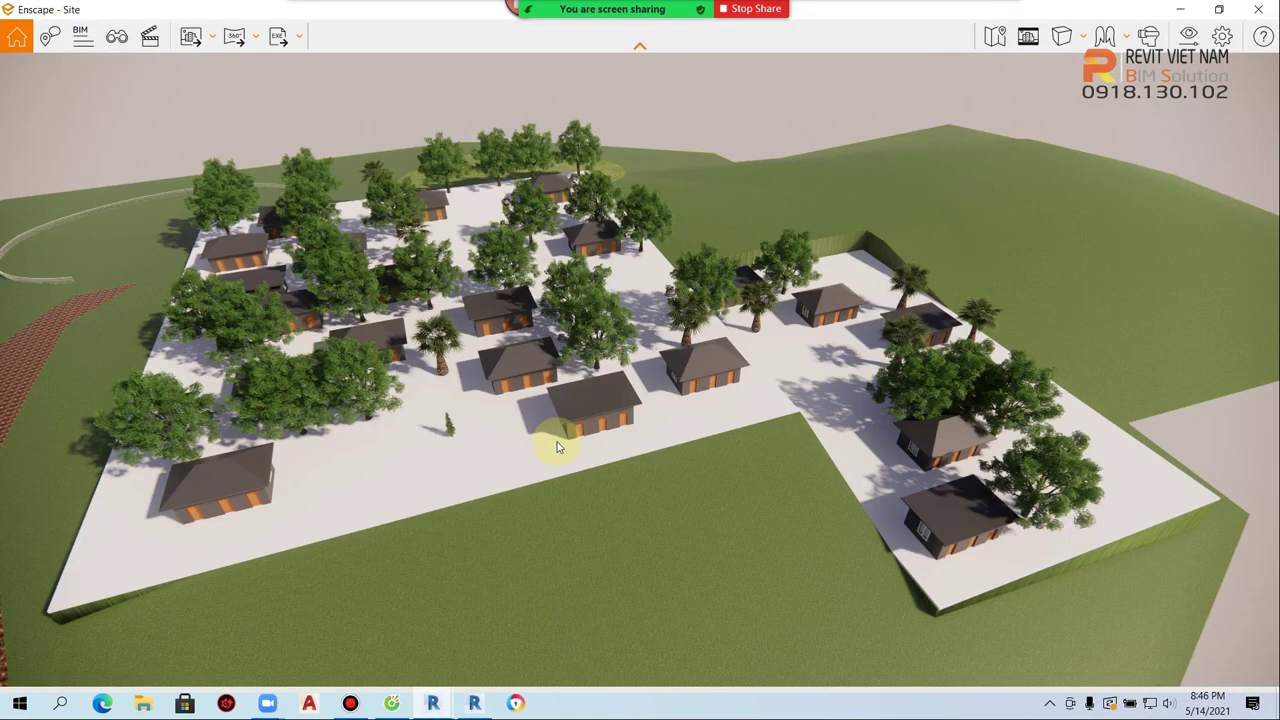
mouse_move(826, 484)
right_mouse_down()
mouse_move(826, 420)
mouse_move(460, 517)
right_mouse_up()
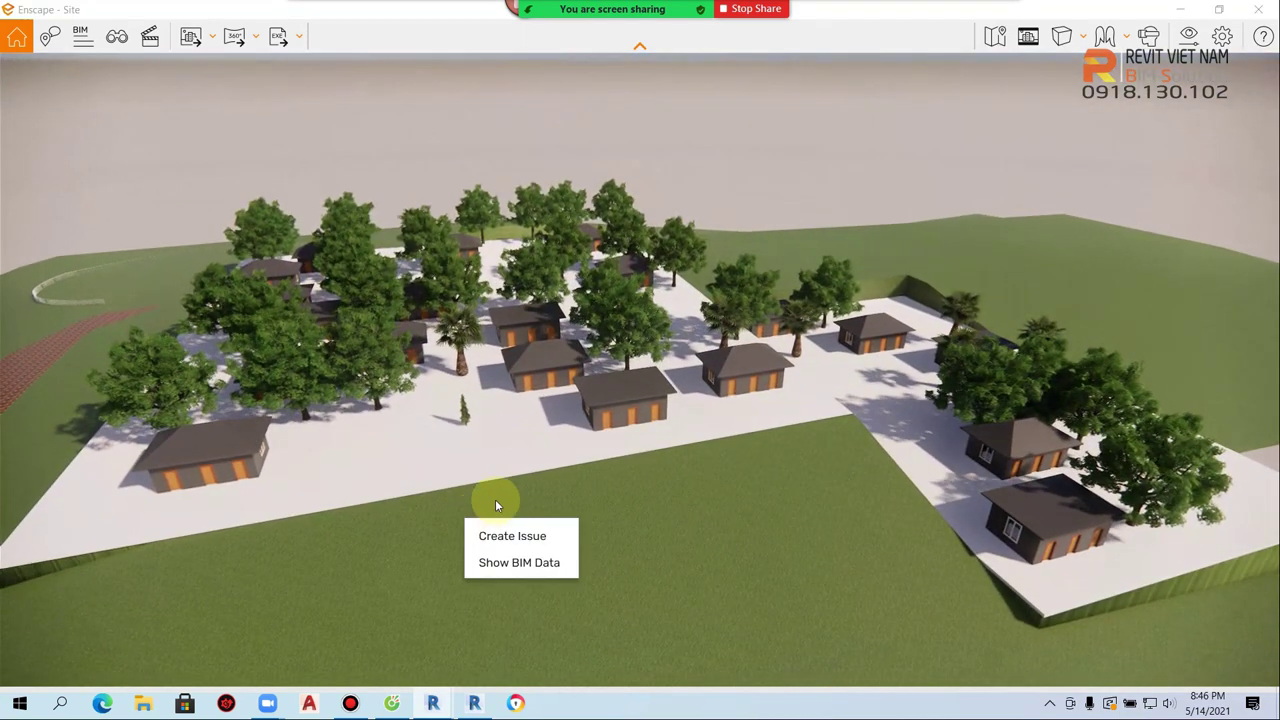
left_click(448, 380)
mouse_move(433, 703)
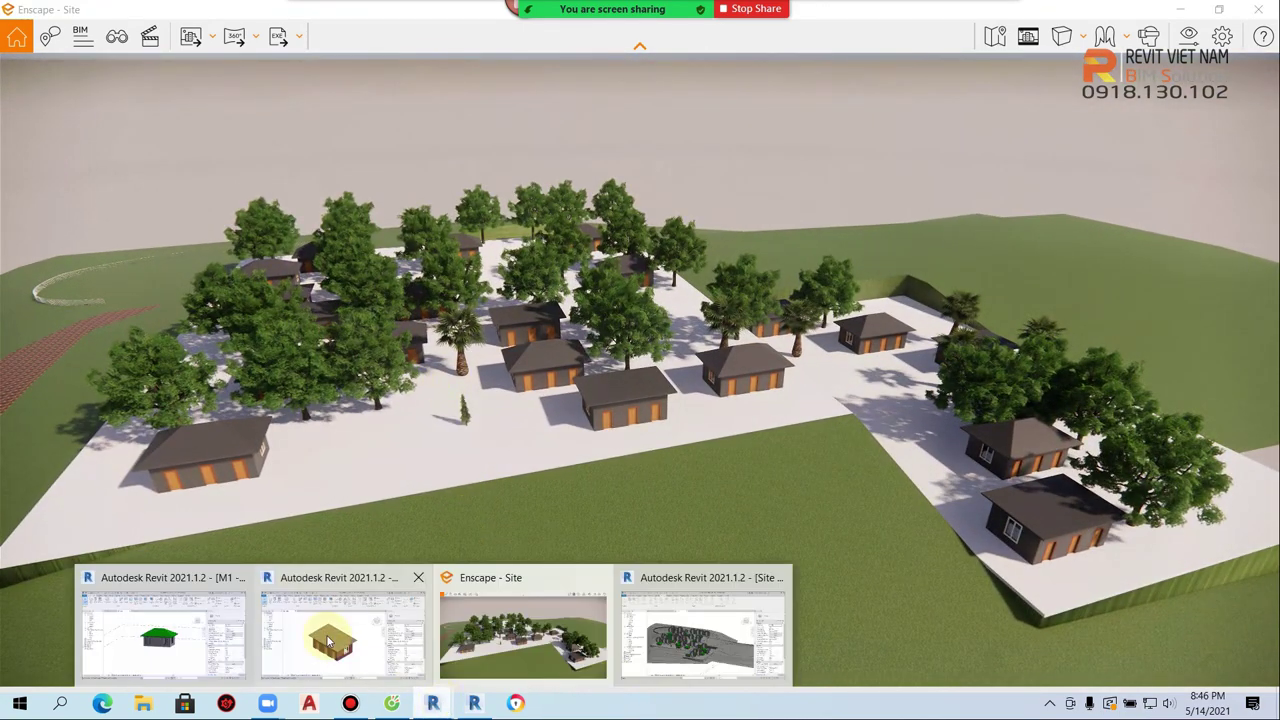
left_click(328, 641)
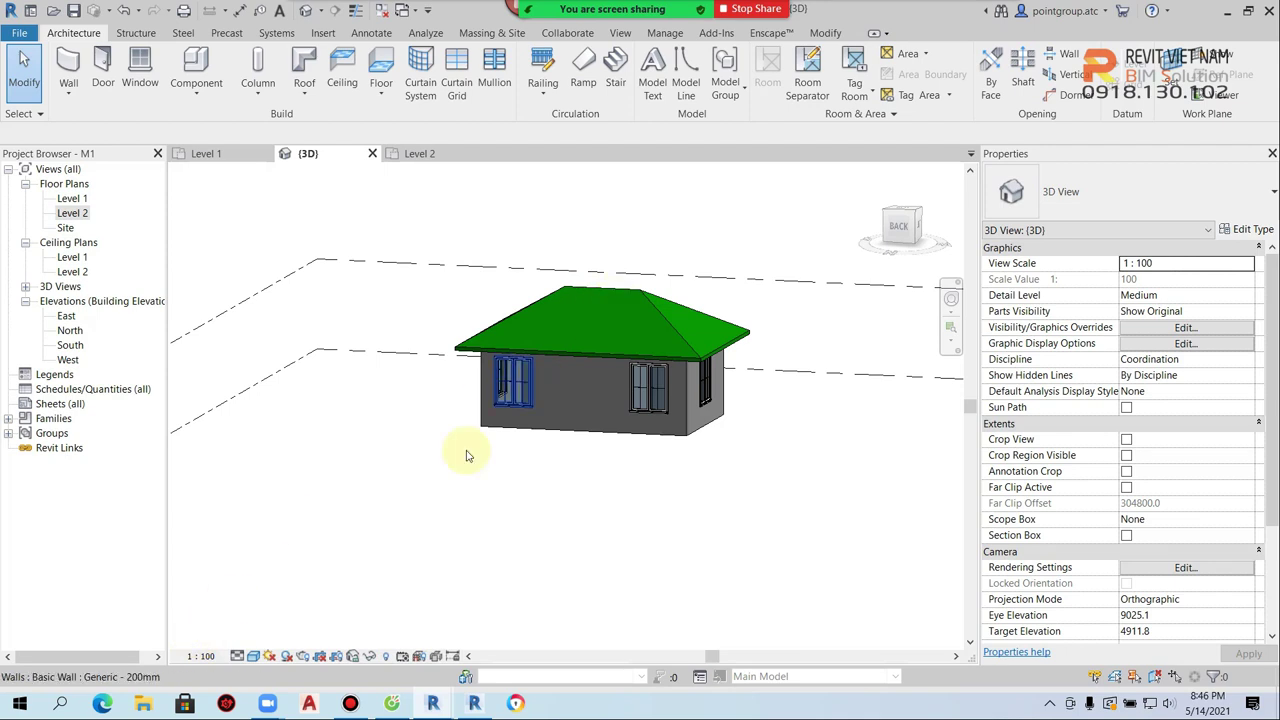
left_click(268, 655)
Show M1 in Realistic style and create a new roof structure material named Ngoi 1
left_click(290, 641)
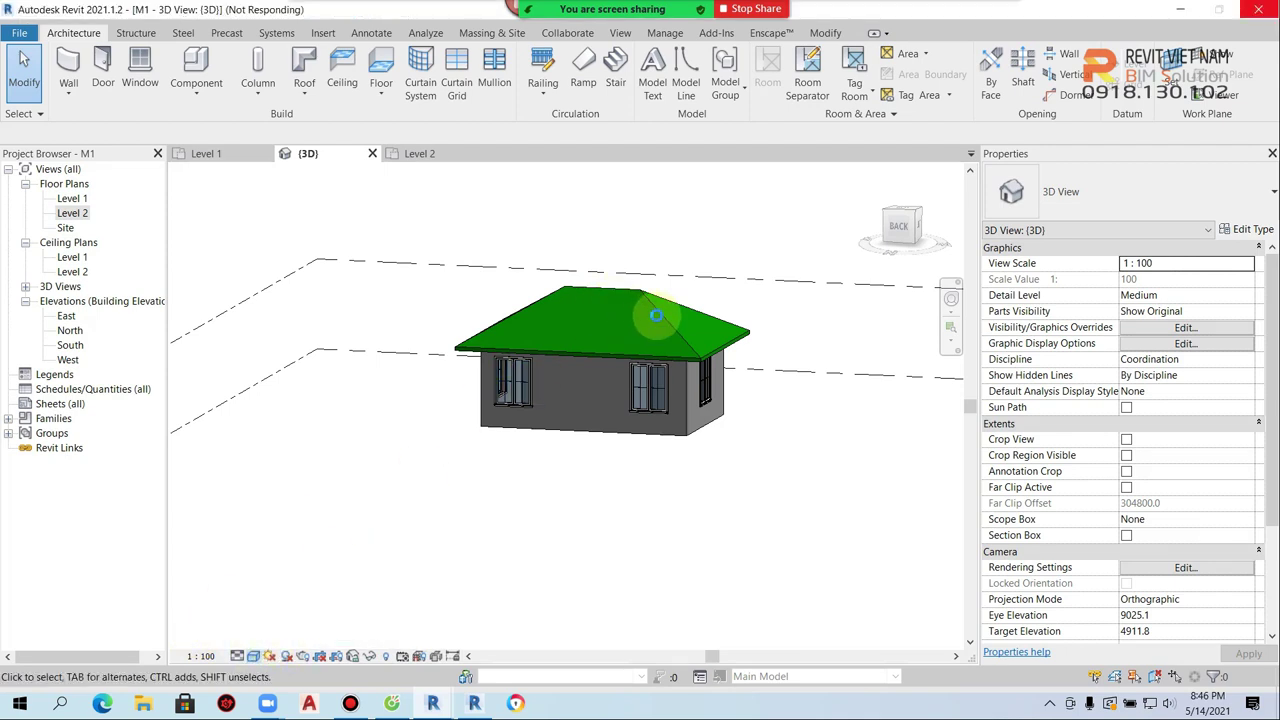
left_click(655, 312)
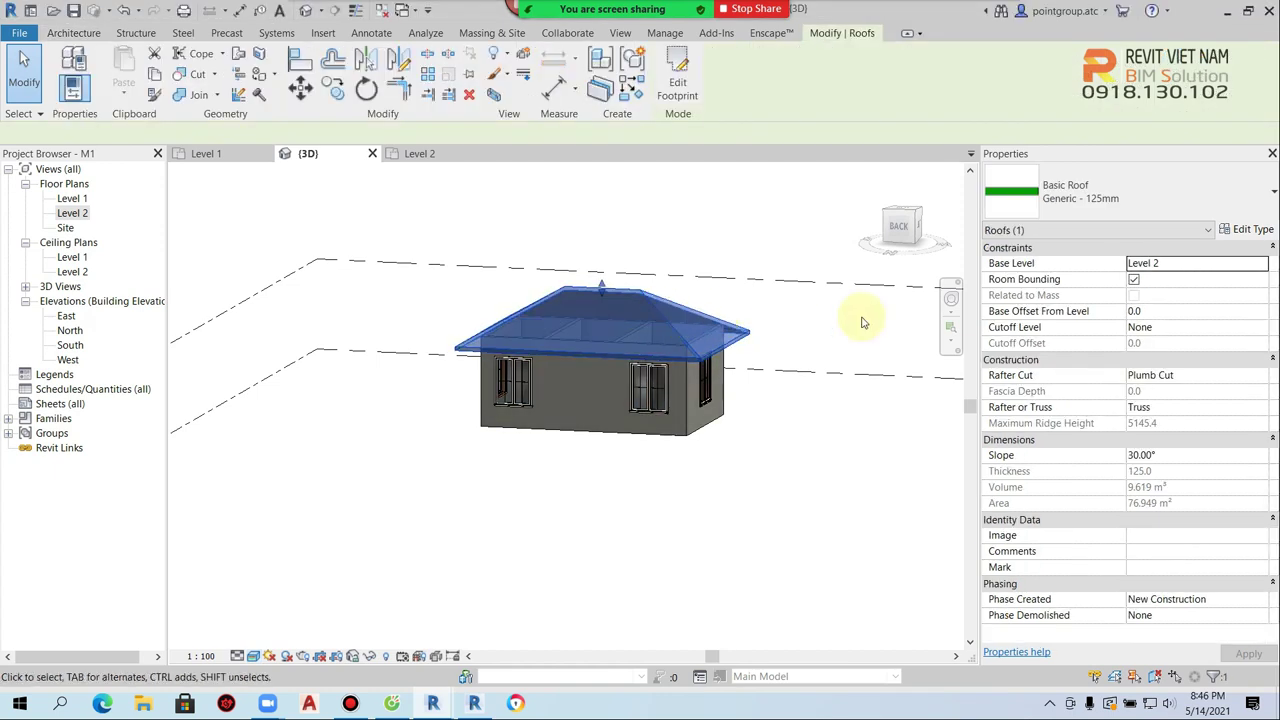
left_click(1245, 230)
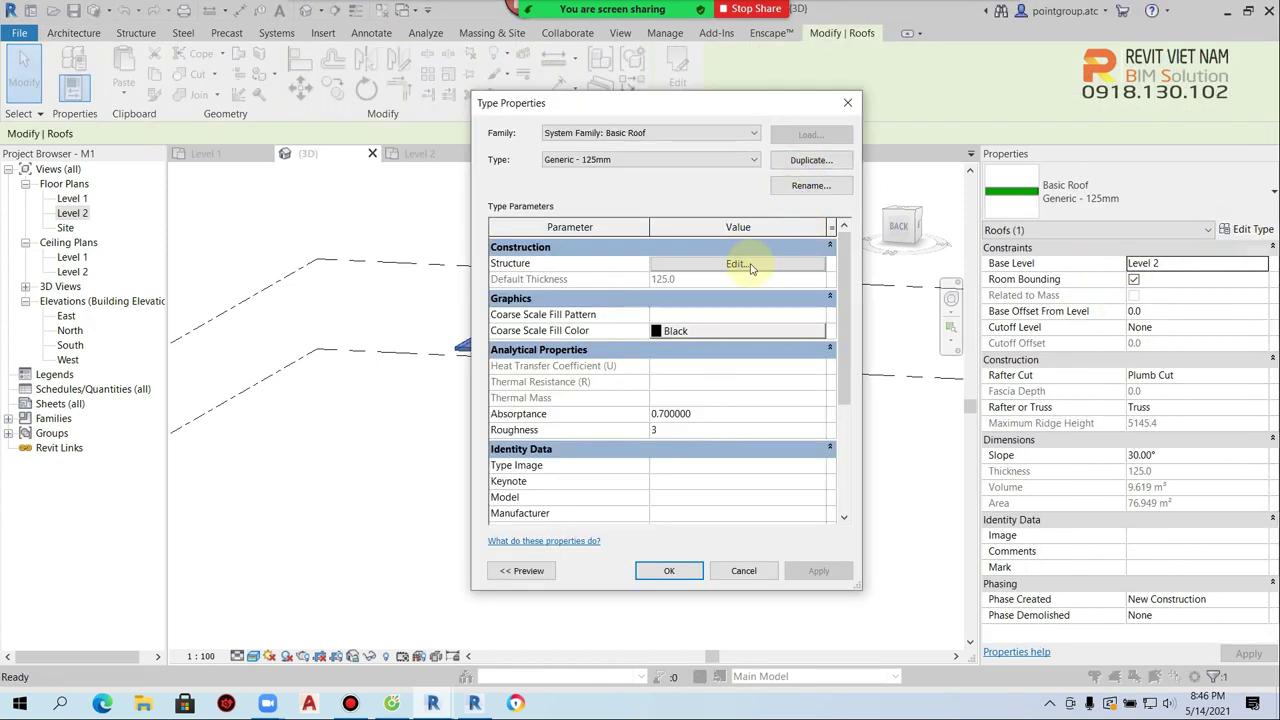
left_click(737, 263)
left_click(655, 262)
scroll(352, 435, "down", 5)
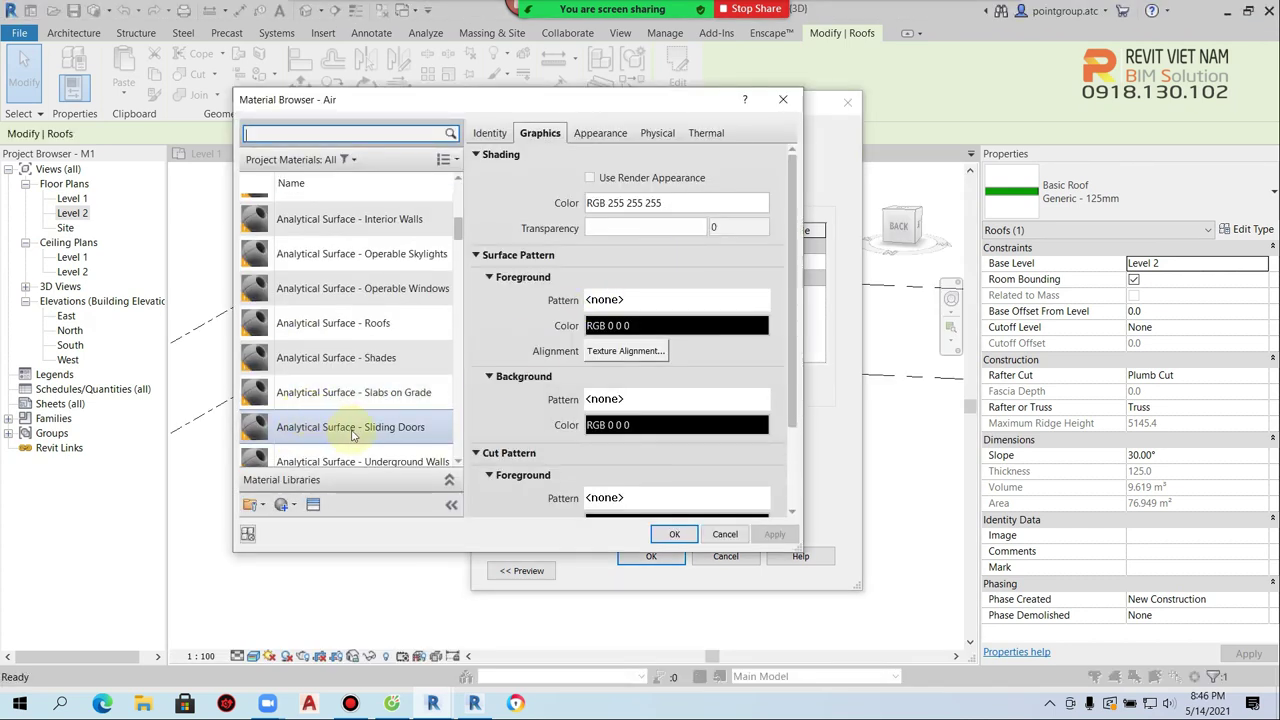
scroll(352, 435, "down", 3)
left_click(294, 509)
left_click(300, 527)
right_click(338, 317)
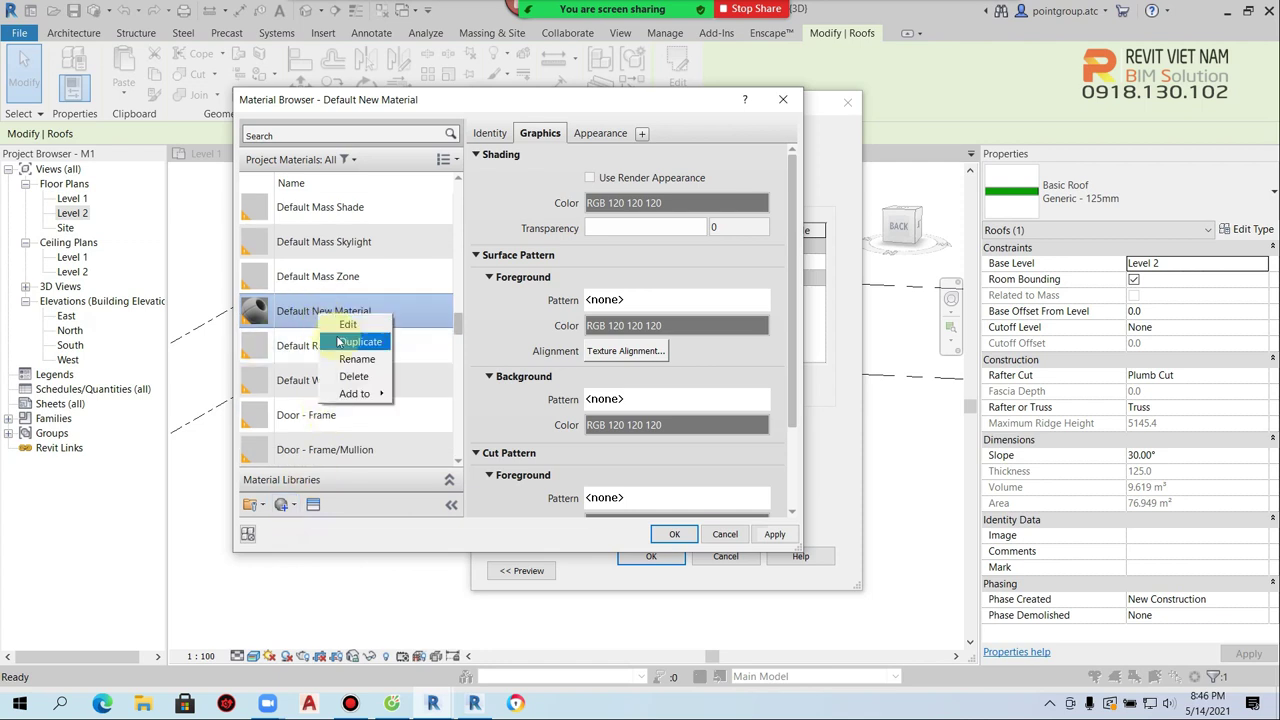
left_click(350, 360)
type("Ngoi 1")
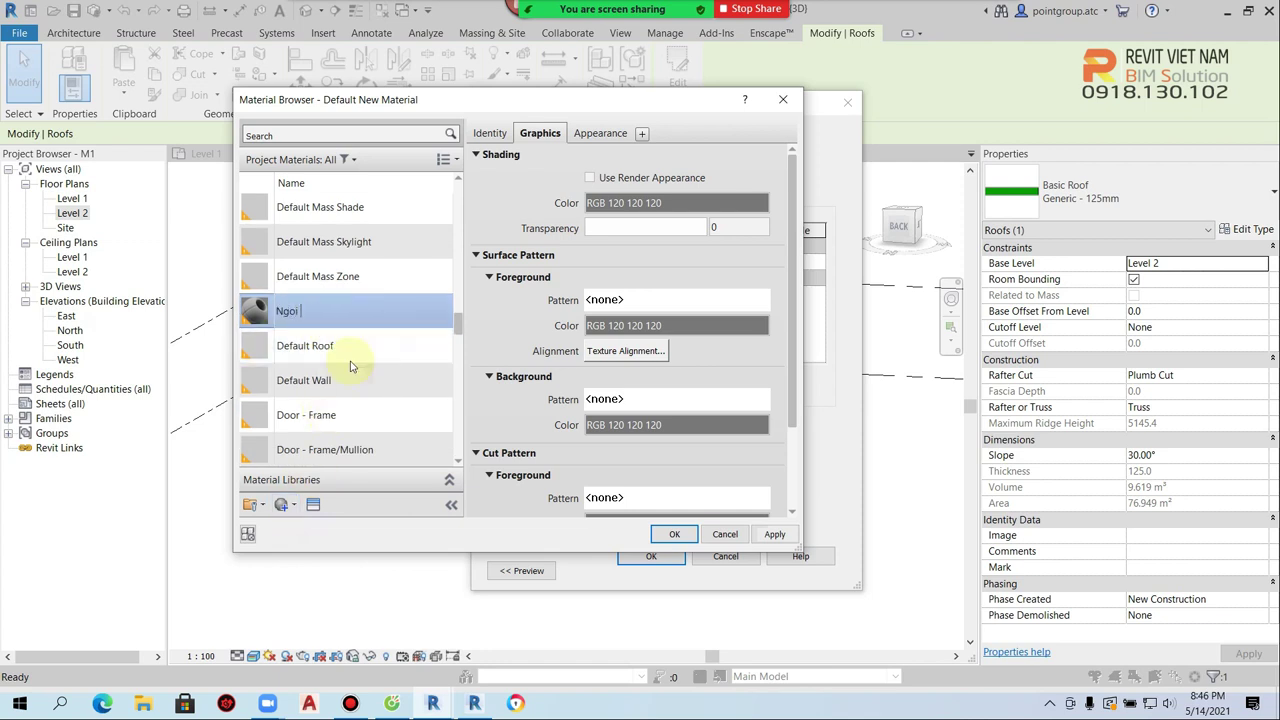
Give Ngoi 1 the Spanish Tile - Red 3 roofing appearance
left_click(313, 504)
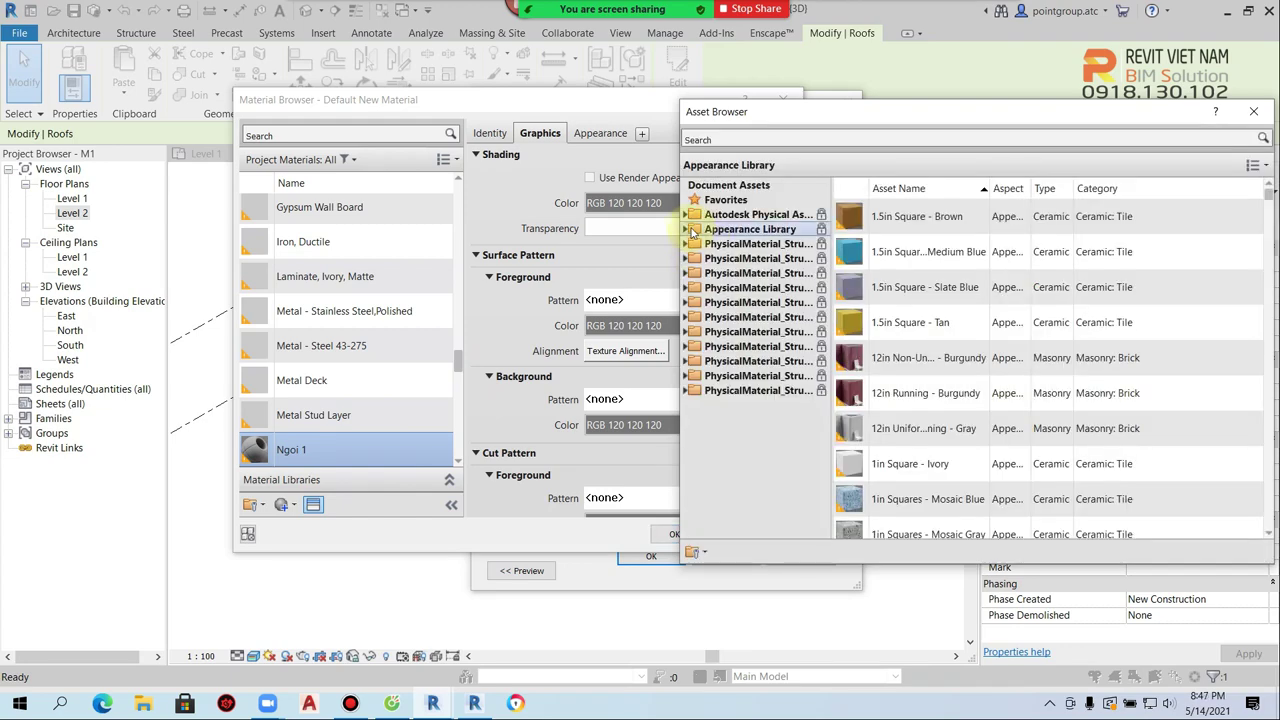
left_click(688, 229)
scroll(757, 410, "down", 2)
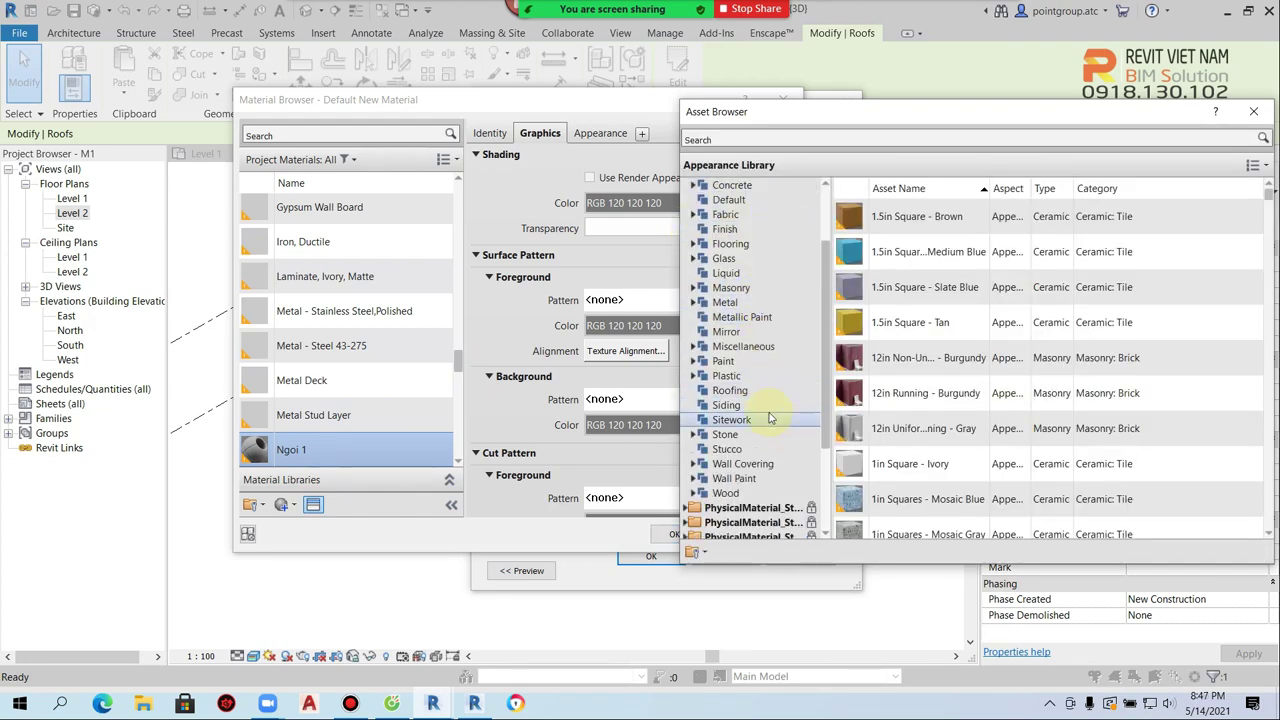
left_click(775, 393)
scroll(1050, 425, "down", 3)
scroll(1050, 425, "down", 3)
scroll(1050, 425, "down", 3)
scroll(1060, 438, "up", 1)
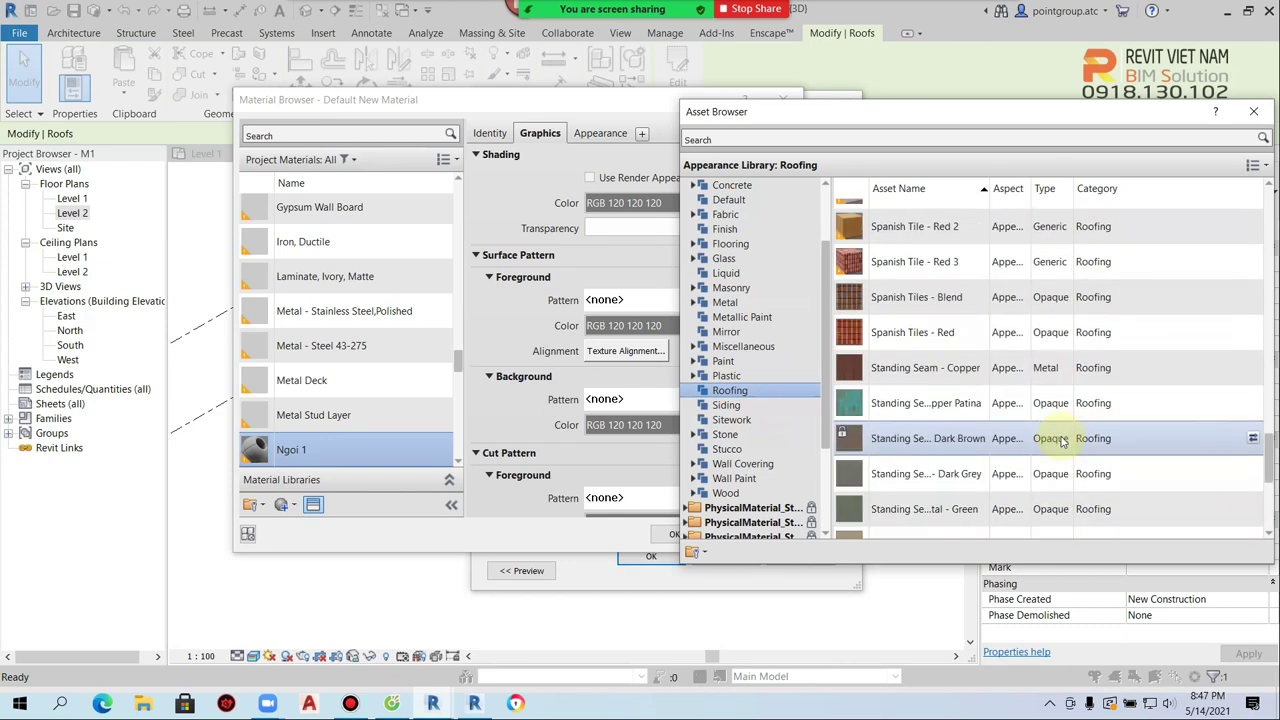
left_click(1249, 263)
scroll(1052, 367, "up", 1)
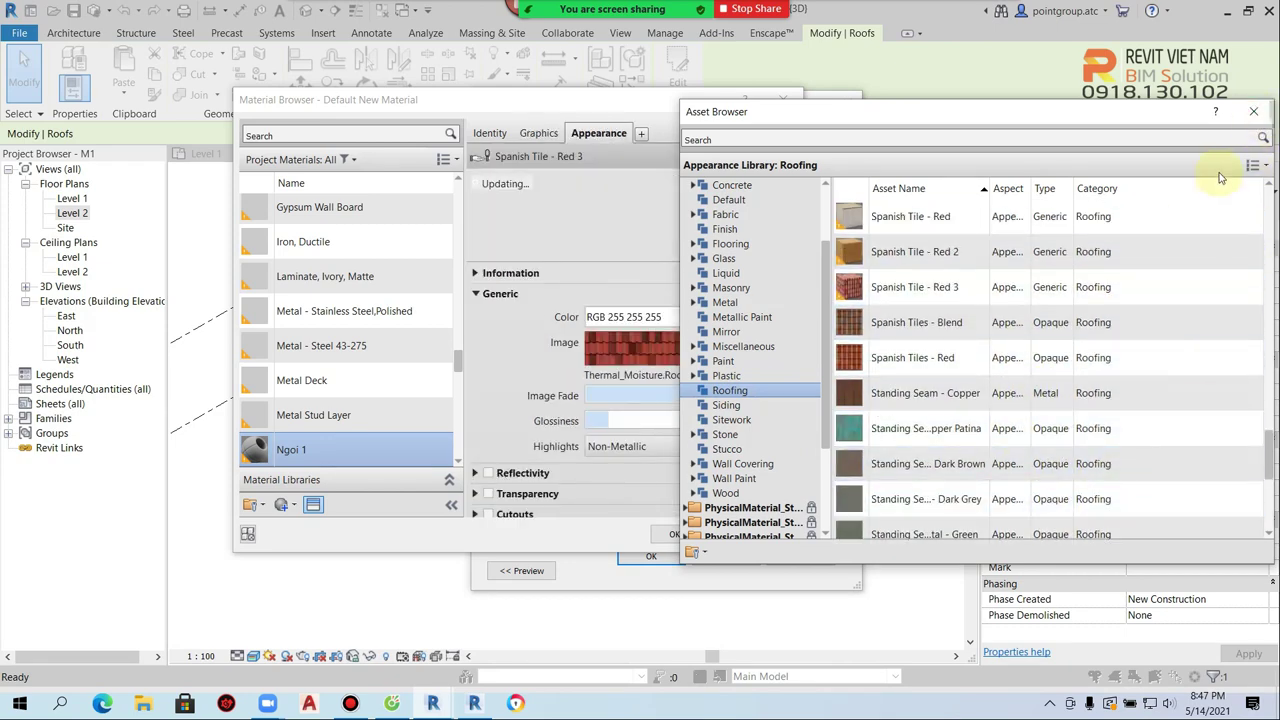
left_click(1253, 110)
Accept the material, roof layer and roof type dialogs, then select the house's front wall
left_click(662, 534)
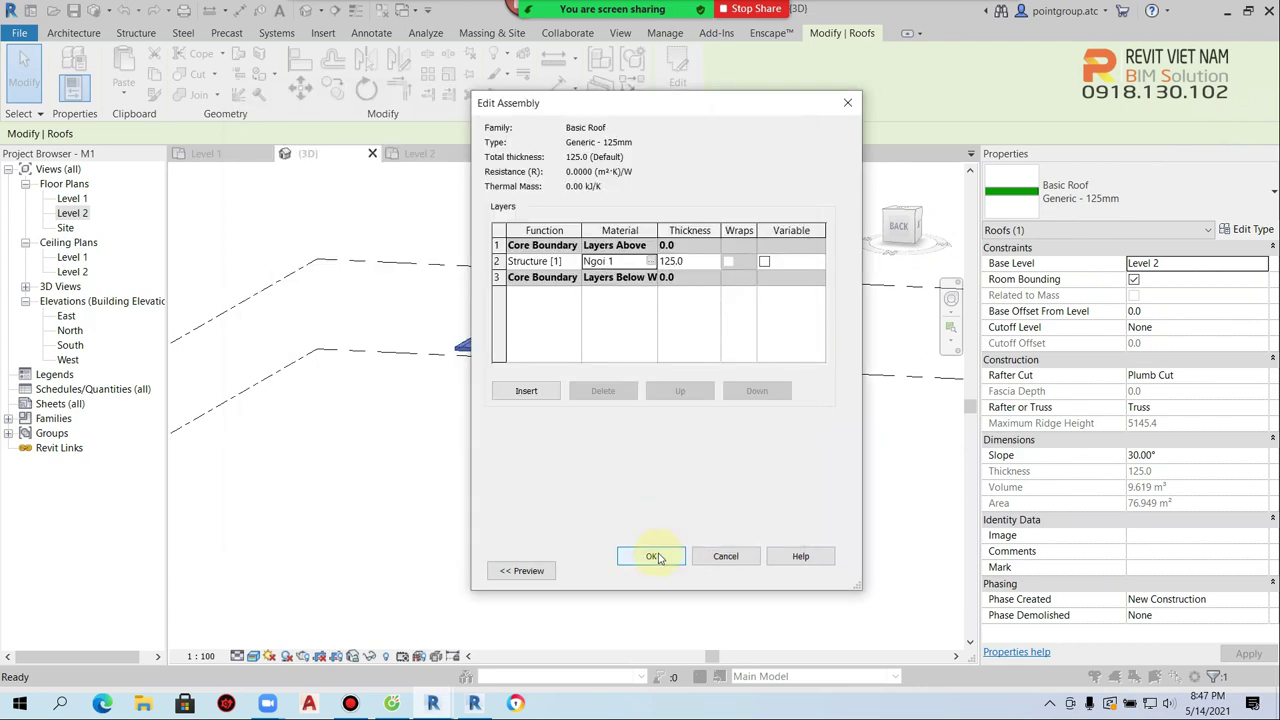
left_click(655, 557)
left_click(662, 565)
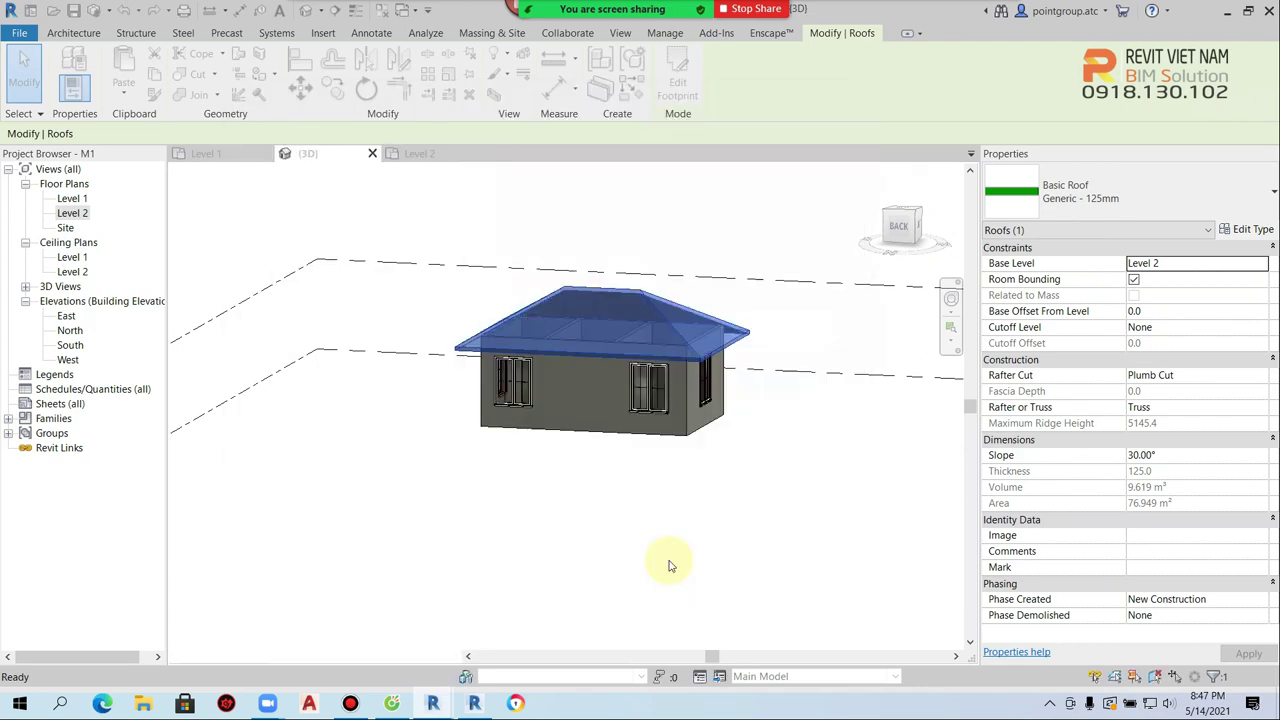
left_click(512, 580)
left_click(578, 433)
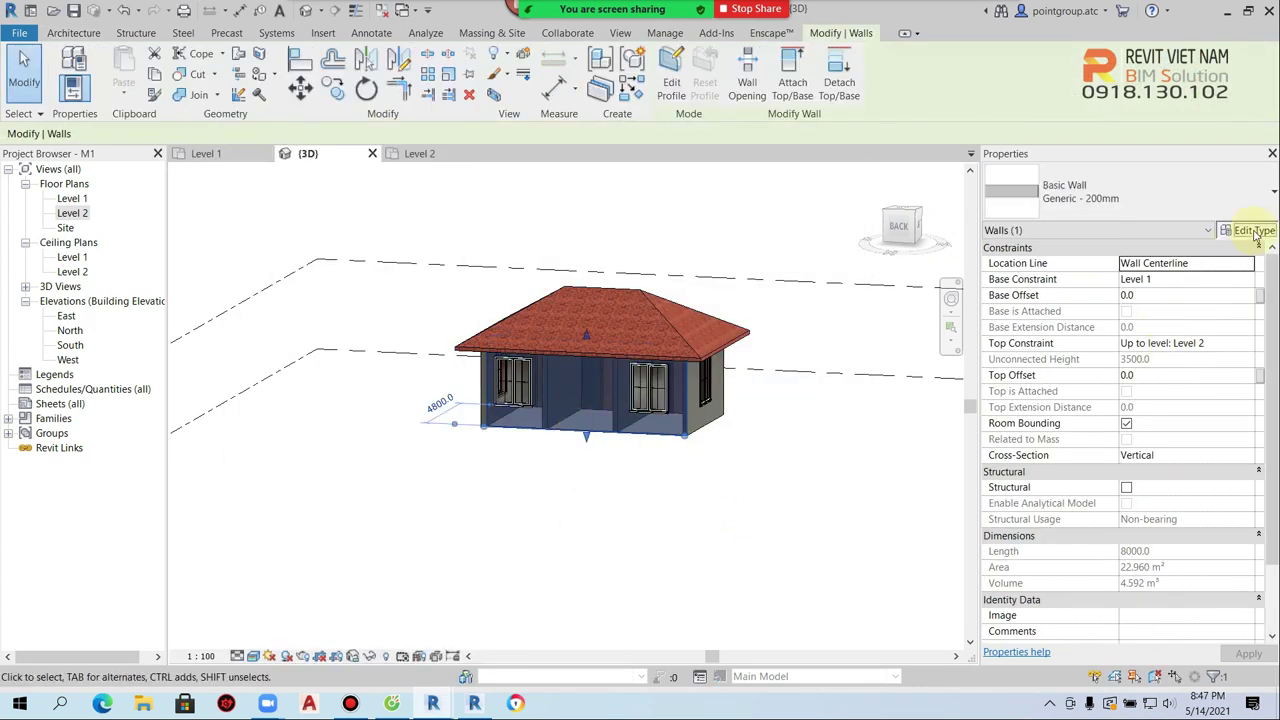
Set the Generic - 200mm wall type's structure layer material to Wood - Stained
left_click(1253, 231)
left_click(738, 263)
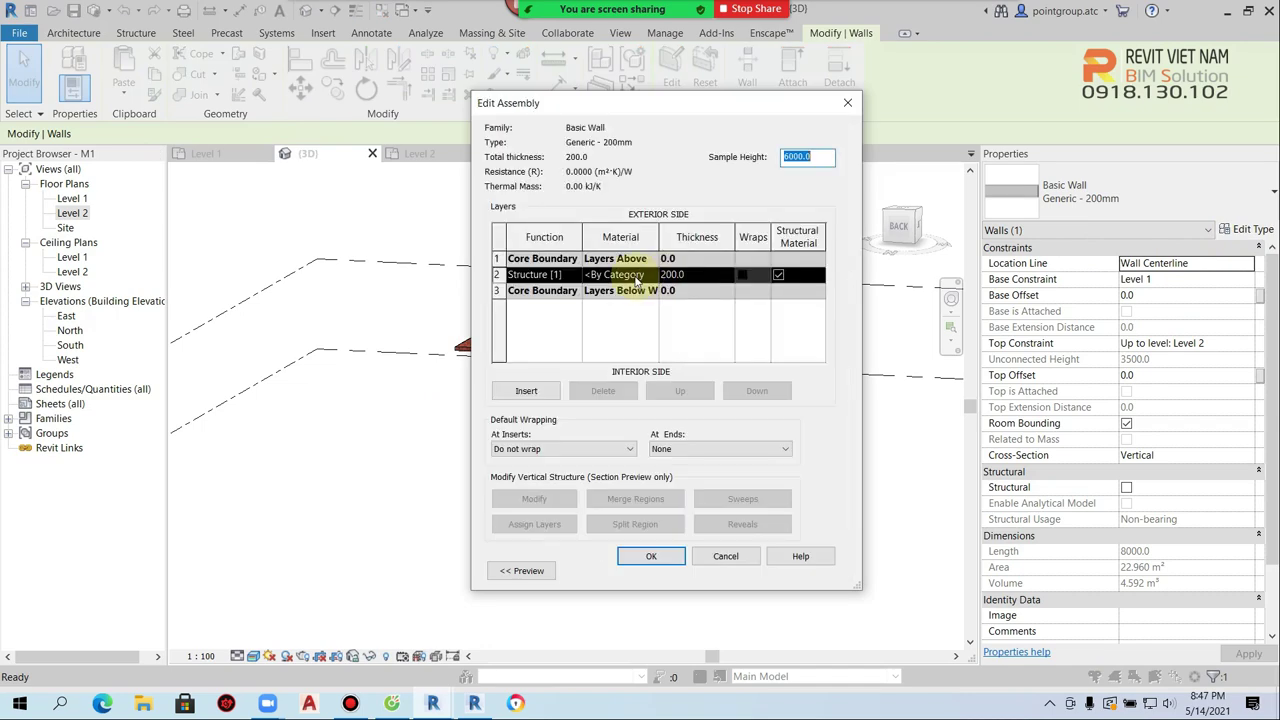
left_click(652, 275)
left_click(652, 275)
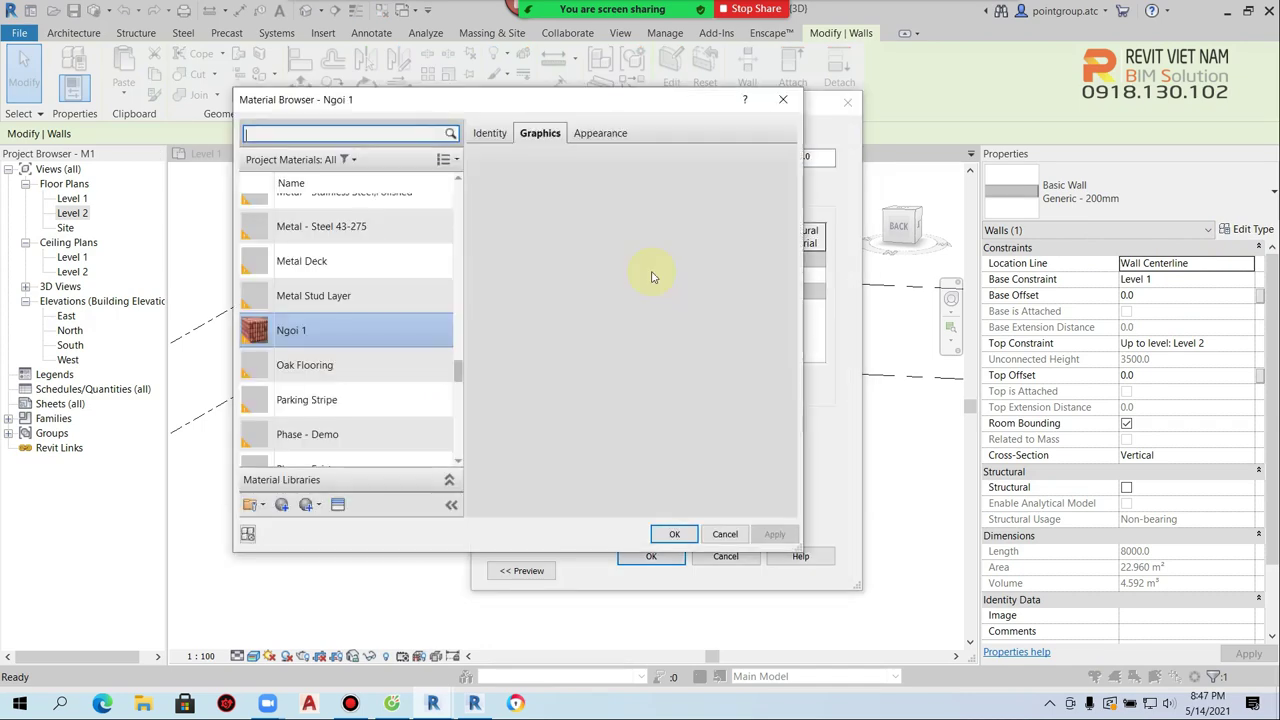
scroll(348, 425, "down", 5)
left_click(340, 418)
left_click(664, 537)
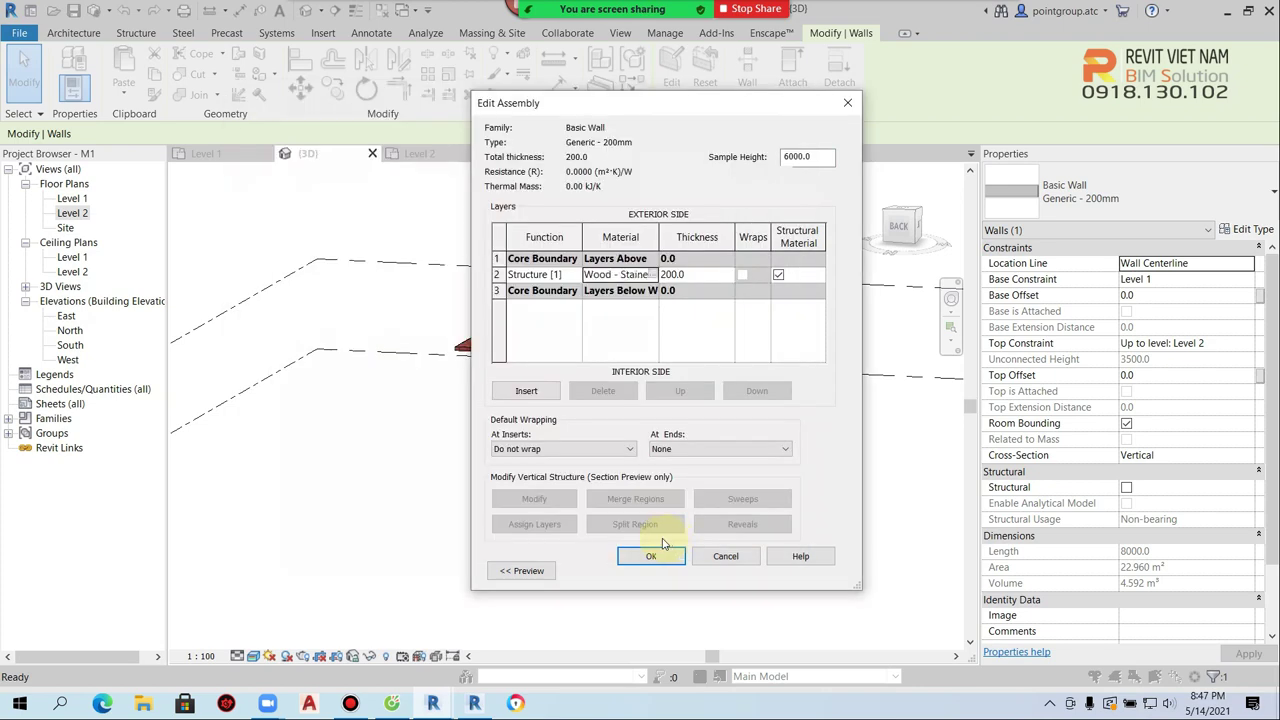
left_click(675, 562)
left_click(668, 568)
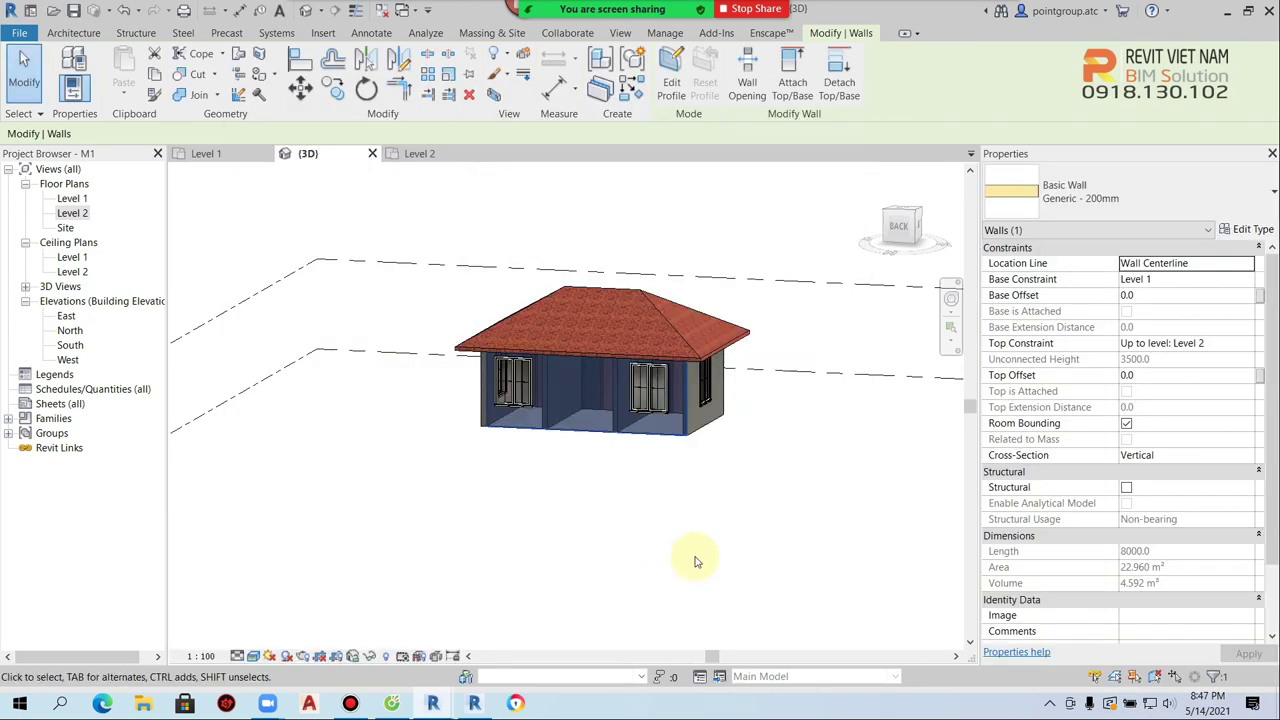
left_click(731, 510)
scroll(731, 510, "up", 2)
scroll(732, 514, "down", 1)
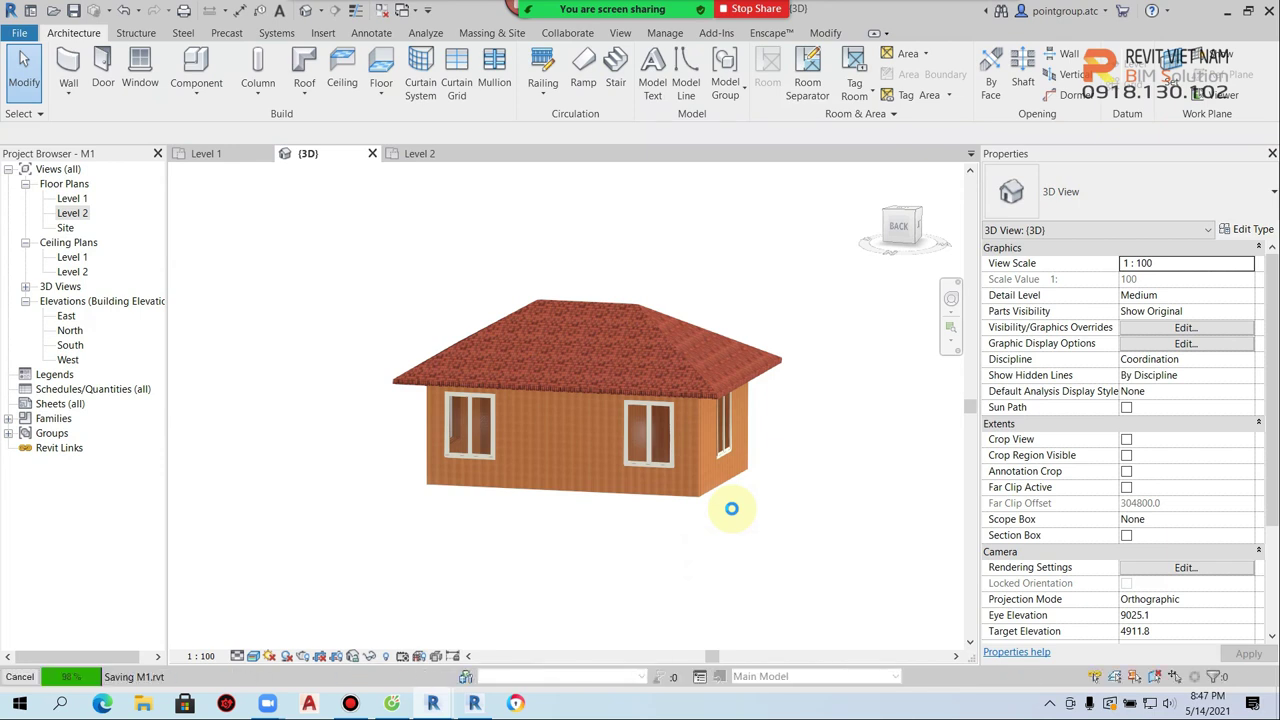
Look over the M2 cabin model window and the Enscape site render
left_click(433, 703)
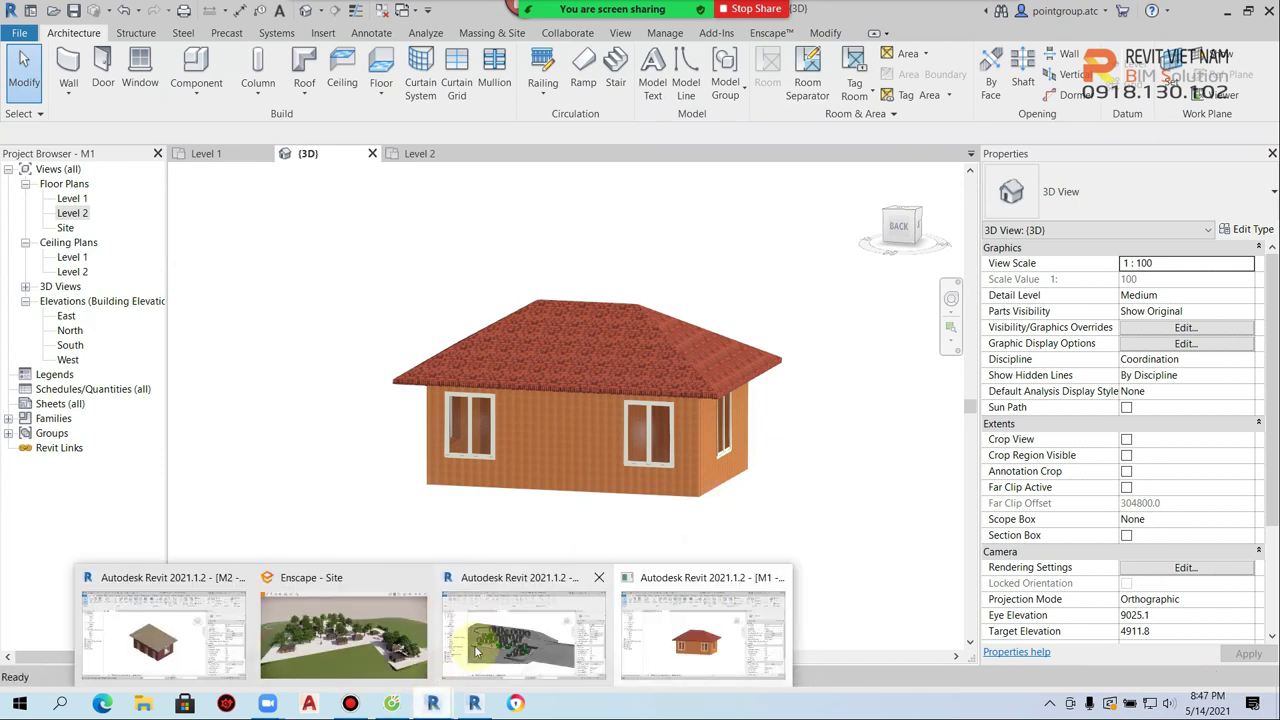
left_click(247, 647)
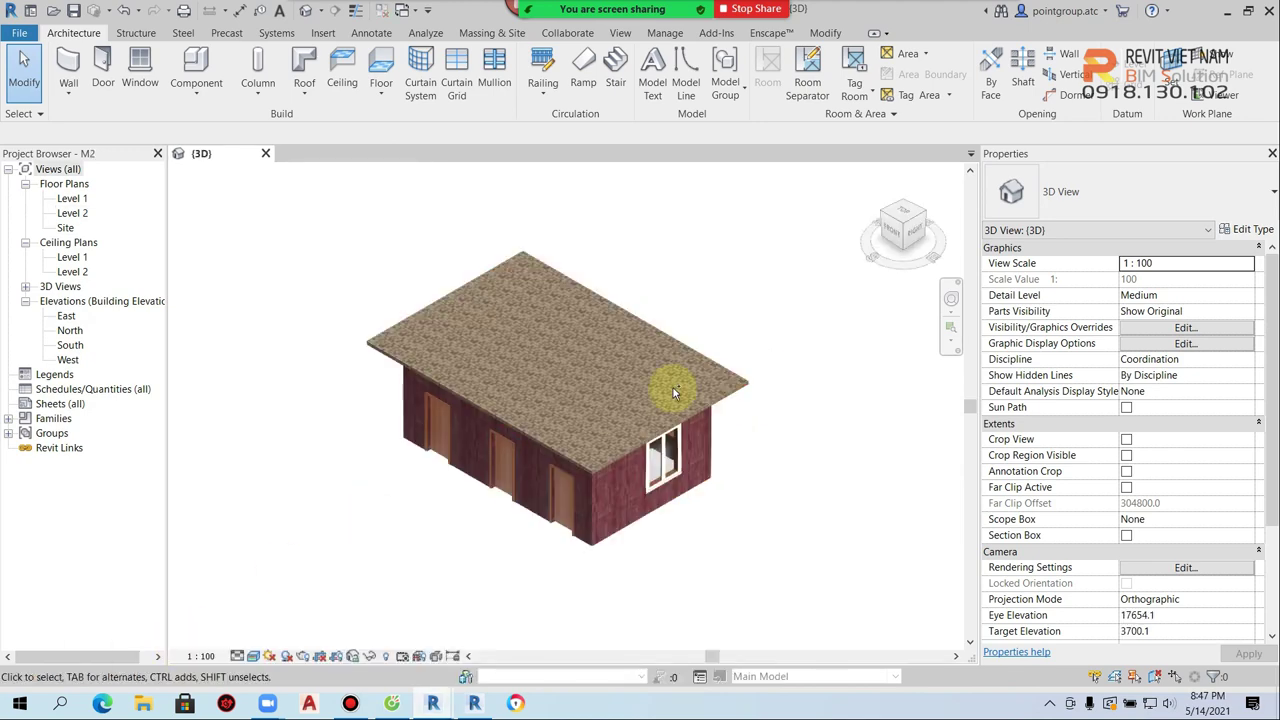
left_click(433, 703)
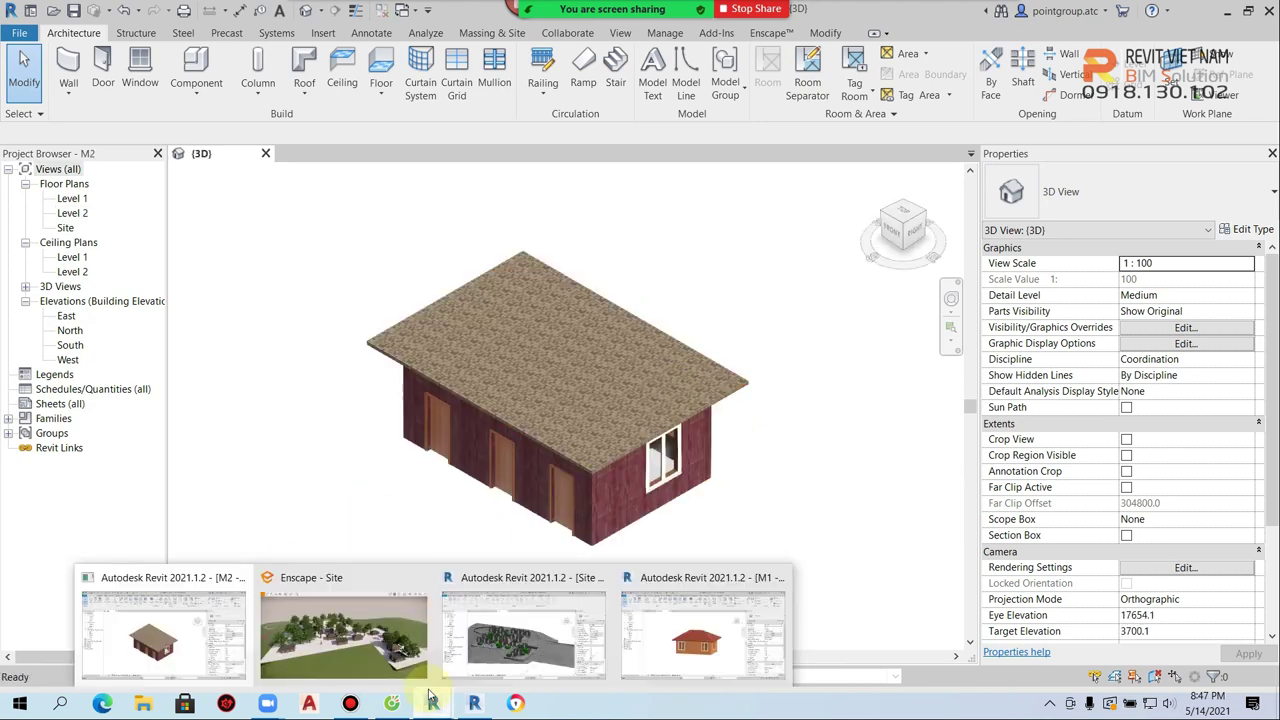
left_click(395, 657)
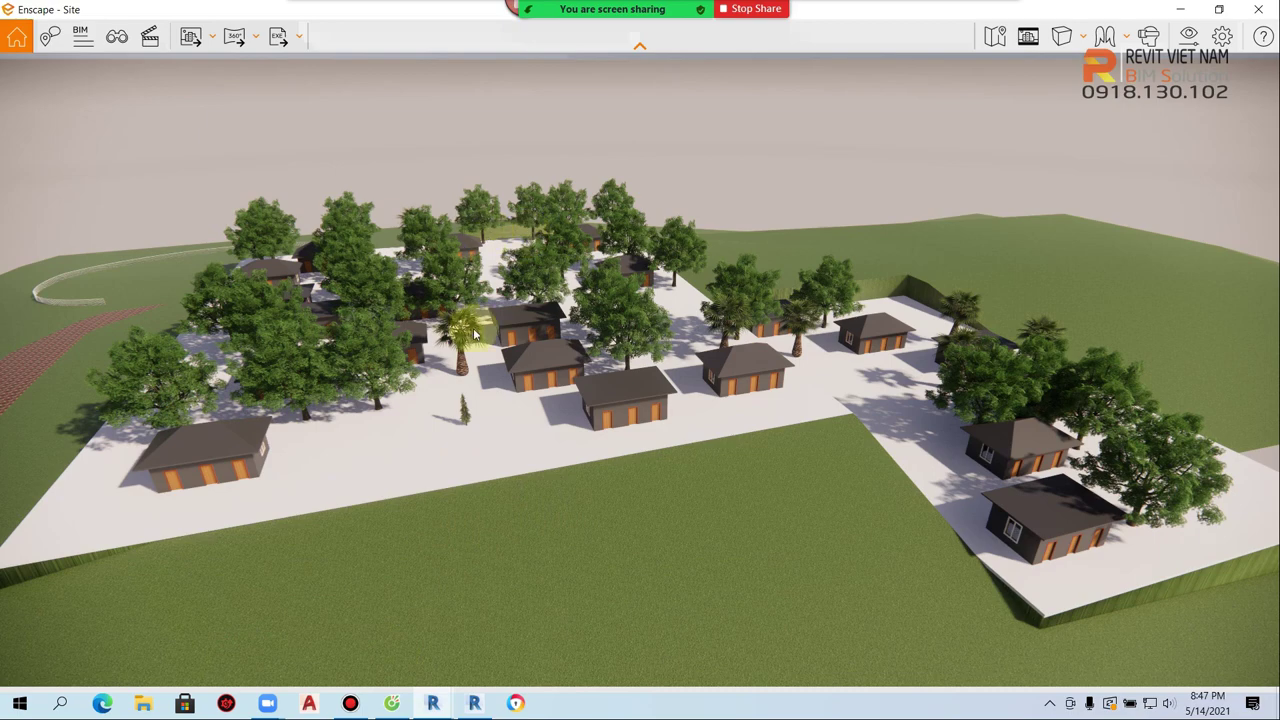
Reload the M1.rvt and M2.rvt links in the site project, then view the Enscape render
left_click(530, 647)
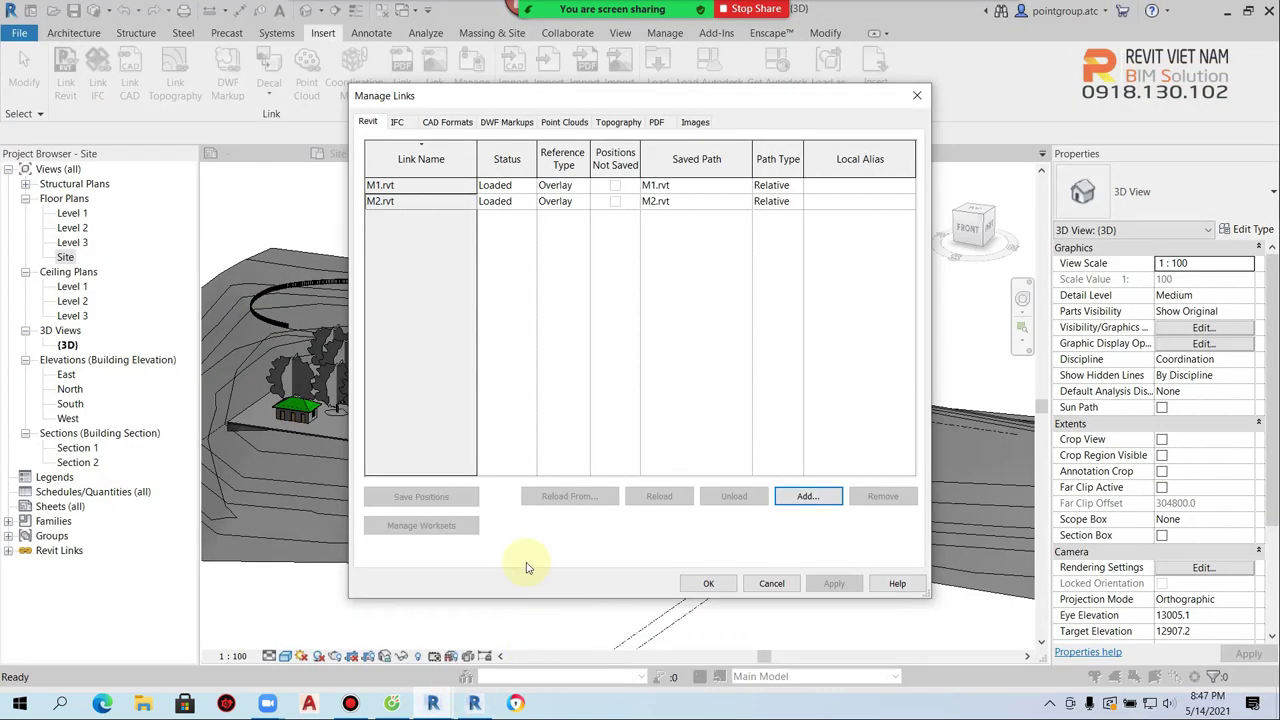
left_click(426, 185)
left_click(433, 200, "shift")
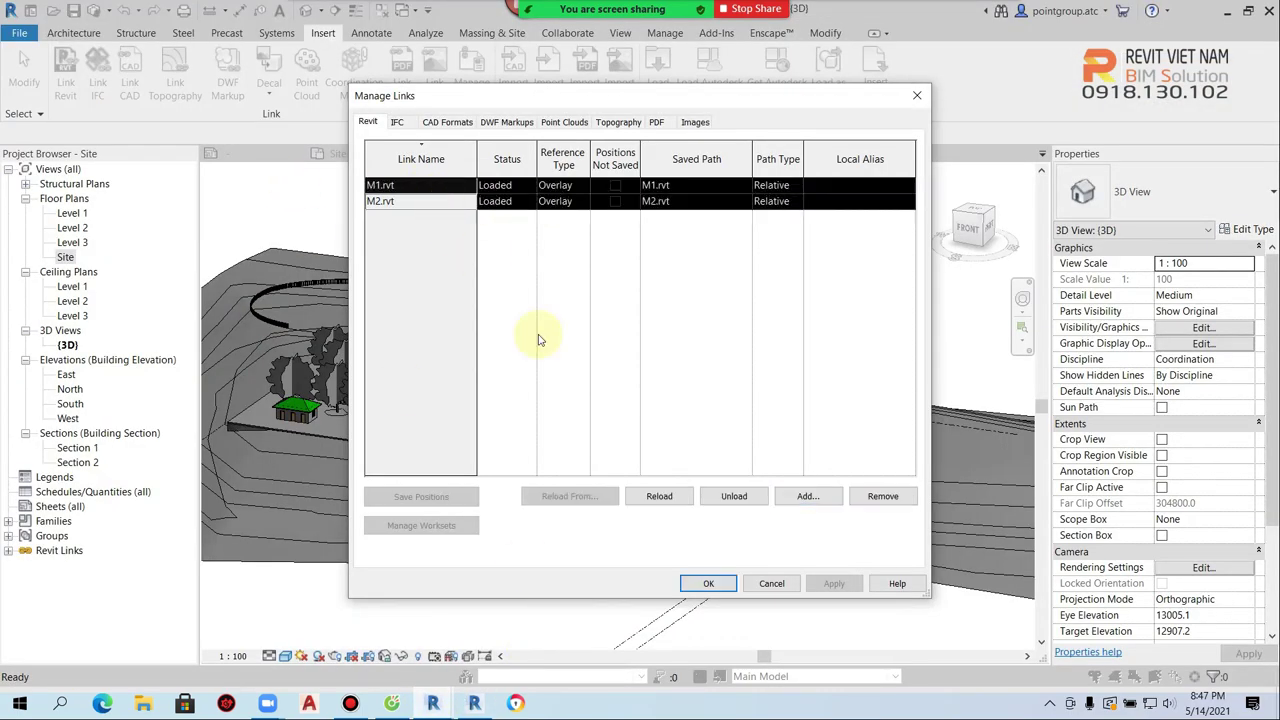
left_click(660, 500)
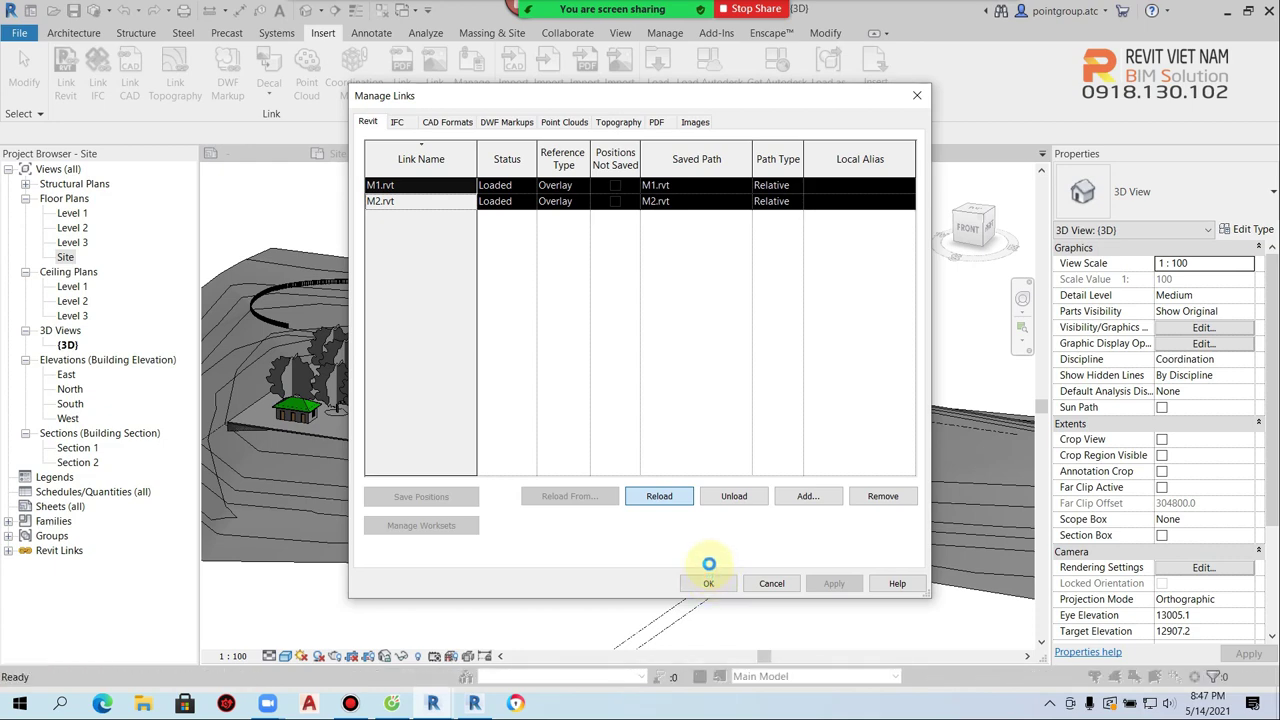
left_click(707, 583)
mouse_move(433, 703)
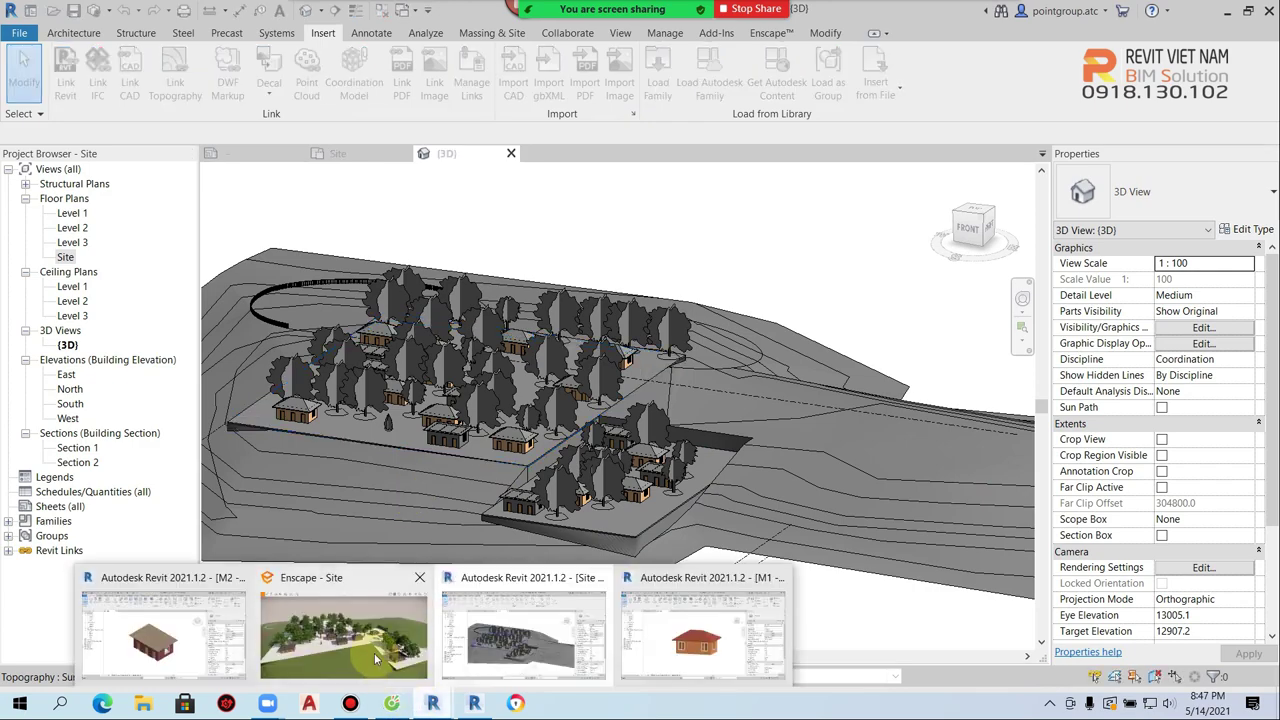
left_click(374, 652)
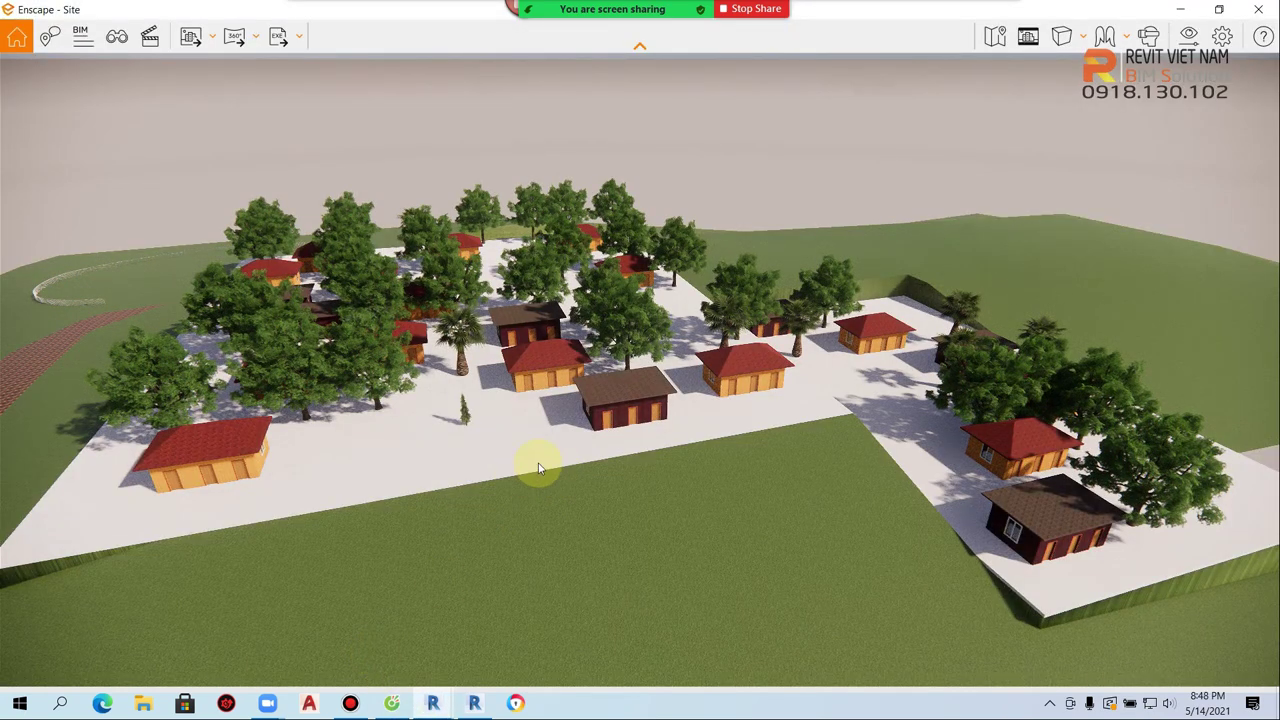
Orbit around the Enscape render to inspect the retextured cabins, then bring the Revit site project forward
scroll(478, 463, "up", 5)
scroll(478, 463, "down", 2)
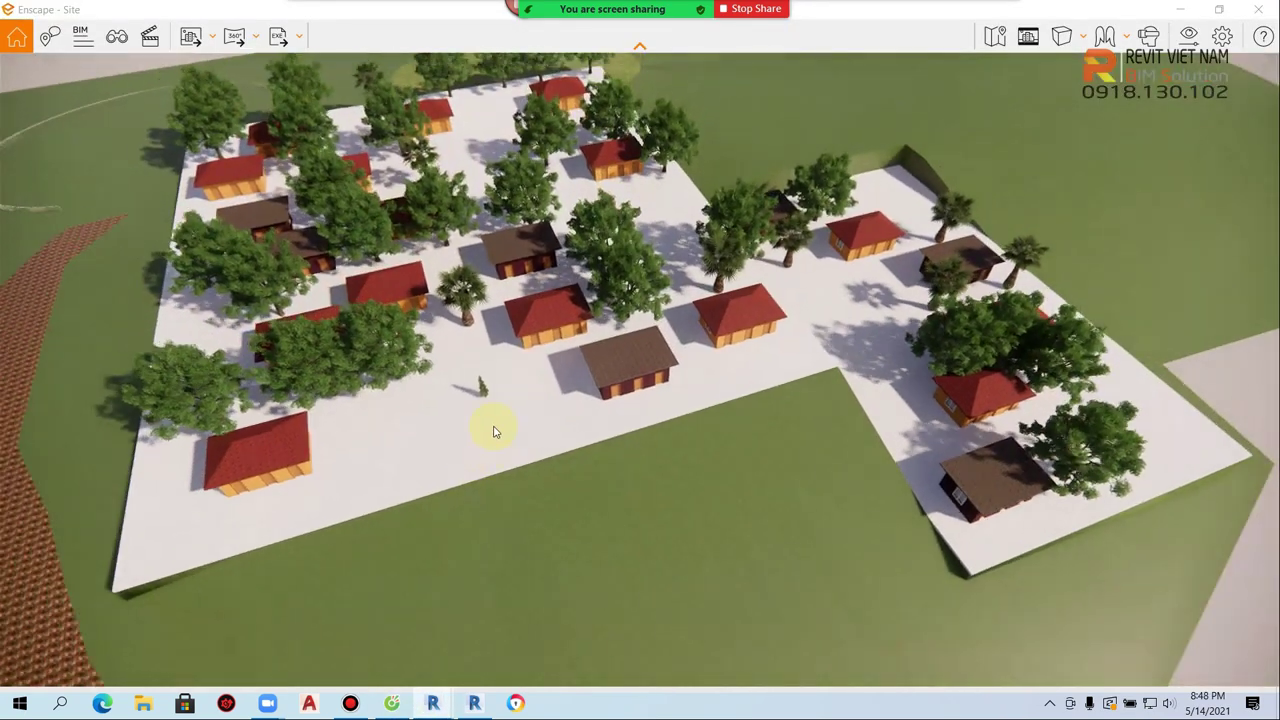
mouse_move(494, 425)
right_mouse_down()
mouse_move(300, 430)
mouse_move(574, 469)
right_mouse_up()
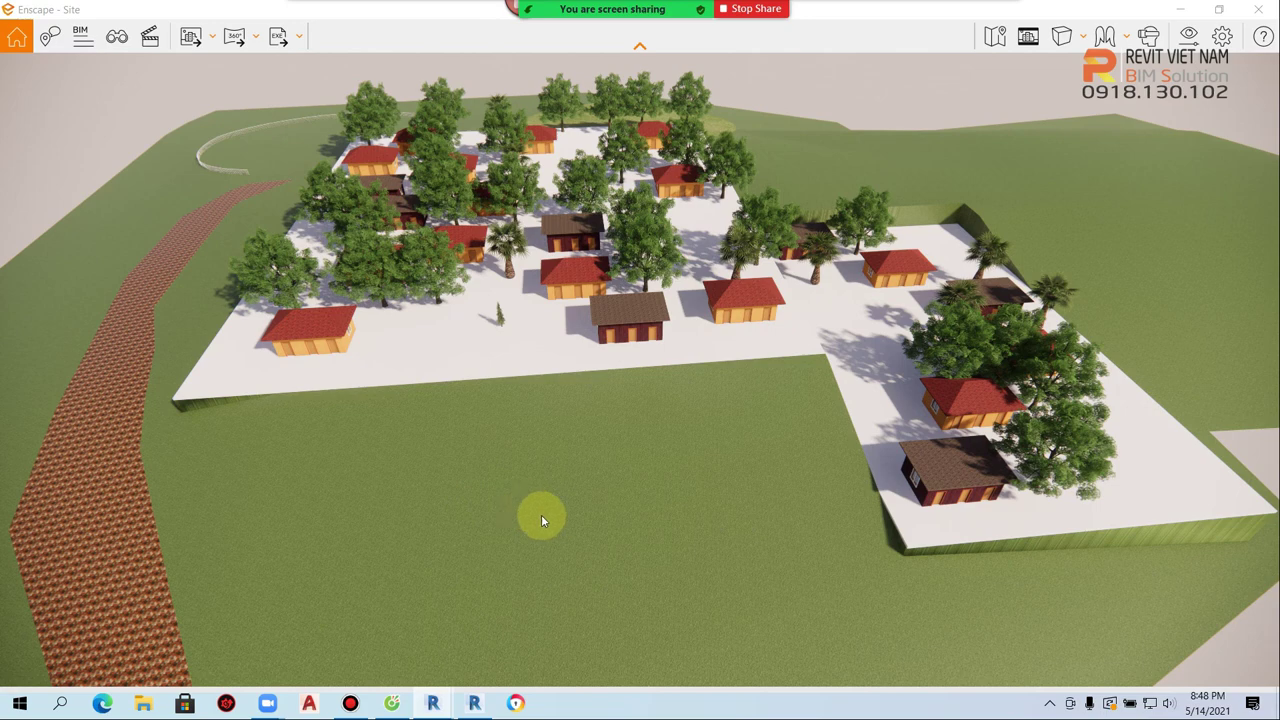
mouse_move(432, 703)
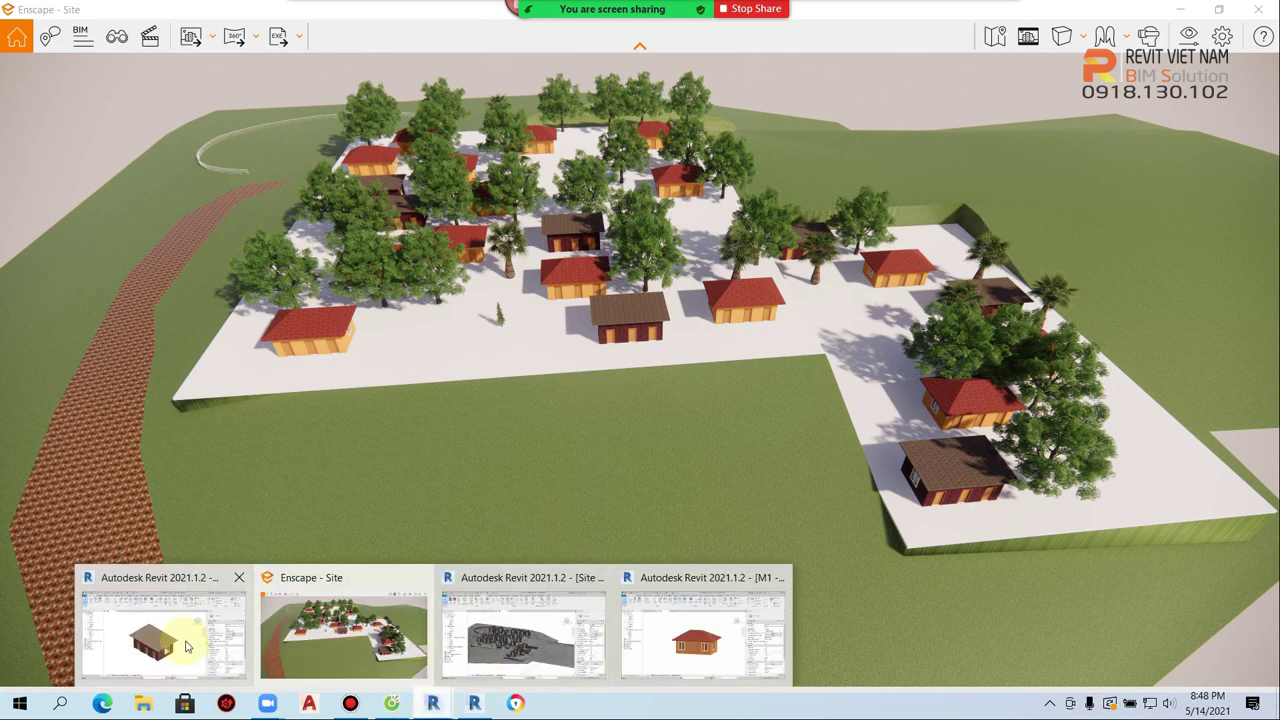
left_click(175, 640)
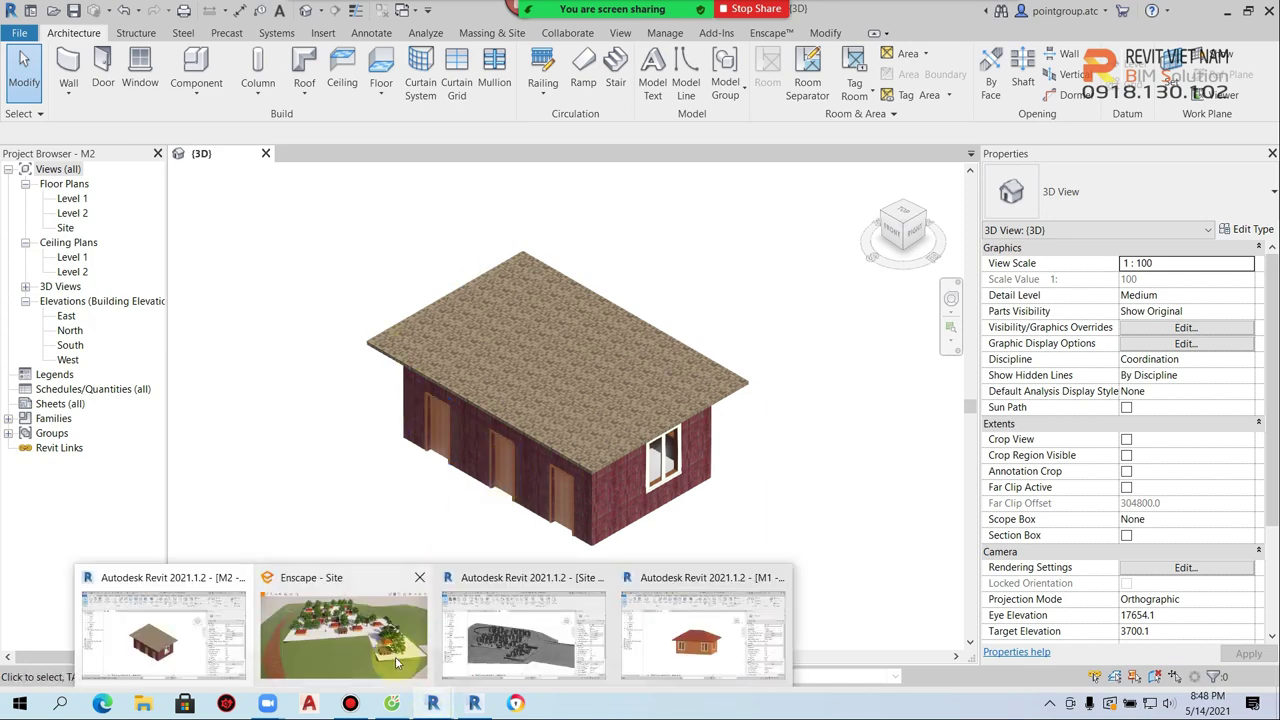
left_click(397, 662)
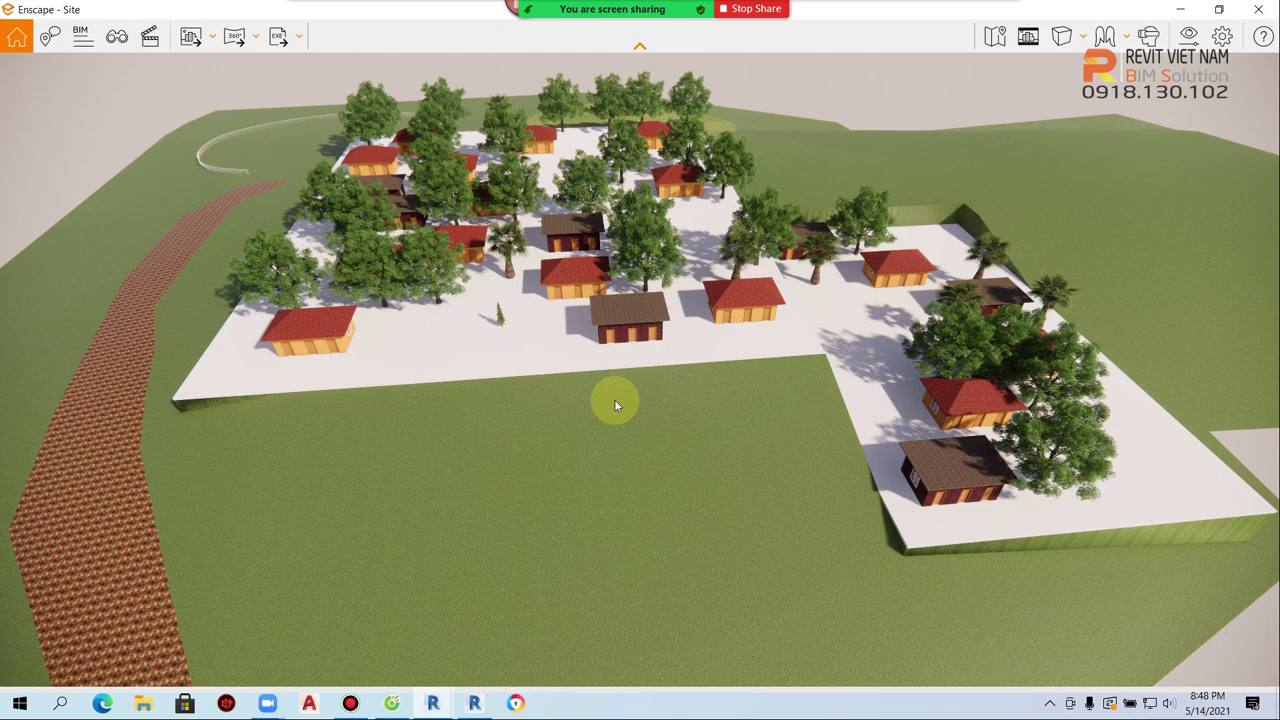
left_click_drag(577, 437, 600, 420)
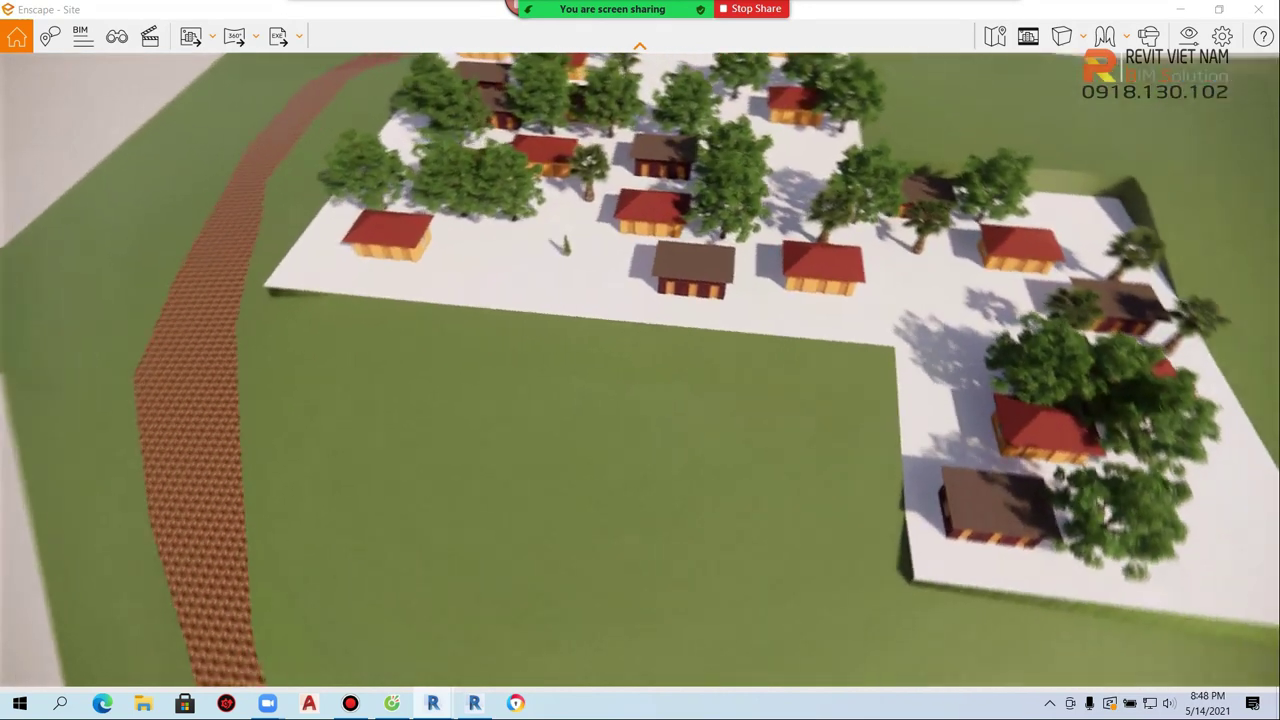
left_click_drag(577, 437, 574, 443)
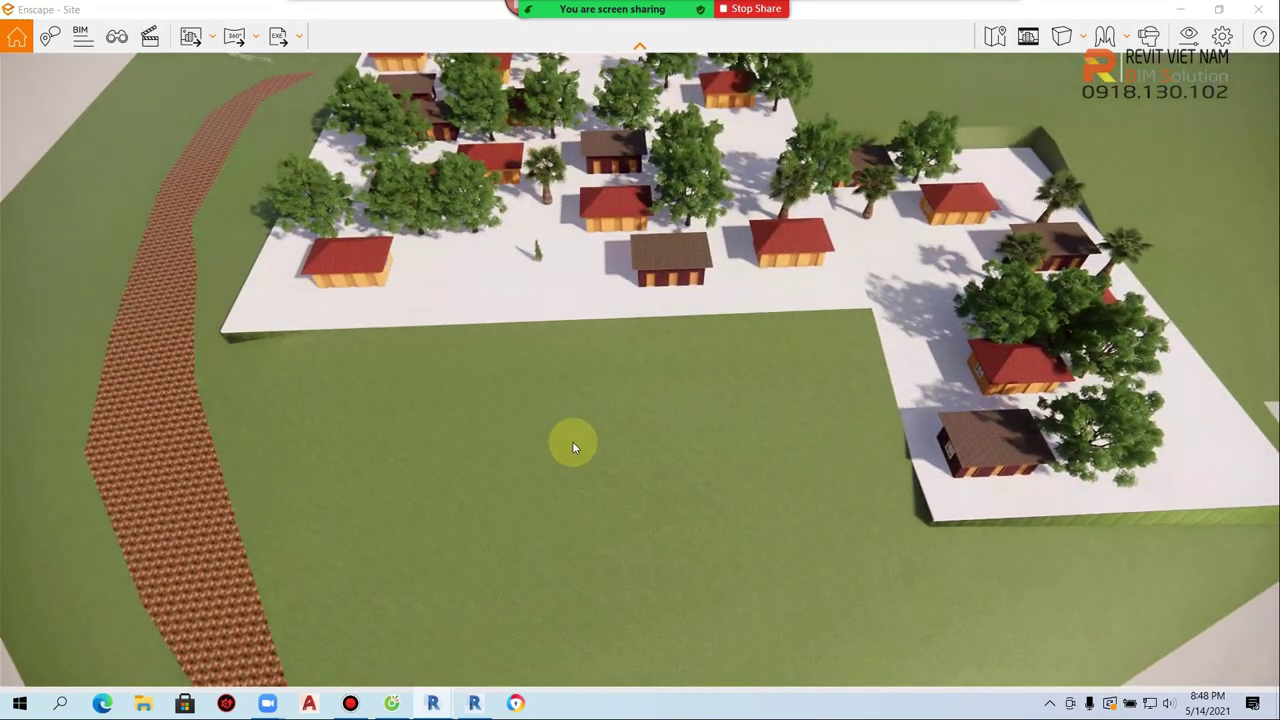
mouse_move(433, 703)
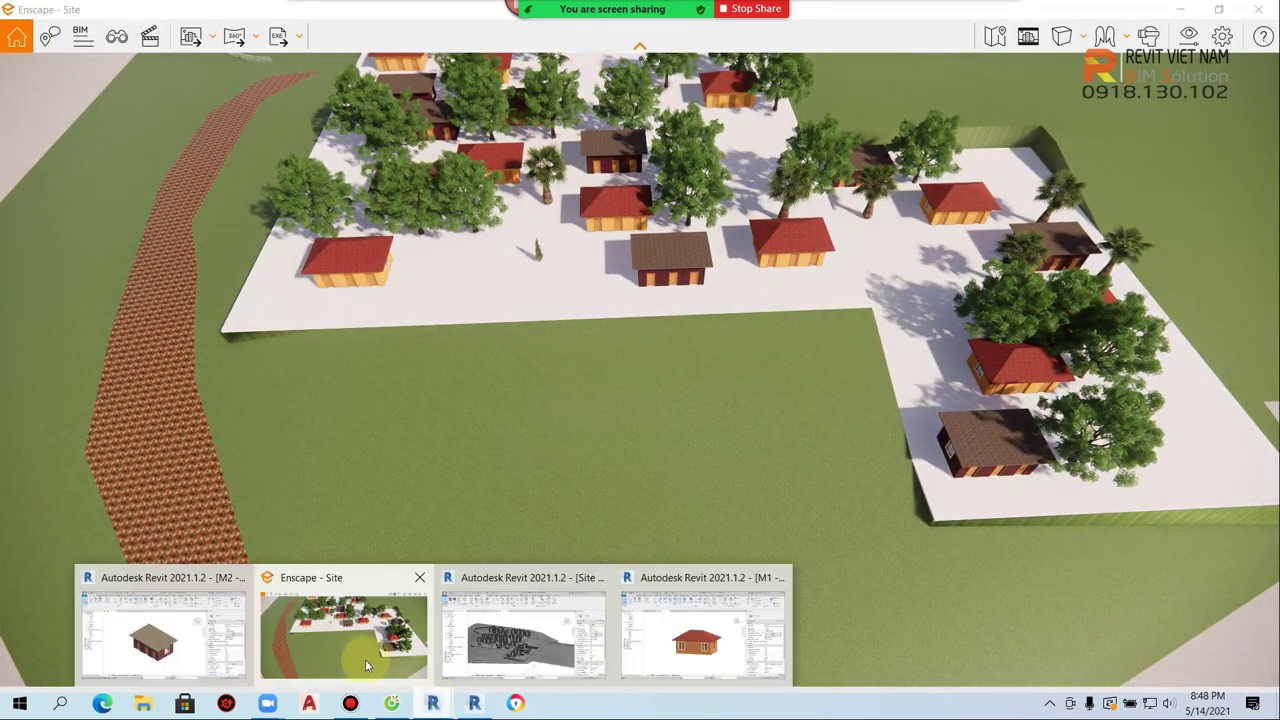
left_click(475, 578)
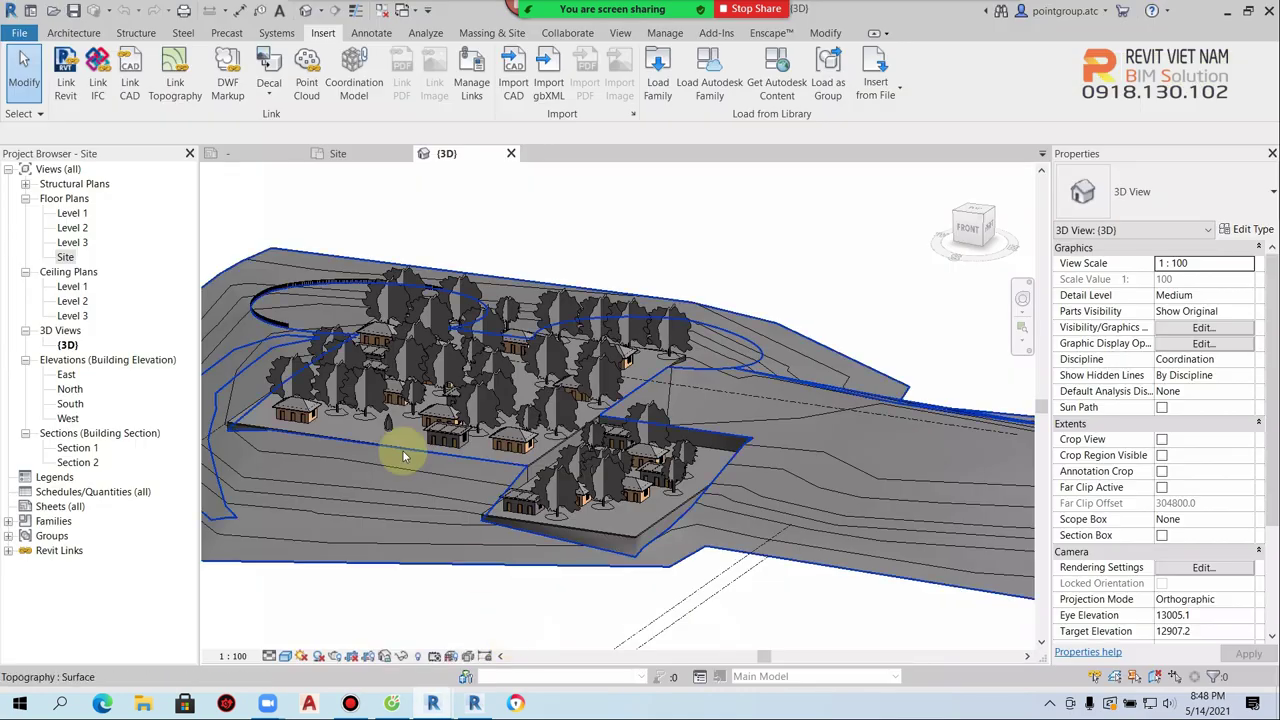
In the Site plan, sketch a circular building pad below the cabins
left_click(66, 257)
double_click(66, 257)
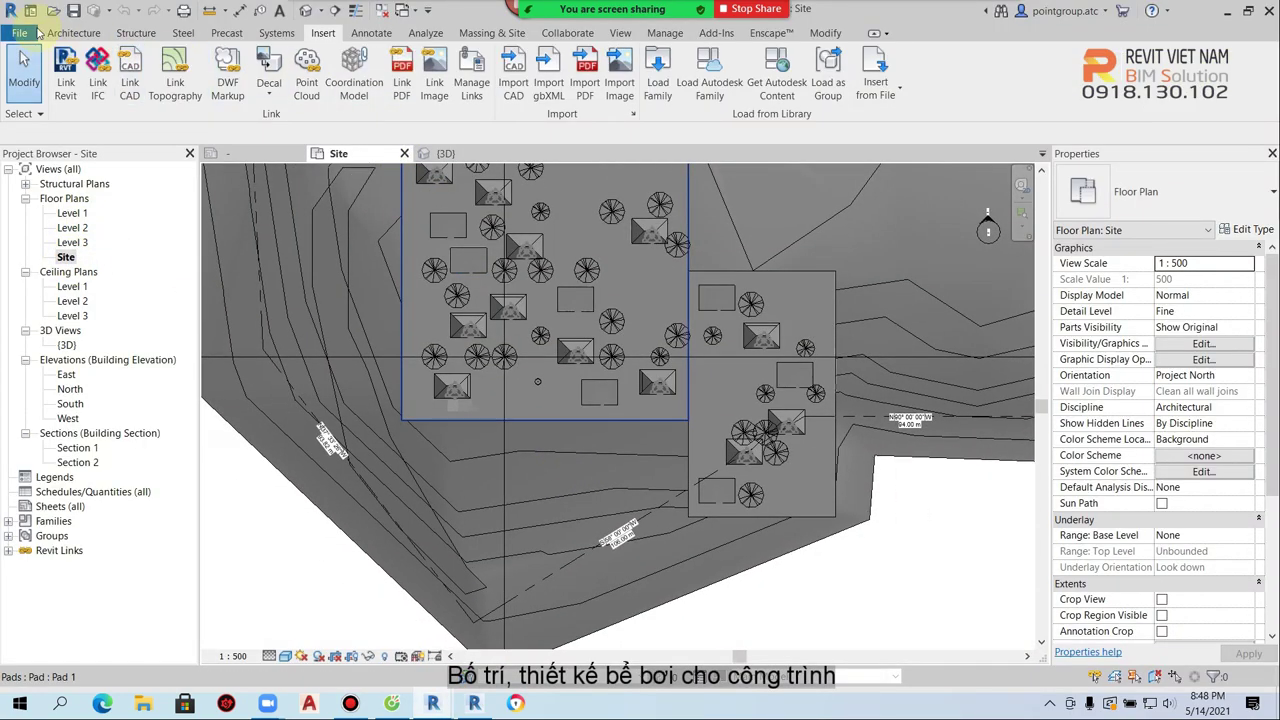
left_click(74, 33)
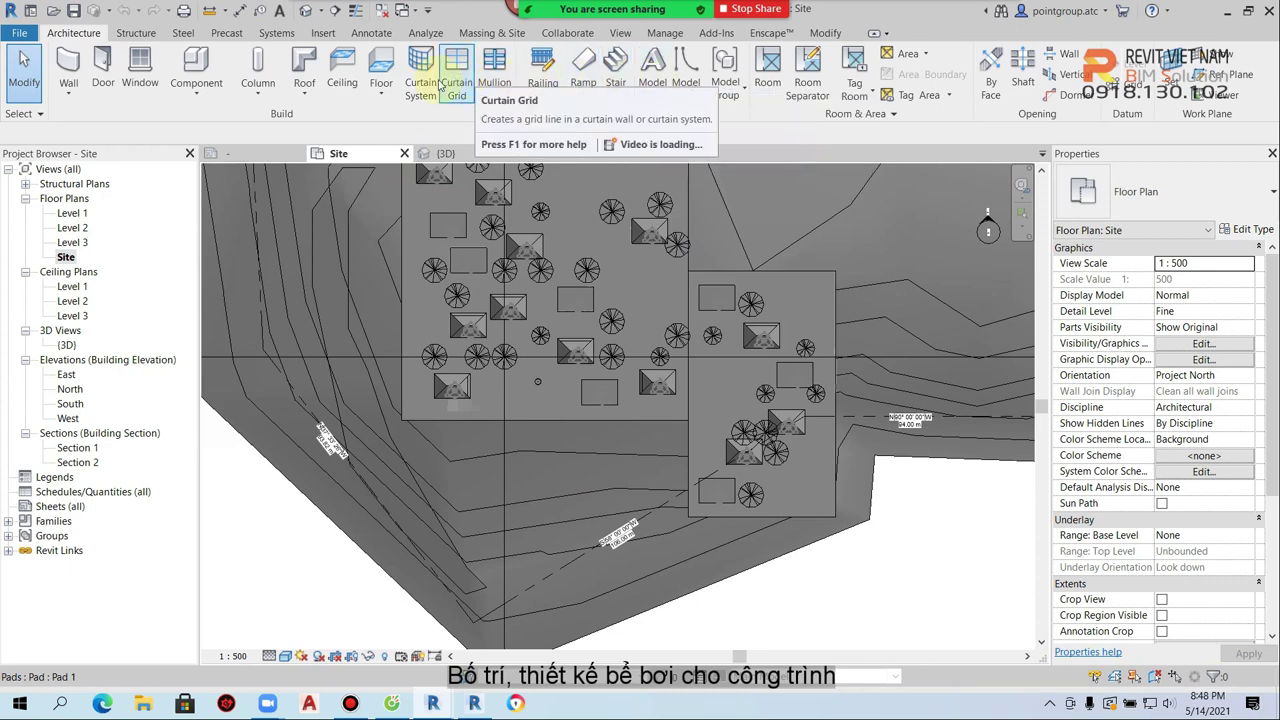
left_click(497, 34)
left_click(555, 70)
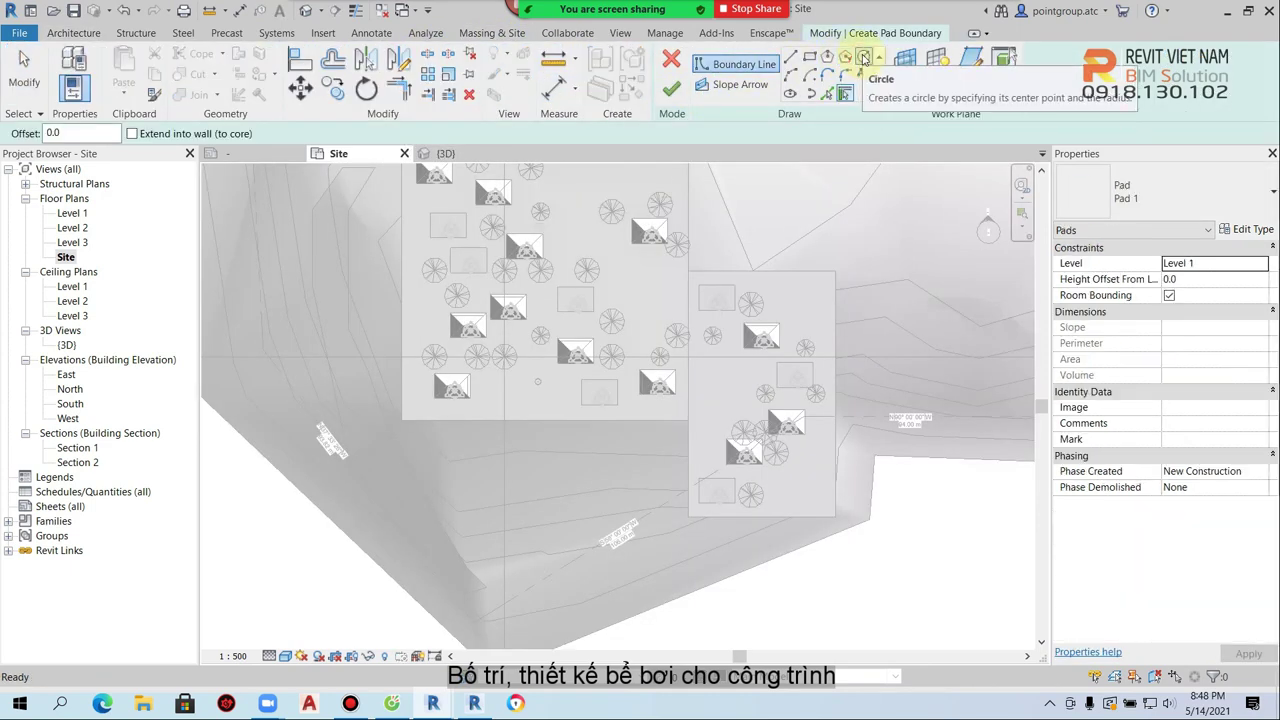
left_click(864, 57)
left_click(531, 506)
left_click(555, 441)
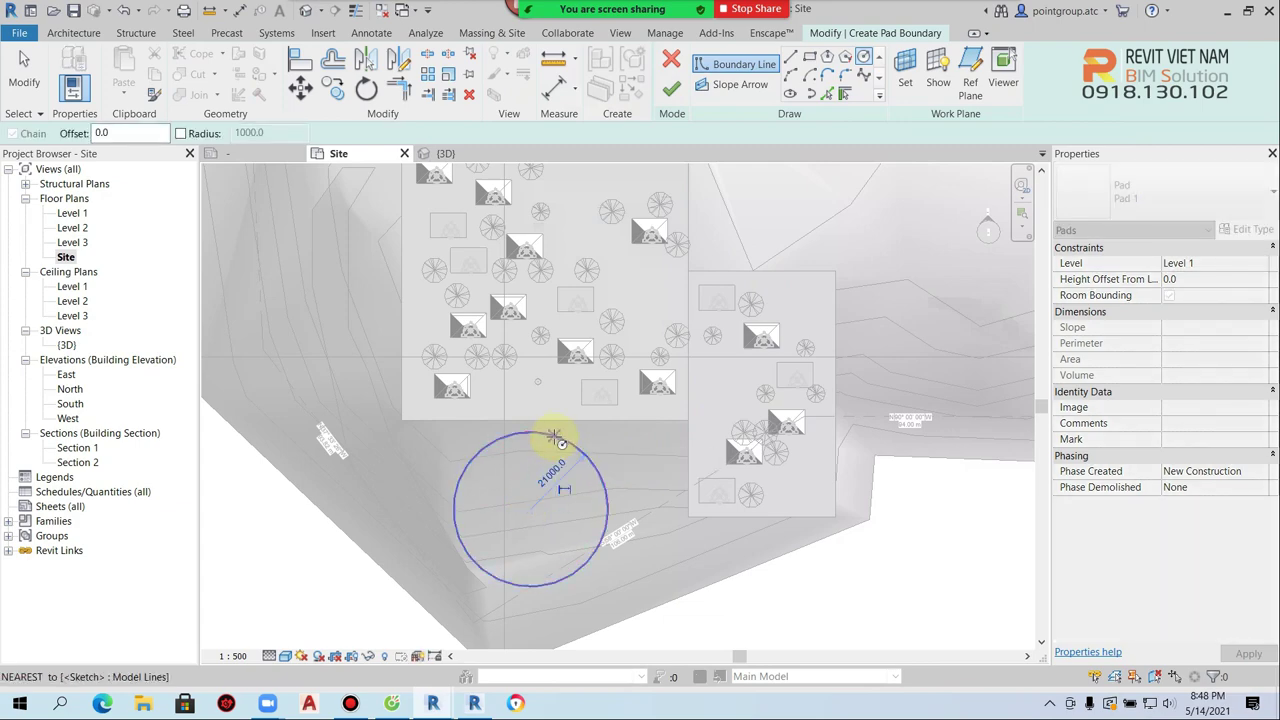
left_click(671, 89)
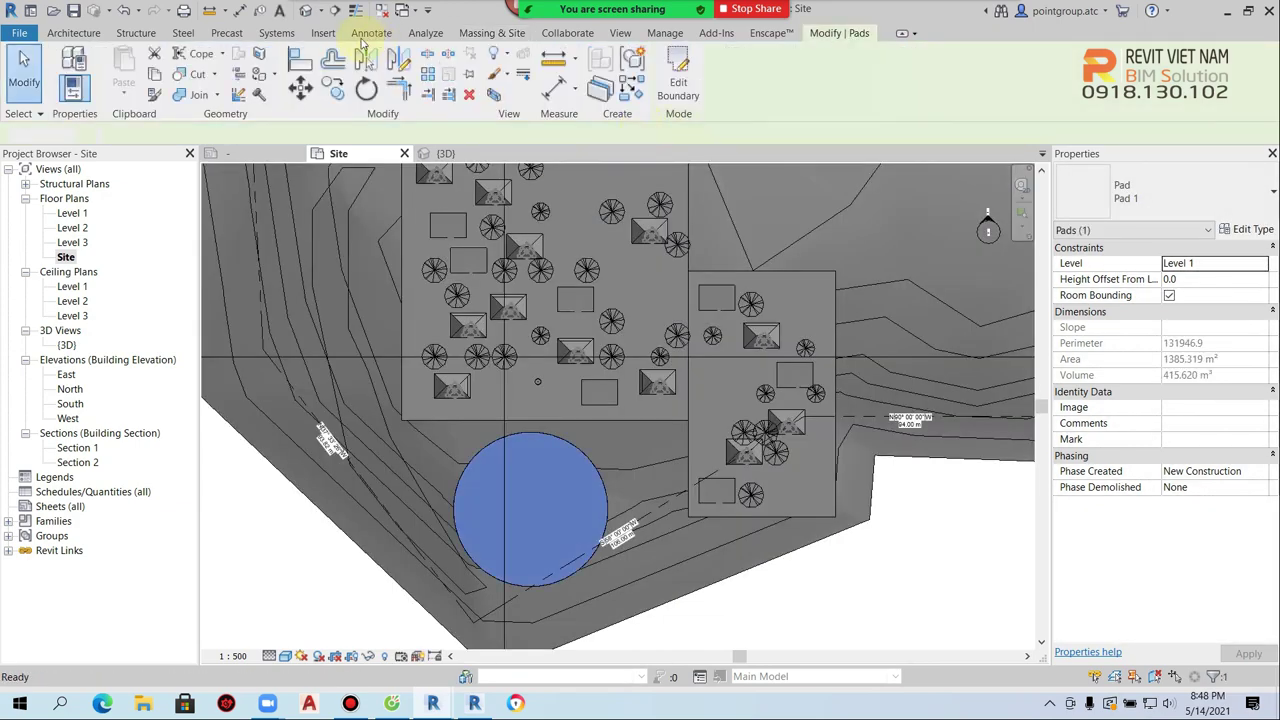
In 3D, set the pad's Height Offset to -2000, then return to the Site plan
left_click(305, 10)
scroll(375, 450, "up", 5)
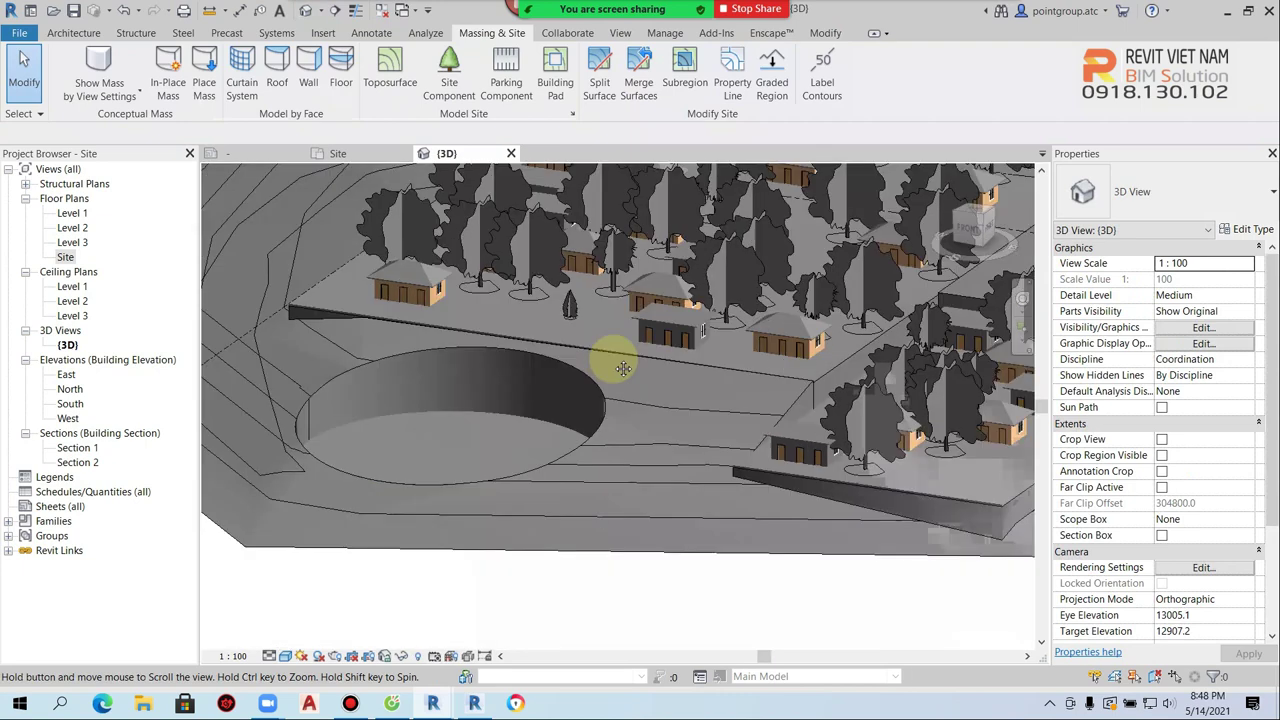
left_click(523, 400)
type("-2000")
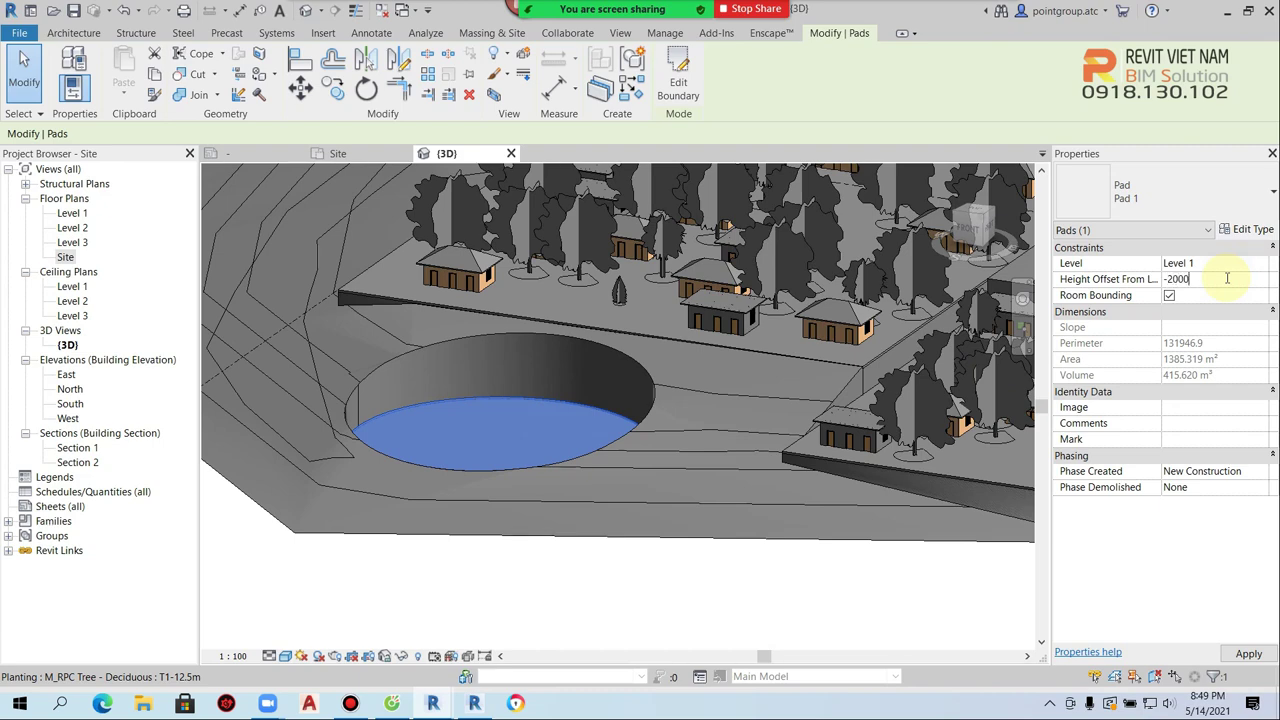
key("Return")
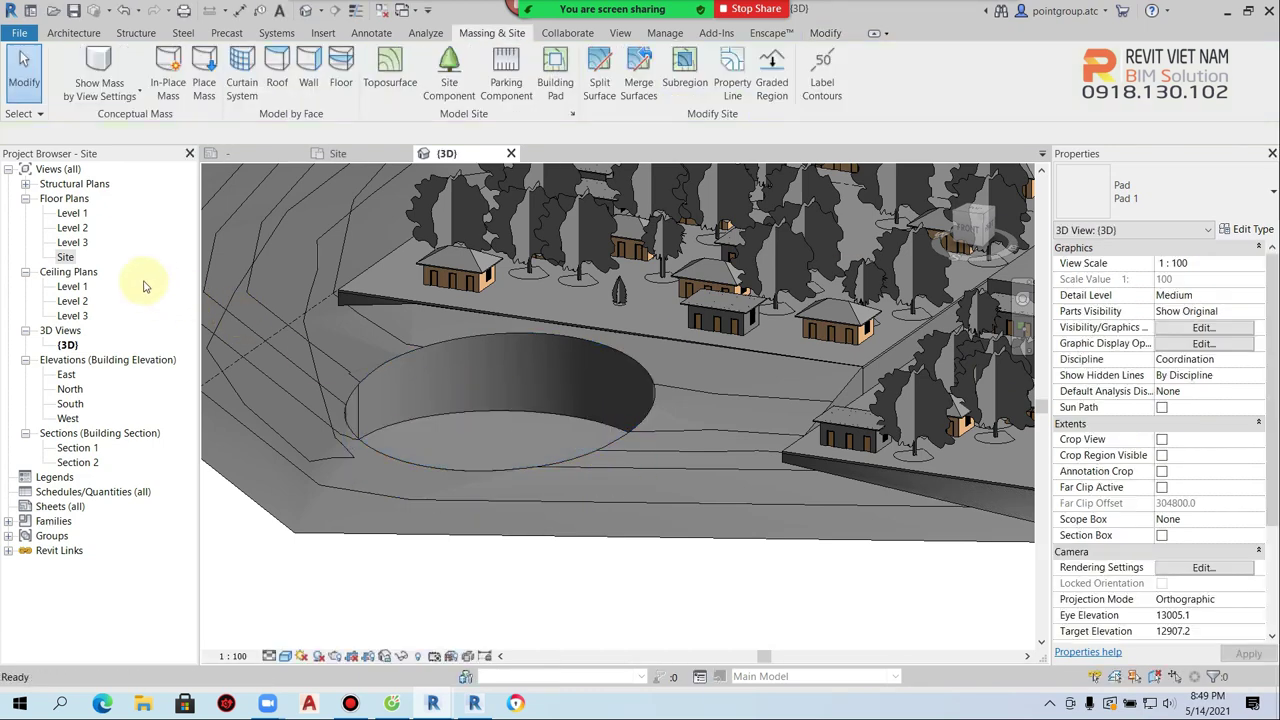
double_click(65, 257)
scroll(582, 510, "up", 2)
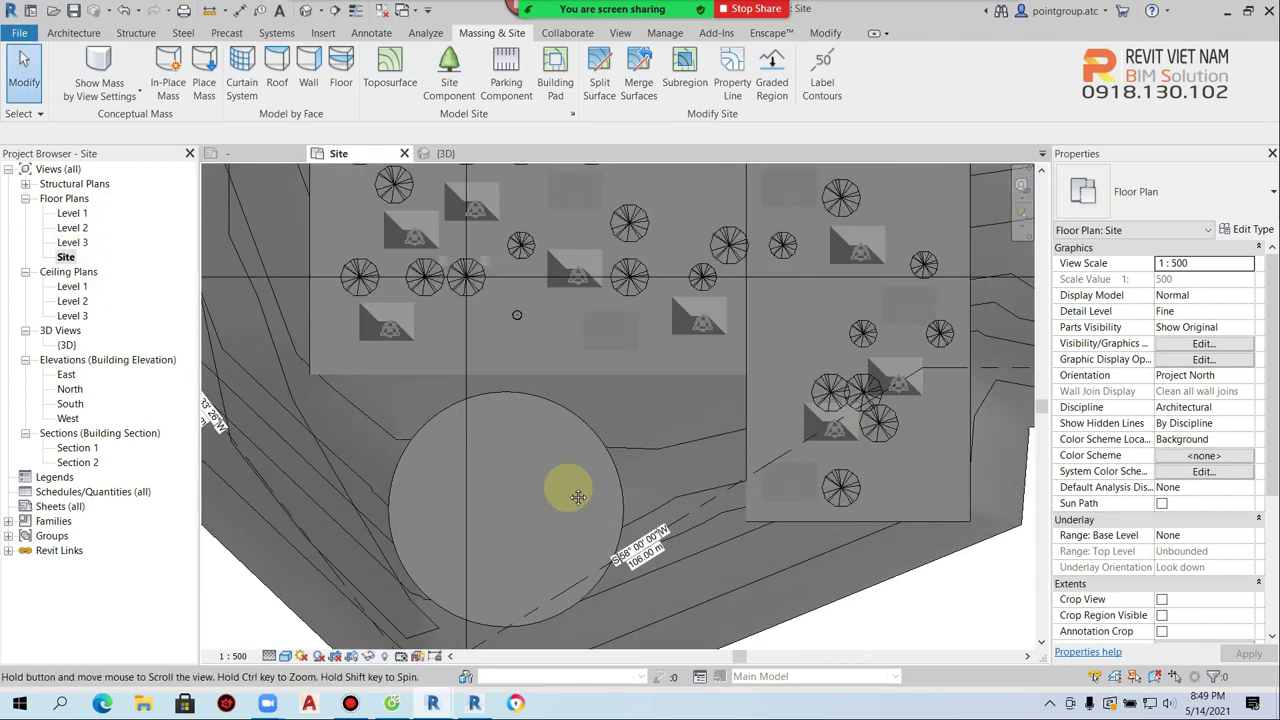
Place an architectural wall along the pad's circular edge using Pick Lines
left_click(73, 33)
left_click(68, 96)
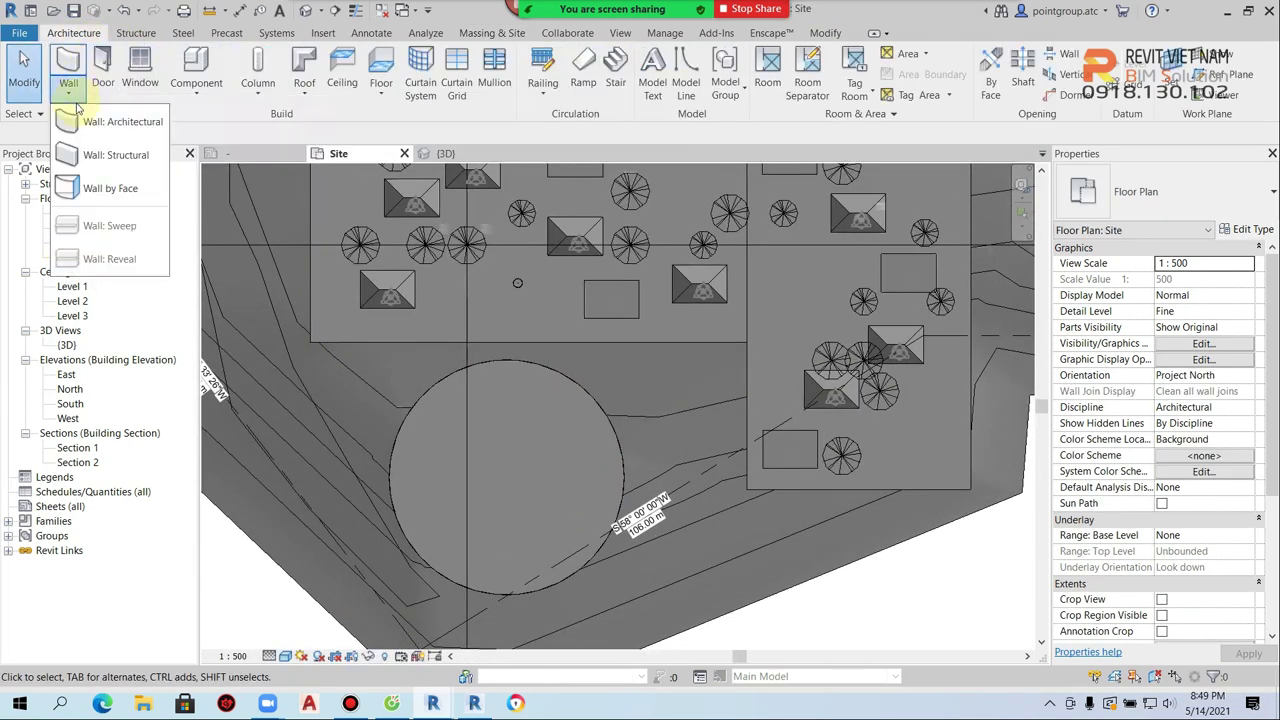
left_click(110, 108)
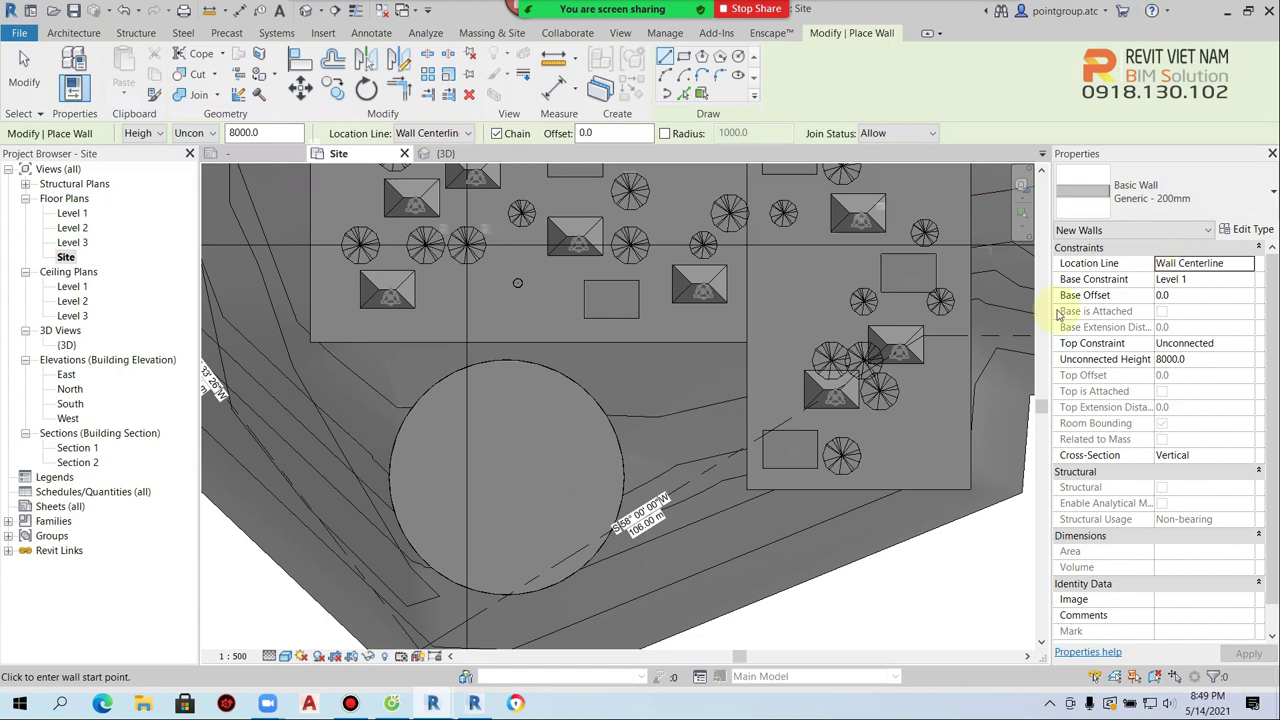
scroll(591, 391, "up", 3)
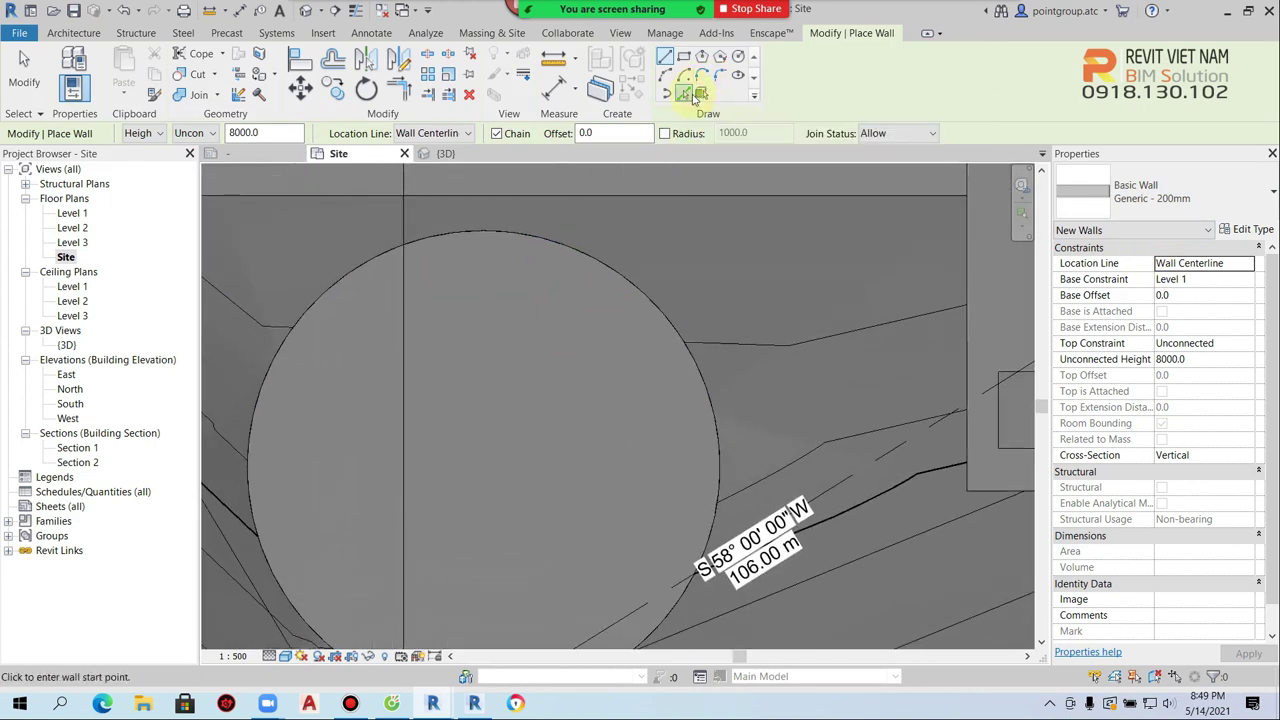
left_click(683, 92)
left_click(708, 528)
scroll(724, 478, "up", 4)
scroll(726, 478, "down", 2)
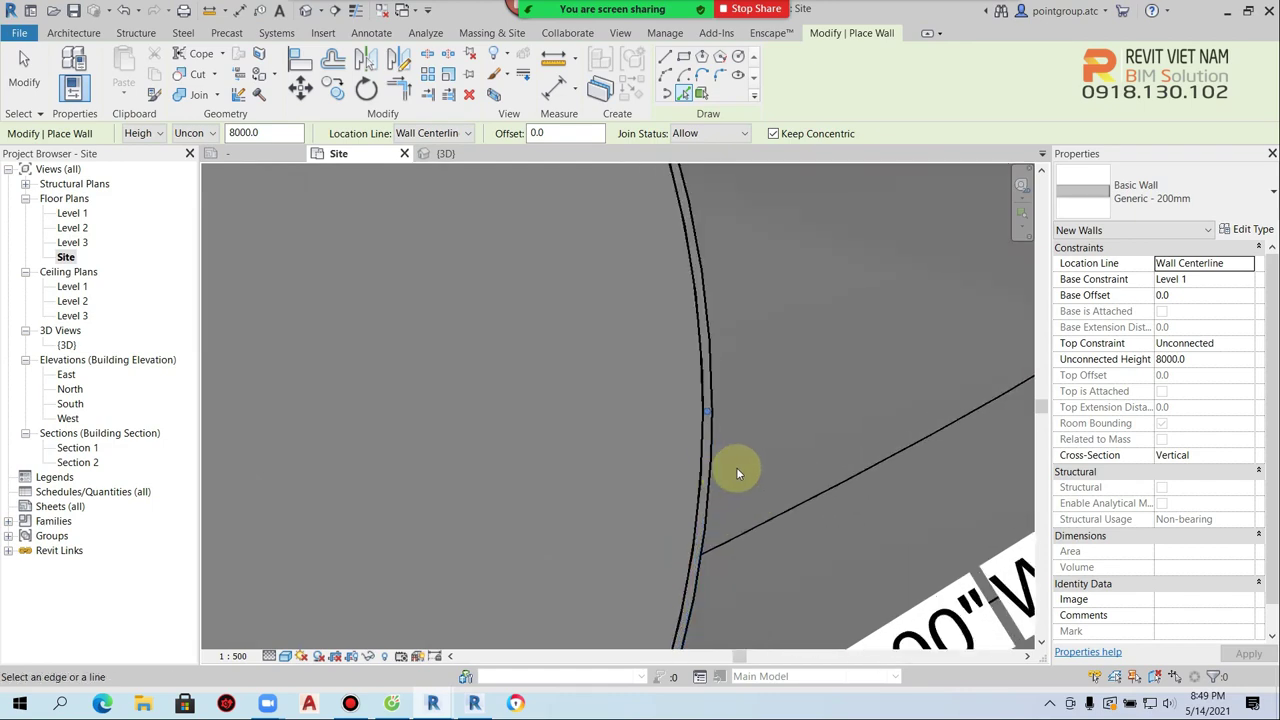
key("Escape")
key("Escape")
scroll(730, 458, "down", 2)
scroll(727, 452, "down", 1)
scroll(727, 452, "down", 2)
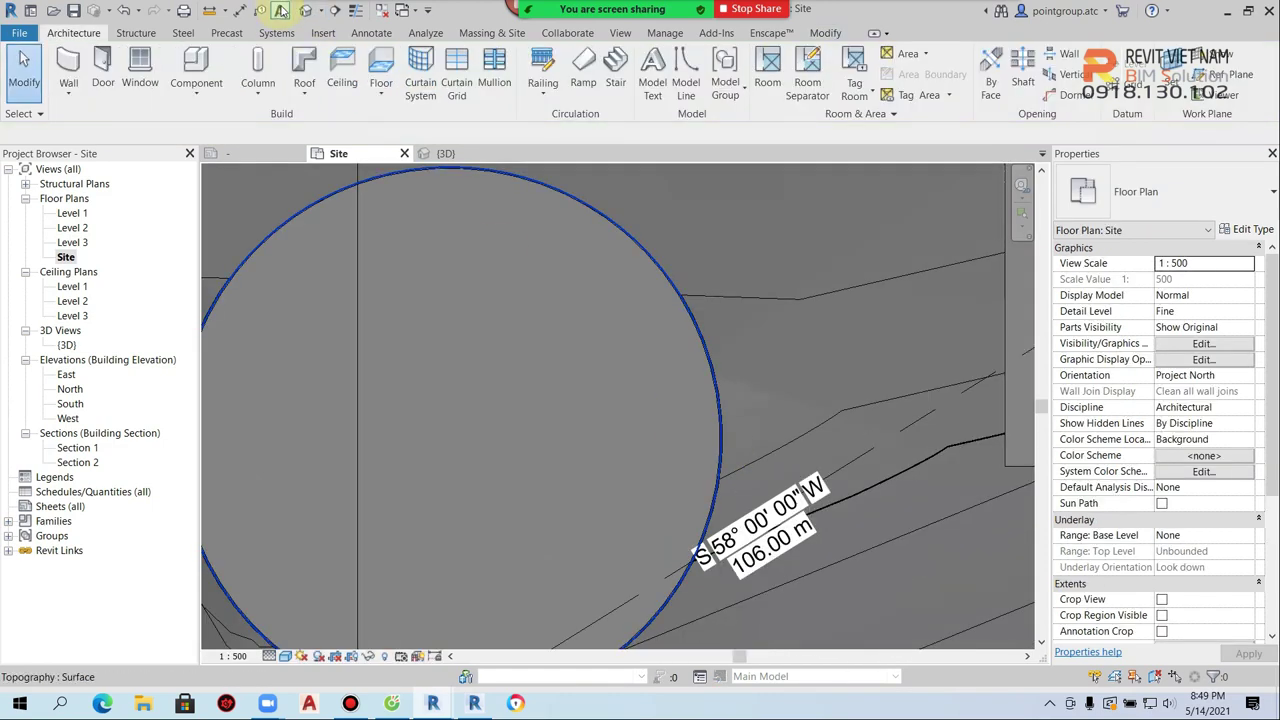
In 3D, give both pit wall halves Base Offset -2000 and 8000 unconnected height
left_click(306, 10)
scroll(504, 392, "up", 2)
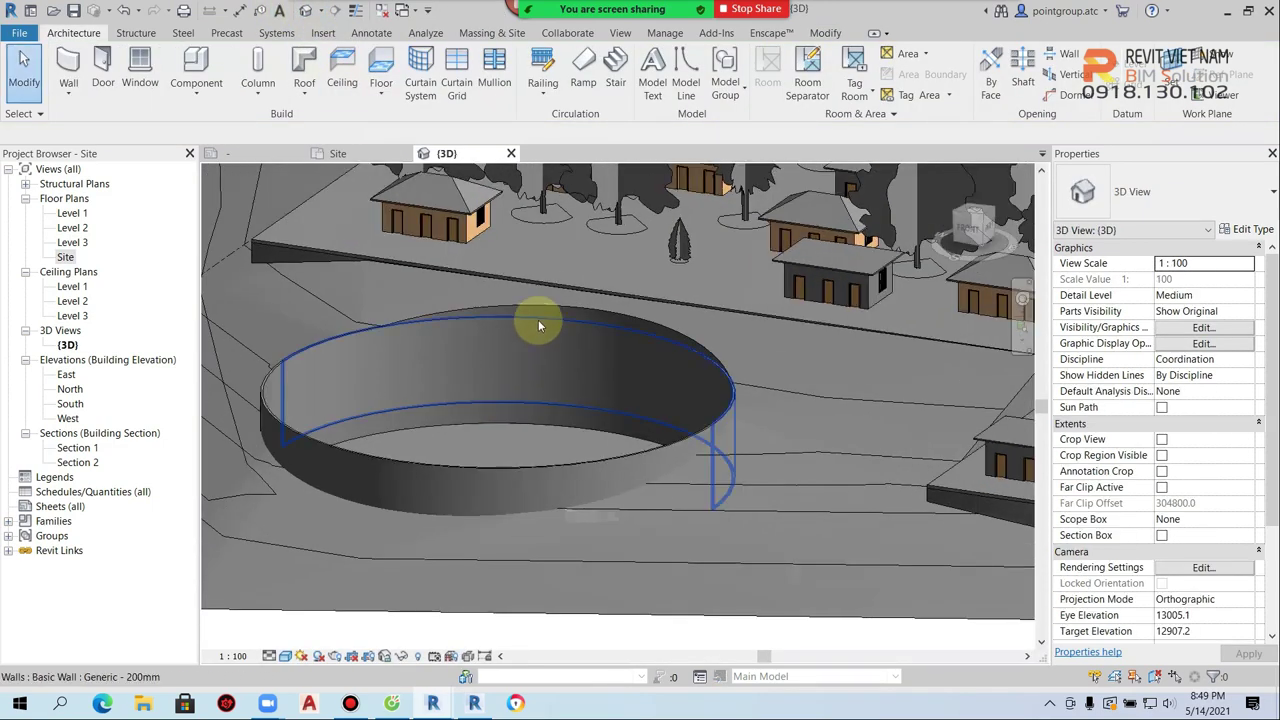
left_click(538, 319)
left_click(438, 467, "ctrl")
type("-200")
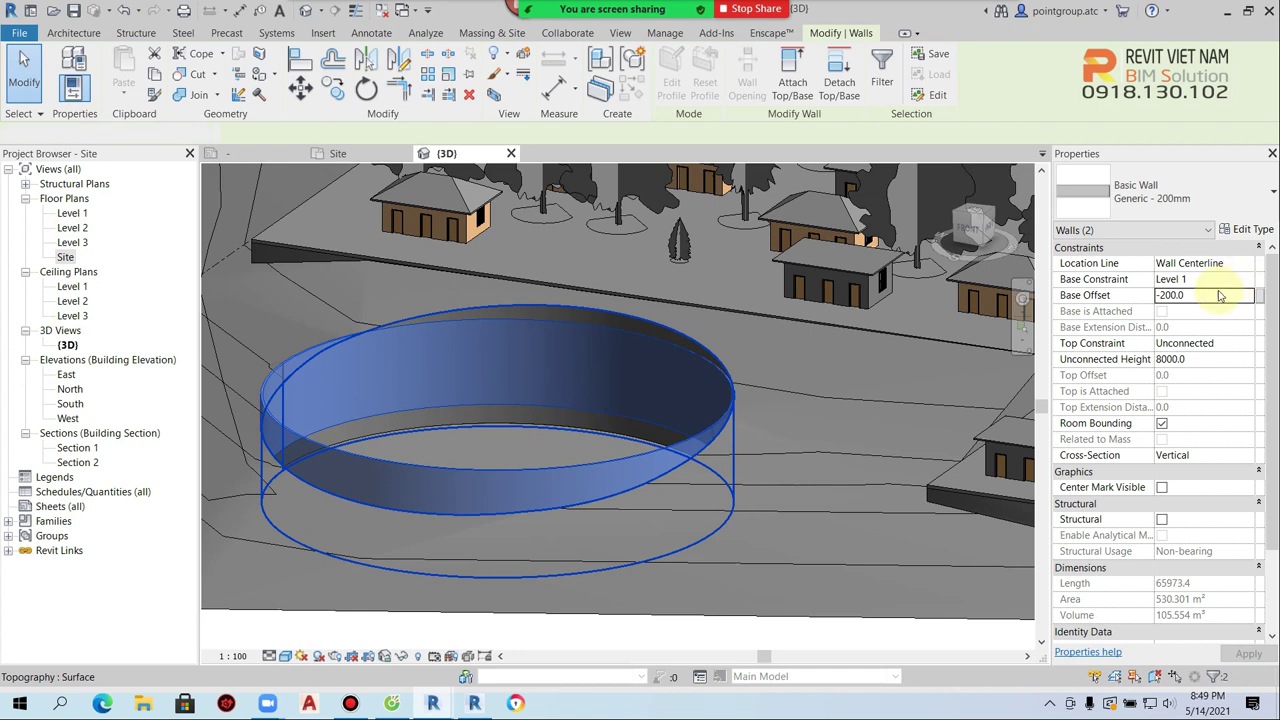
left_click(1205, 294)
type("-2000")
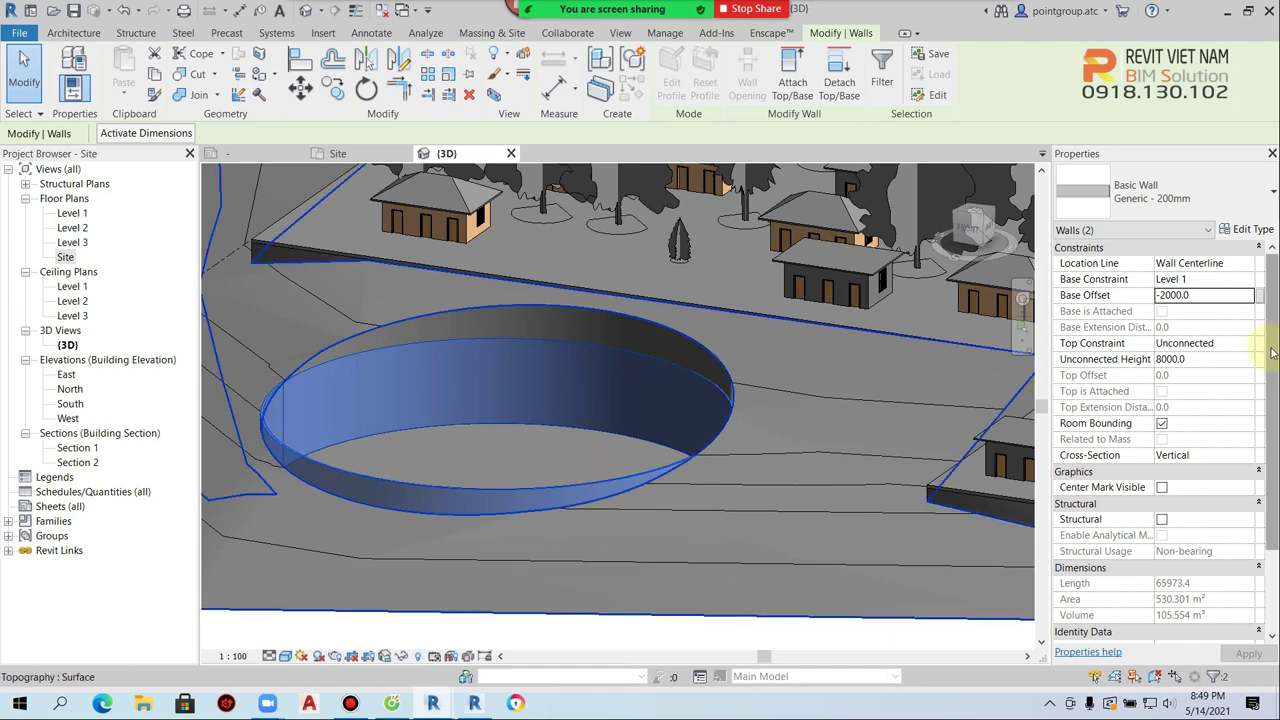
left_click(1214, 362)
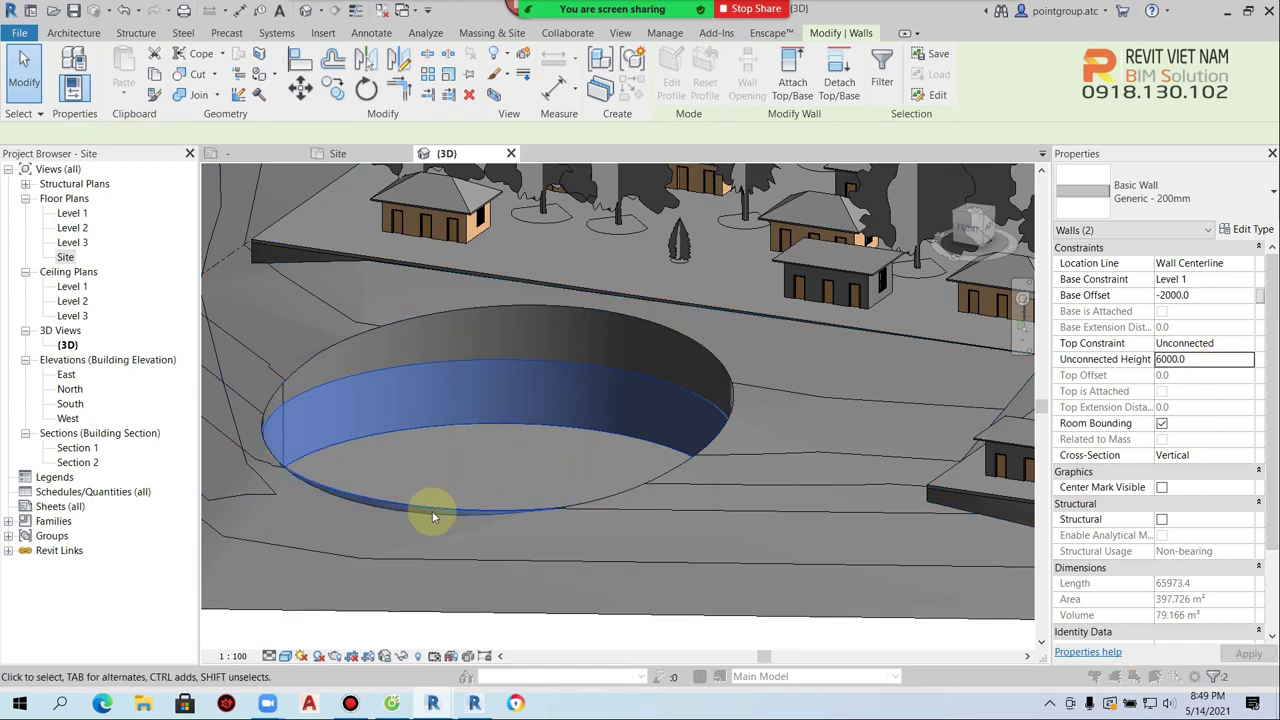
scroll(477, 503, "up", 3)
middle_click_drag(477, 503, 615, 503)
scroll(615, 503, "down", 4)
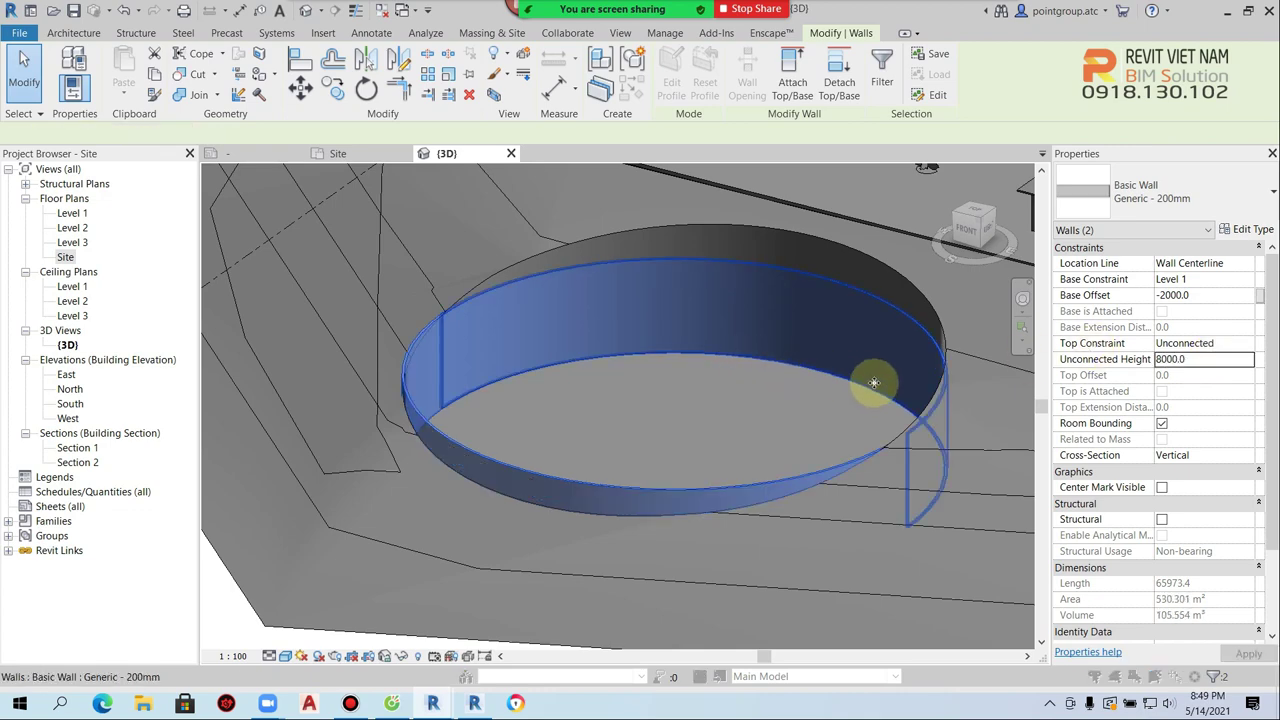
key("Escape")
Back in the Site plan, start sketching an architectural floor over the circle
double_click(65, 257)
scroll(535, 372, "up", 5)
scroll(540, 370, "down", 1)
middle_click_drag(540, 370, 495, 414)
left_click(381, 95)
left_click(415, 120)
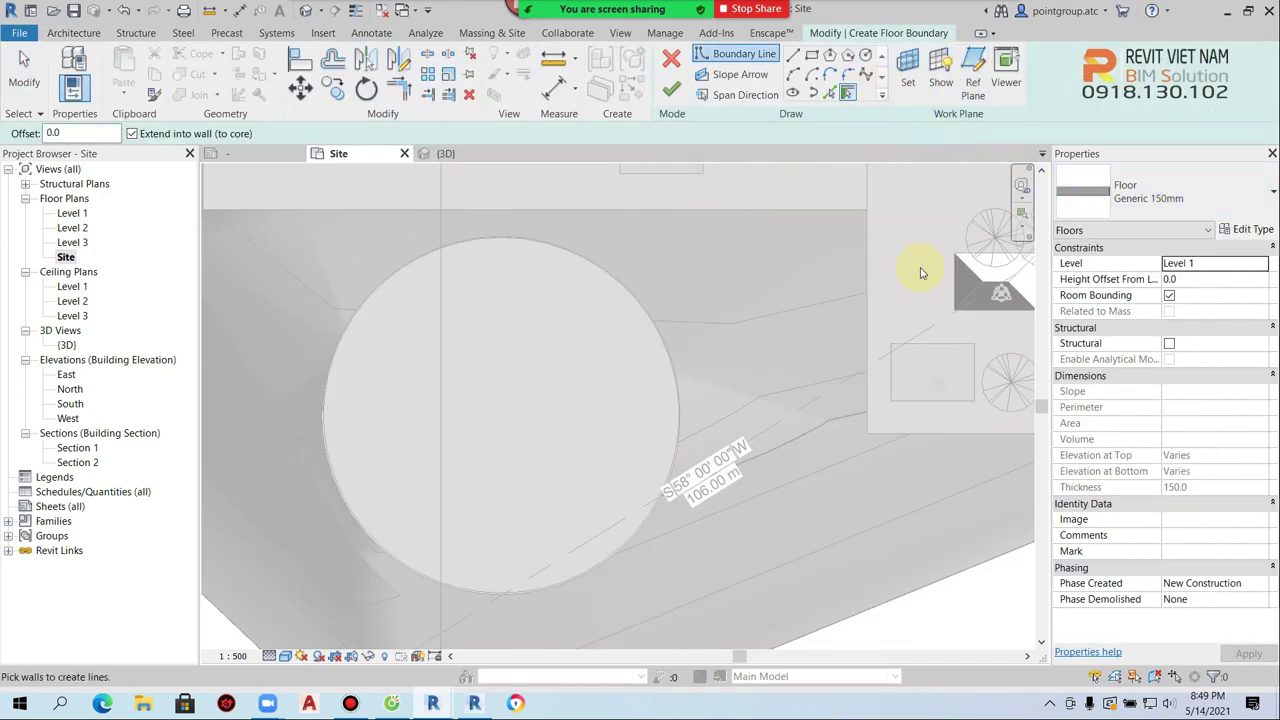
Pick both arcs of the pit circle as the floor boundary and finish the floor
scroll(543, 360, "up", 1)
scroll(543, 360, "up", 1)
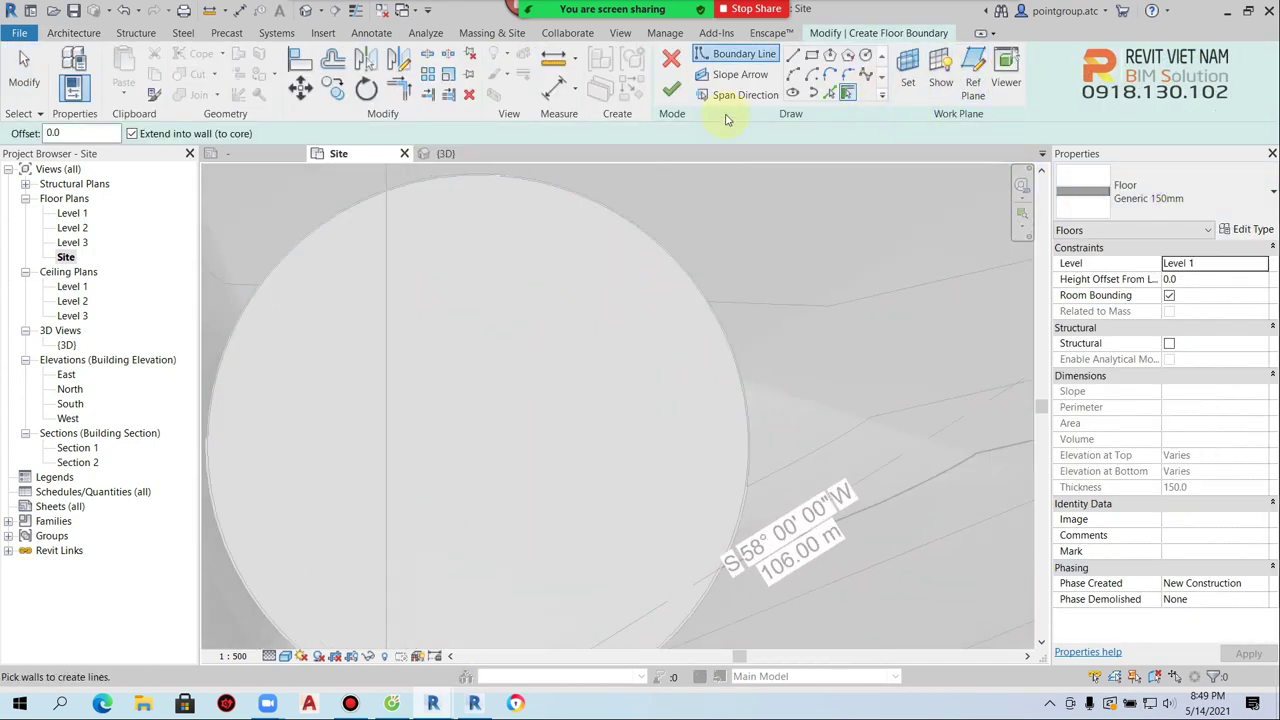
left_click(829, 92)
scroll(590, 279, "up", 2)
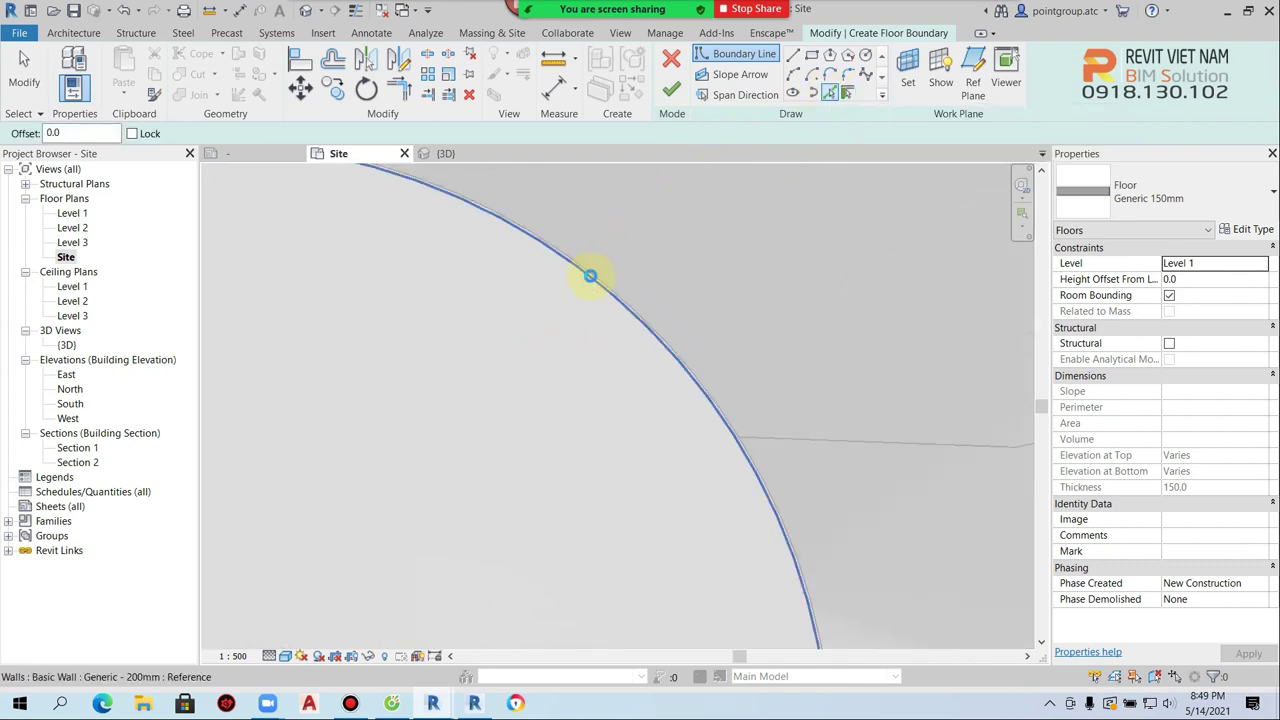
left_click(590, 279)
scroll(640, 466, "down", 2)
scroll(645, 457, "up", 3)
scroll(704, 350, "up", 1)
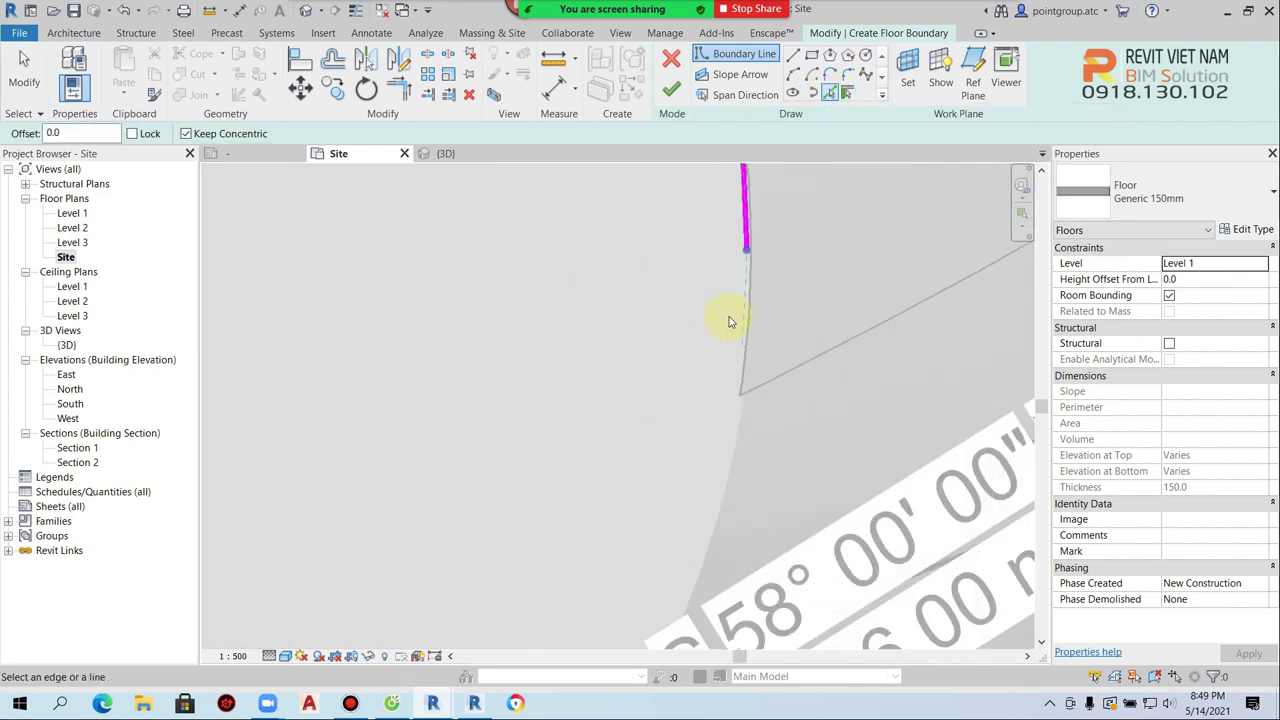
left_click(737, 314)
left_click(671, 90)
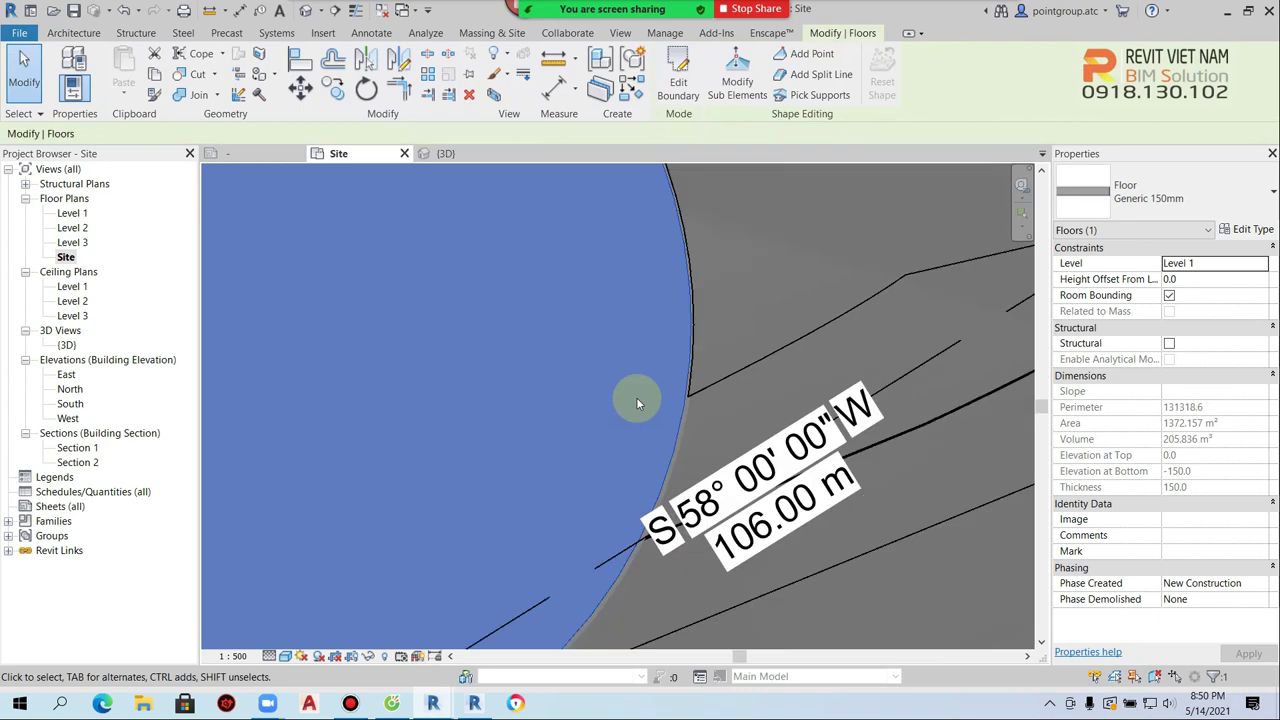
Put the circular floor on Level 2 with a 2000 height offset
left_click(303, 11)
key("Escape")
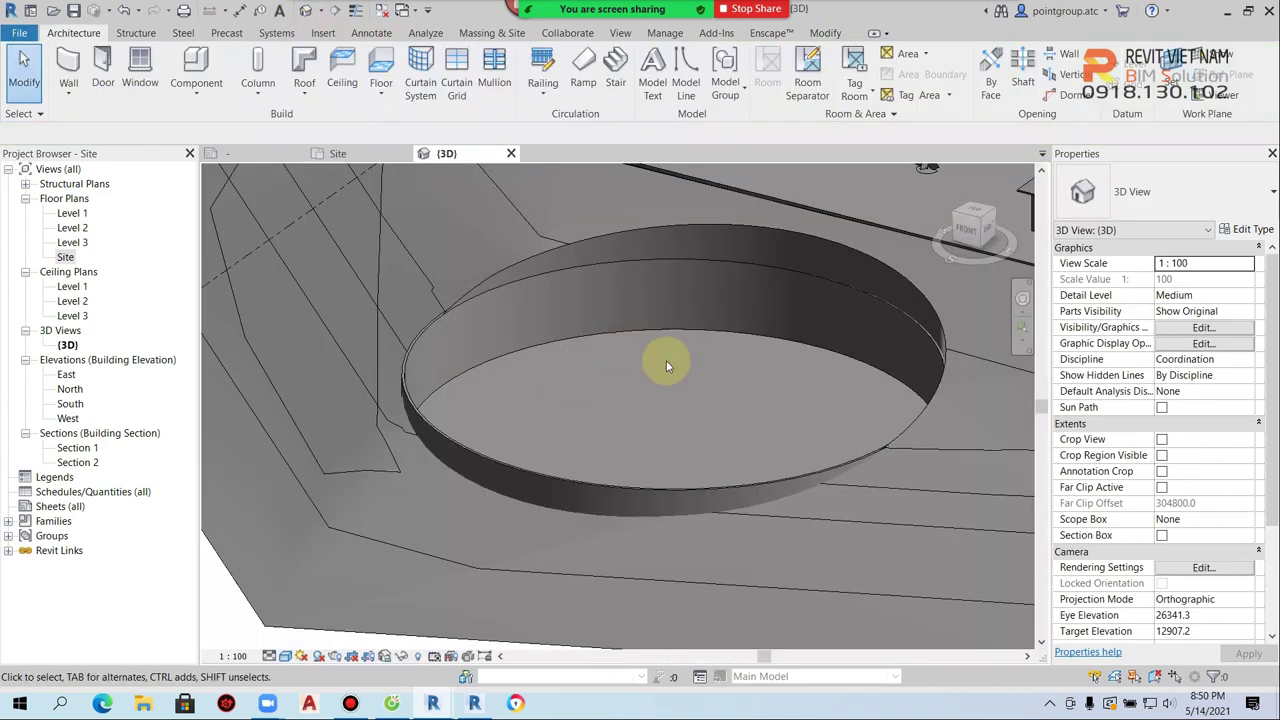
left_click(688, 342)
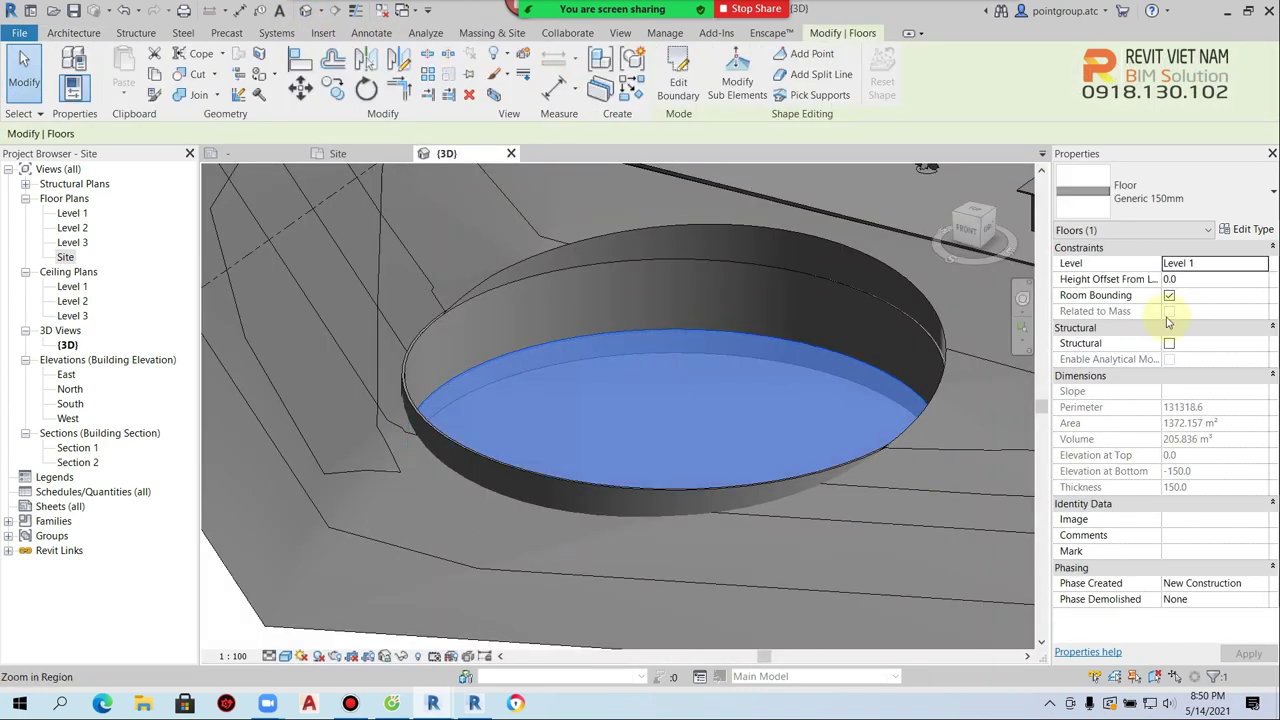
left_click(1262, 263)
left_click(1185, 306)
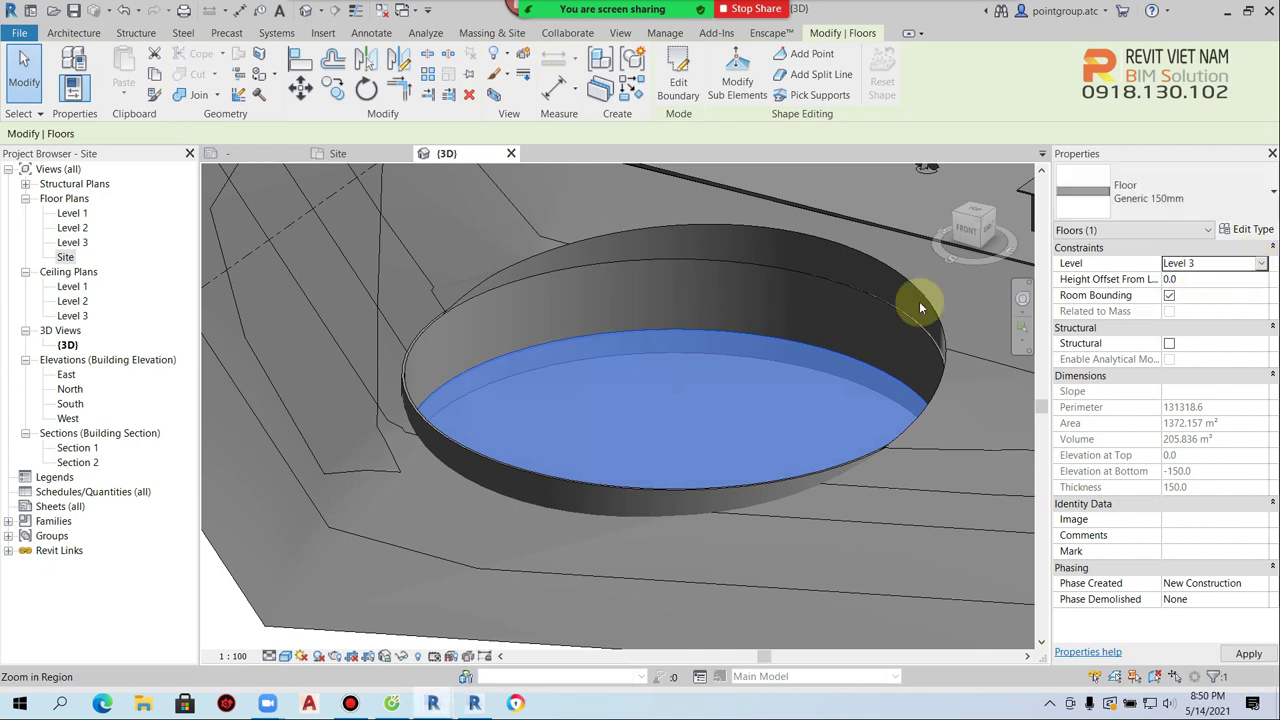
left_click(1250, 266)
left_click(1185, 290)
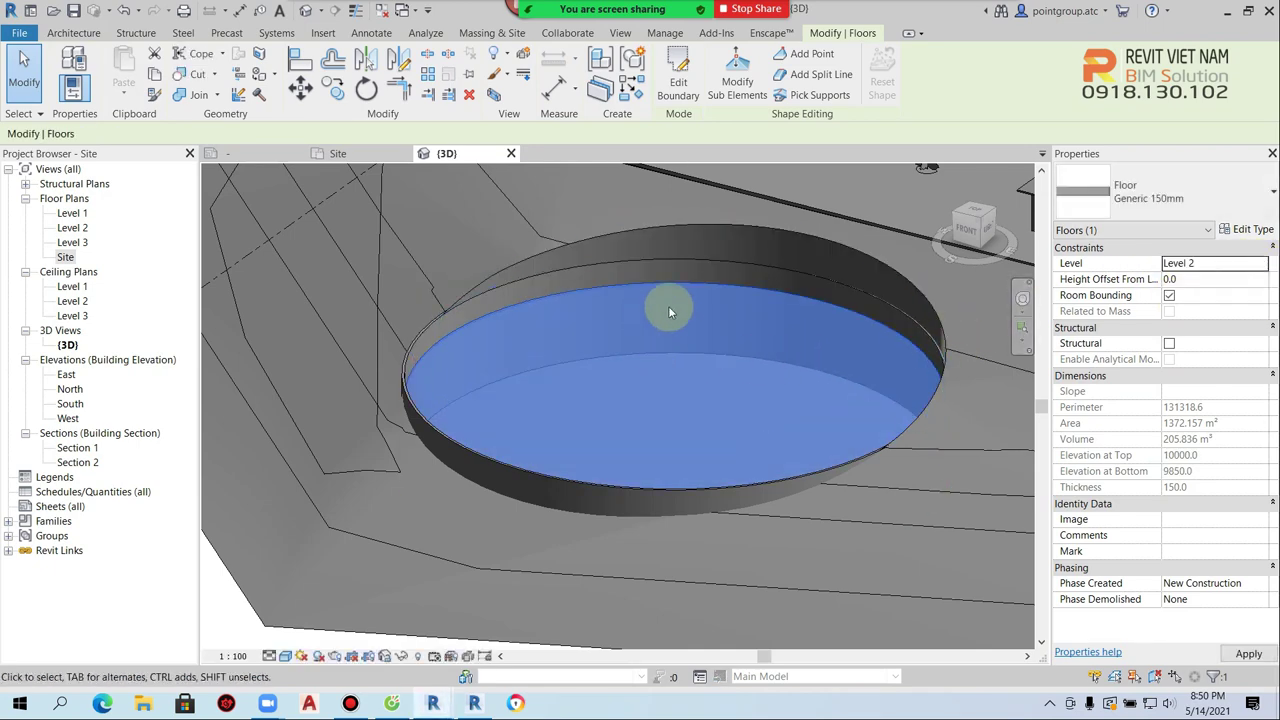
left_click(1206, 281)
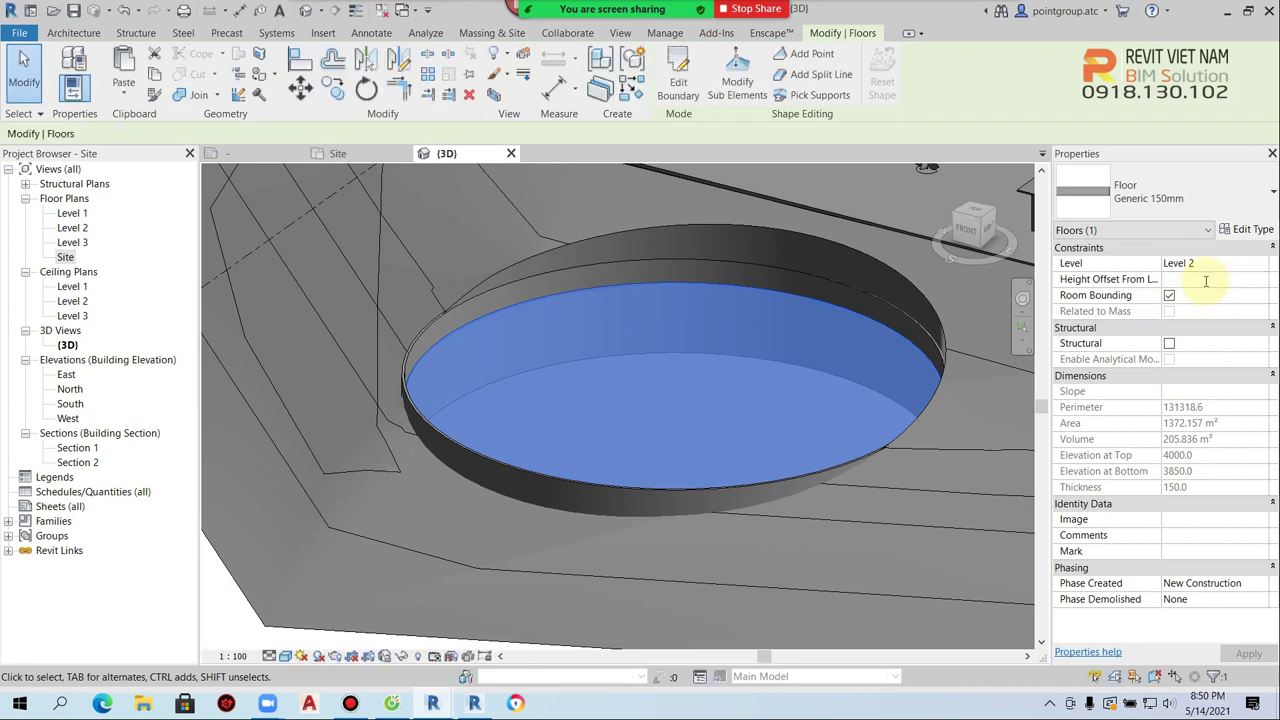
type("2000")
key("Return")
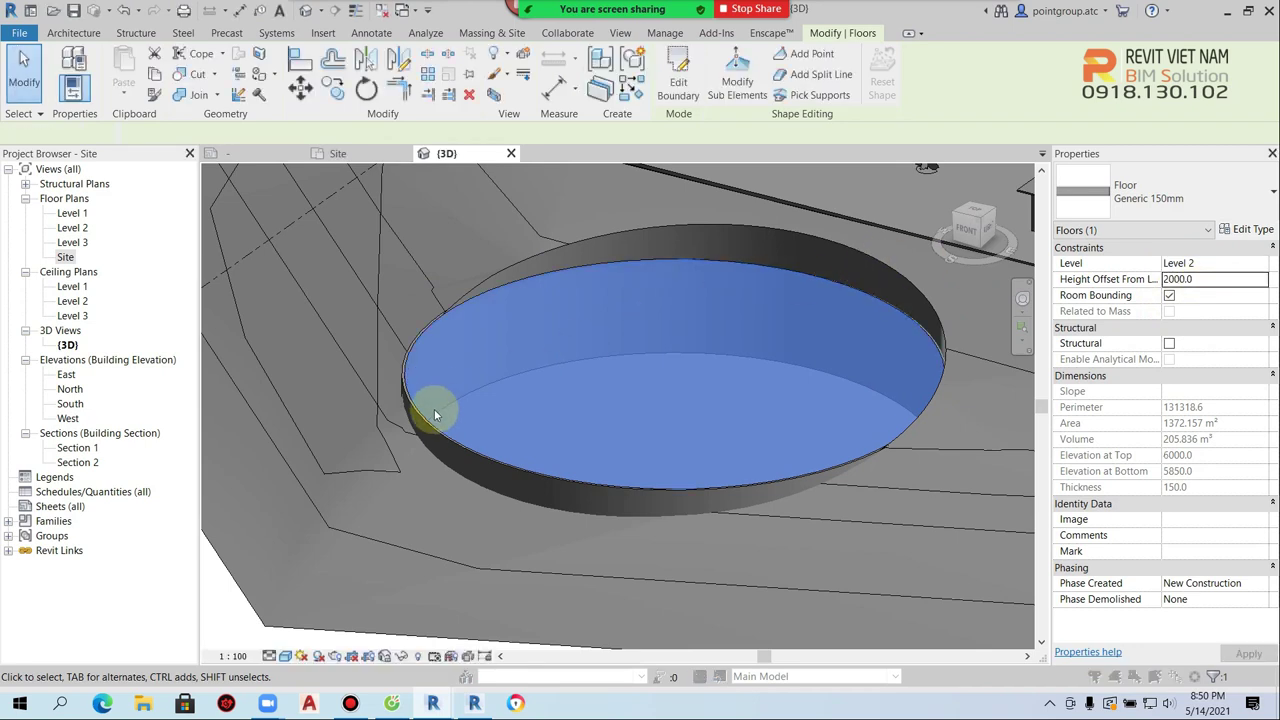
scroll(434, 427, "up", 3)
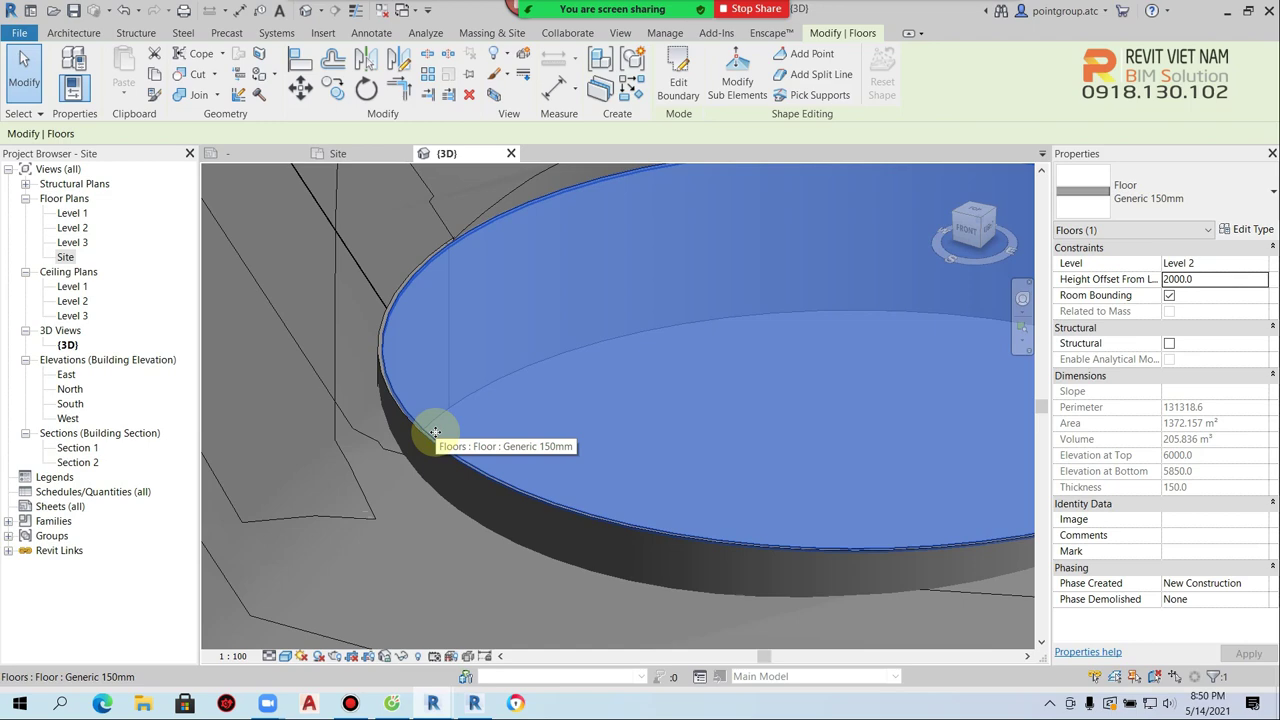
left_click(437, 434)
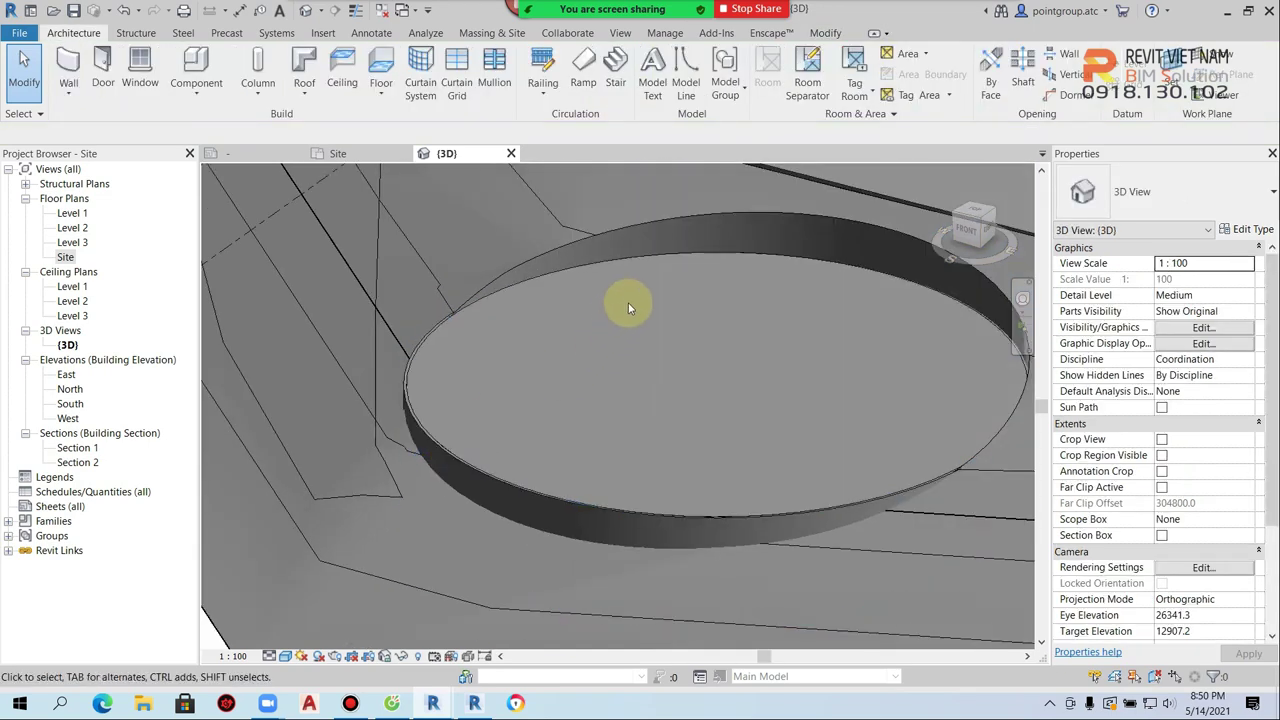
Switch the 3D view to Realistic and open the pool floor type's structure material
left_click(285, 656)
left_click(302, 632)
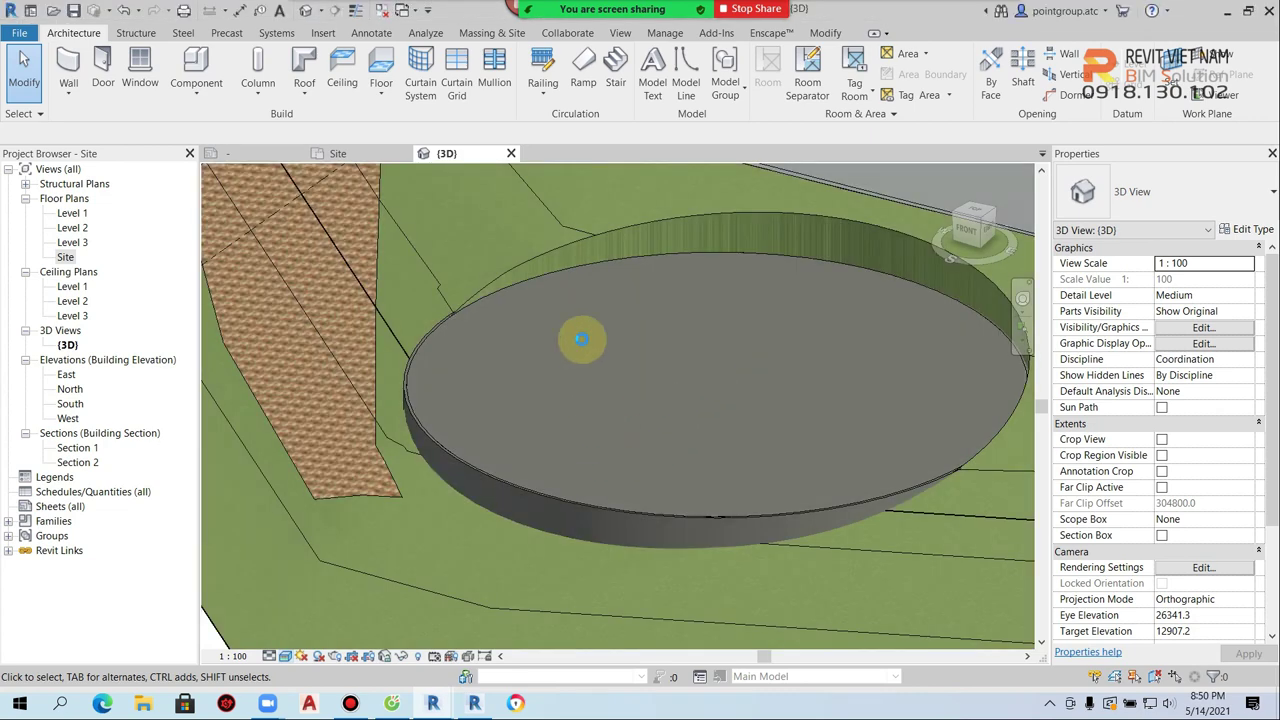
left_click(592, 264)
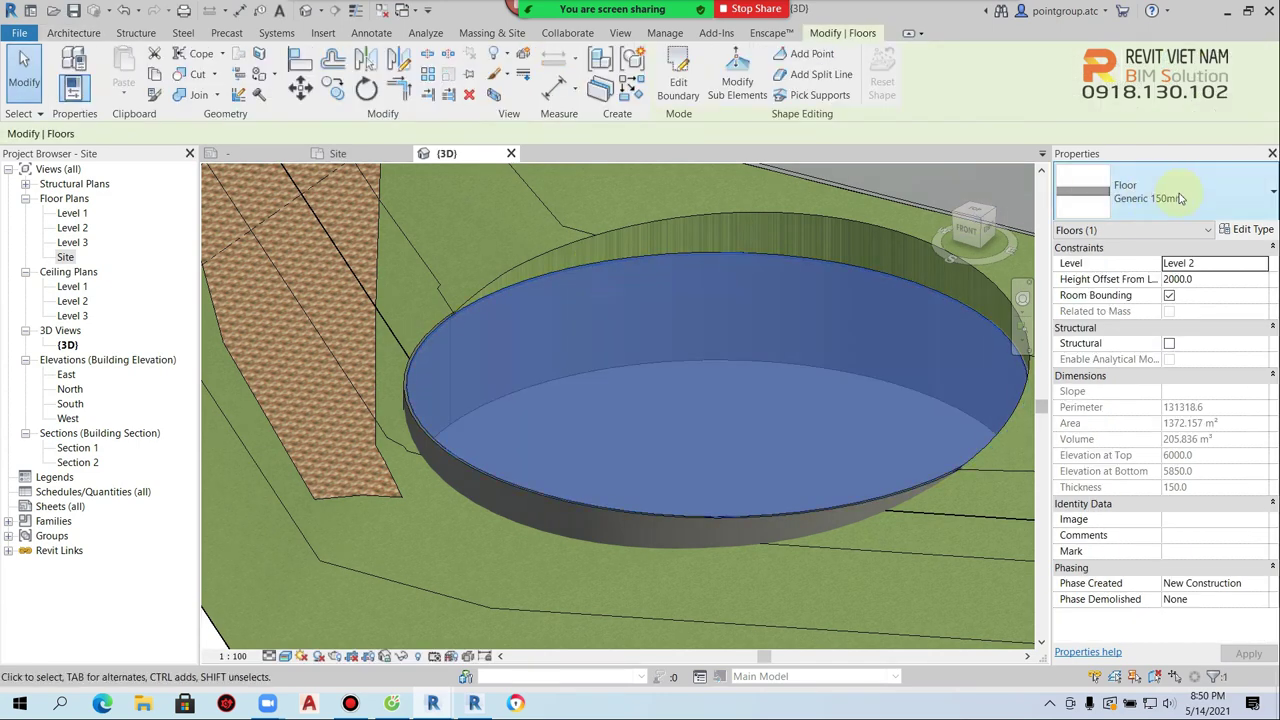
left_click(1252, 230)
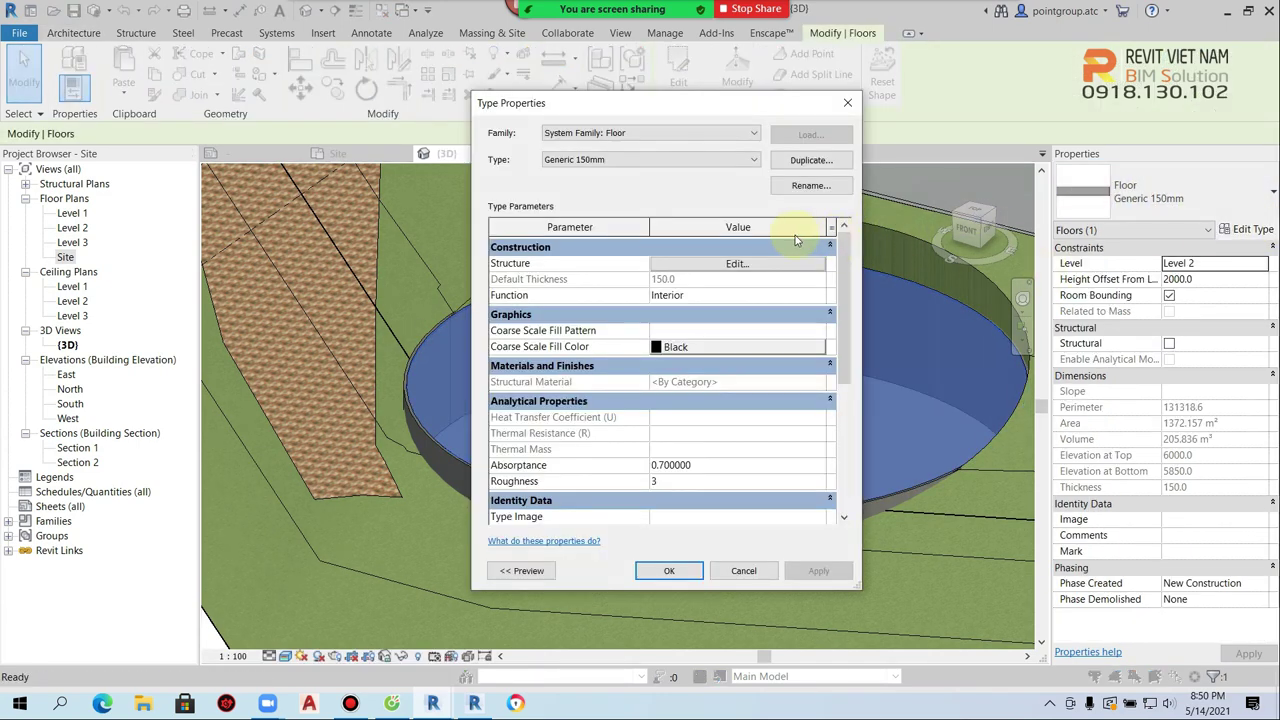
left_click(723, 267)
left_click(634, 276)
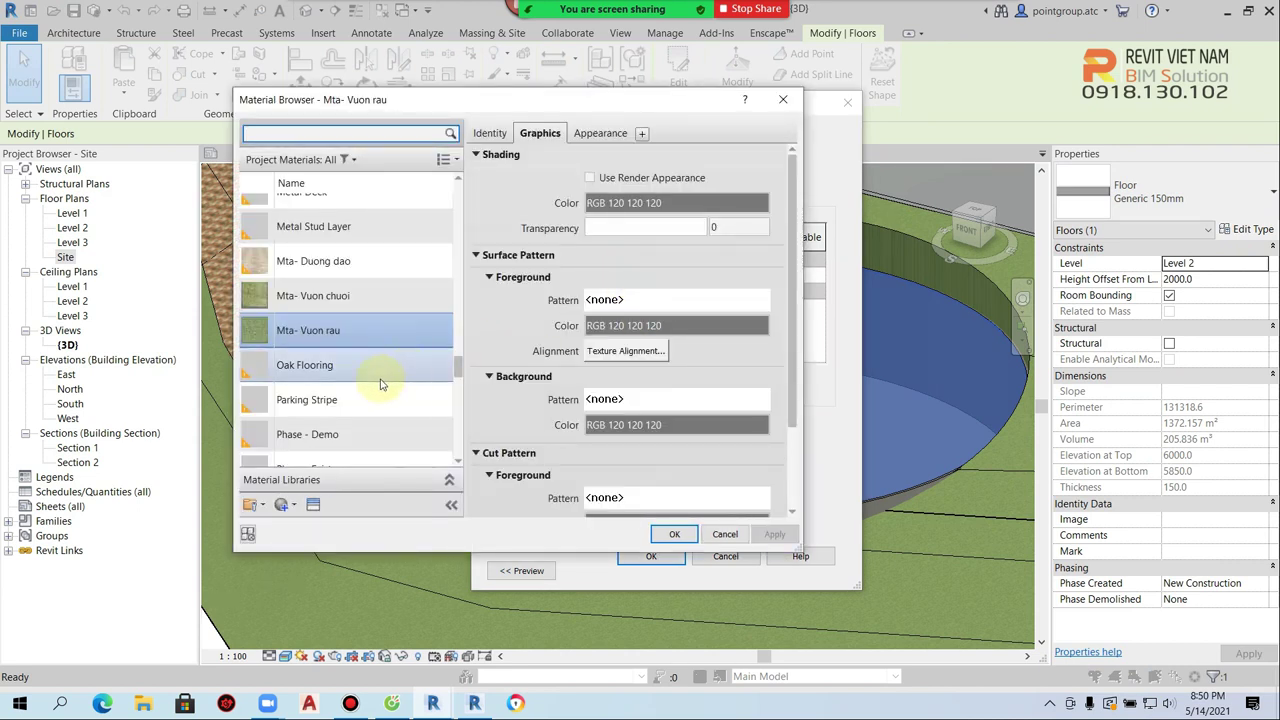
Create a new material named 'Mta- nuoc' in the Material Browser
scroll(330, 430, "down", 1)
left_click(295, 505)
left_click(300, 523)
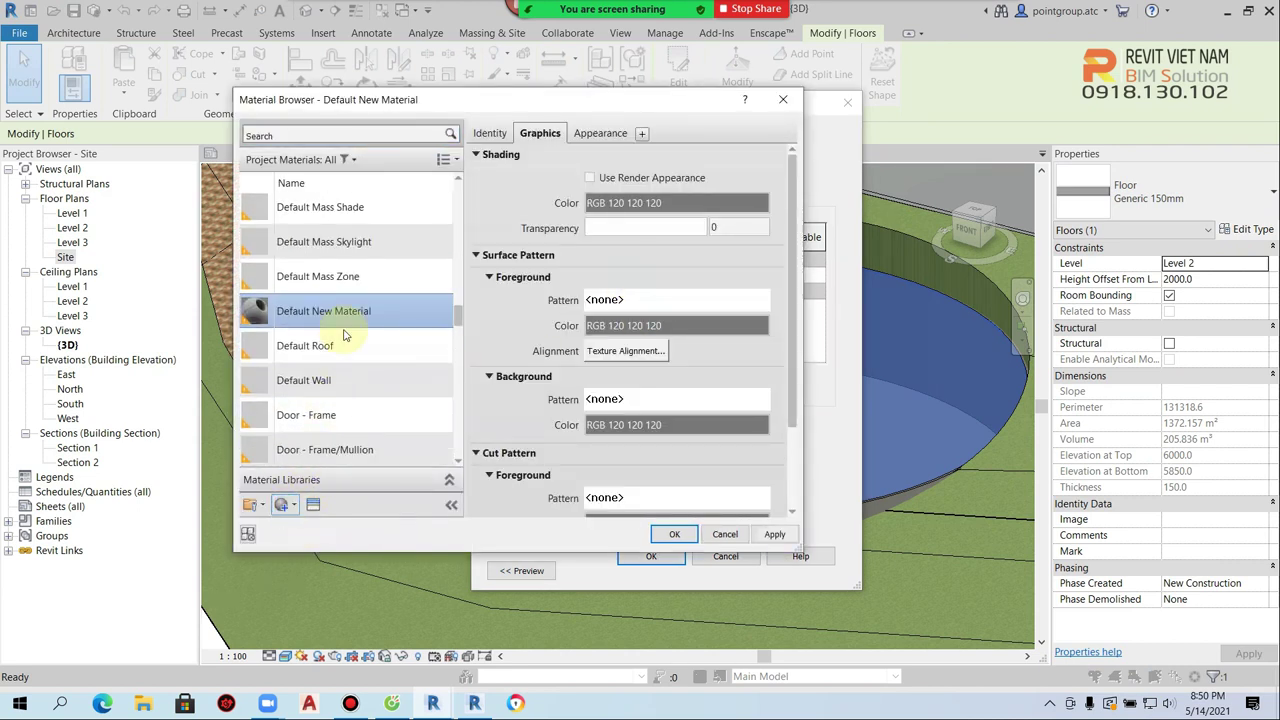
left_click(363, 366)
type("Mta- nuoc")
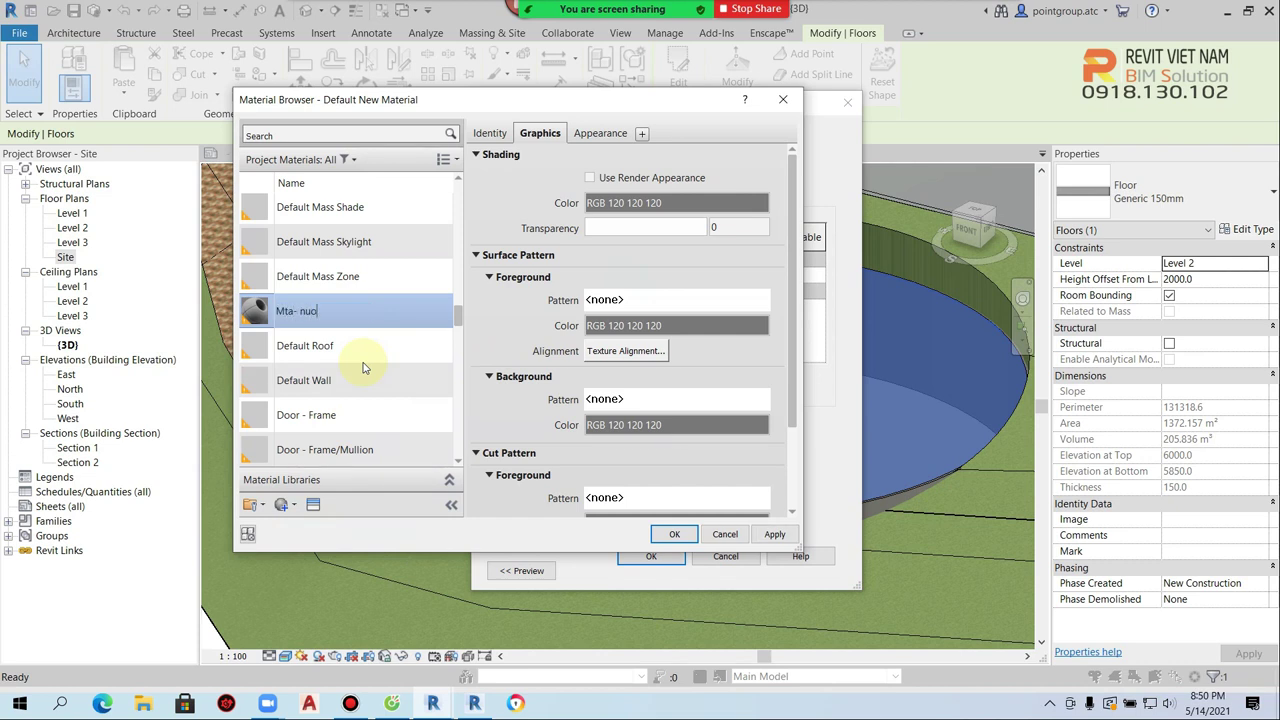
left_click(313, 504)
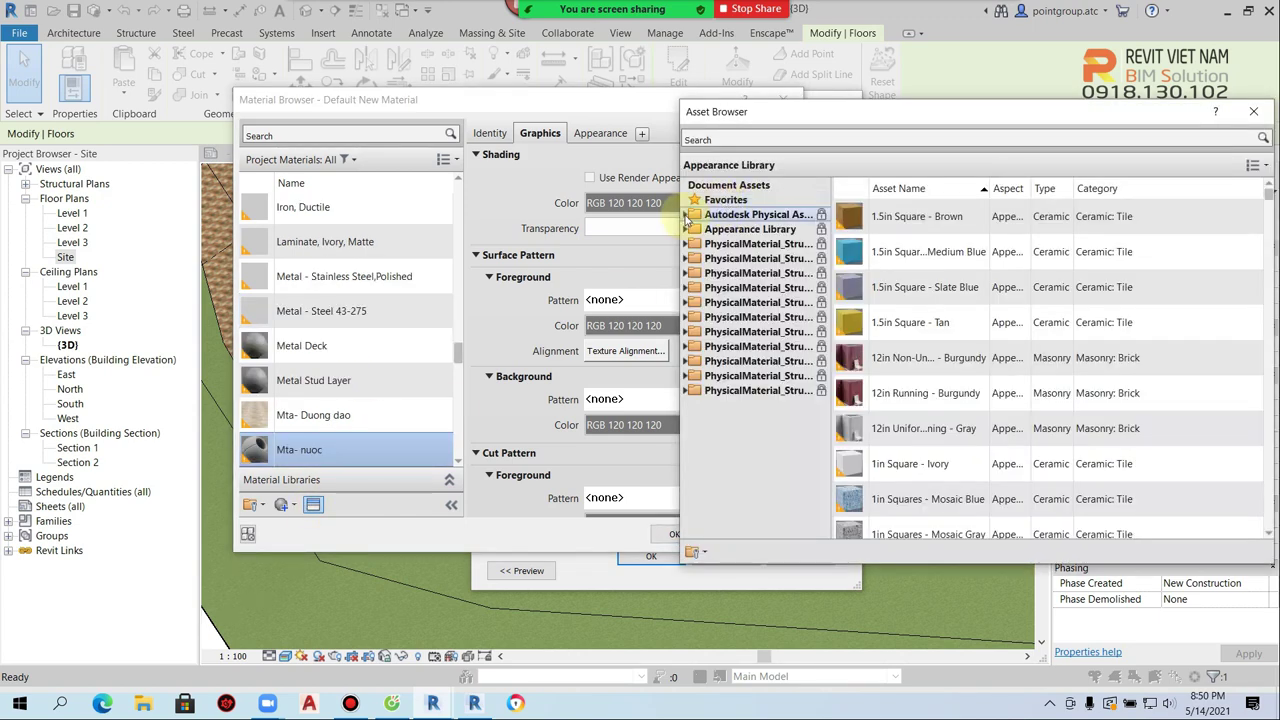
Give Mta- nuoc the Liquid > Swimming Pool appearance and apply it to the floor layer
left_click(687, 216)
scroll(760, 370, "down", 2)
scroll(760, 370, "down", 2)
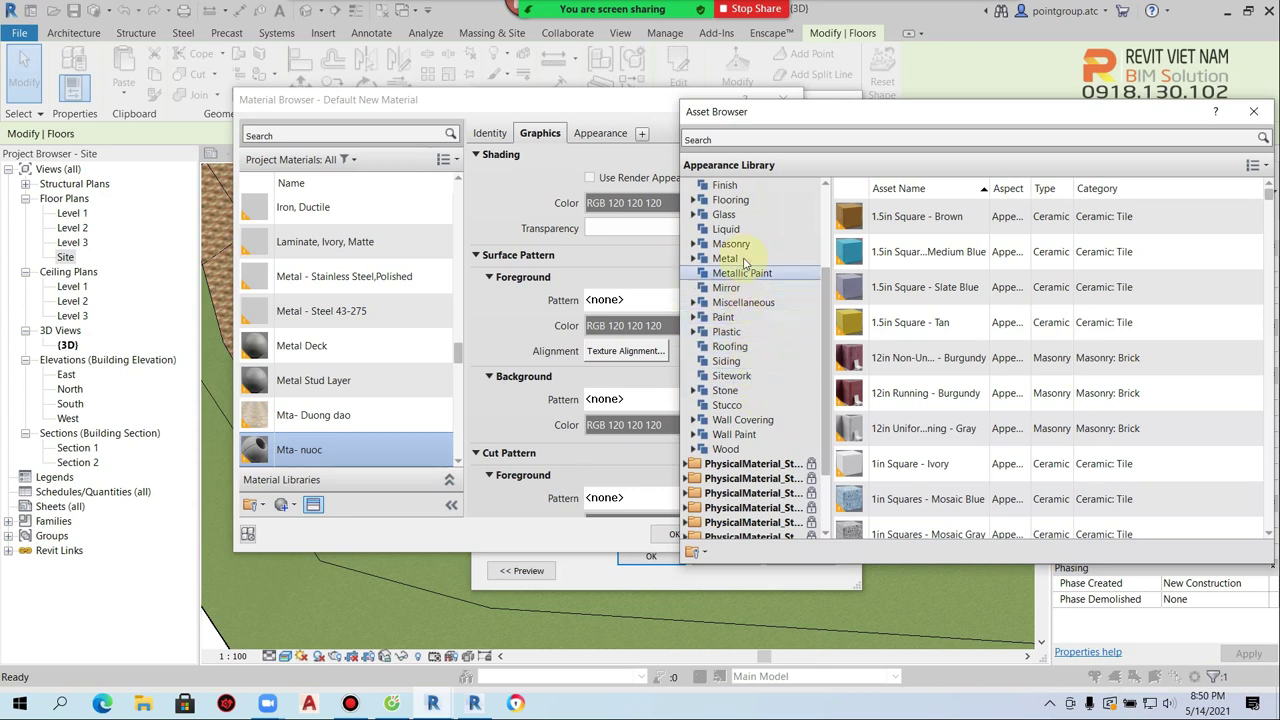
left_click(725, 229)
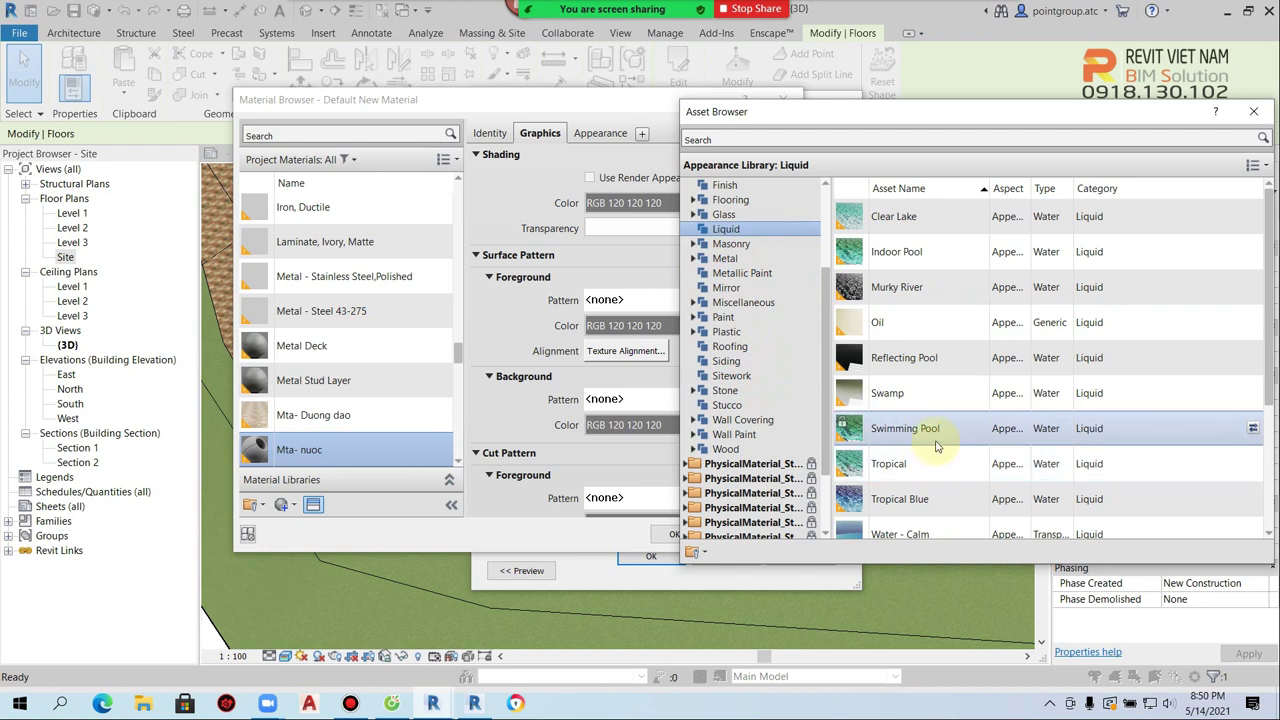
left_click(1253, 431)
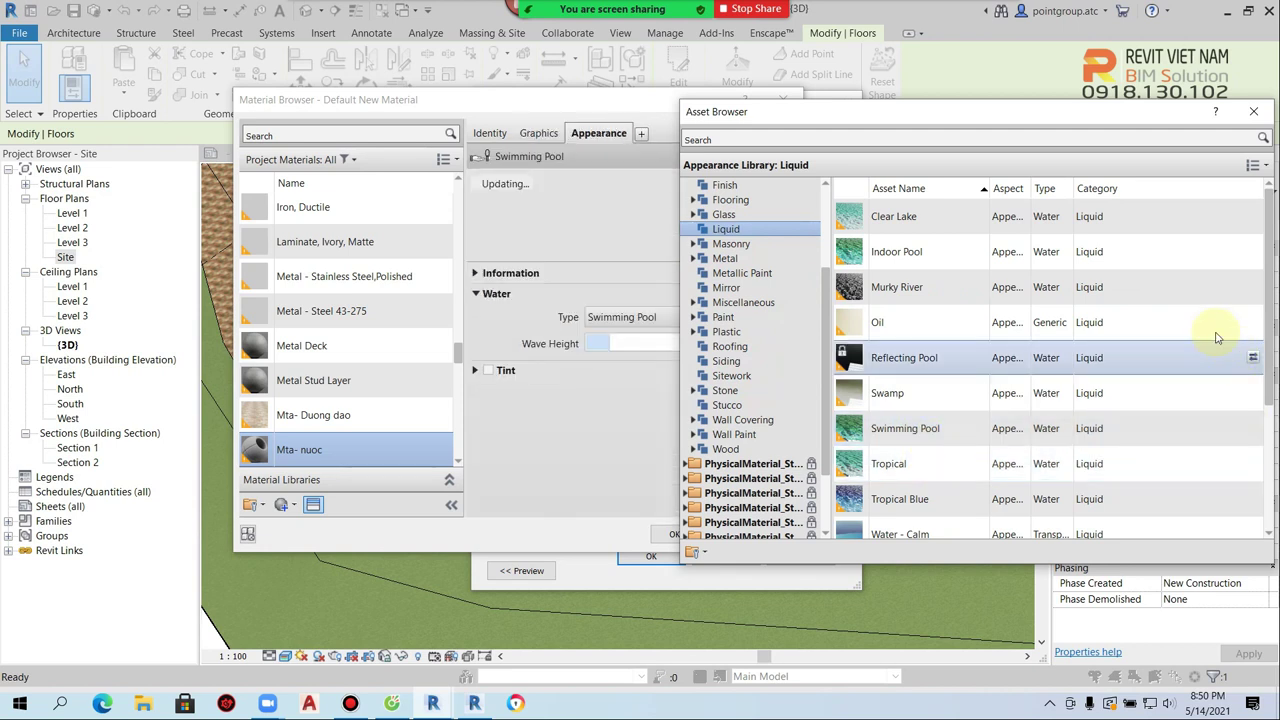
left_click(1253, 111)
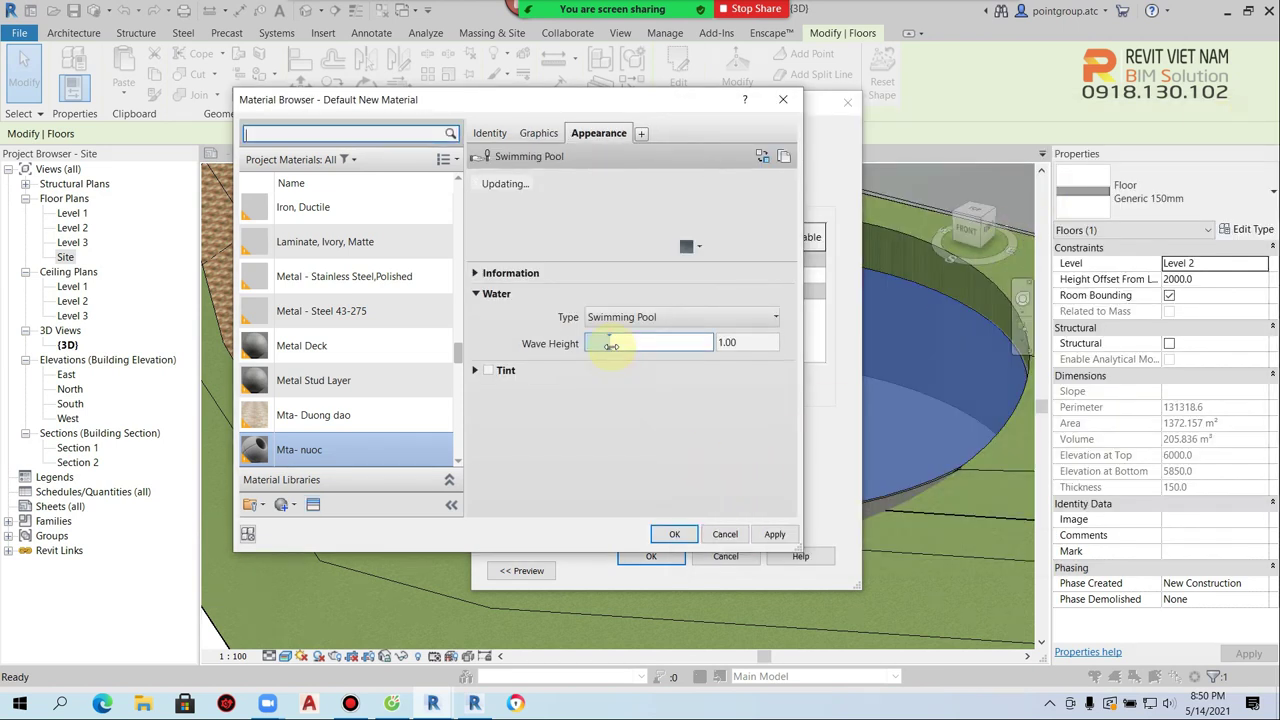
left_click(676, 536)
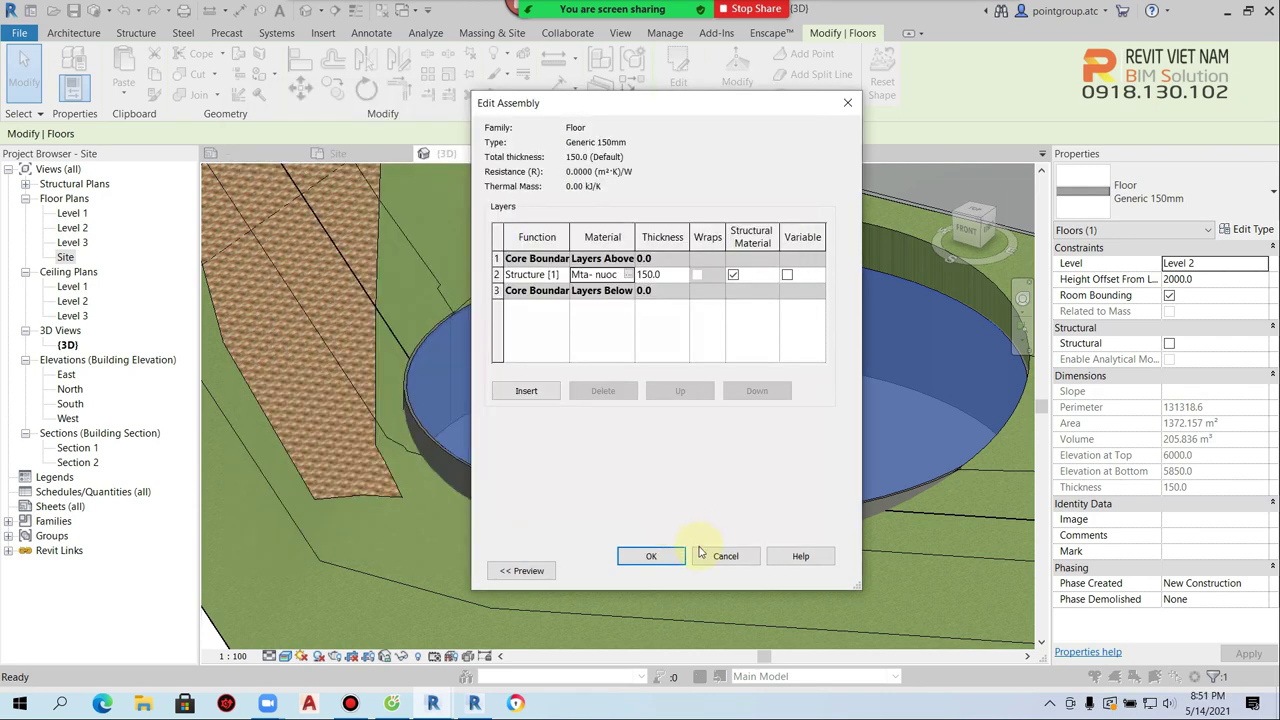
left_click(652, 556)
Apply the floor type changes and open the curved pool wall's structure layer material
left_click(666, 568)
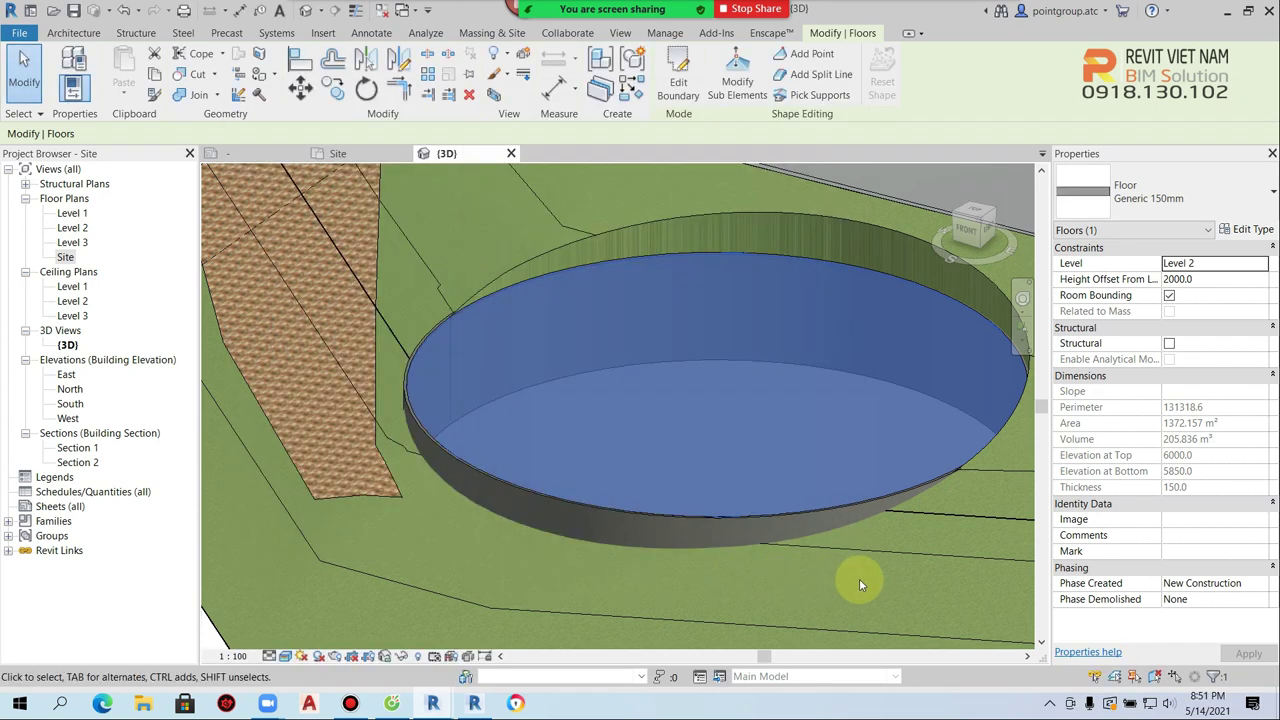
key("Escape")
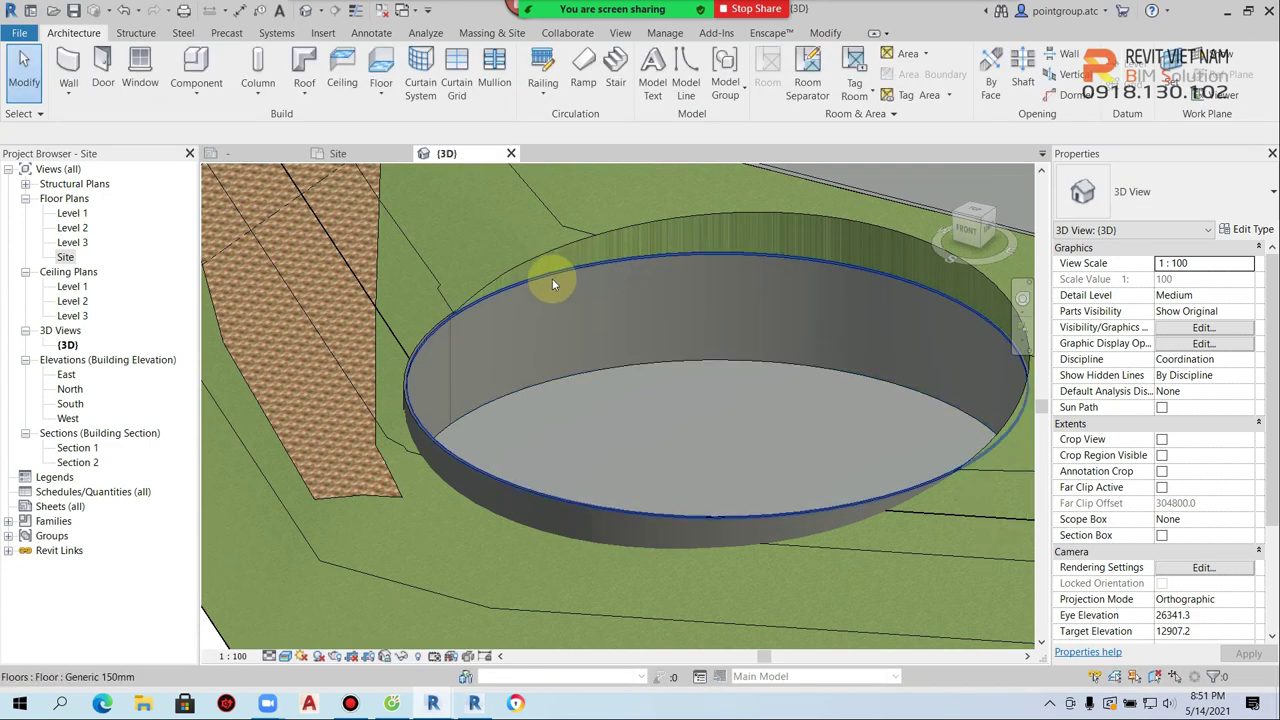
scroll(422, 344, "up", 2)
middle_click_drag(468, 304, 507, 291, "shift")
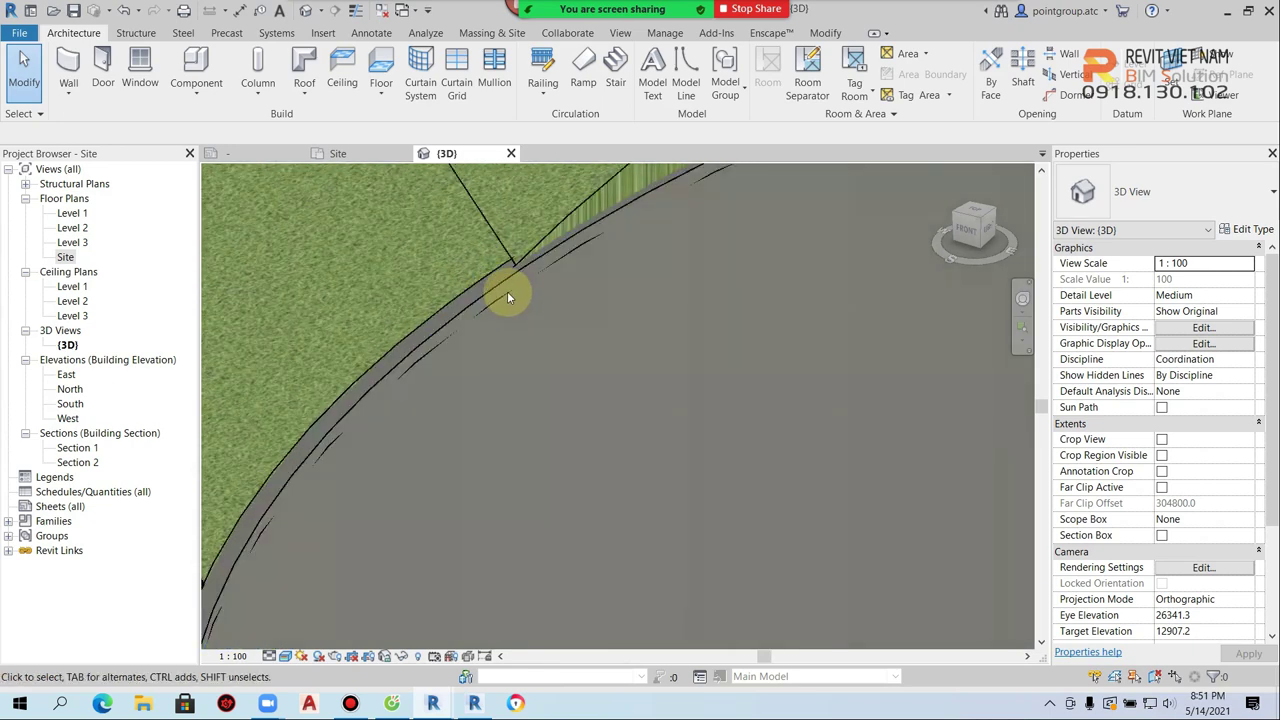
left_click(499, 281)
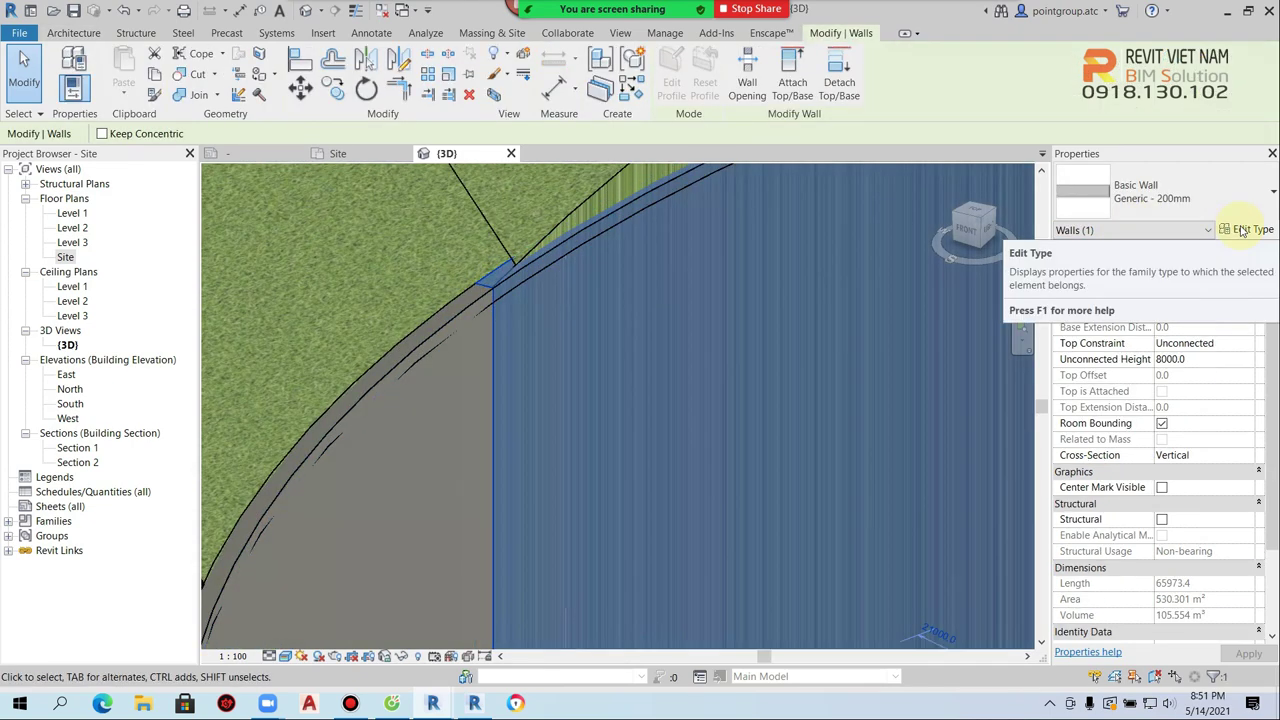
left_click(1242, 231)
left_click(790, 265)
left_click(640, 274)
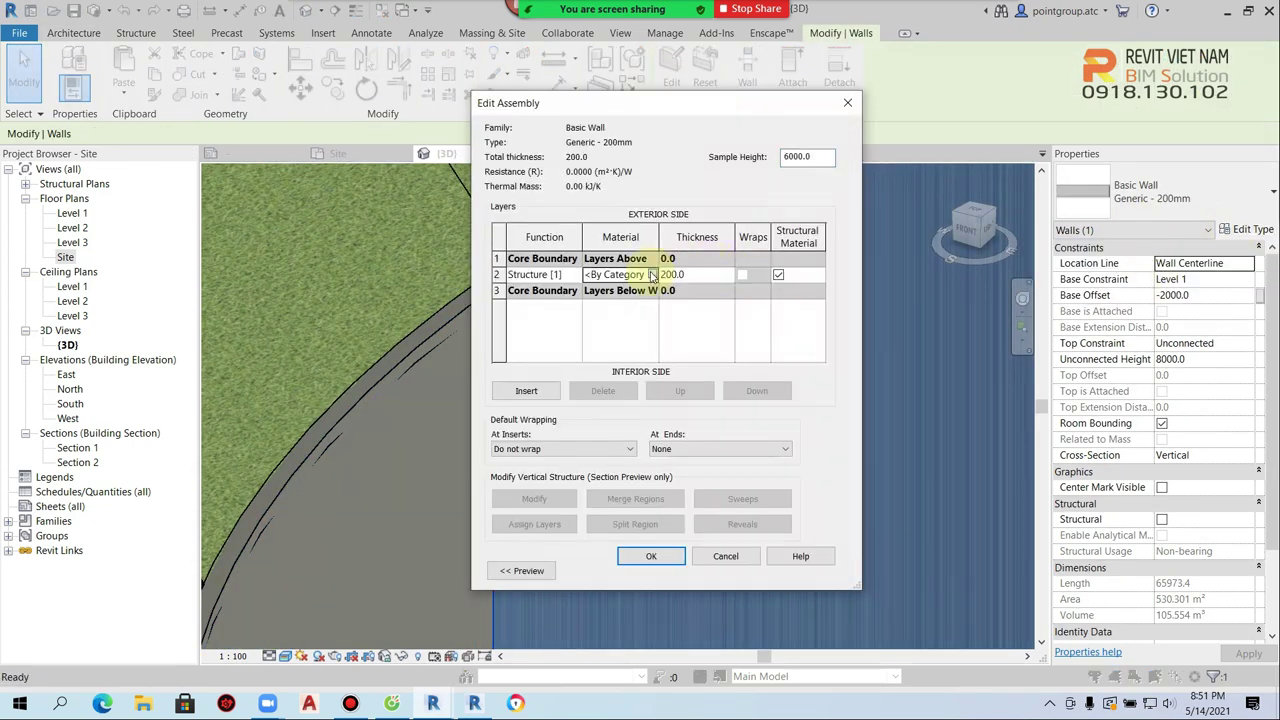
left_click(662, 274)
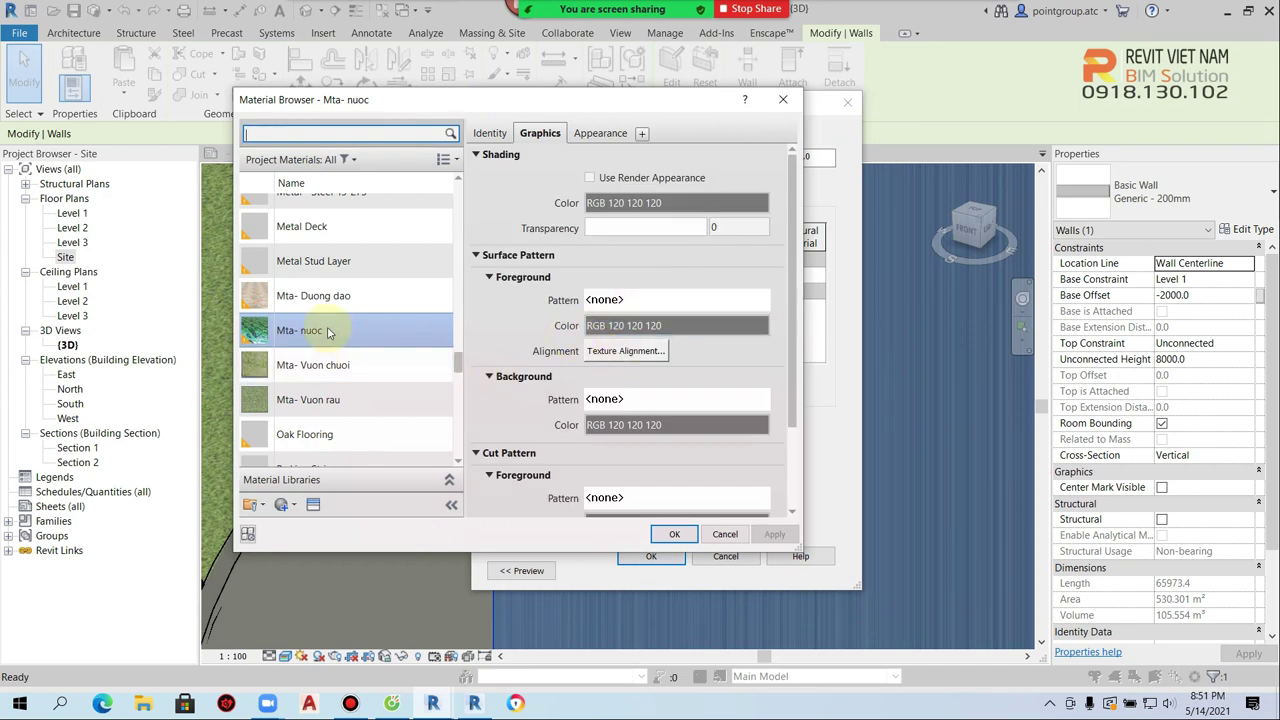
Duplicate Mta- nuoc and rename the copy 'Mta- mozaic'
right_click(328, 330)
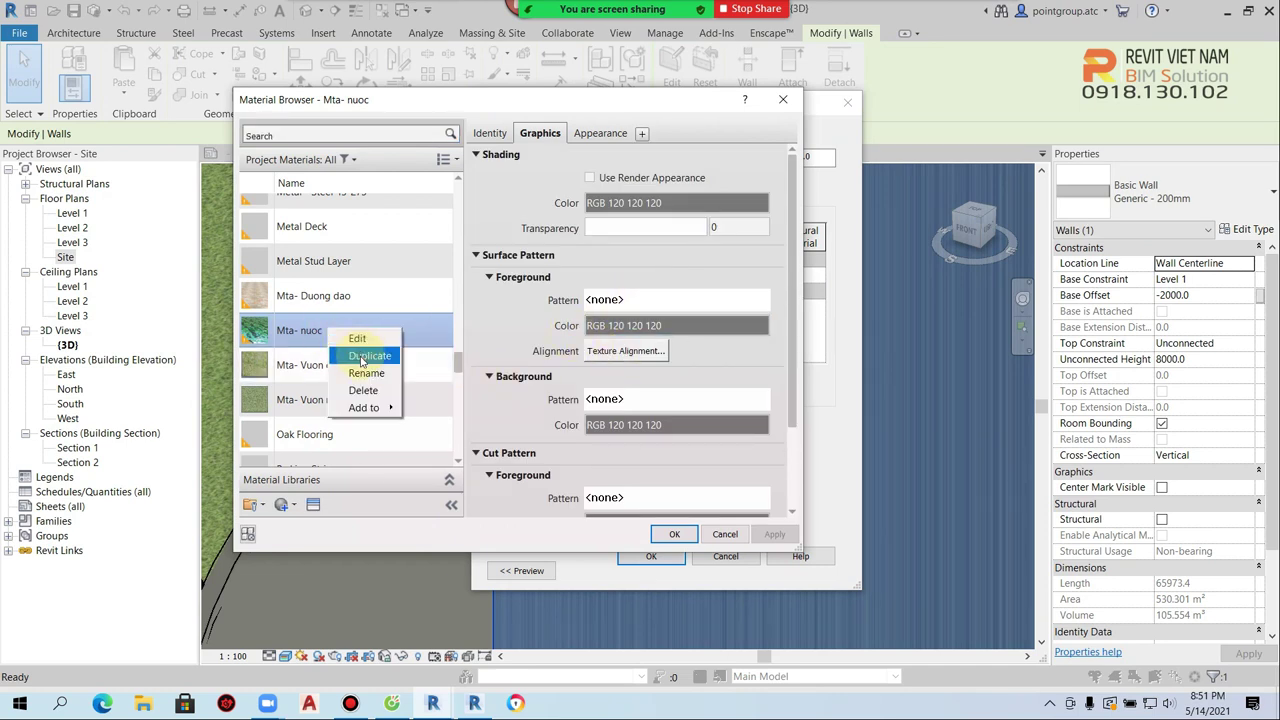
left_click(363, 357)
left_click_drag(300, 332, 380, 332)
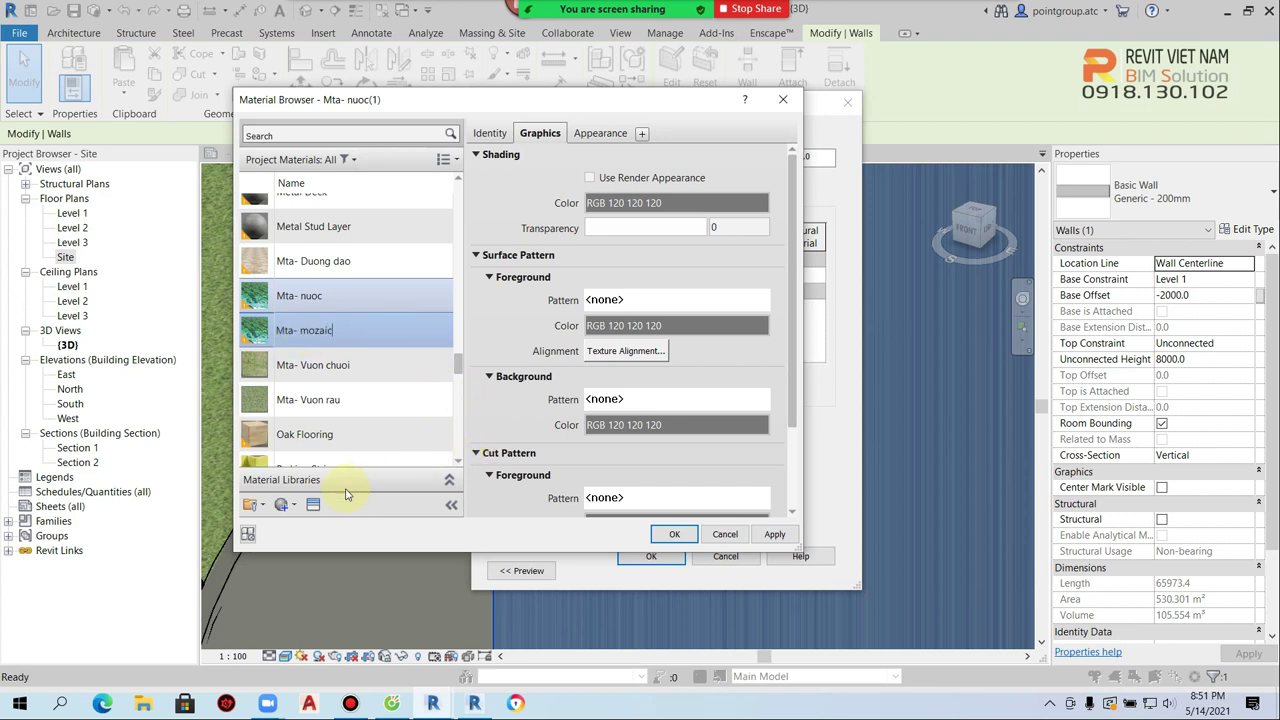
left_click(313, 505)
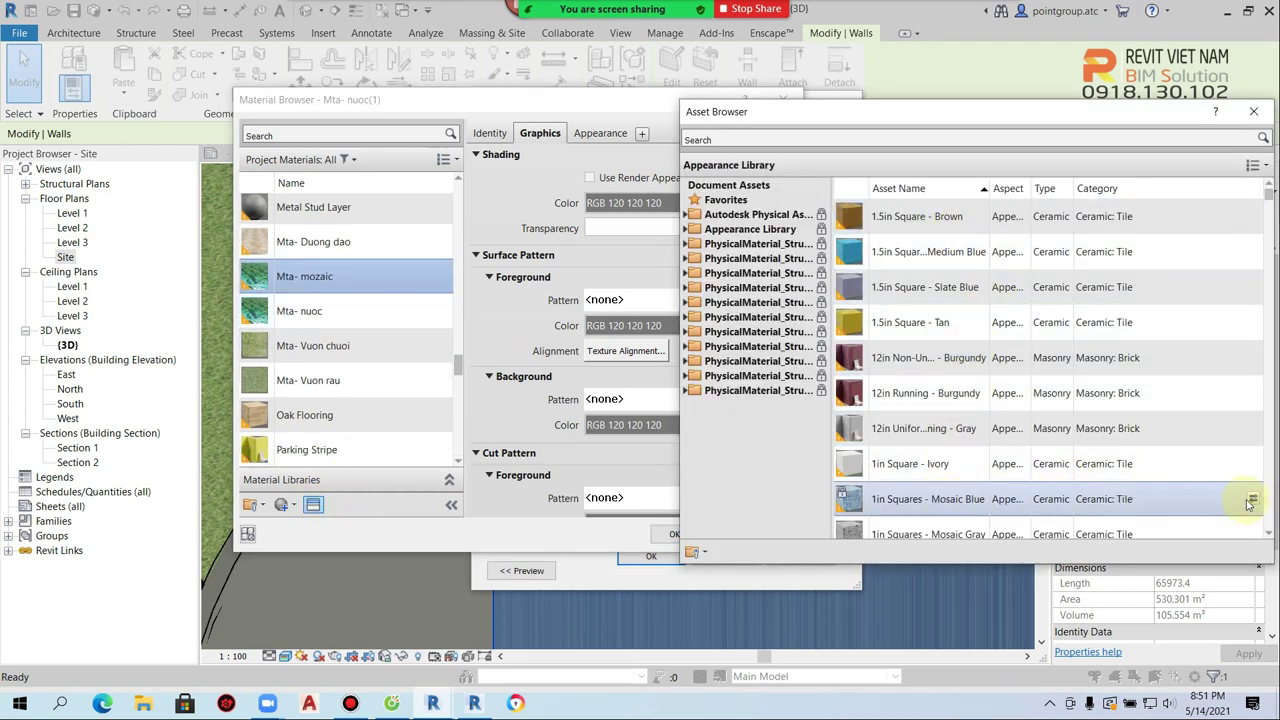
left_click(1253, 110)
Give Mta- mozaic the 1in Squares - Mosaic Blue appearance and apply it to the wall type
left_click(335, 285)
left_click(313, 505)
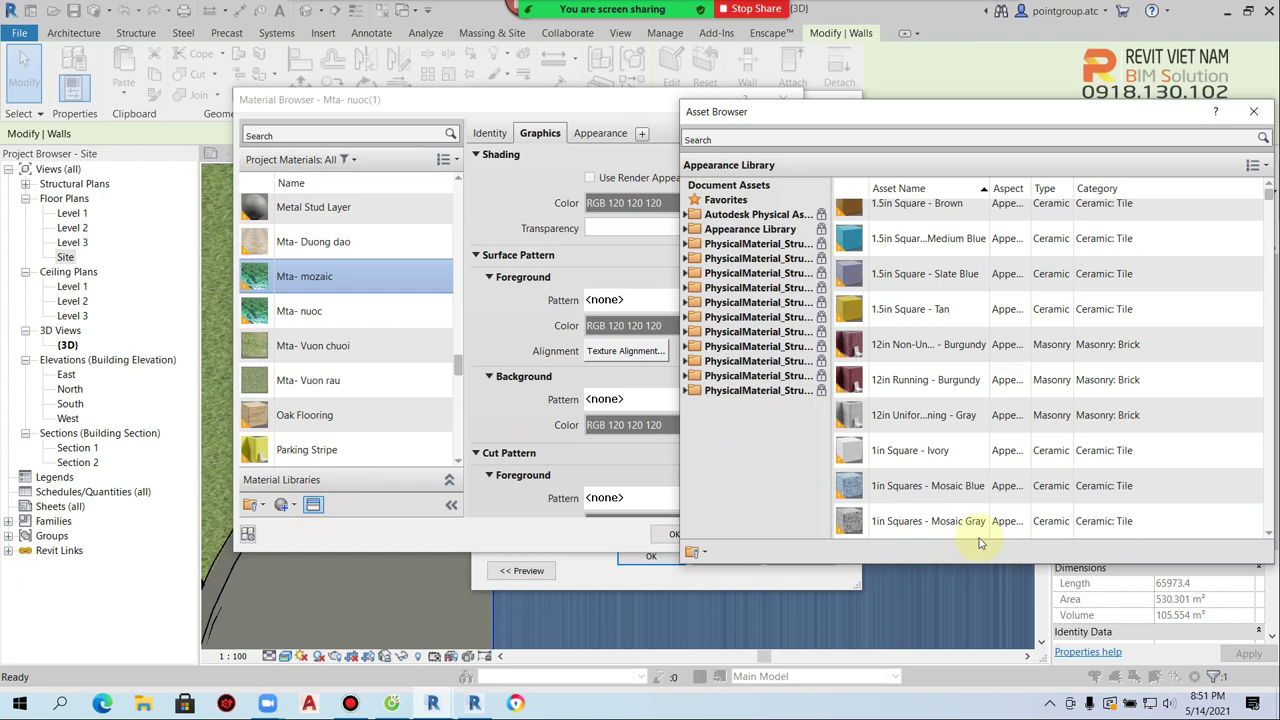
left_click(1253, 485)
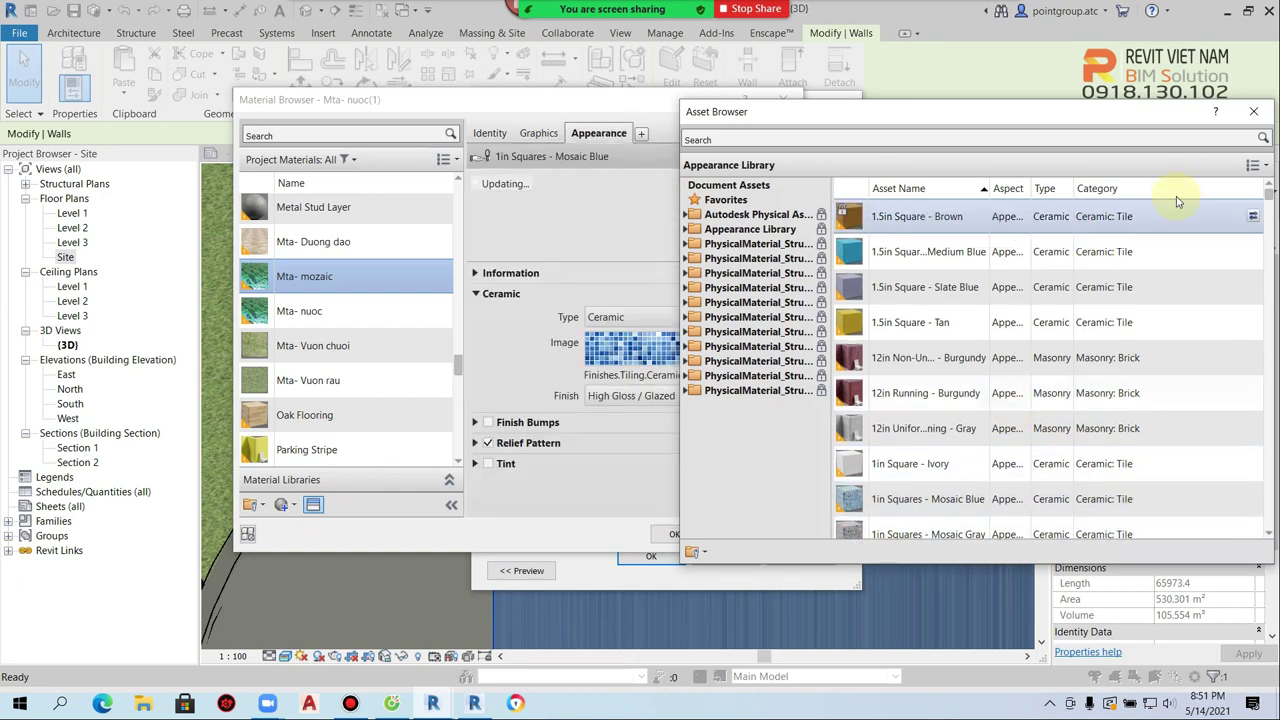
left_click(1253, 110)
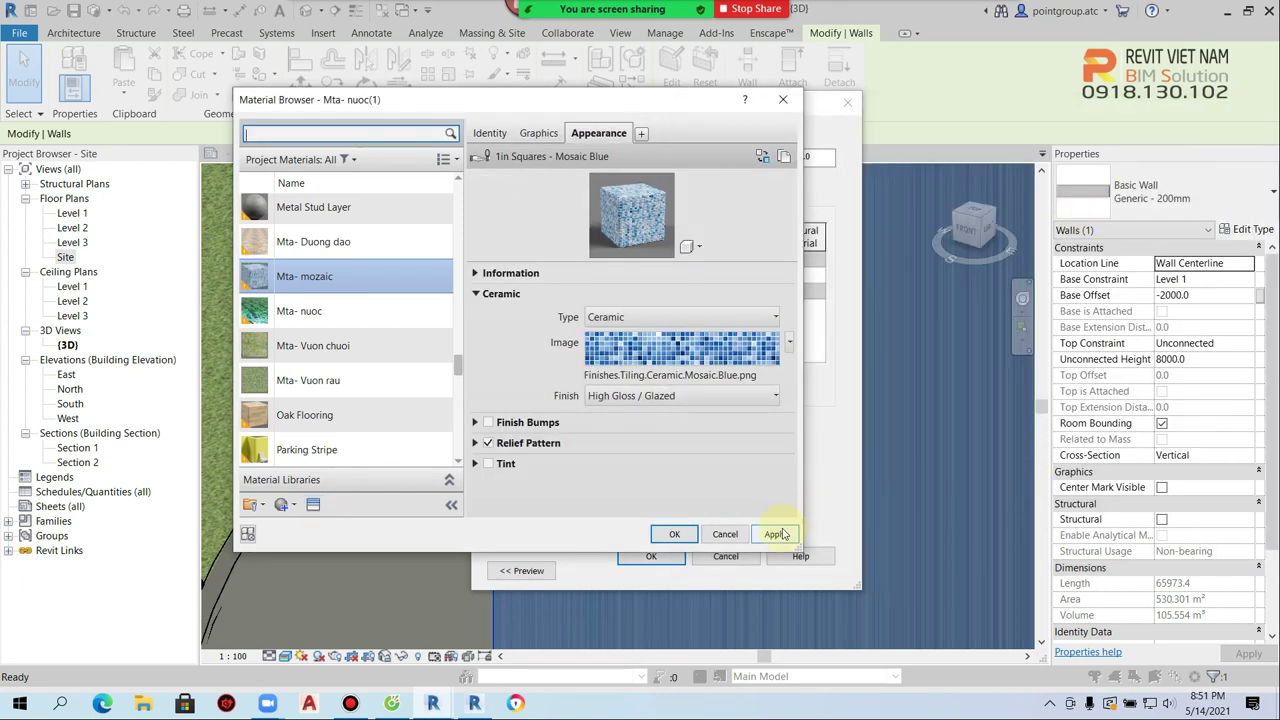
left_click(662, 534)
left_click(652, 556)
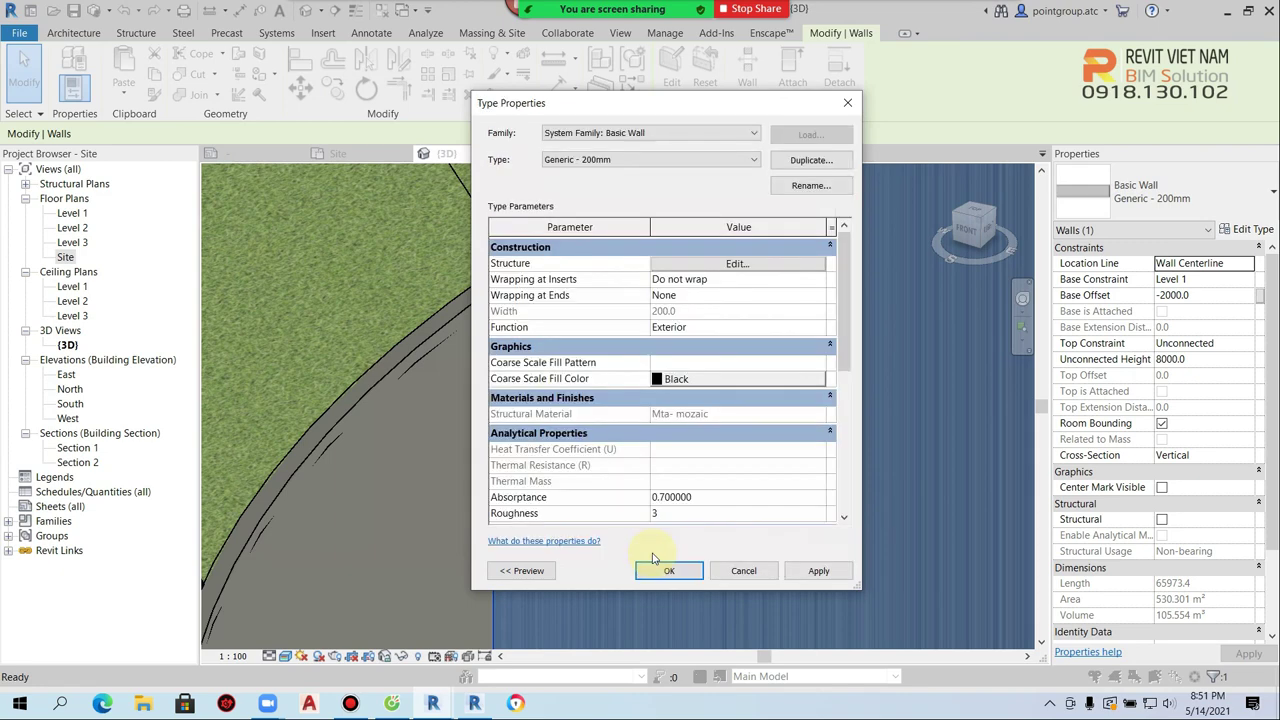
left_click(660, 571)
scroll(568, 432, "down", 3)
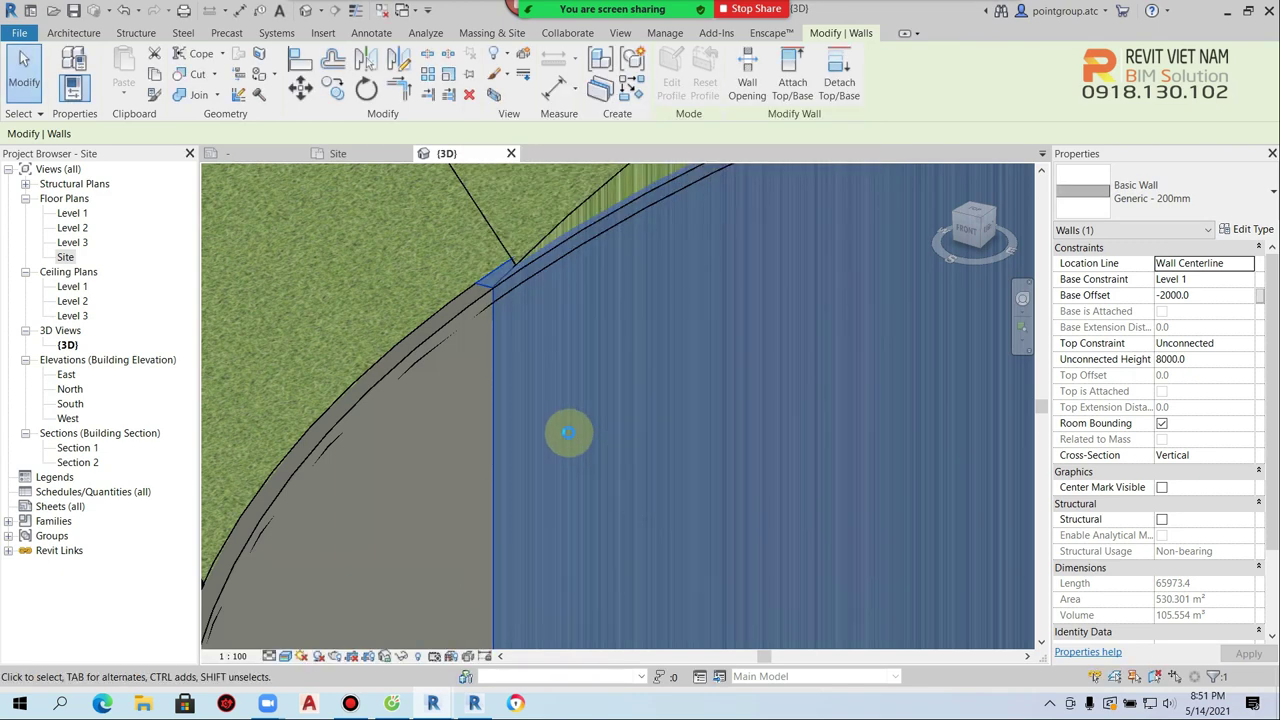
Select the pad around the pool and duplicate its type as Pad 2
mouse_move(568, 432)
middle_mouse_down("shift")
mouse_move(762, 446)
mouse_move(760, 458)
middle_mouse_up("shift")
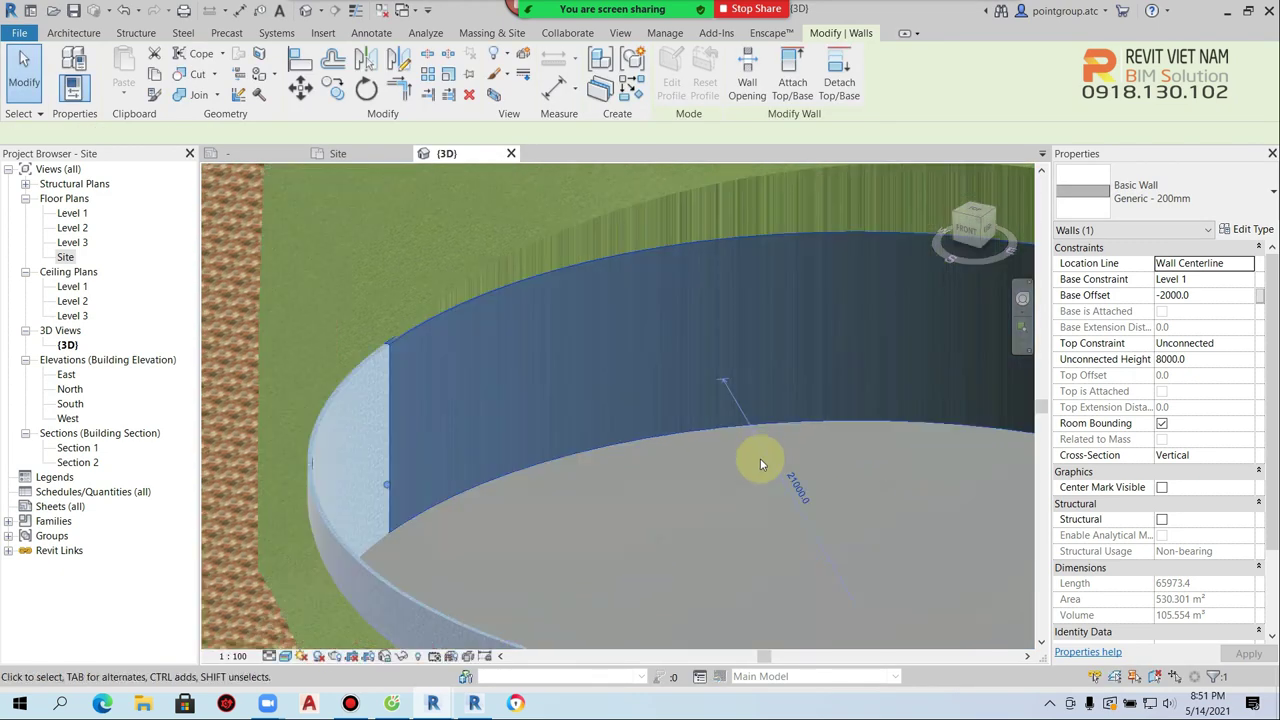
key("Escape")
middle_click_drag(733, 417, 750, 505, "shift")
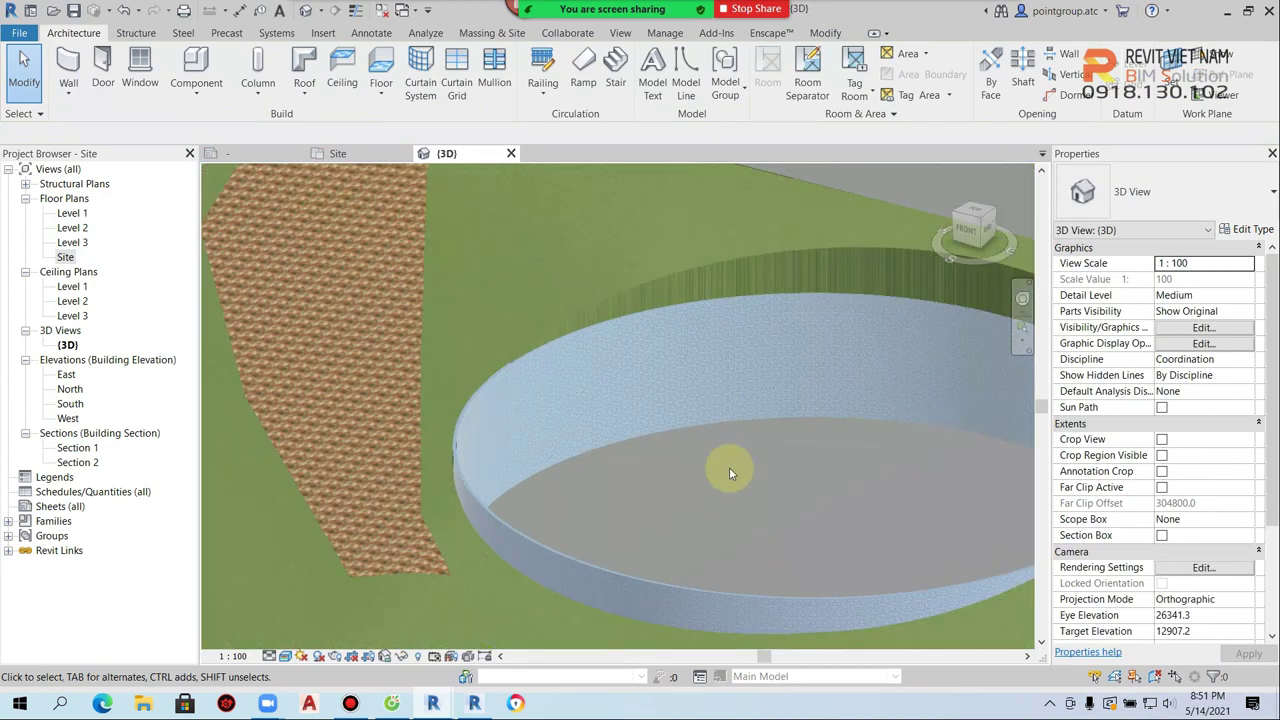
scroll(750, 505, "down", 3)
scroll(762, 457, "up", 1)
scroll(762, 457, "up", 2)
scroll(755, 448, "up", 1)
scroll(754, 452, "up", 2)
left_click(752, 454)
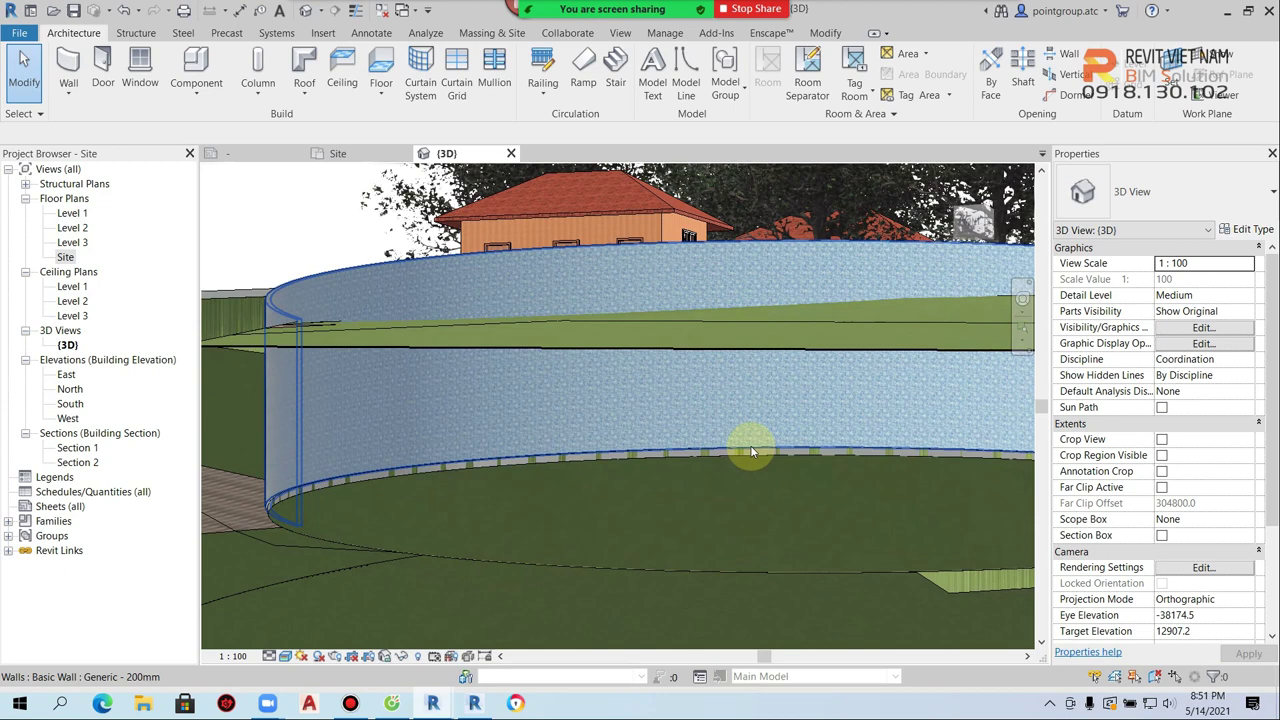
left_click(1250, 232)
left_click(811, 160)
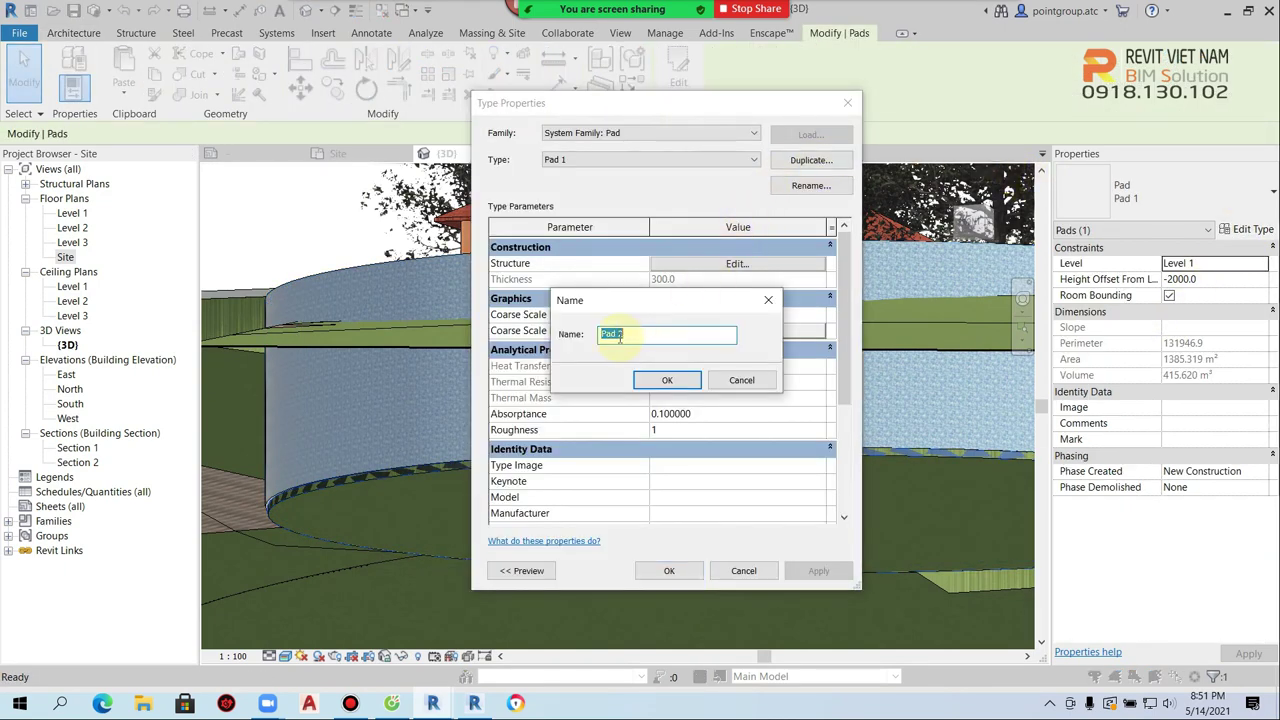
left_click(667, 380)
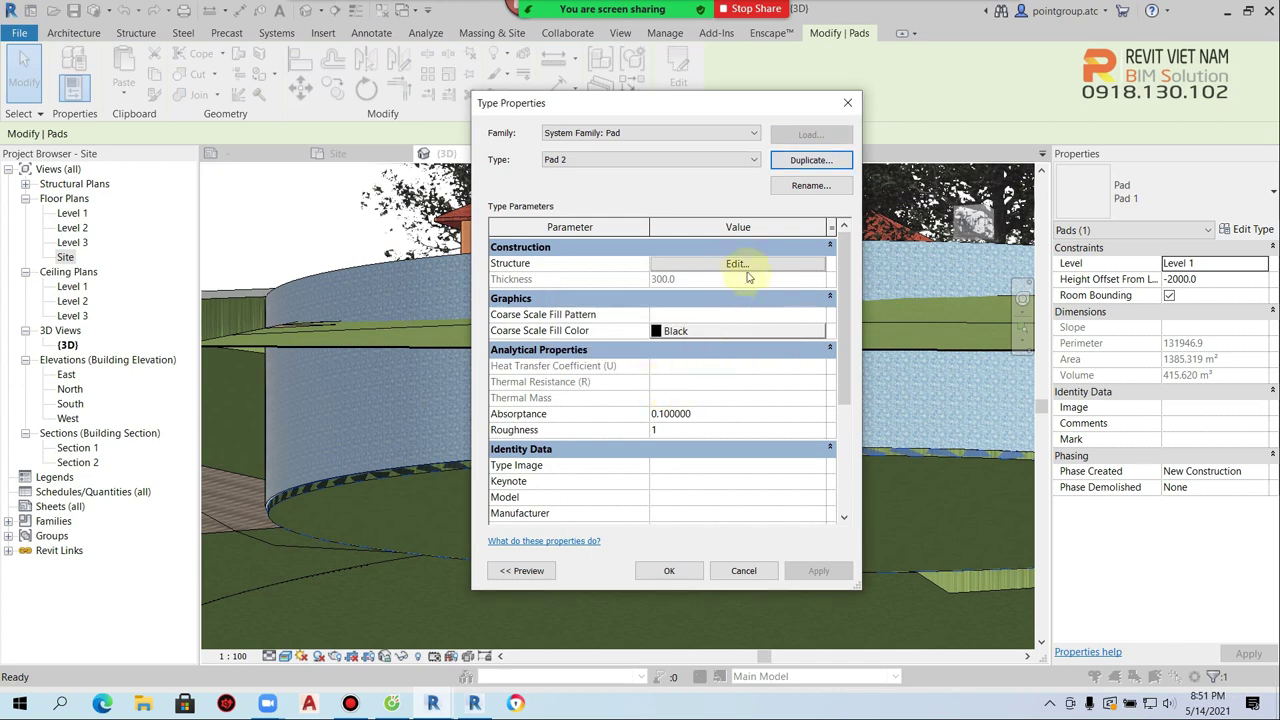
Set the Pad 2 structure layer material to Mta- mozaic and apply the type
left_click(737, 263)
left_click(669, 261)
left_click(666, 261)
left_click(312, 366)
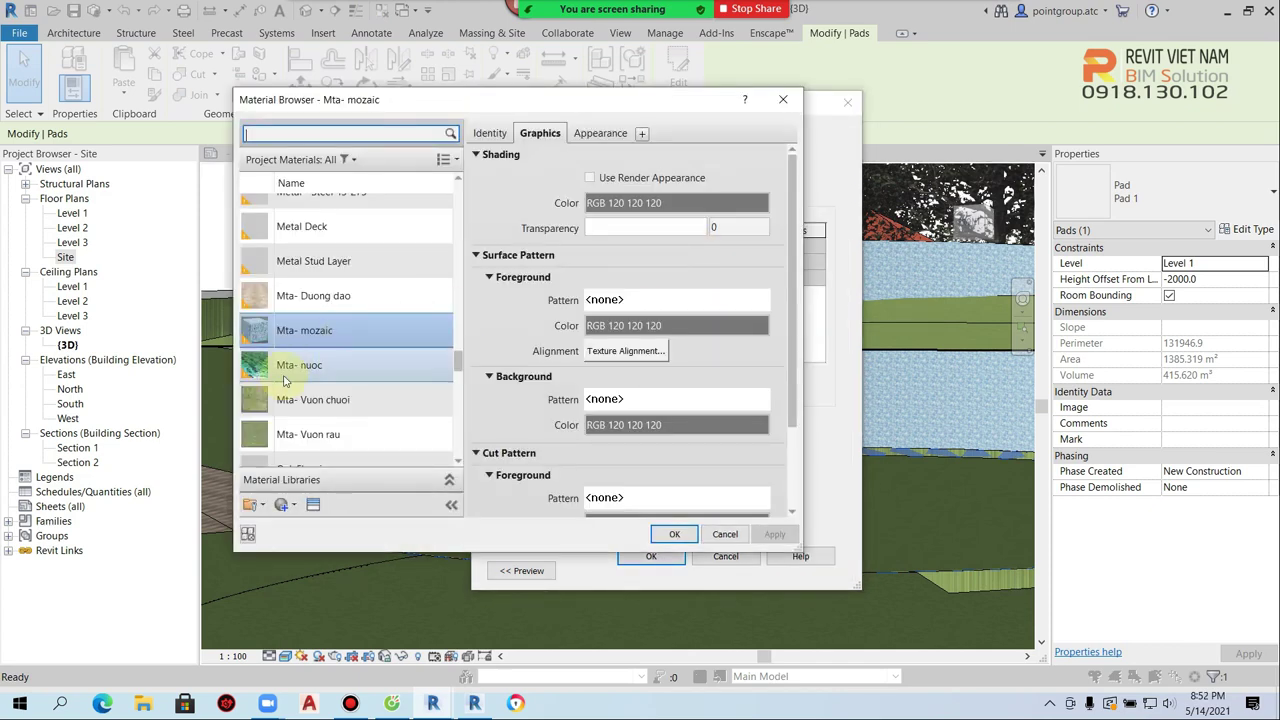
left_click(662, 532)
left_click(652, 556)
left_click(655, 646)
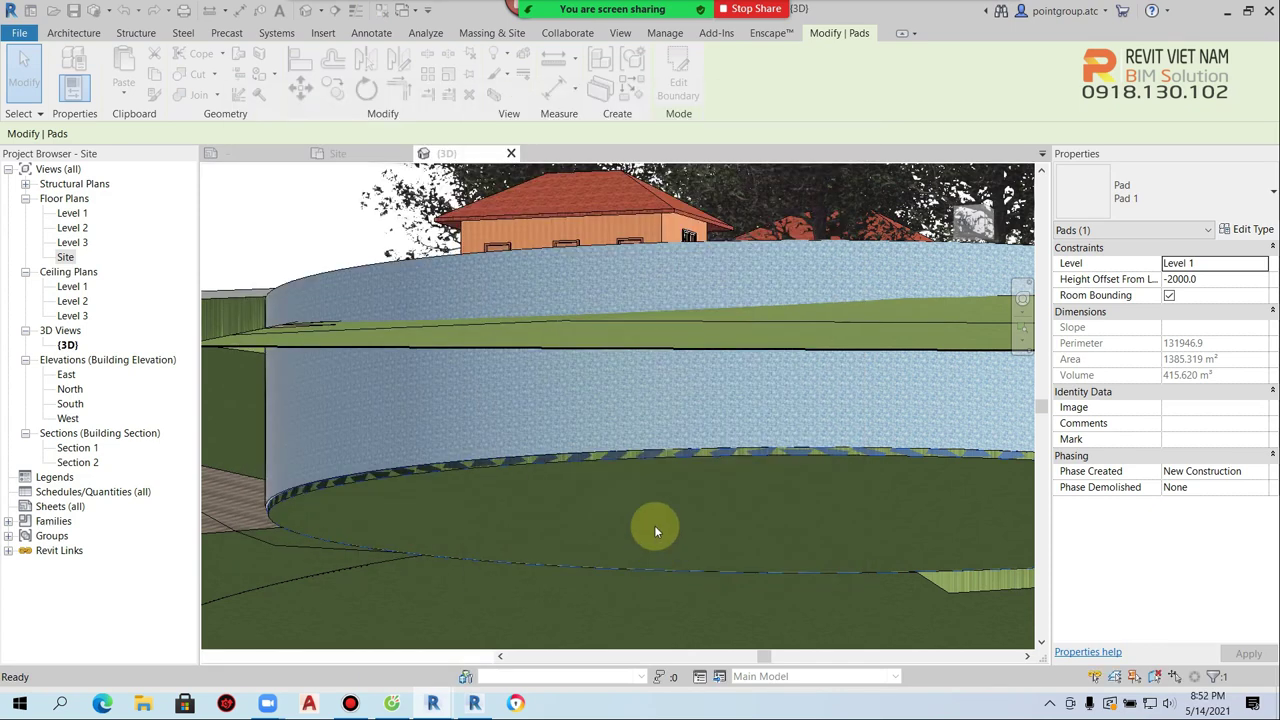
scroll(651, 479, "down", 3)
mouse_move(651, 479)
middle_mouse_down("shift")
mouse_move(686, 591)
mouse_move(836, 601)
mouse_move(771, 580)
middle_mouse_up("shift")
key("Escape")
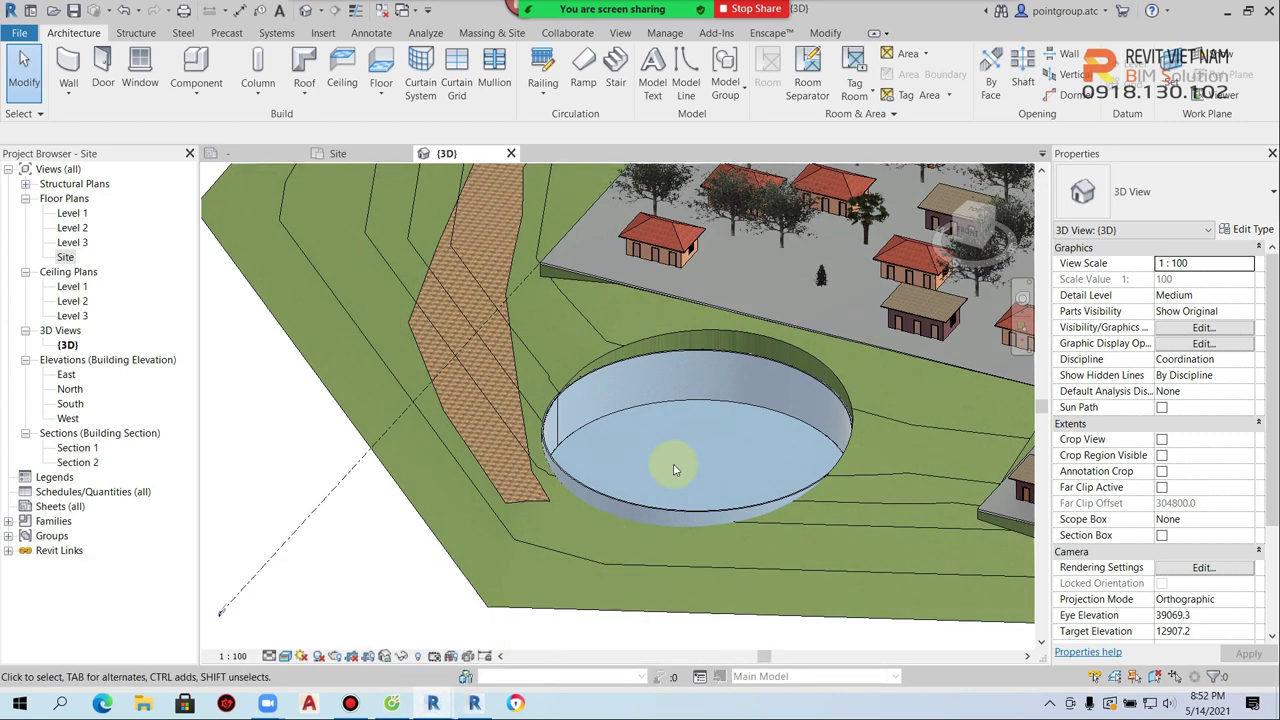
mouse_move(433, 703)
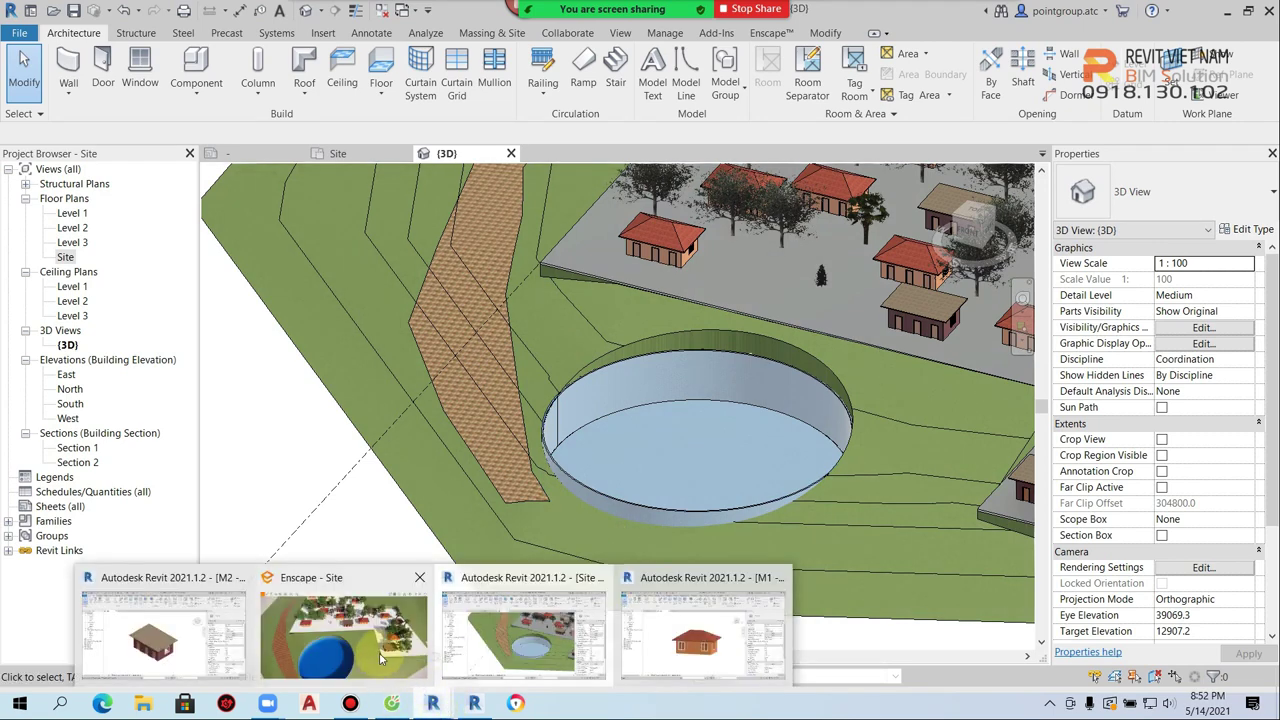
Orbit the Enscape camera across the round pool toward the cabins, then return to Revit
left_click(371, 640)
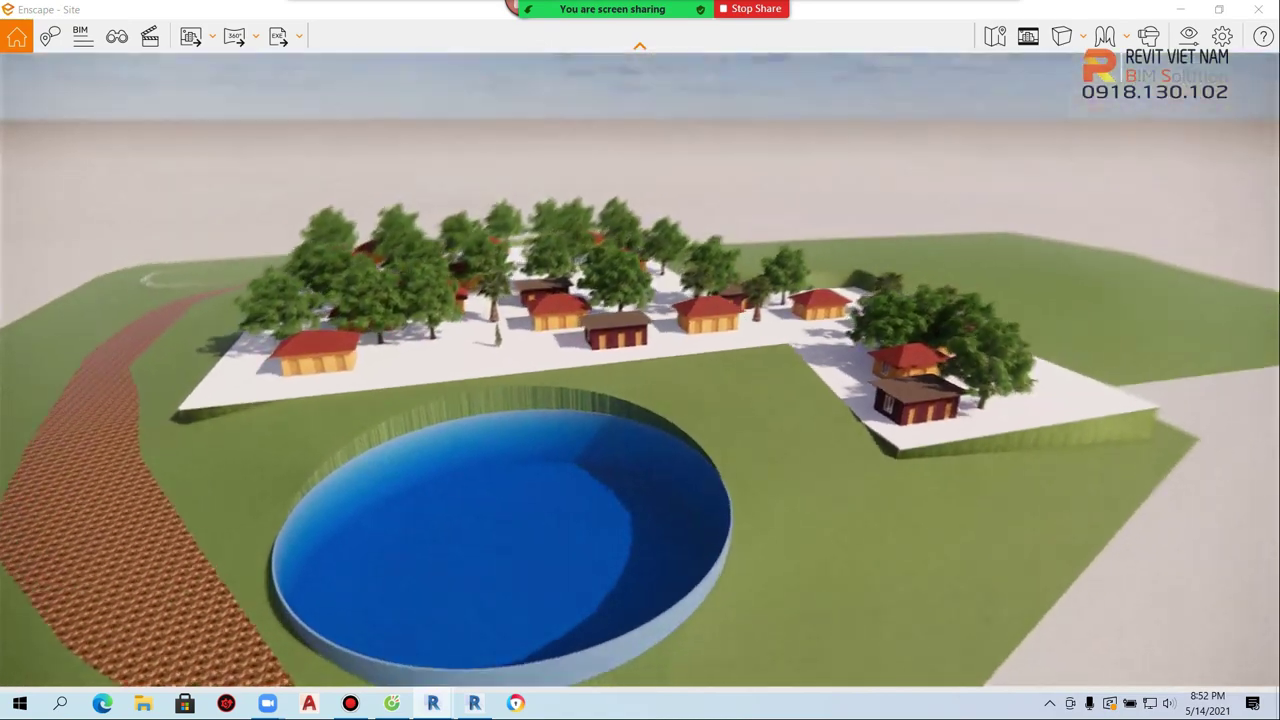
mouse_move(700, 551)
left_mouse_down()
mouse_move(556, 540)
mouse_move(557, 580)
mouse_move(512, 578)
left_mouse_up()
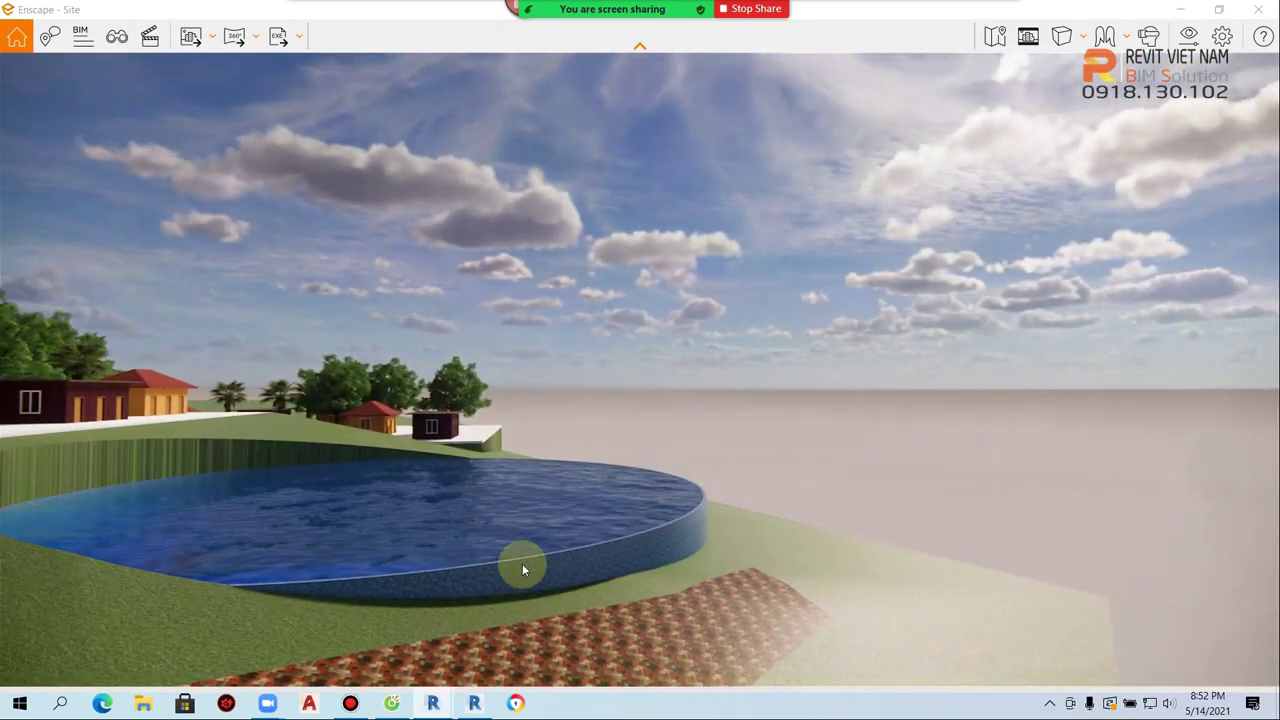
mouse_move(512, 578)
left_mouse_down()
mouse_move(398, 545)
mouse_move(243, 531)
left_mouse_up()
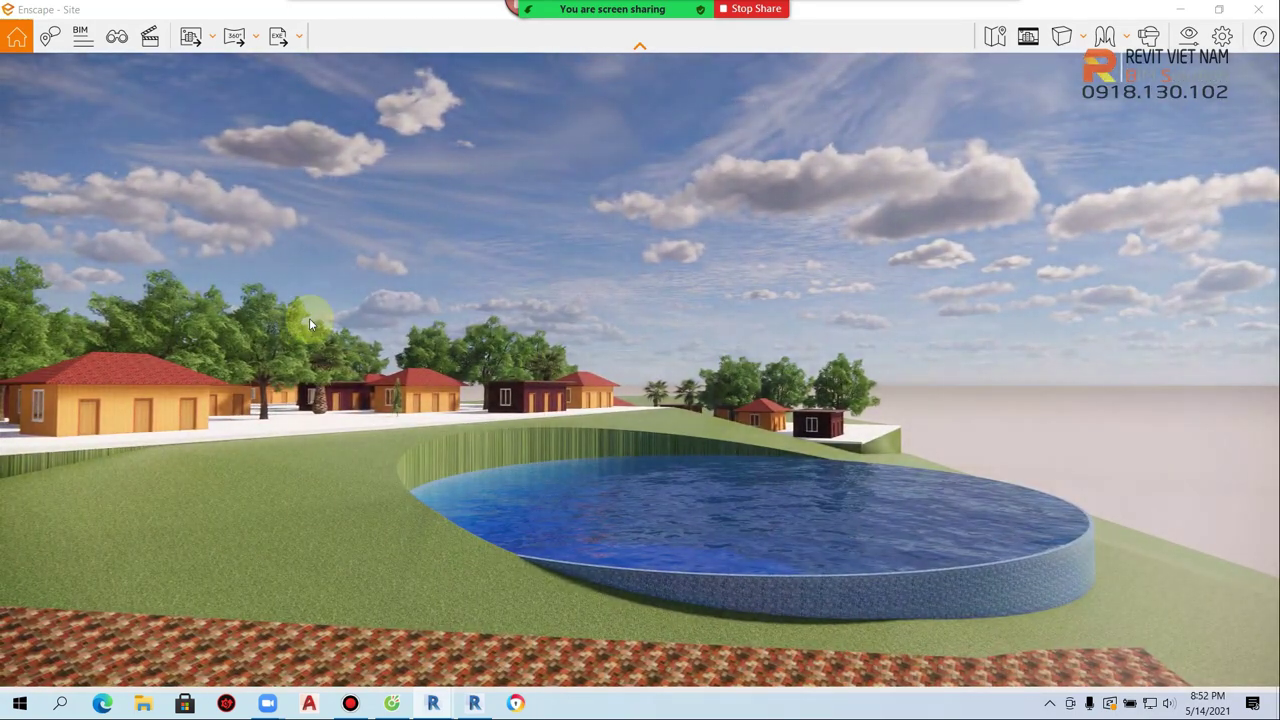
mouse_move(391, 703)
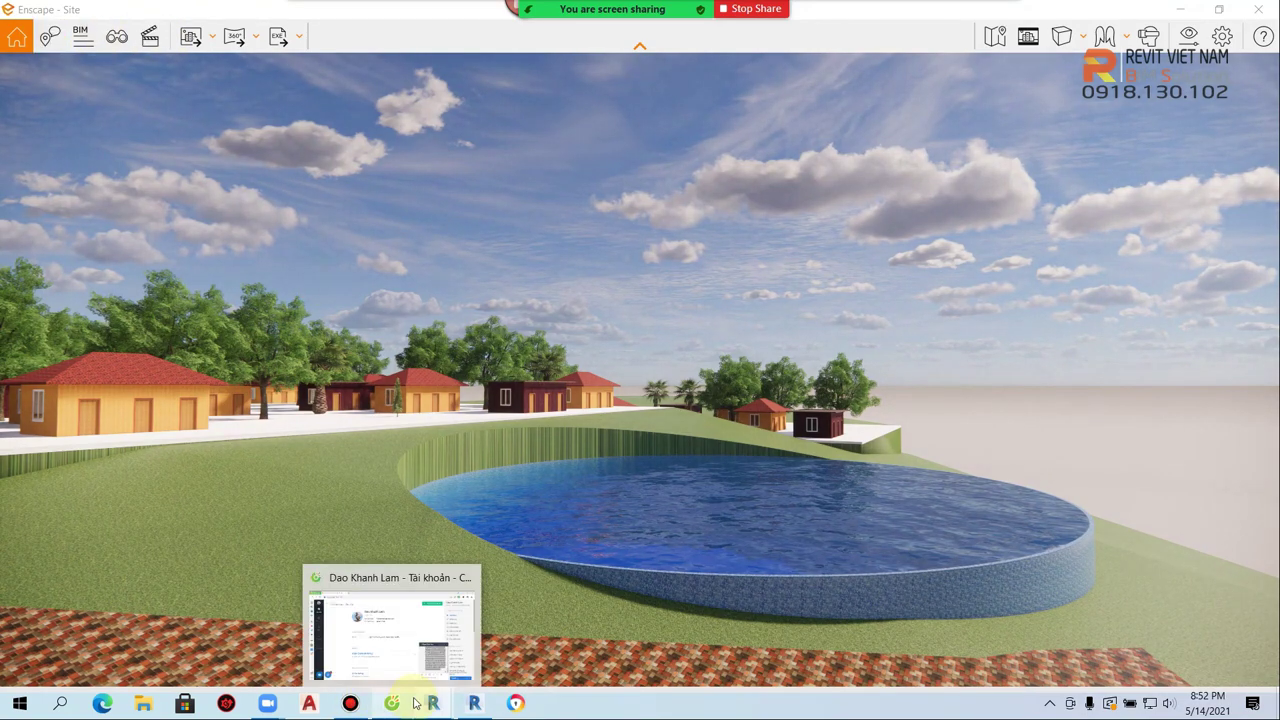
left_click(370, 650)
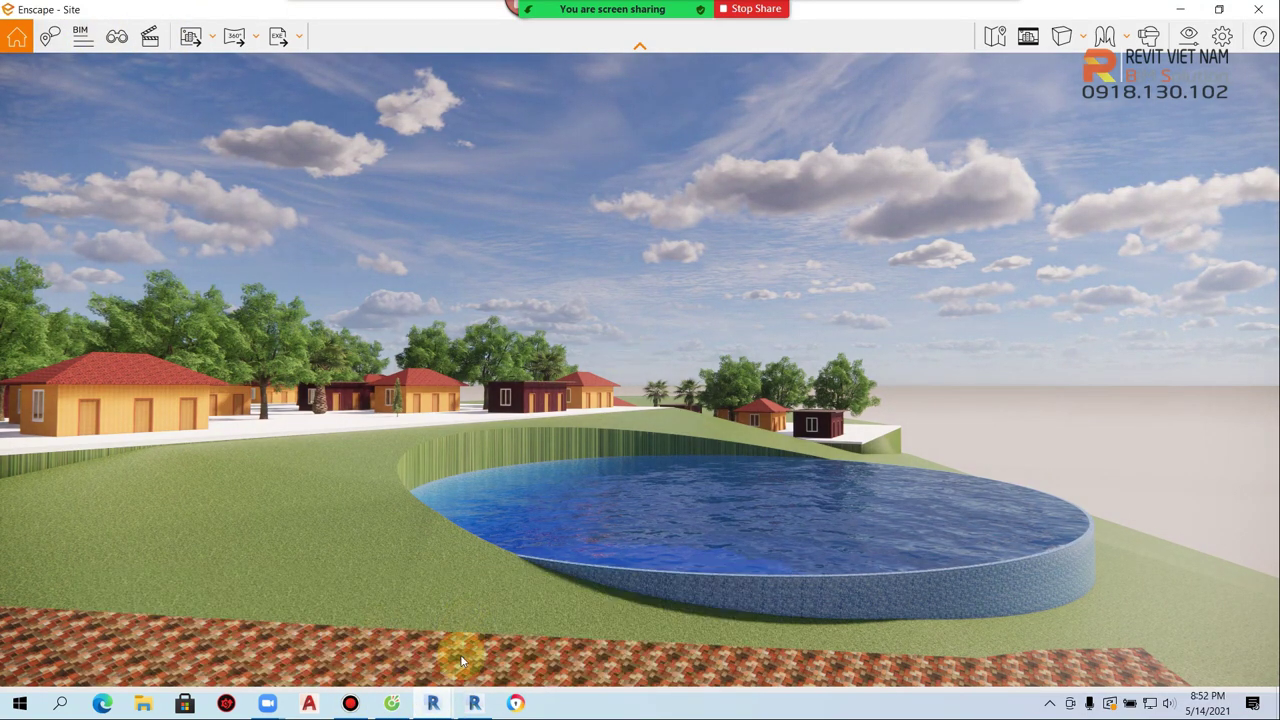
mouse_move(433, 703)
left_click(517, 643)
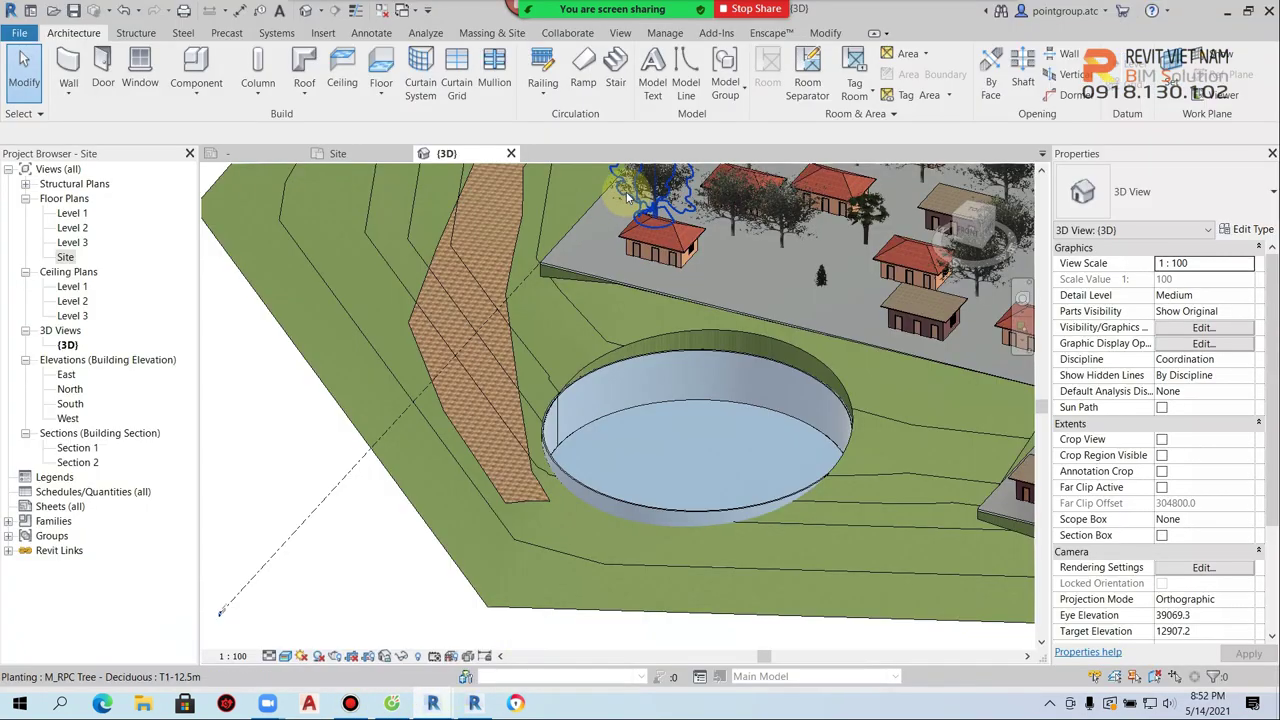
In the Enscape Asset Library, filter to People and choose the sitting man asset
left_click(766, 33)
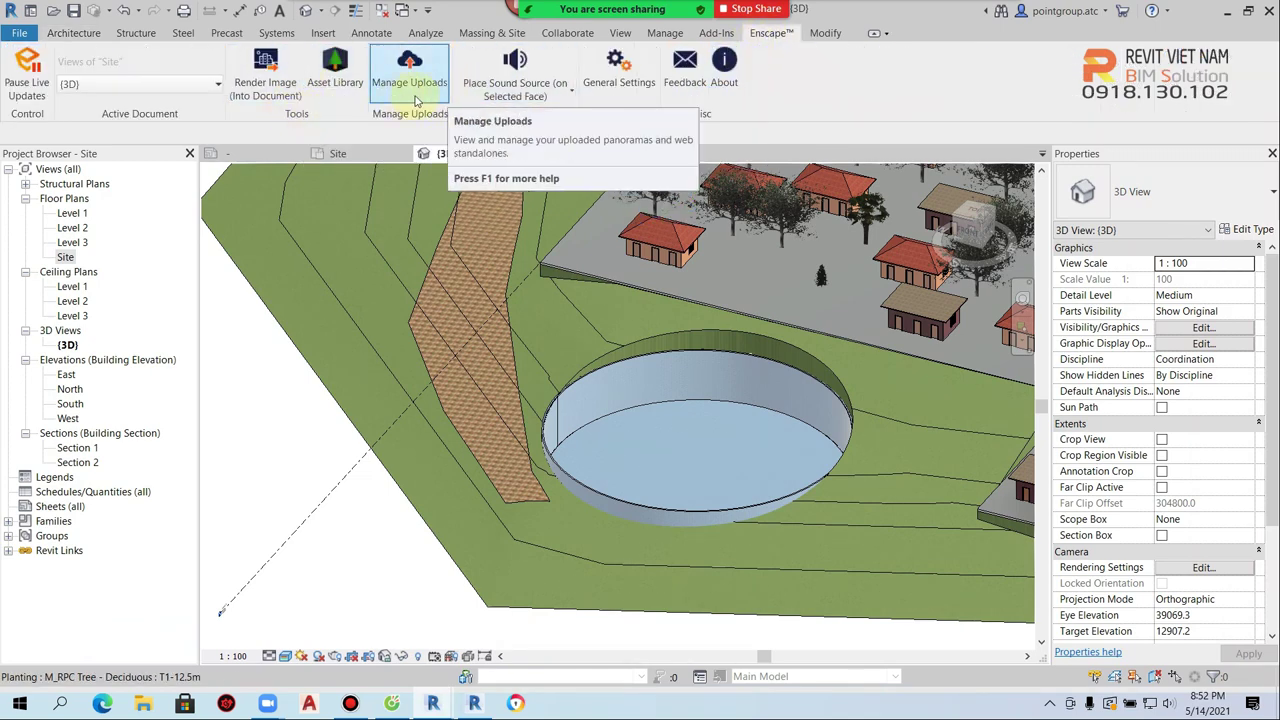
left_click(335, 70)
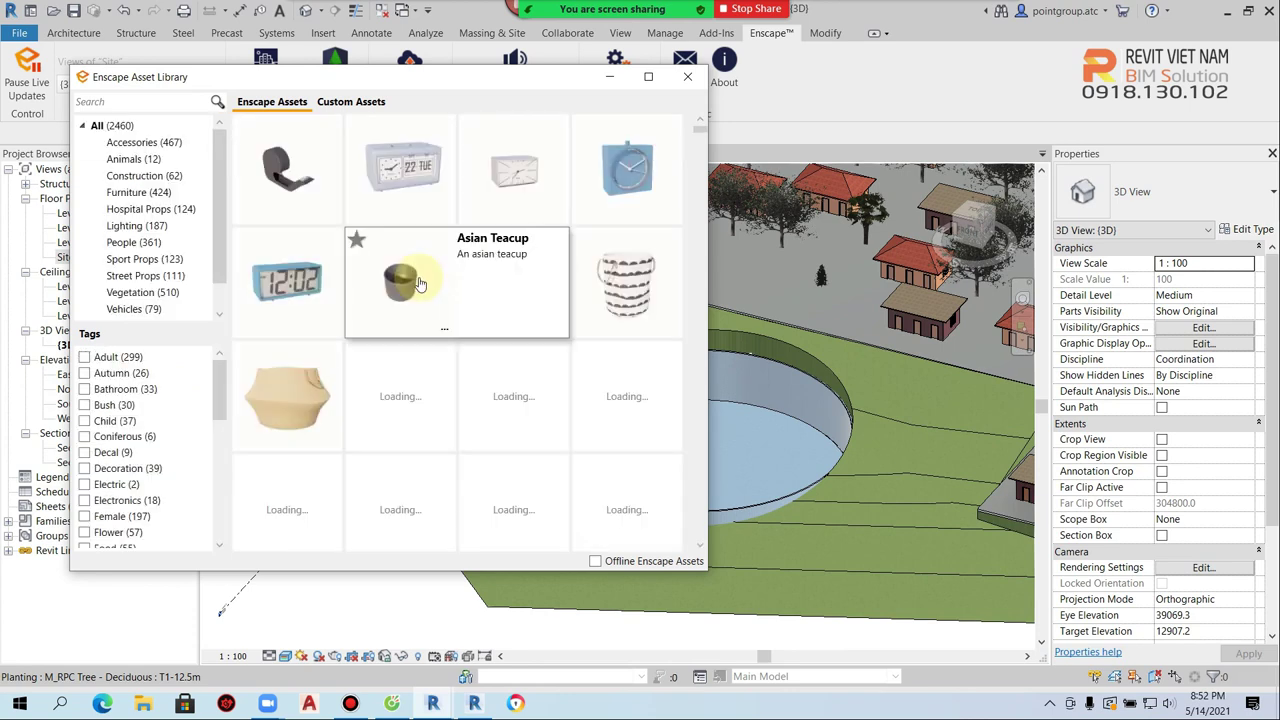
scroll(150, 400, "down", 2)
scroll(168, 425, "down", 2)
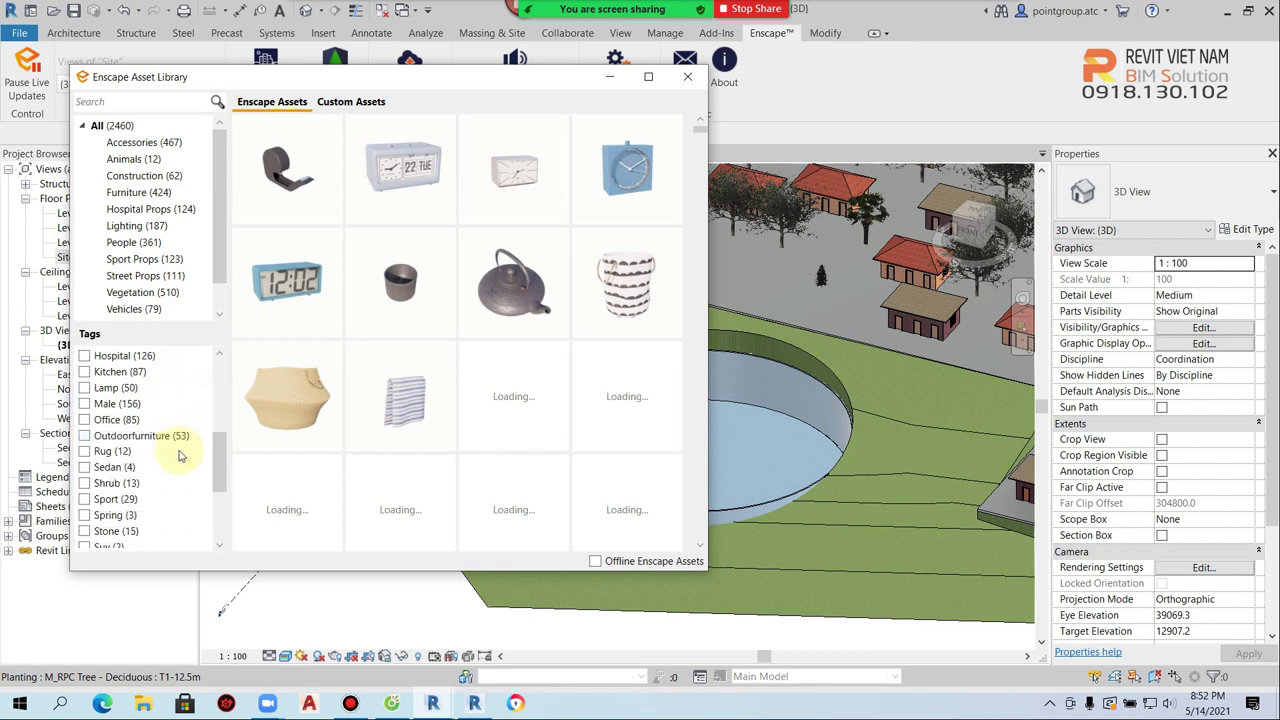
scroll(180, 450, "up", 4)
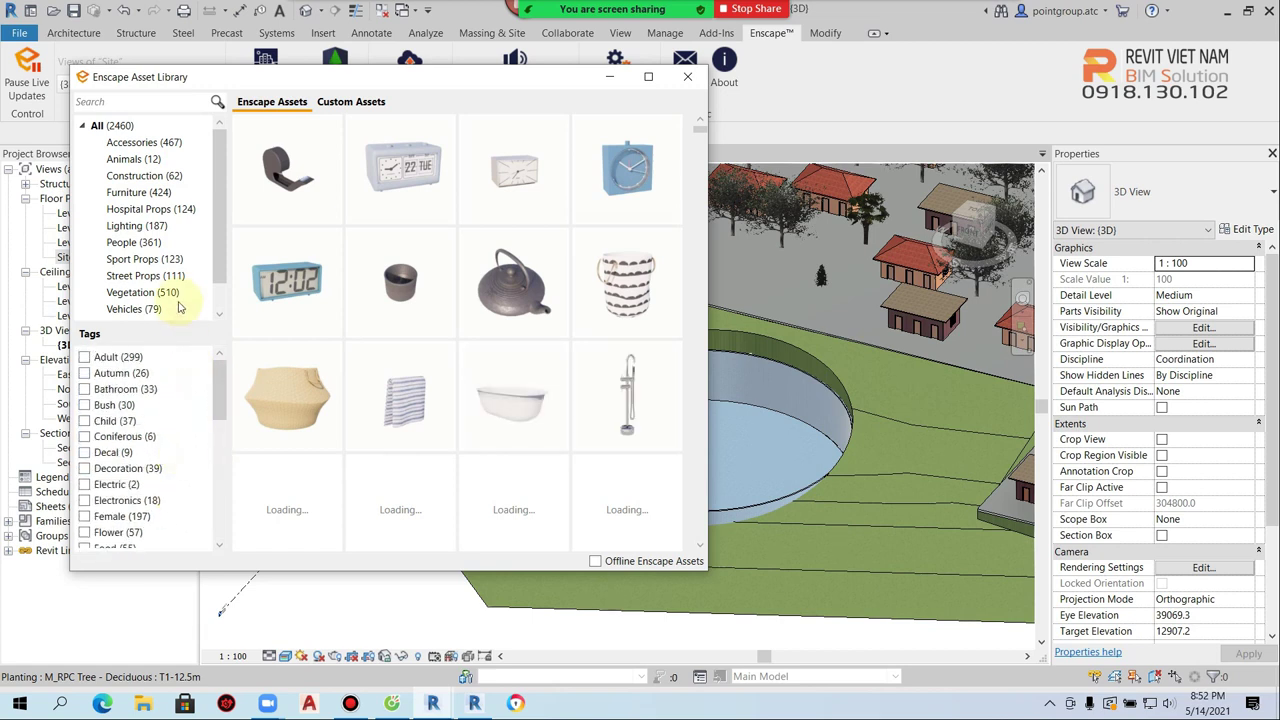
left_click(133, 245)
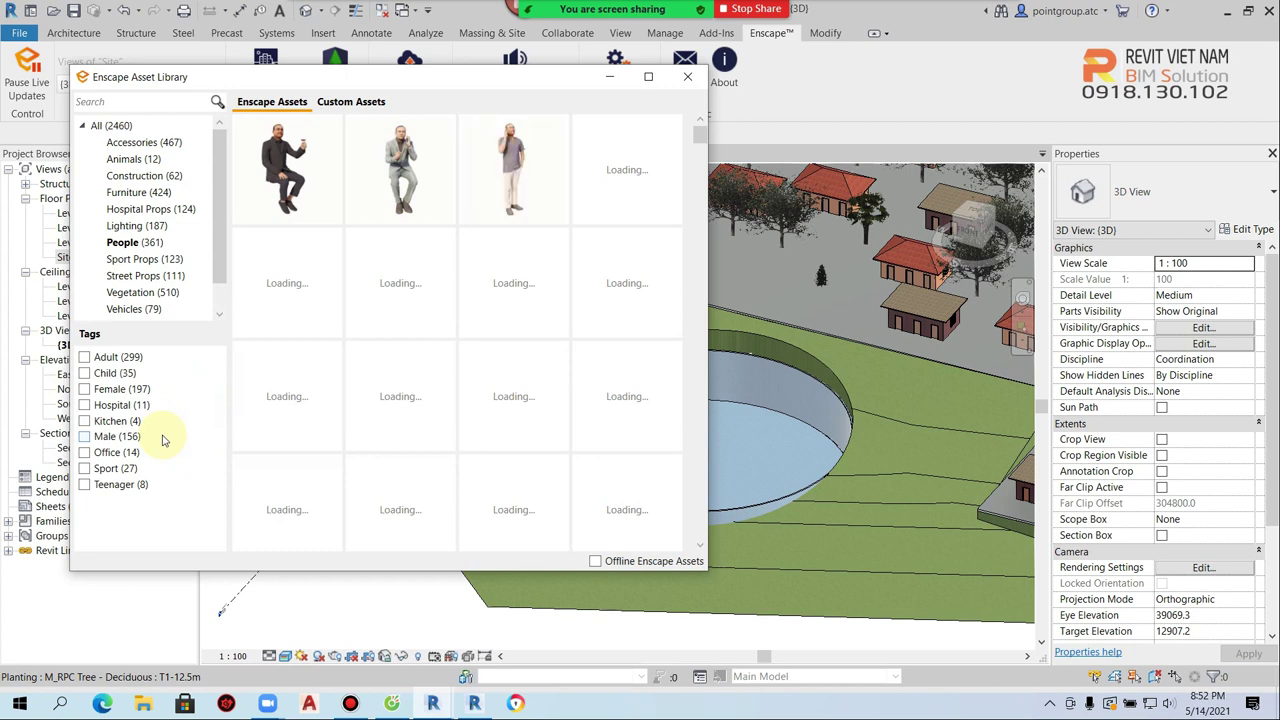
scroll(472, 354, "down", 1)
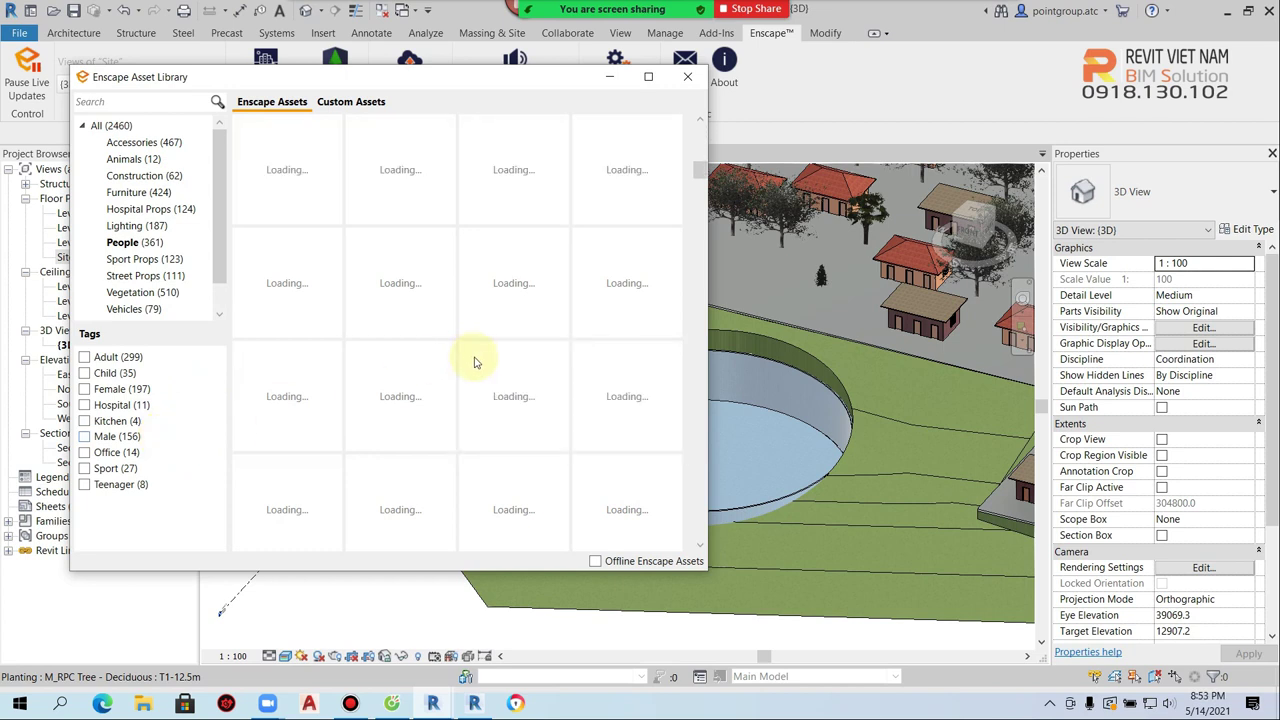
scroll(478, 380, "up", 1)
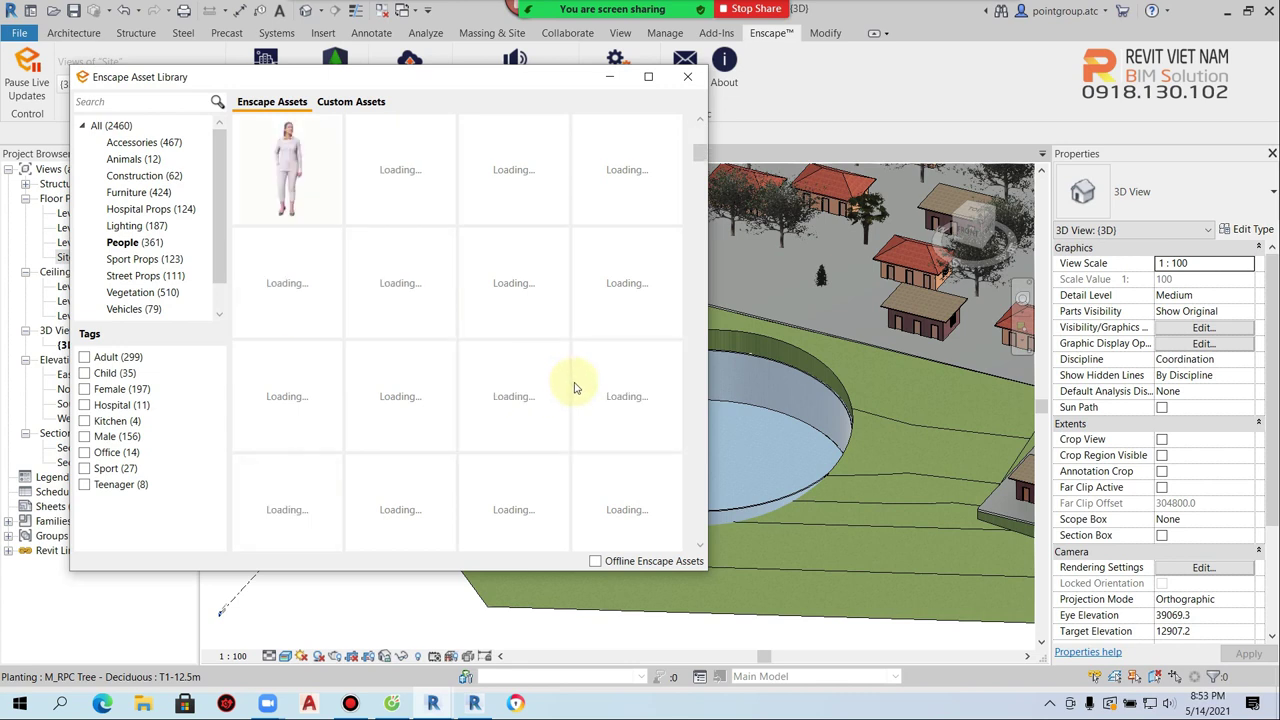
scroll(576, 390, "down", 2)
left_click_drag(697, 195, 713, 537)
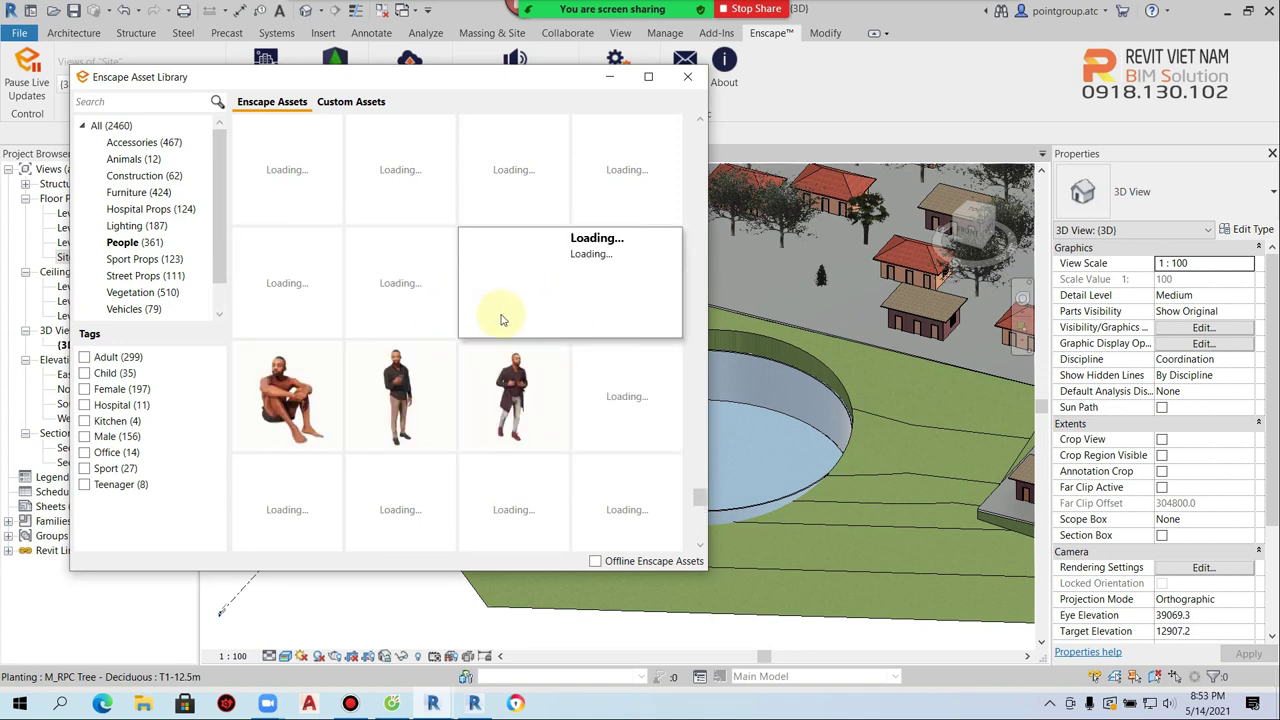
left_click(302, 405)
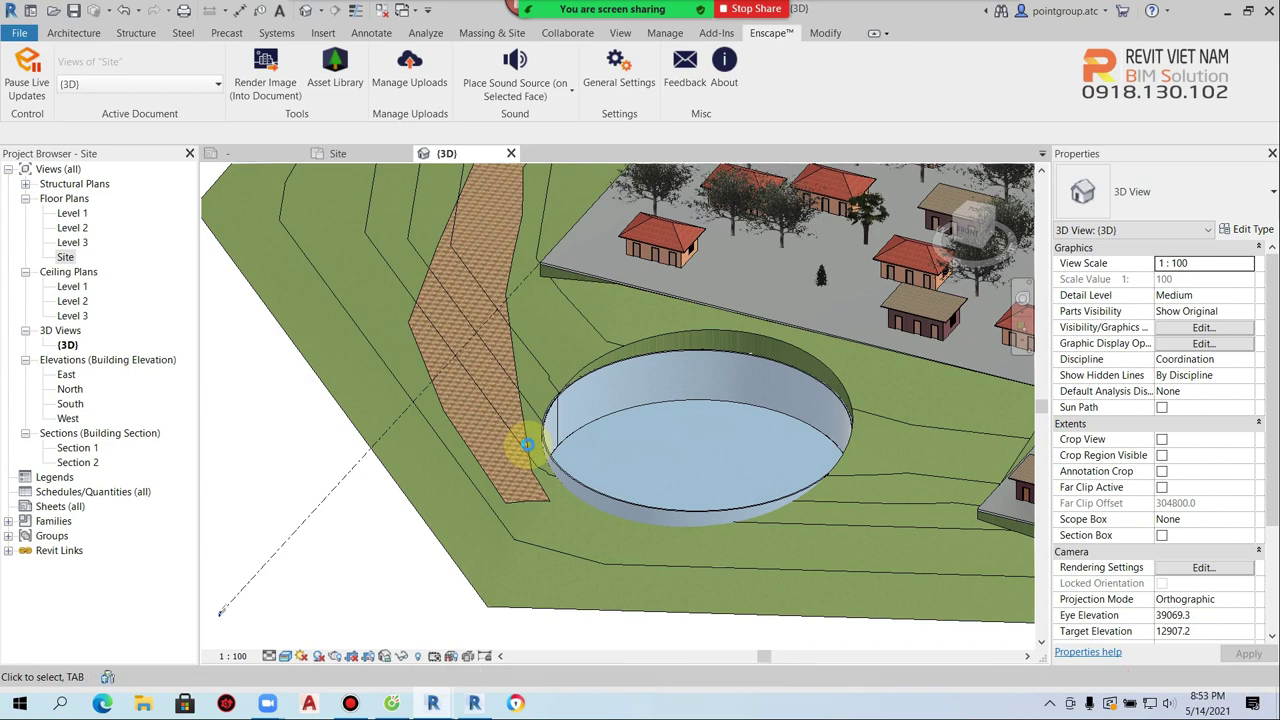
Place the seated figure on the pool's far rim and switch to the Top view
left_click(530, 450)
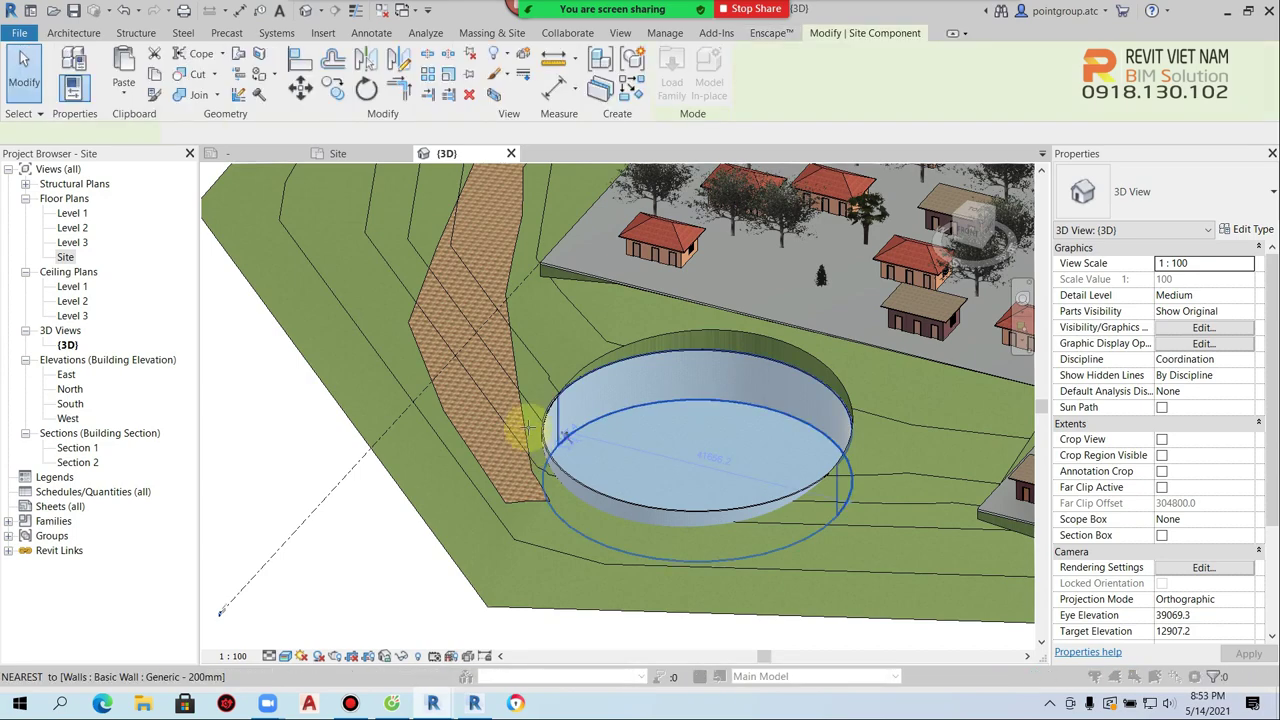
scroll(570, 410, "down", 3)
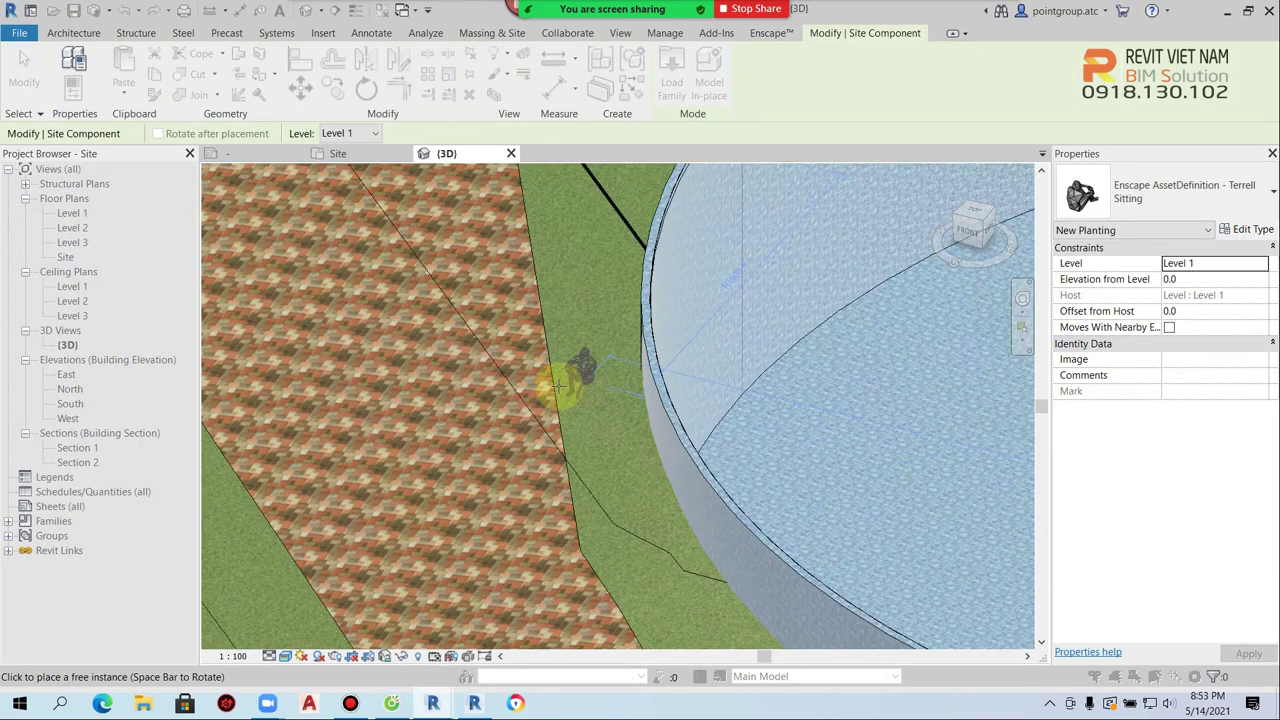
middle_click_drag(565, 390, 600, 480)
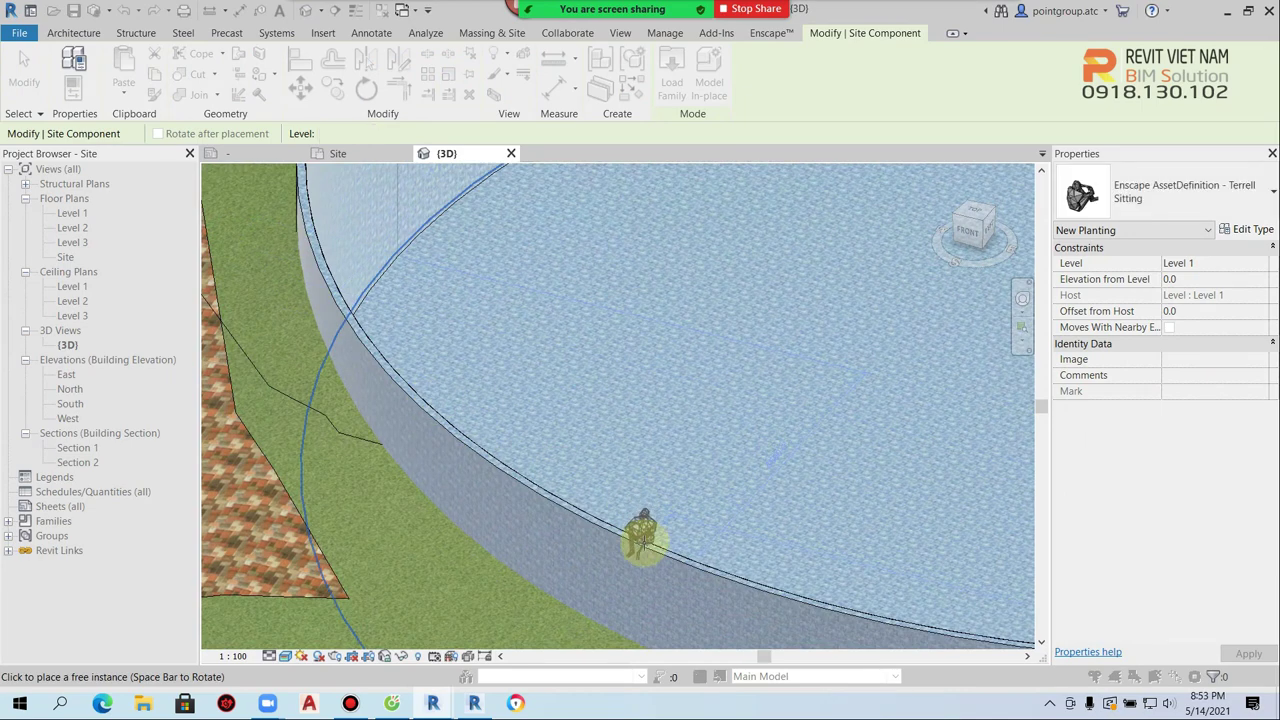
scroll(634, 480, "down", 3)
middle_click_drag(714, 300, 258, 425)
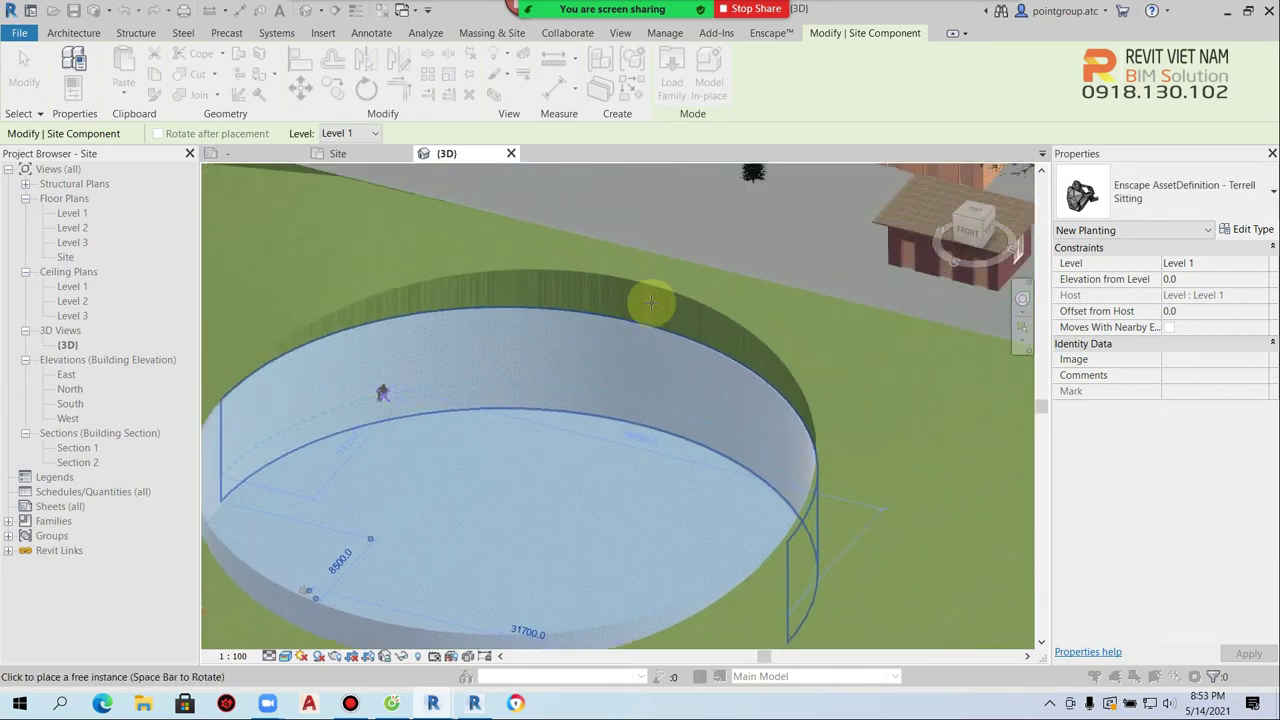
left_click(651, 279)
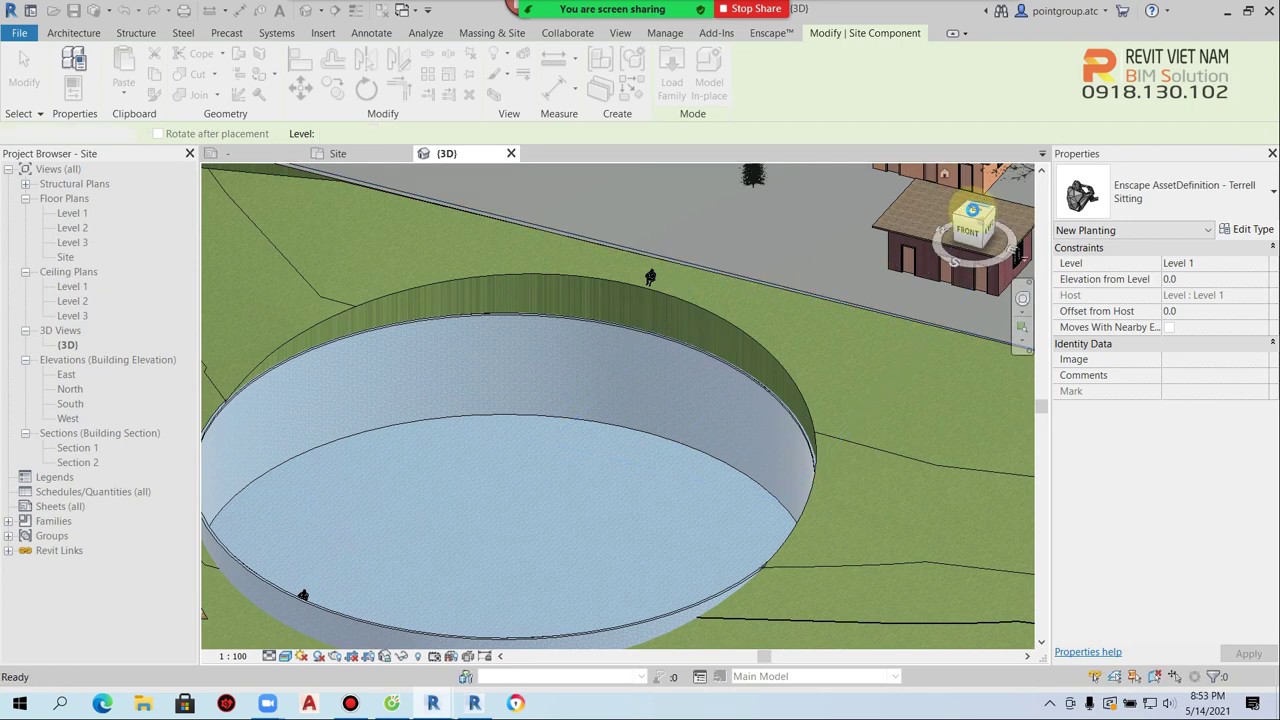
left_click(972, 212)
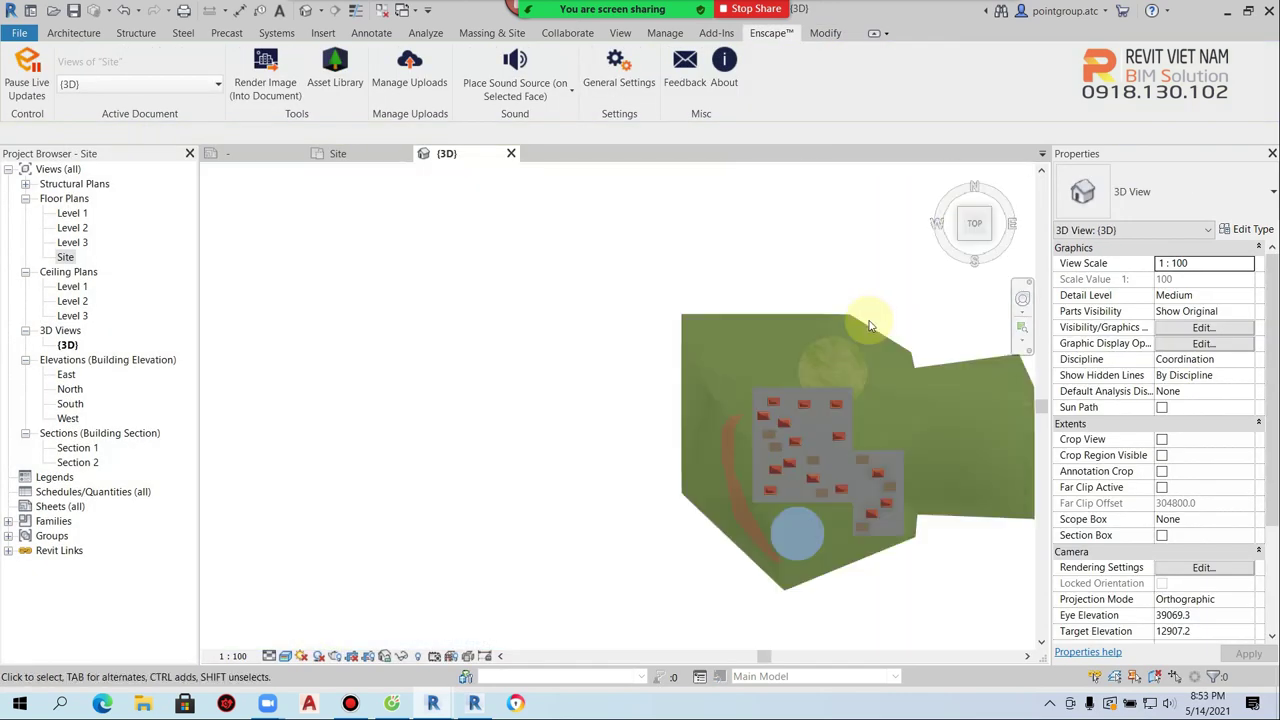
Drag the placed seated figure onto the pool edge
scroll(526, 461, "up", 2)
scroll(609, 394, "up", 3)
scroll(596, 287, "up", 2)
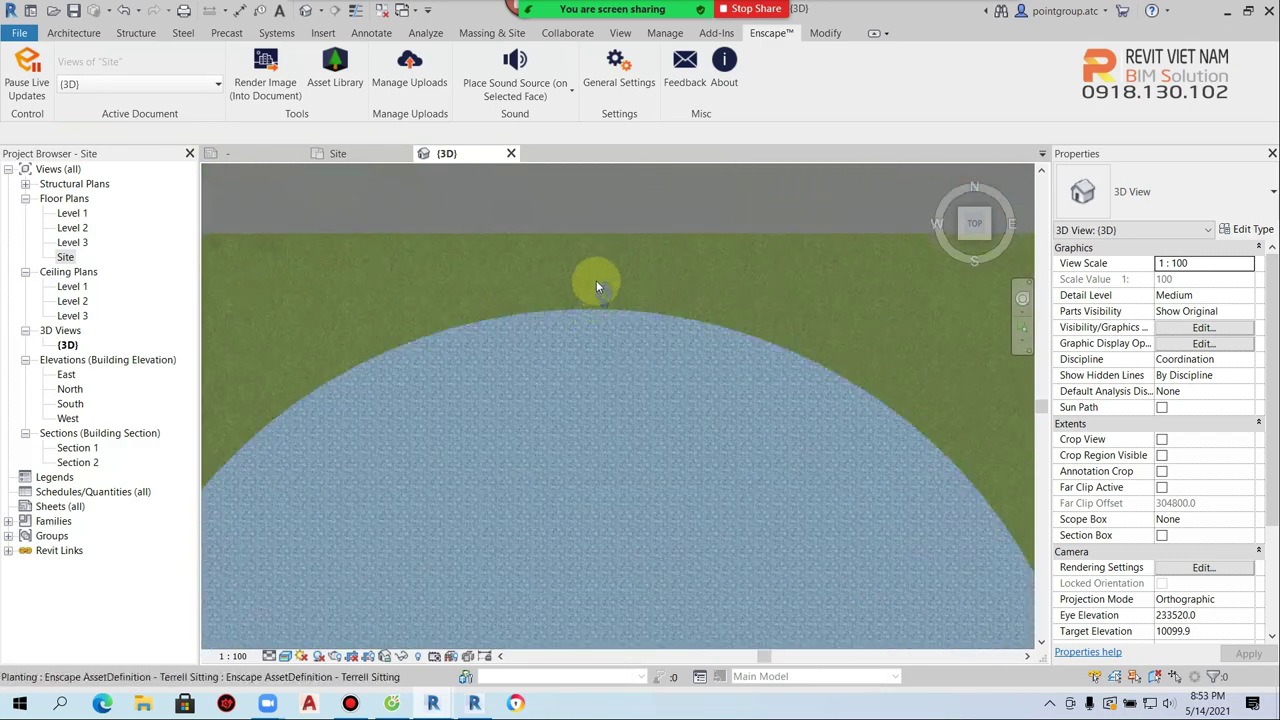
scroll(596, 287, "up", 2)
scroll(609, 300, "up", 1)
left_click(617, 305)
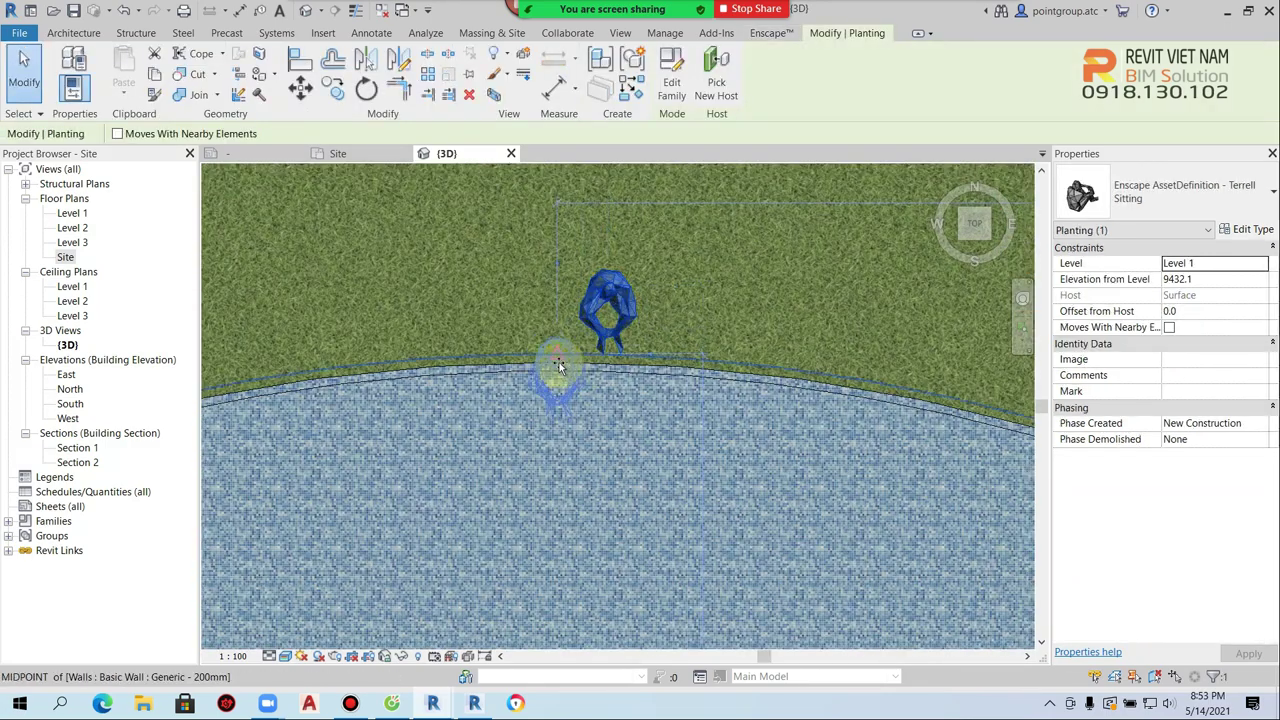
left_click_drag(620, 305, 585, 396)
scroll(589, 399, "down", 5)
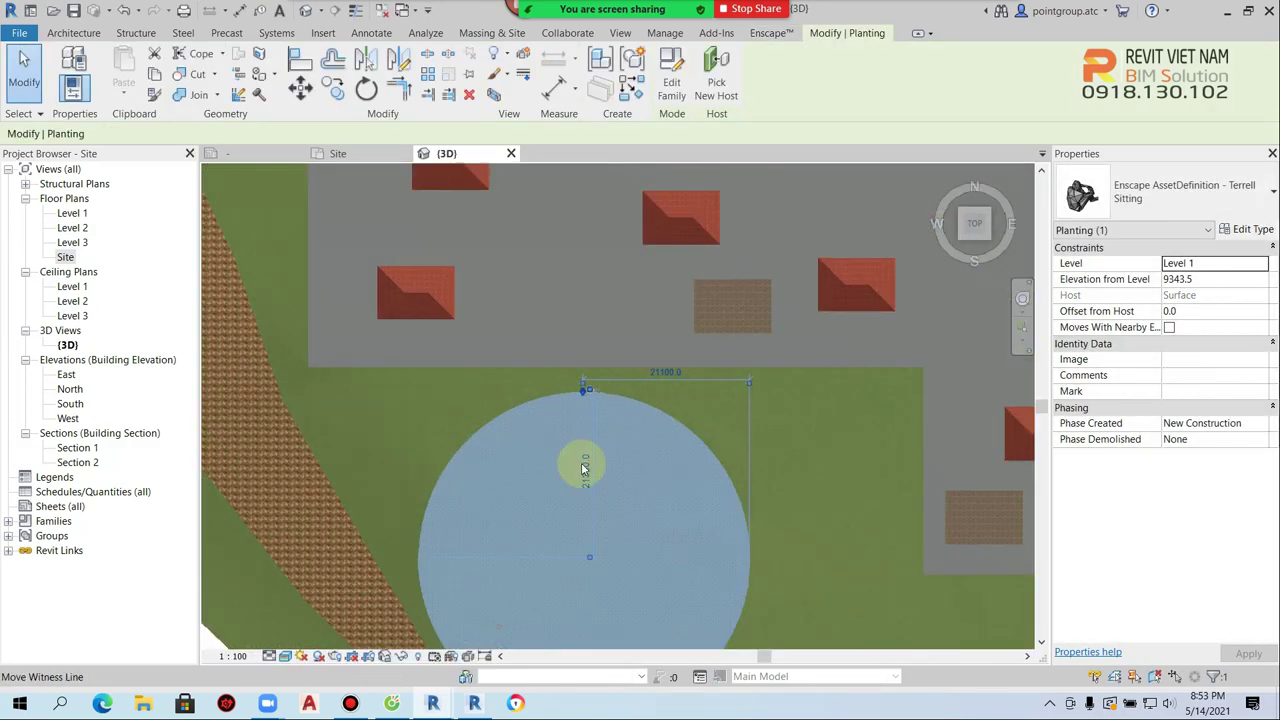
scroll(539, 412, "down", 3)
scroll(535, 423, "up", 5)
key("Escape")
key("Escape")
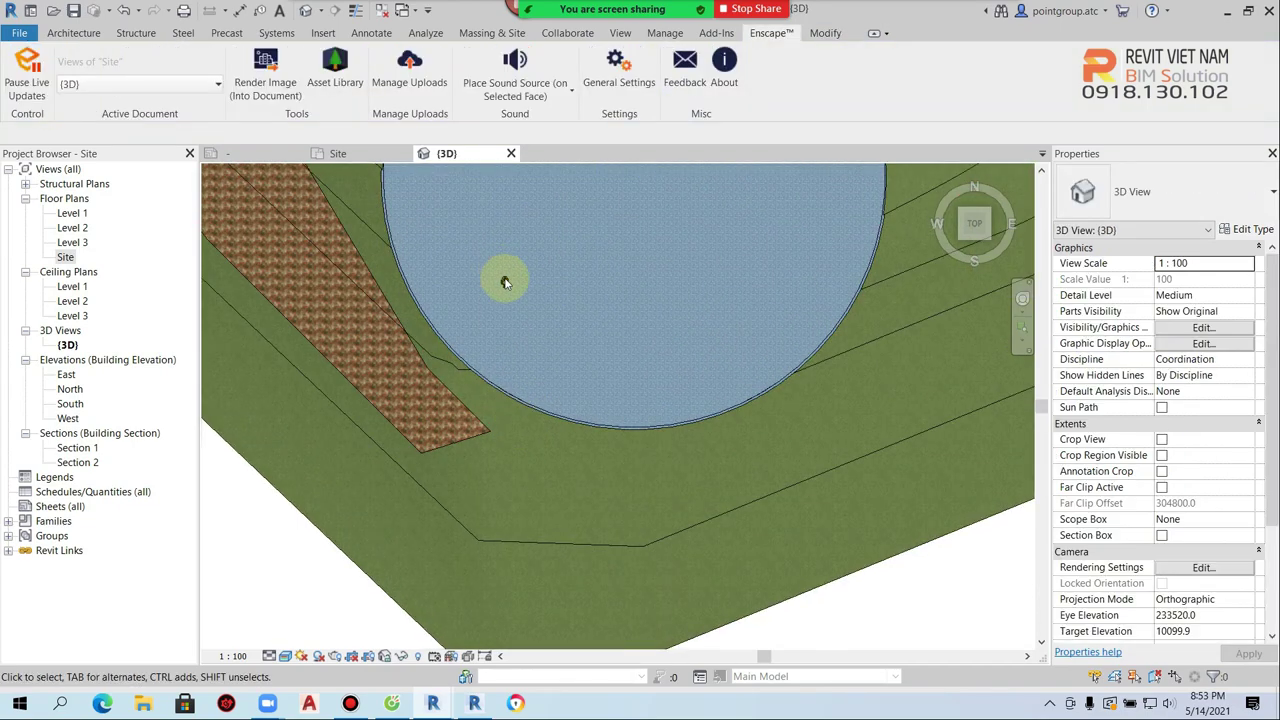
Move the seated figure to sit on the pool's near rim against the curved wall
scroll(503, 280, "up", 1)
scroll(502, 283, "up", 1)
scroll(508, 281, "up", 2)
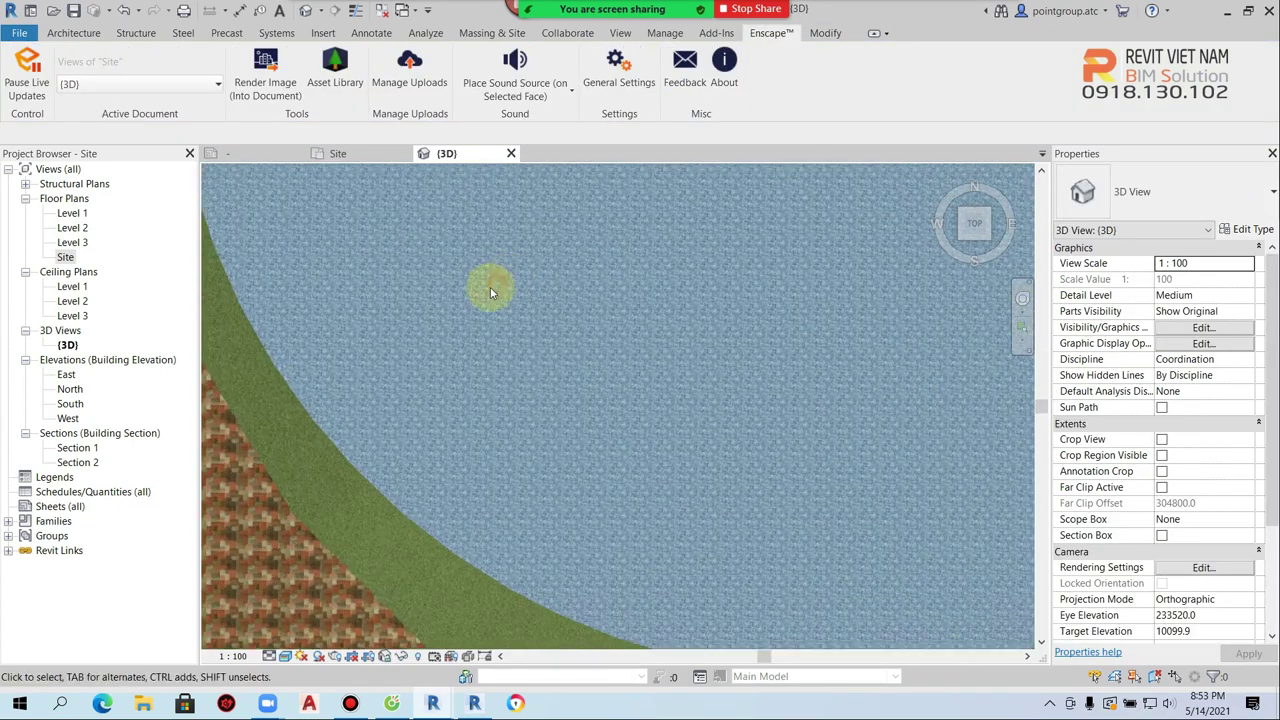
scroll(505, 283, "up", 1)
scroll(510, 275, "up", 1)
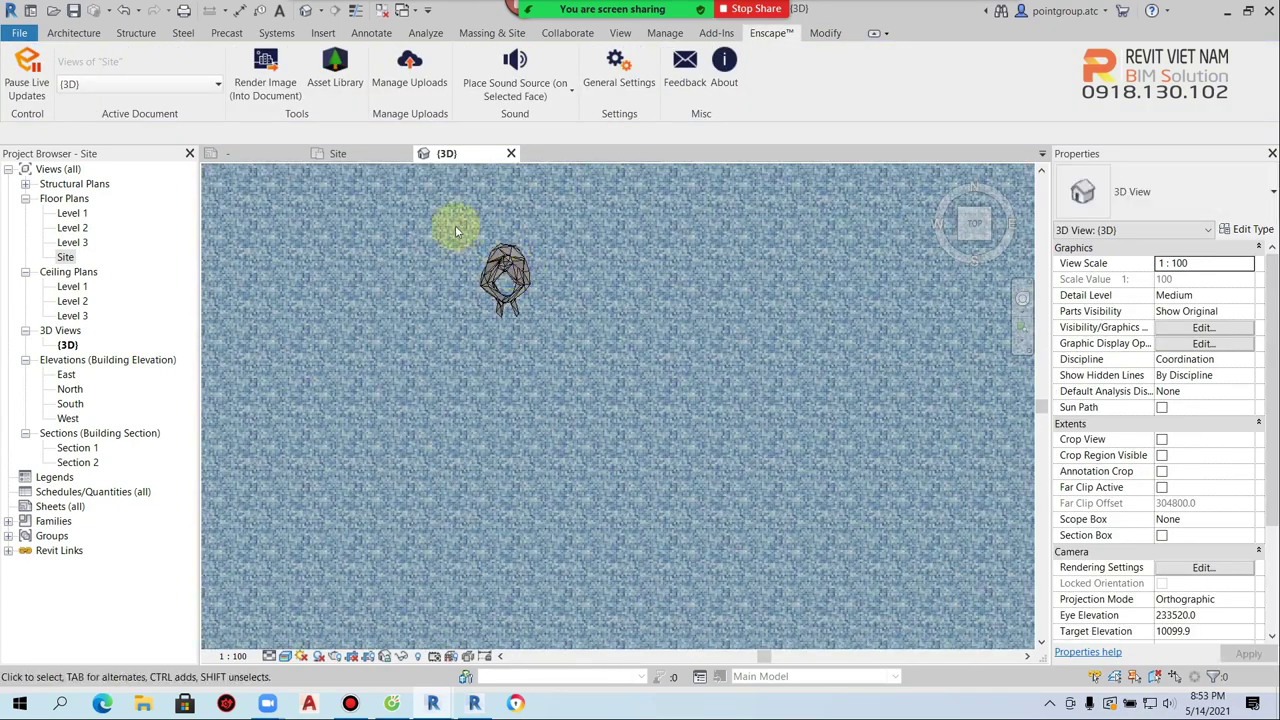
left_click(525, 295)
scroll(543, 312, "down", 2)
scroll(535, 305, "down", 2)
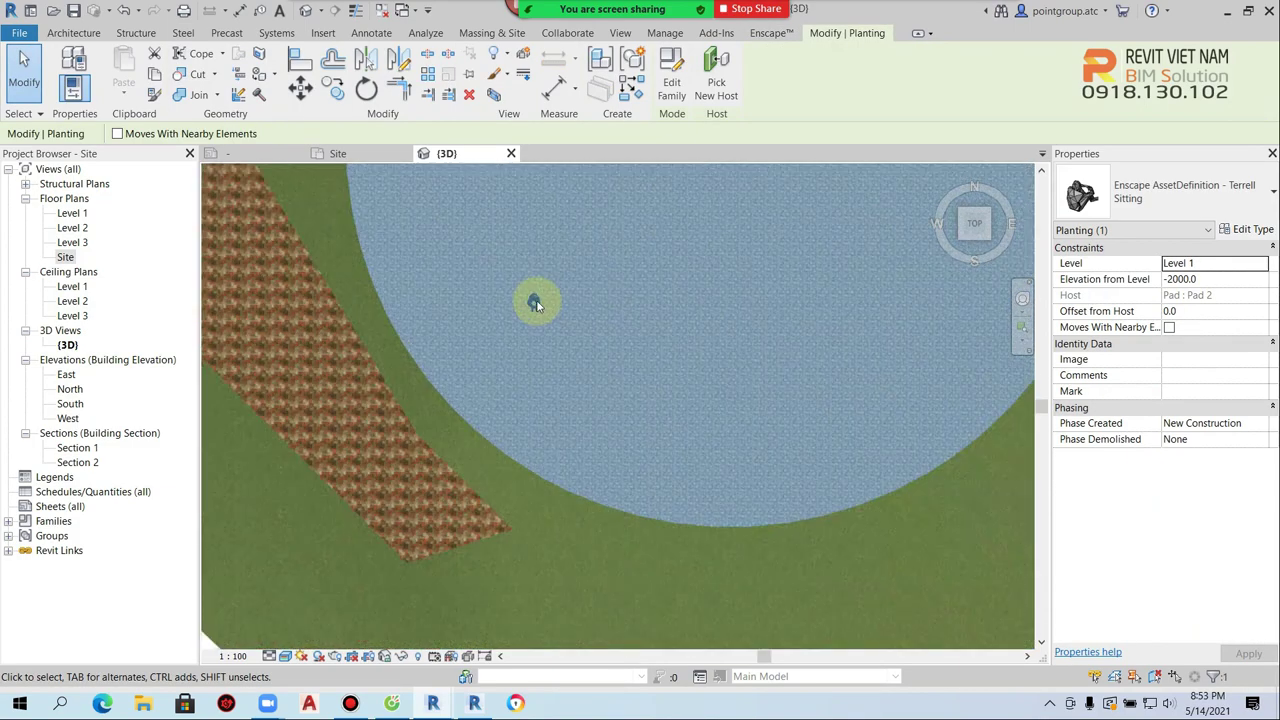
scroll(530, 300, "up", 1)
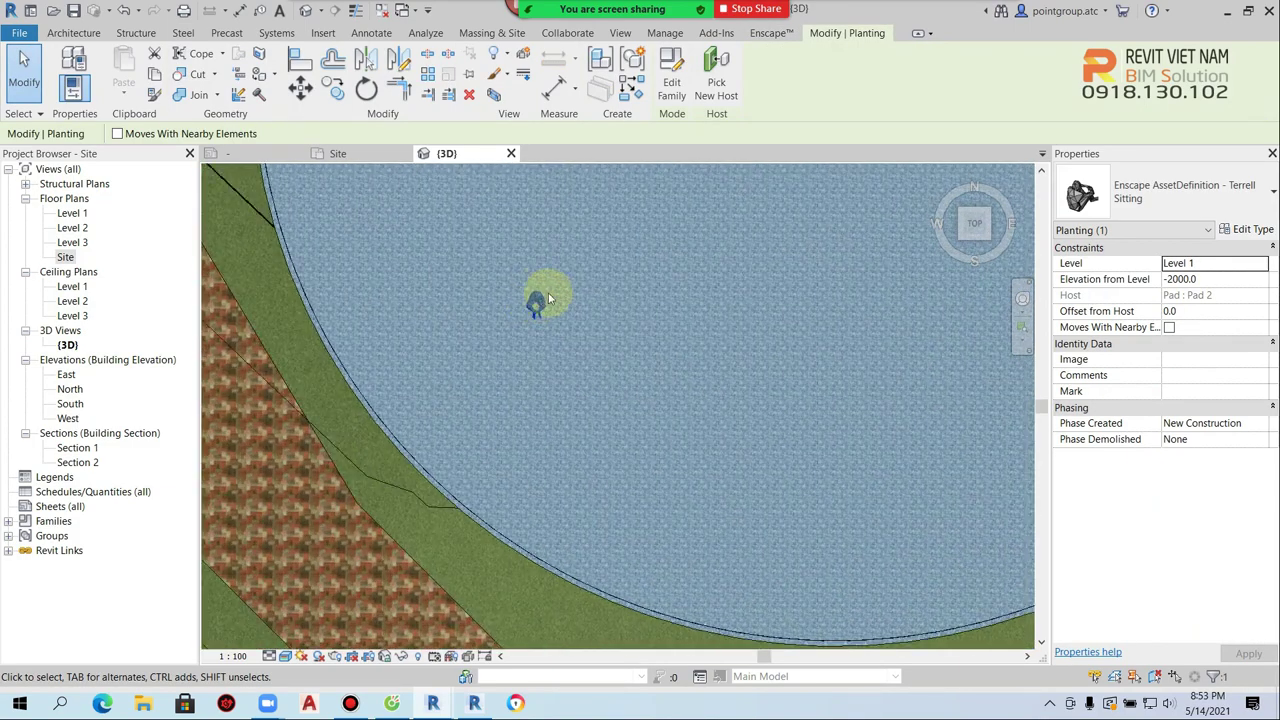
left_click(300, 88)
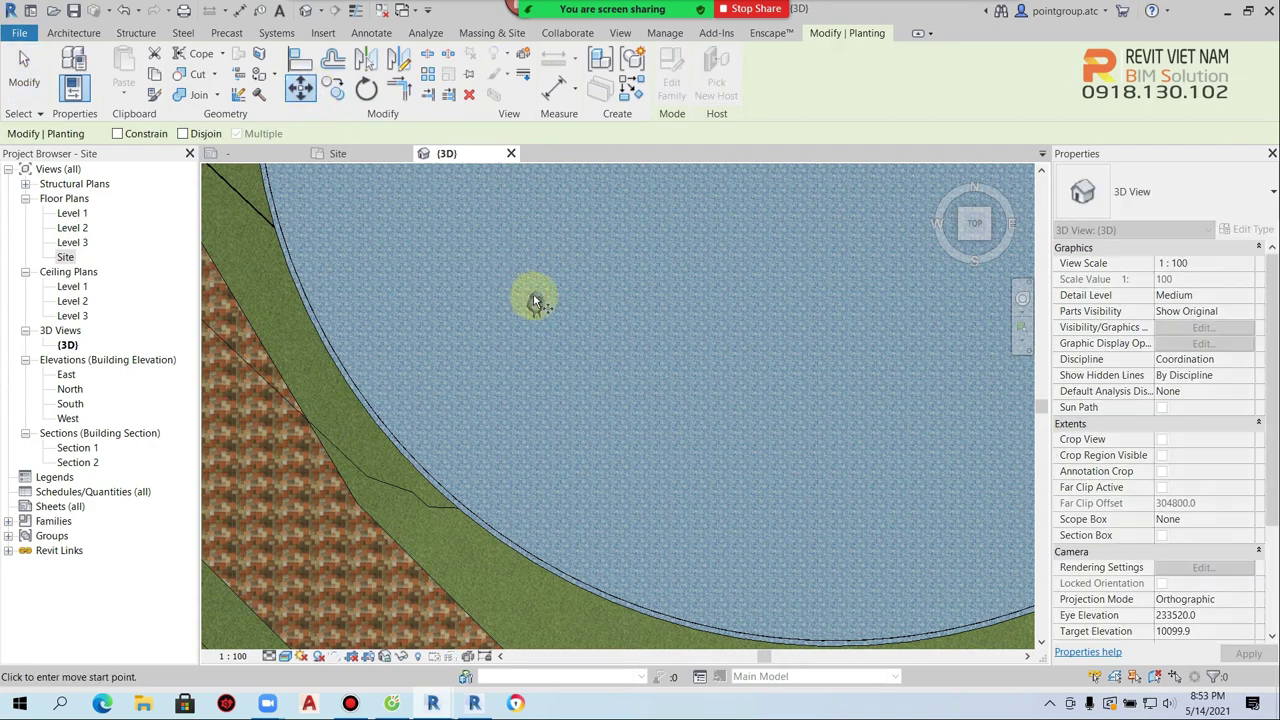
scroll(530, 320, "up", 2)
scroll(624, 434, "up", 2)
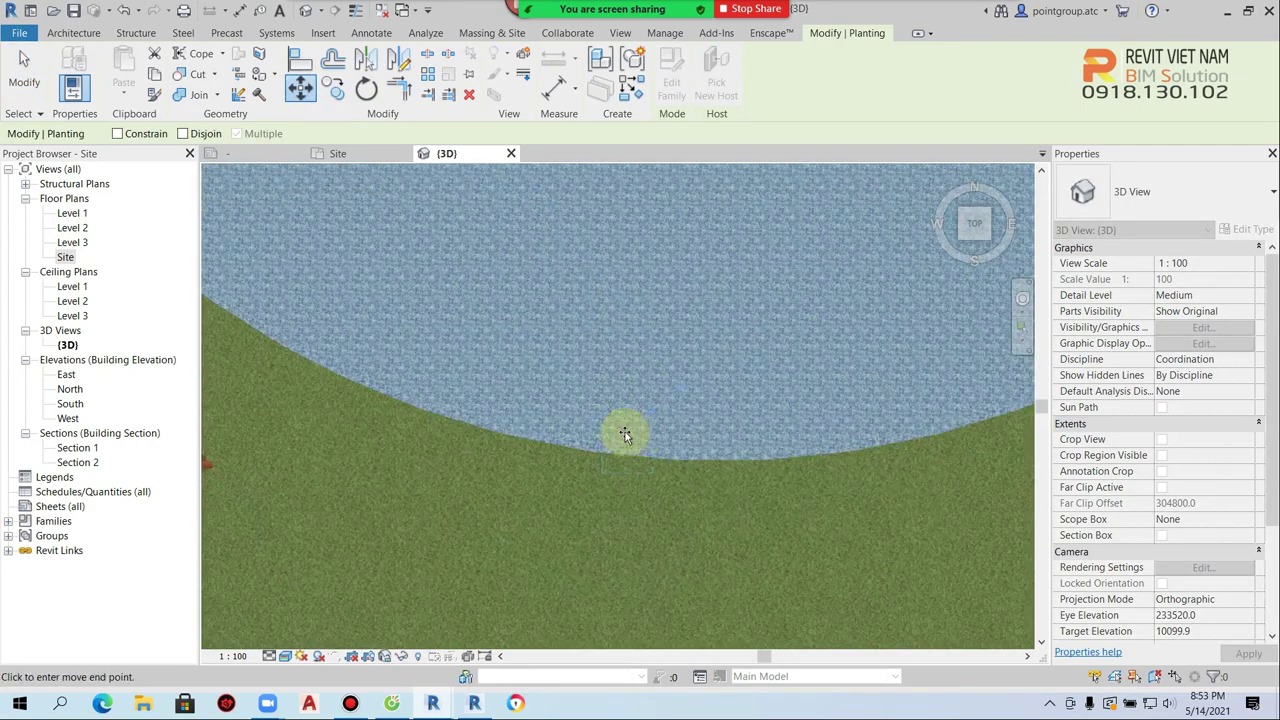
left_click(738, 444)
scroll(750, 447, "up", 2)
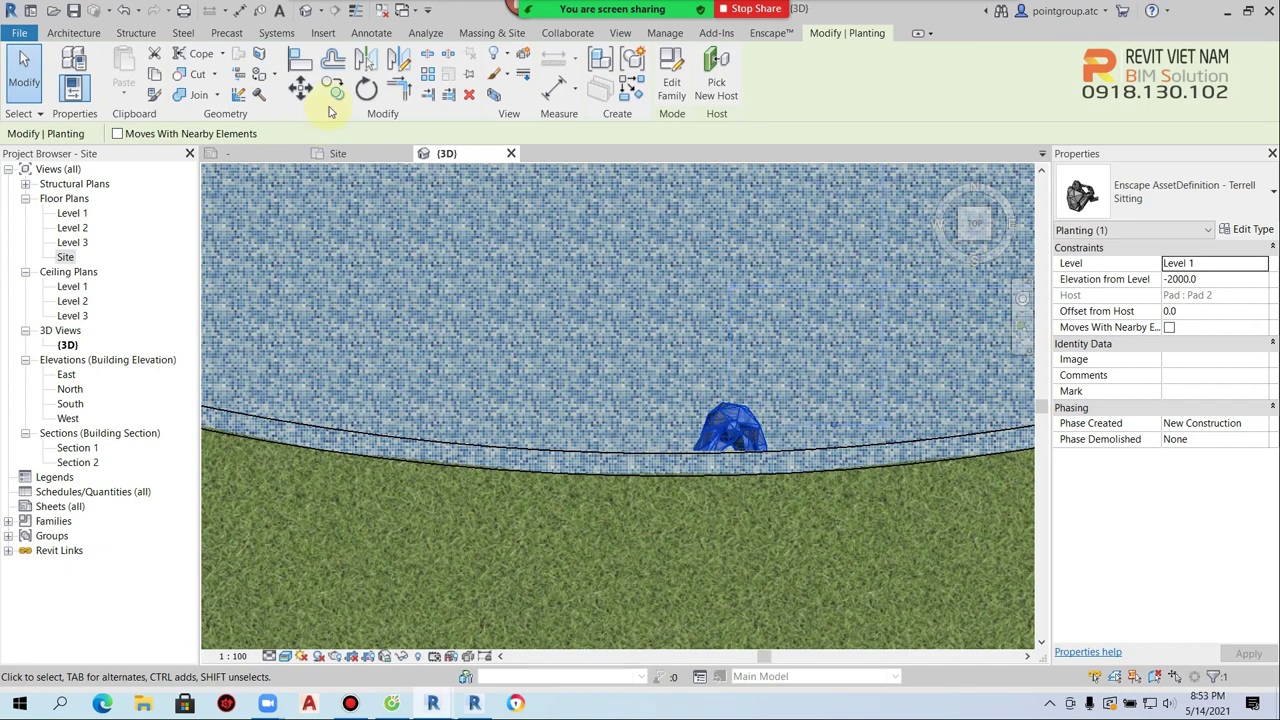
left_click(728, 428)
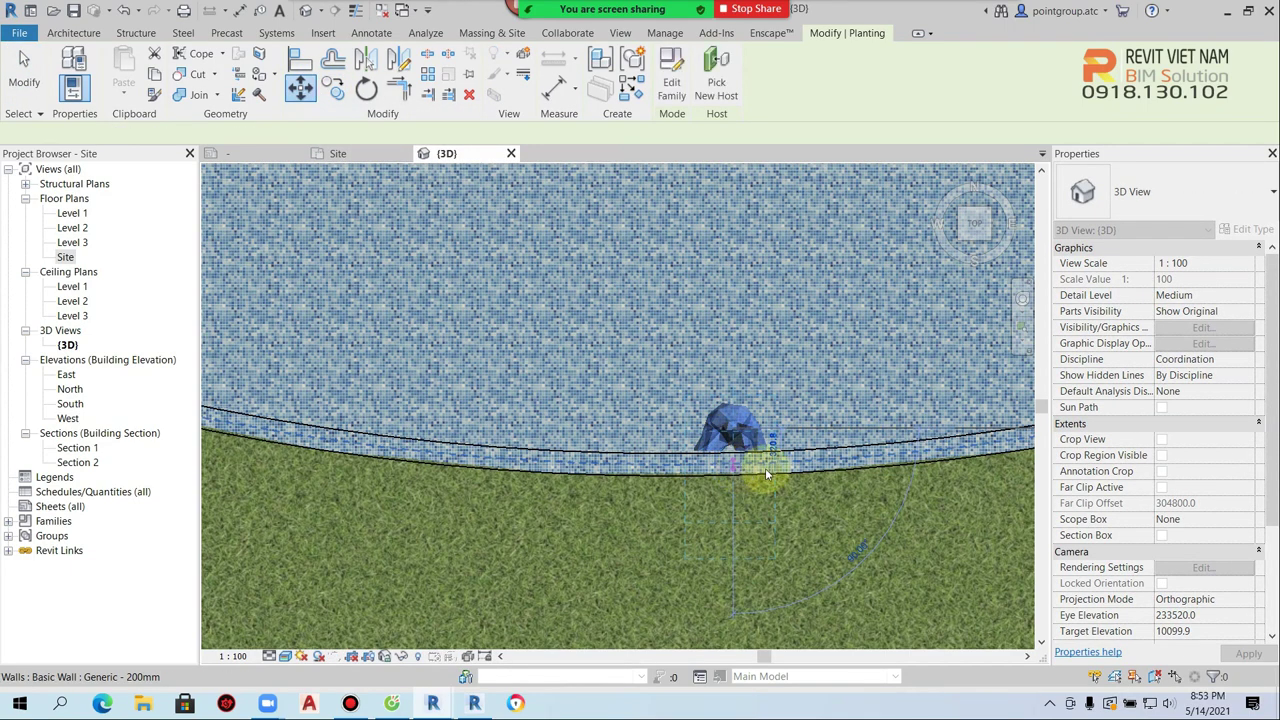
left_click(775, 468)
key("Escape")
Open the Visual Style menu on the view control bar
scroll(578, 493, "down", 3)
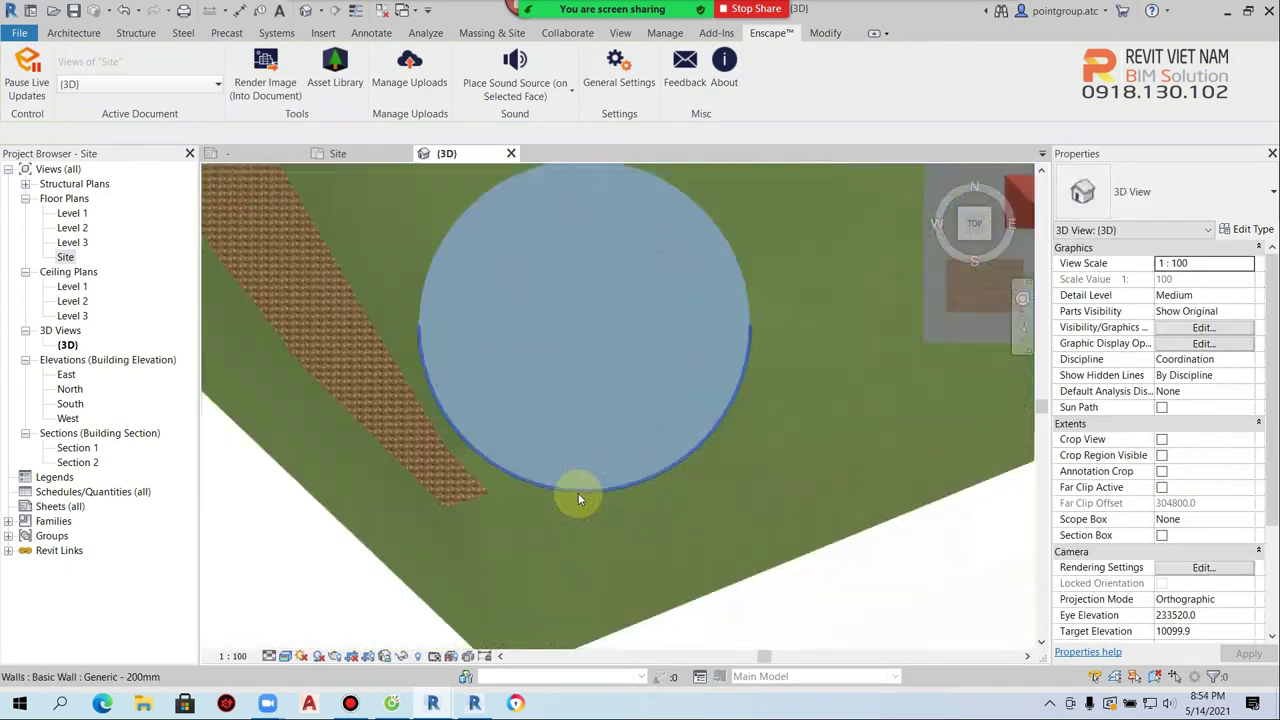
scroll(646, 537, "down", 3)
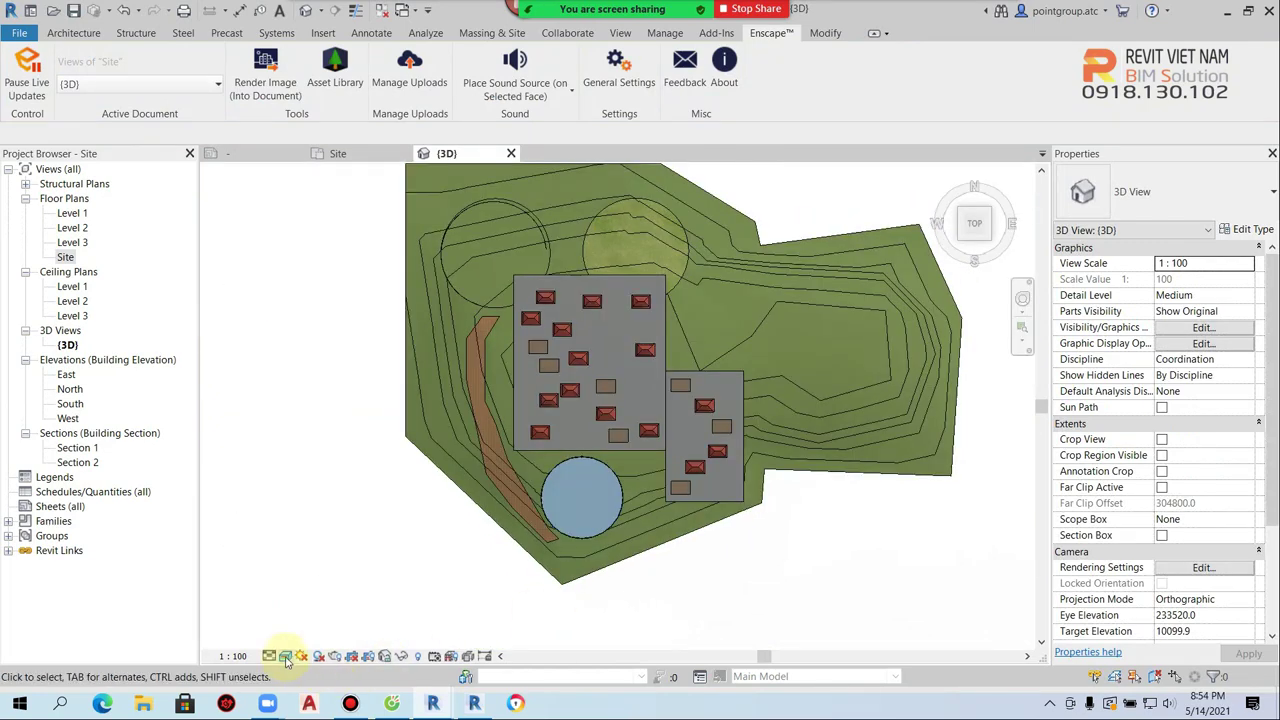
left_click(286, 656)
Set the 3D view to Shaded, then open the Site plan and Section 1
left_click(313, 606)
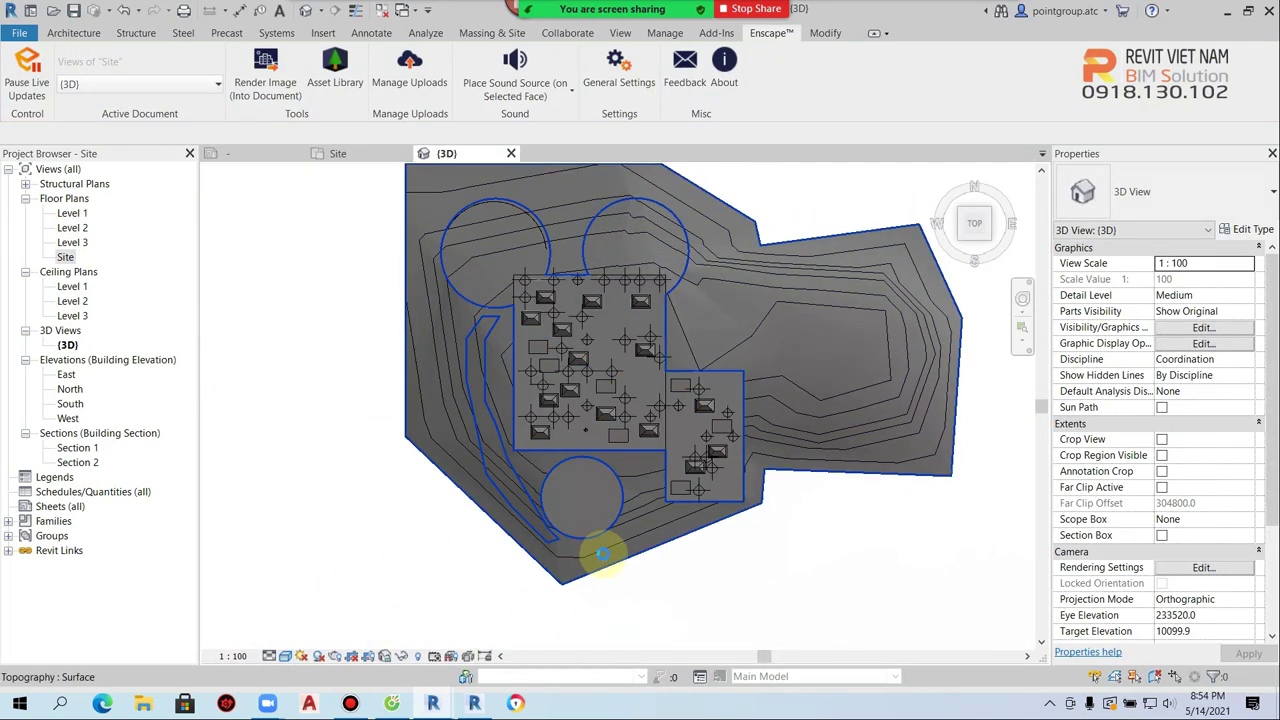
scroll(600, 585, "down", 1)
scroll(608, 594, "down", 2)
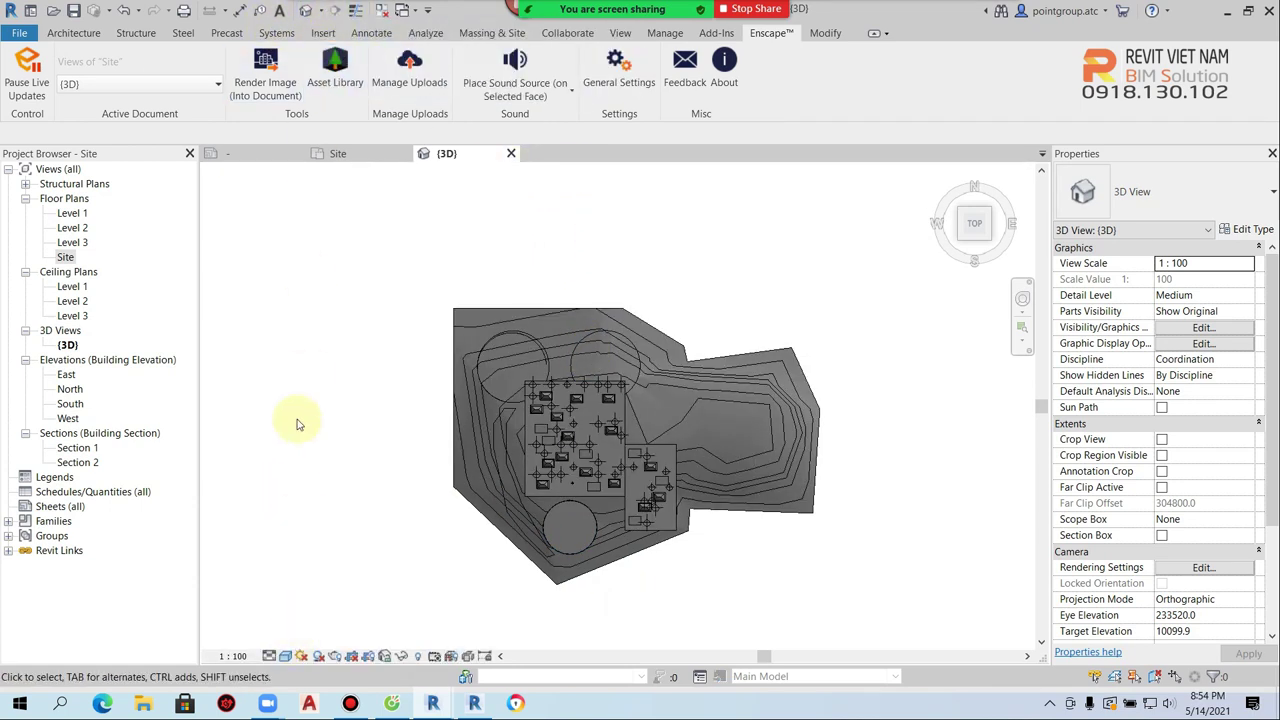
double_click(70, 260)
scroll(671, 466, "down", 5)
middle_click_drag(671, 466, 605, 608)
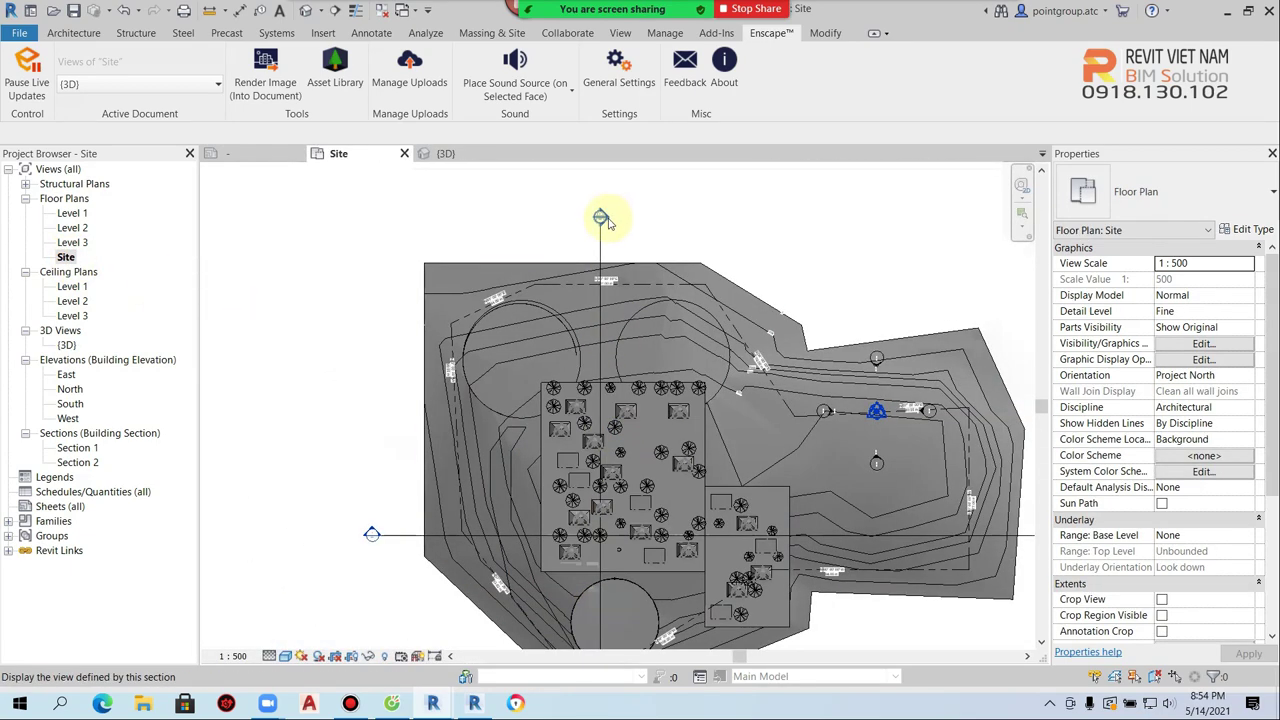
double_click(601, 218)
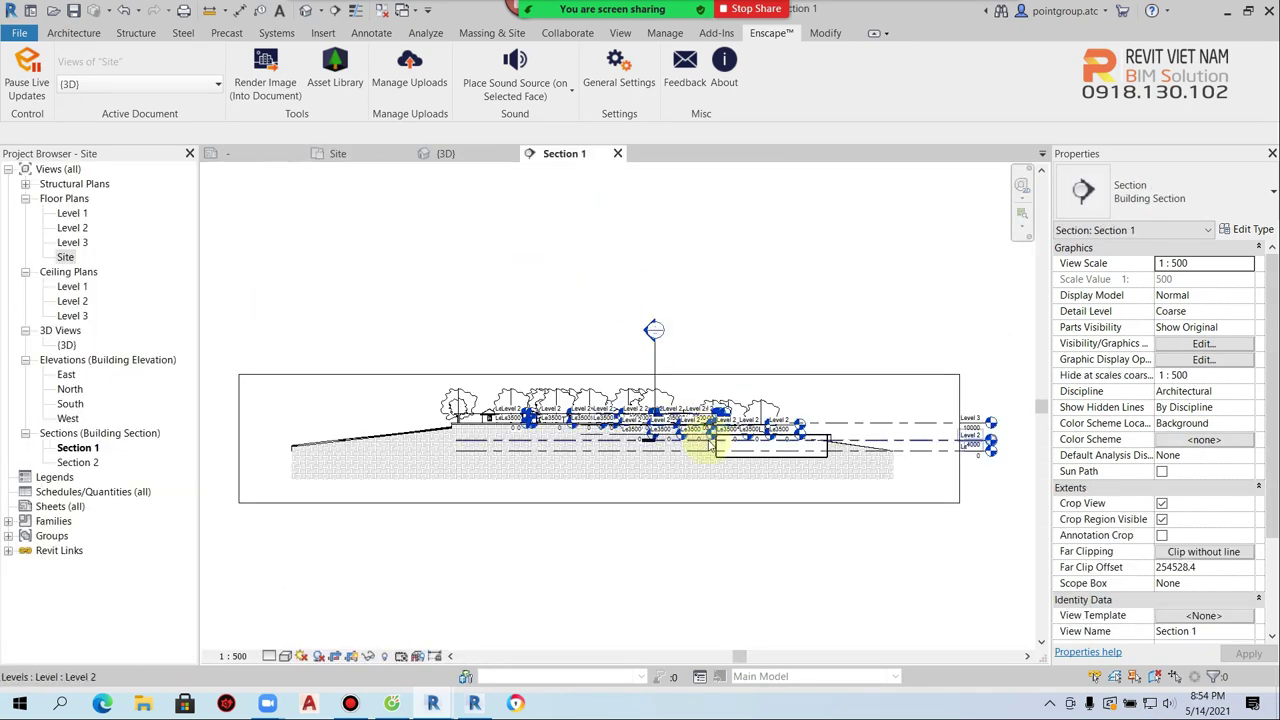
scroll(712, 443, "up", 3)
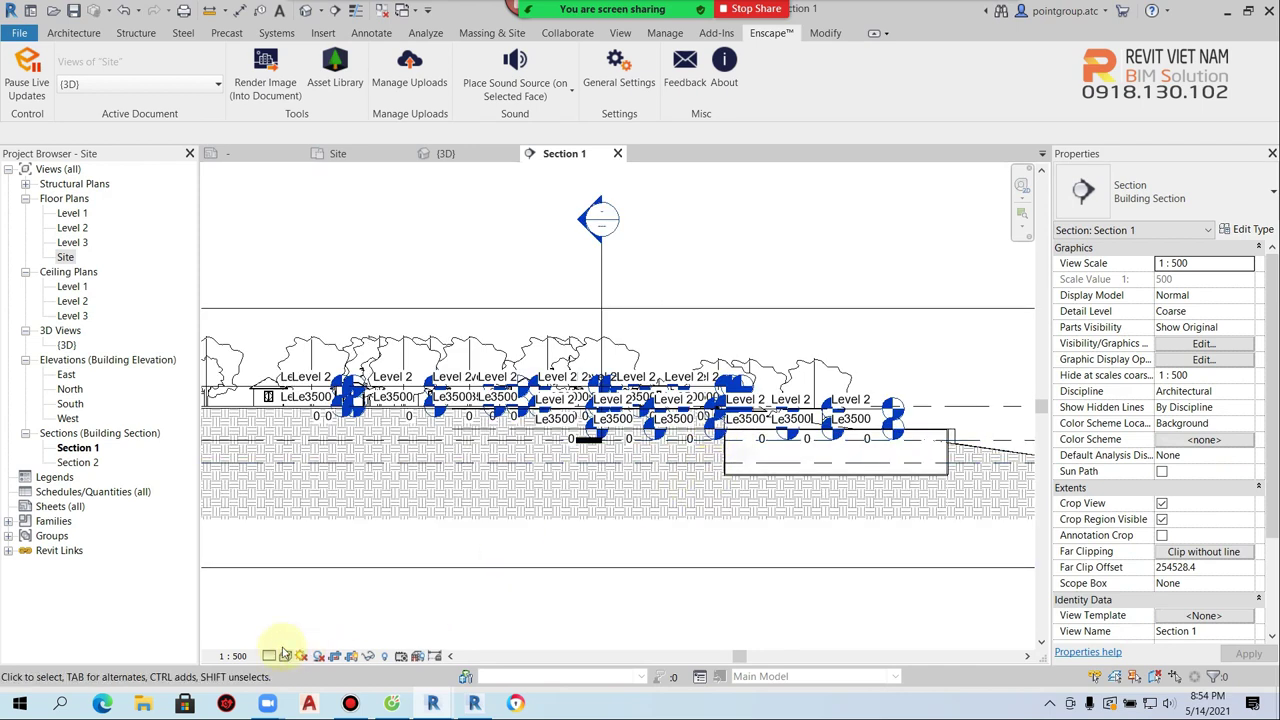
In Section 1, drag the Terrell Sitting figure down onto the surface (host offset -125.5)
left_click(235, 656)
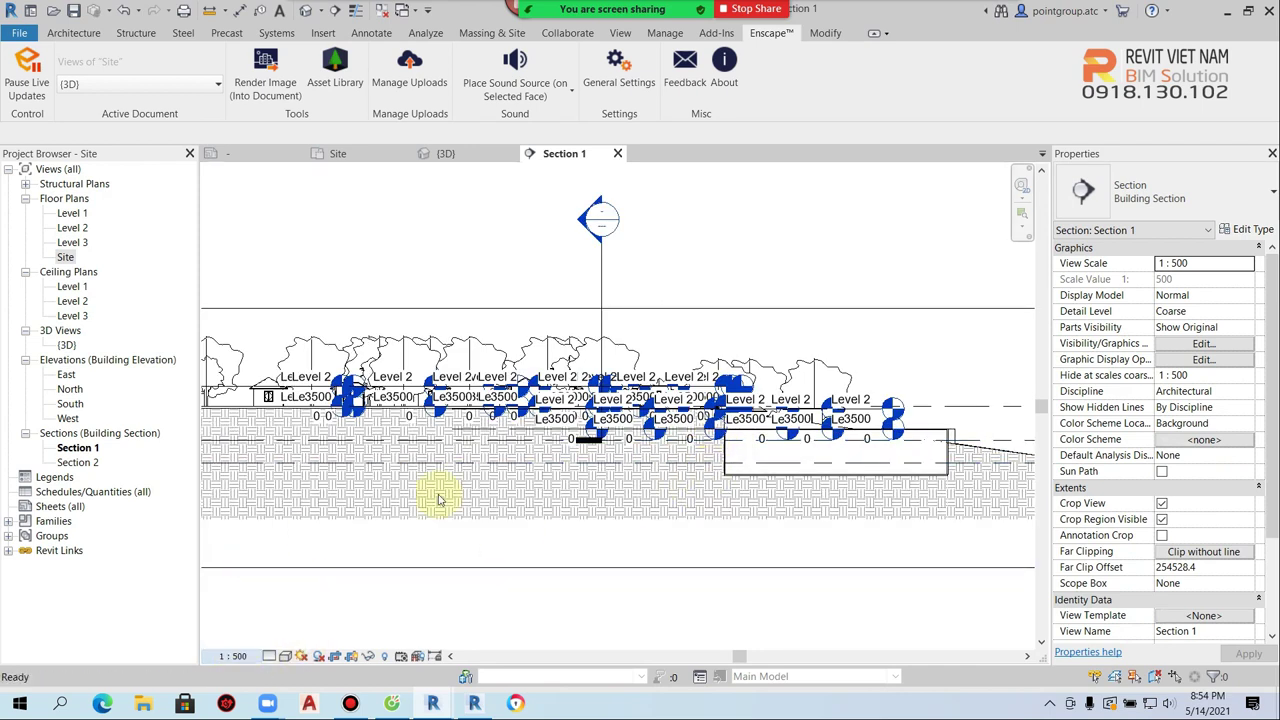
scroll(843, 523, "up", 2)
scroll(434, 374, "up", 2)
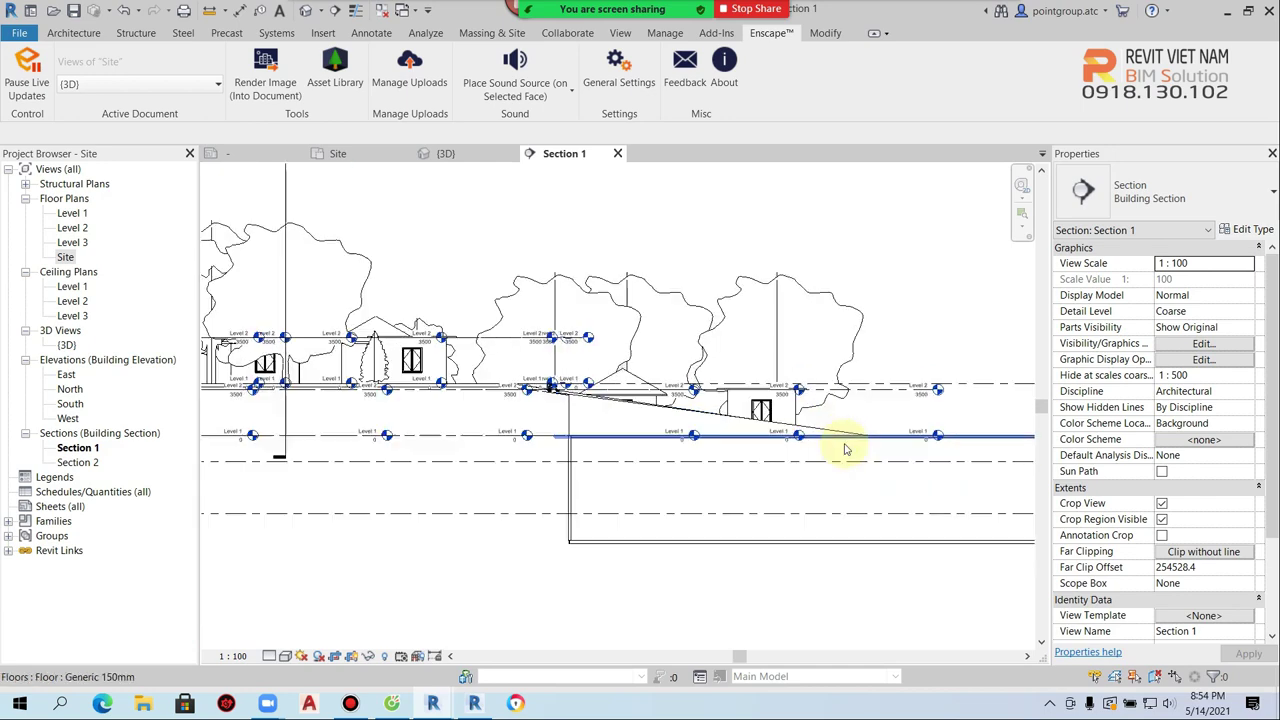
scroll(329, 349, "up", 2)
scroll(437, 358, "up", 2)
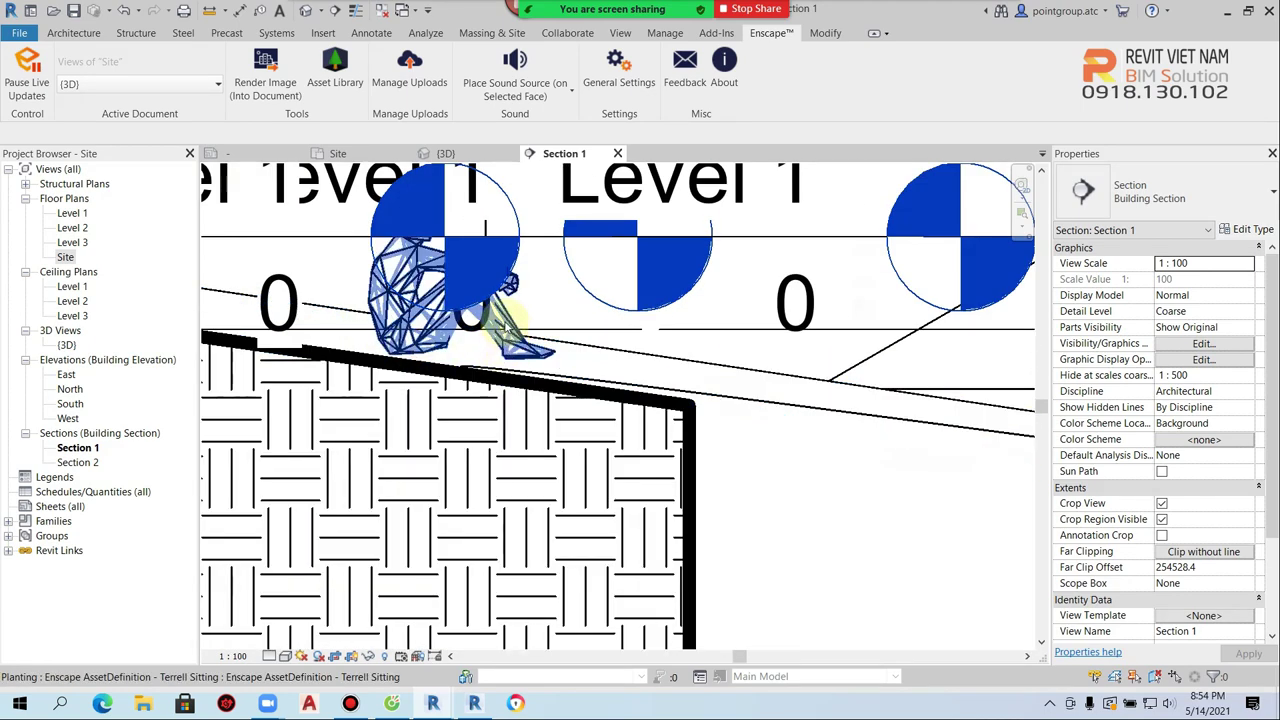
left_click(437, 358)
scroll(480, 400, "down", 2)
scroll(486, 416, "down", 1)
scroll(423, 428, "down", 2)
scroll(457, 428, "up", 2)
scroll(440, 385, "up", 1)
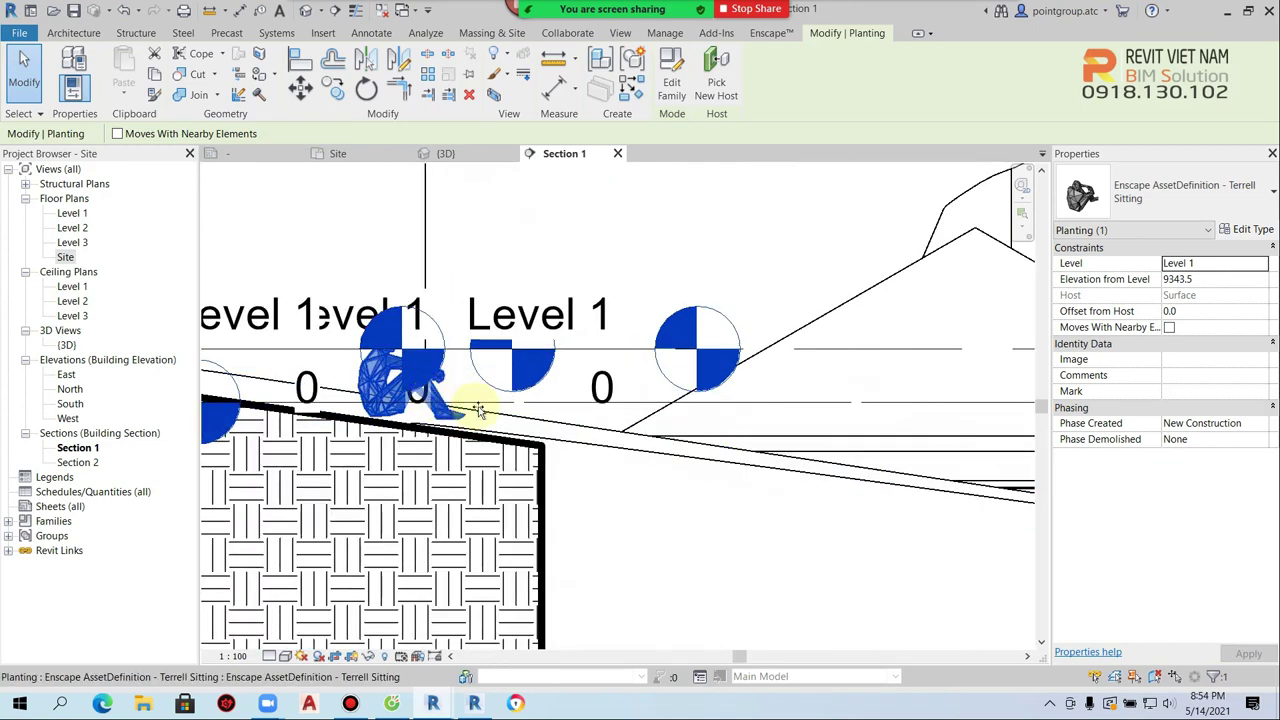
left_click_drag(478, 410, 451, 409)
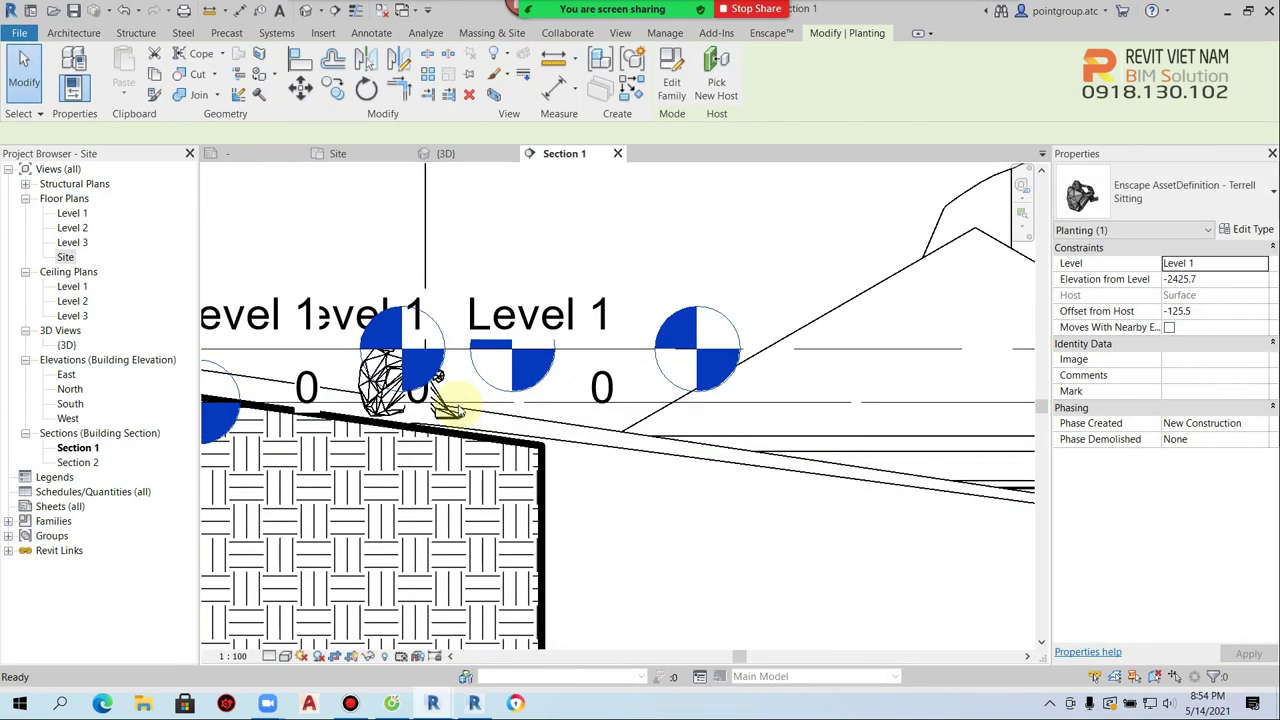
key("Escape")
scroll(443, 400, "up", 1)
left_click(436, 391)
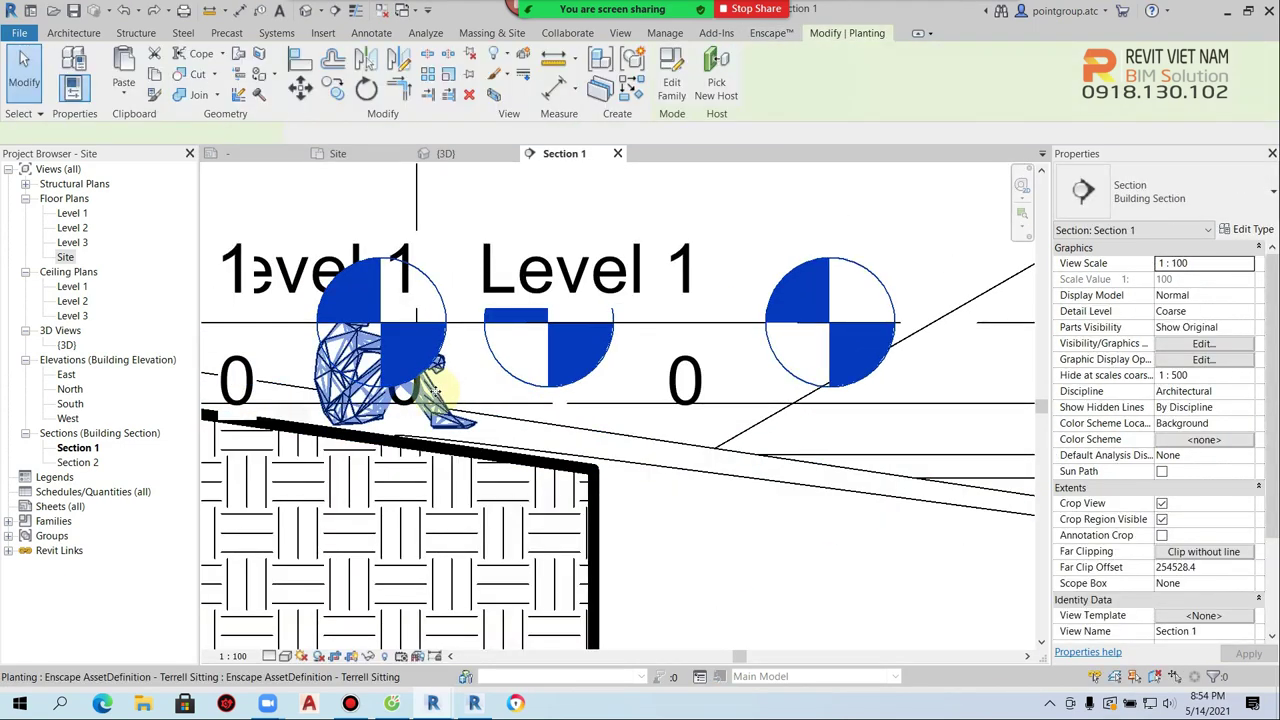
Shift the seated figure slightly sideways and clear the selection
left_click_drag(436, 391, 472, 399)
key("Escape")
scroll(674, 480, "down", 3)
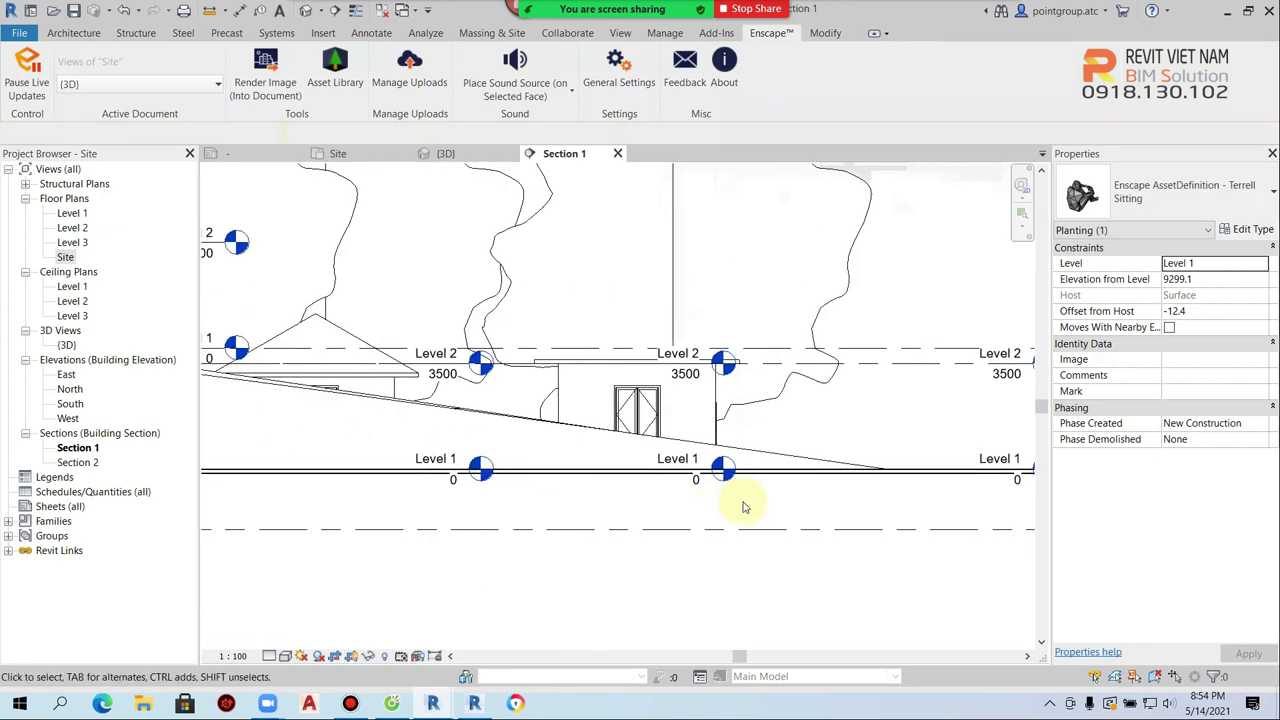
left_click(743, 507)
scroll(735, 495, "down", 3)
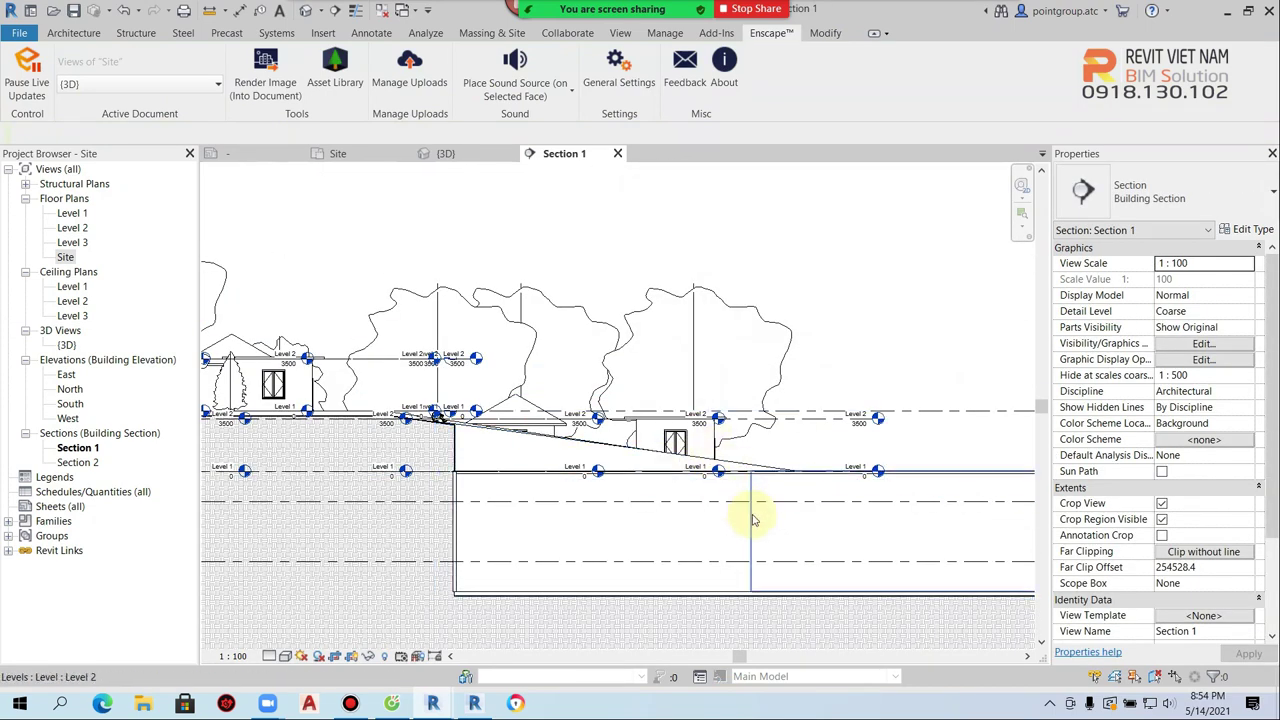
scroll(754, 519, "up", 2)
scroll(530, 500, "down", 4)
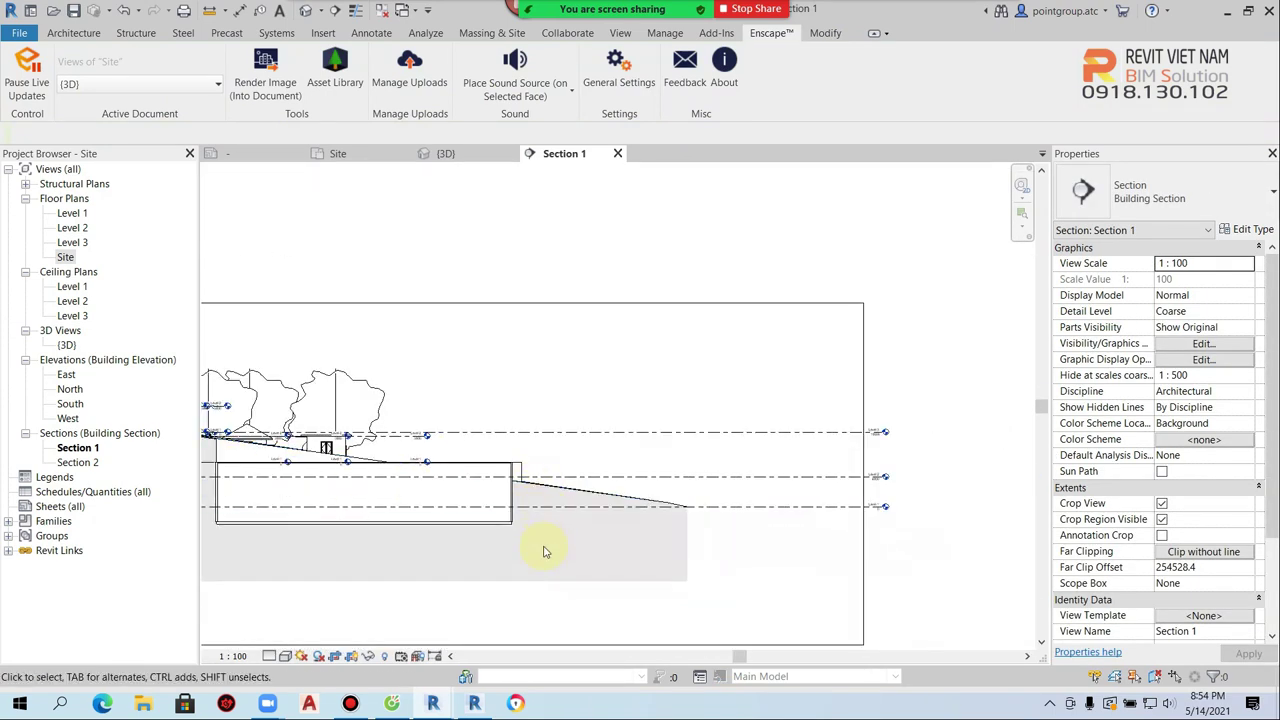
Move the figure with MV from its base point 2000 down onto the pool wall top
left_click(572, 598)
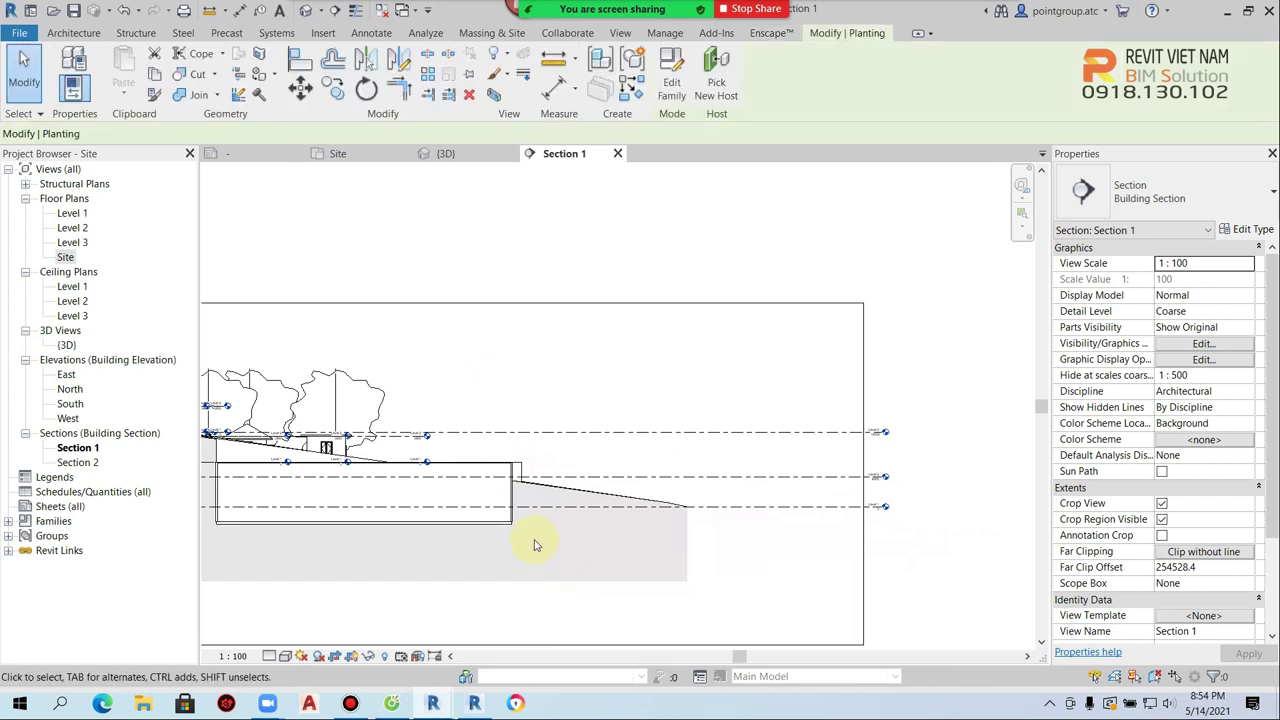
scroll(534, 517, "up", 1)
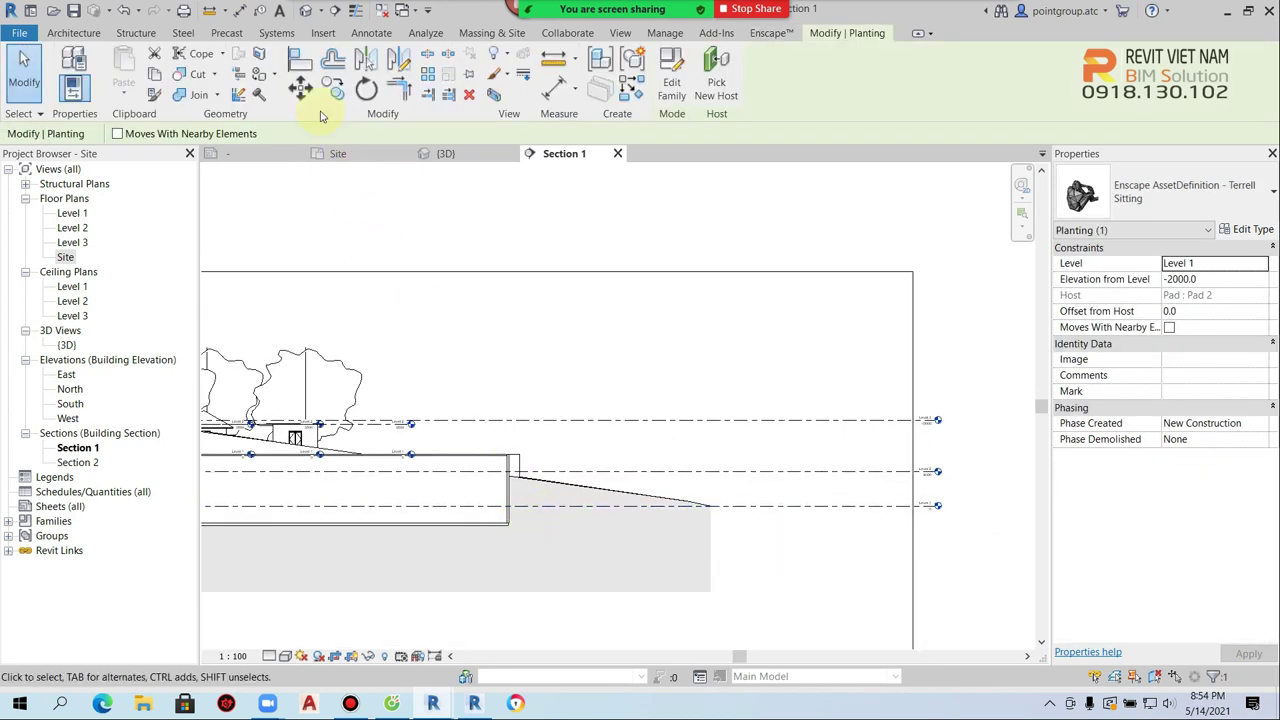
key("m")
key("v")
left_click(530, 480)
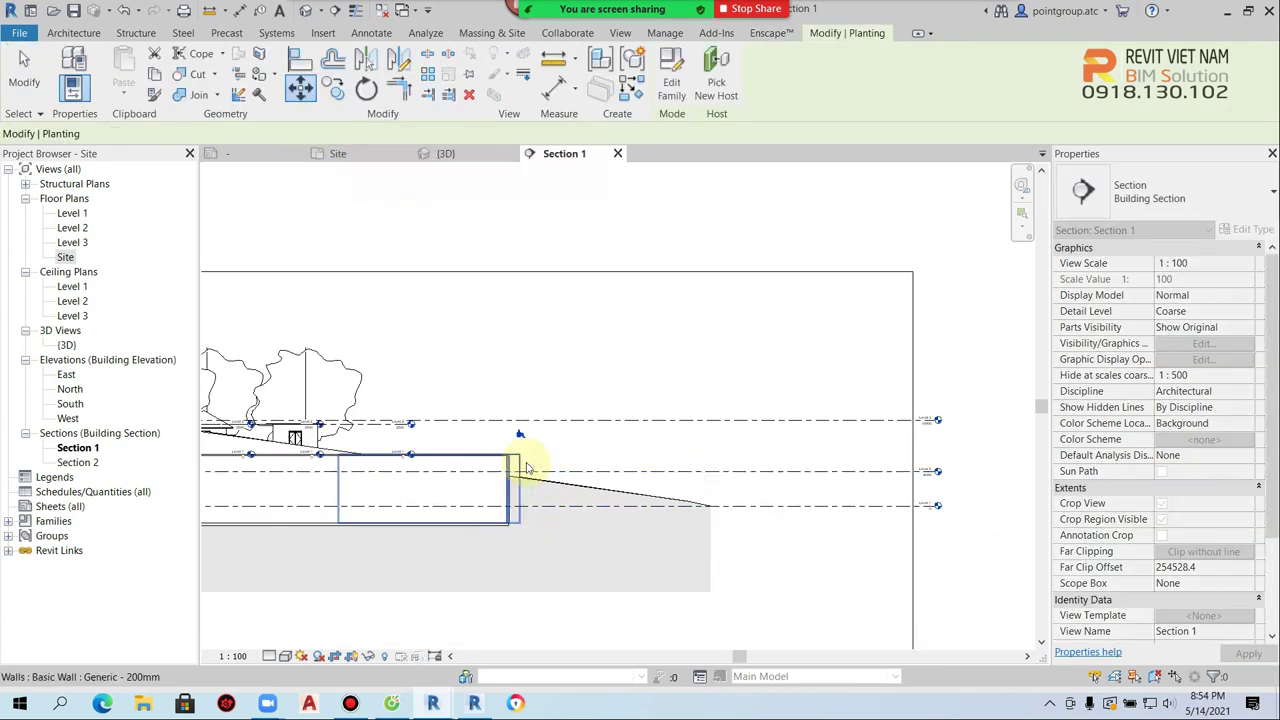
scroll(528, 478, "up", 2)
scroll(530, 440, "up", 1)
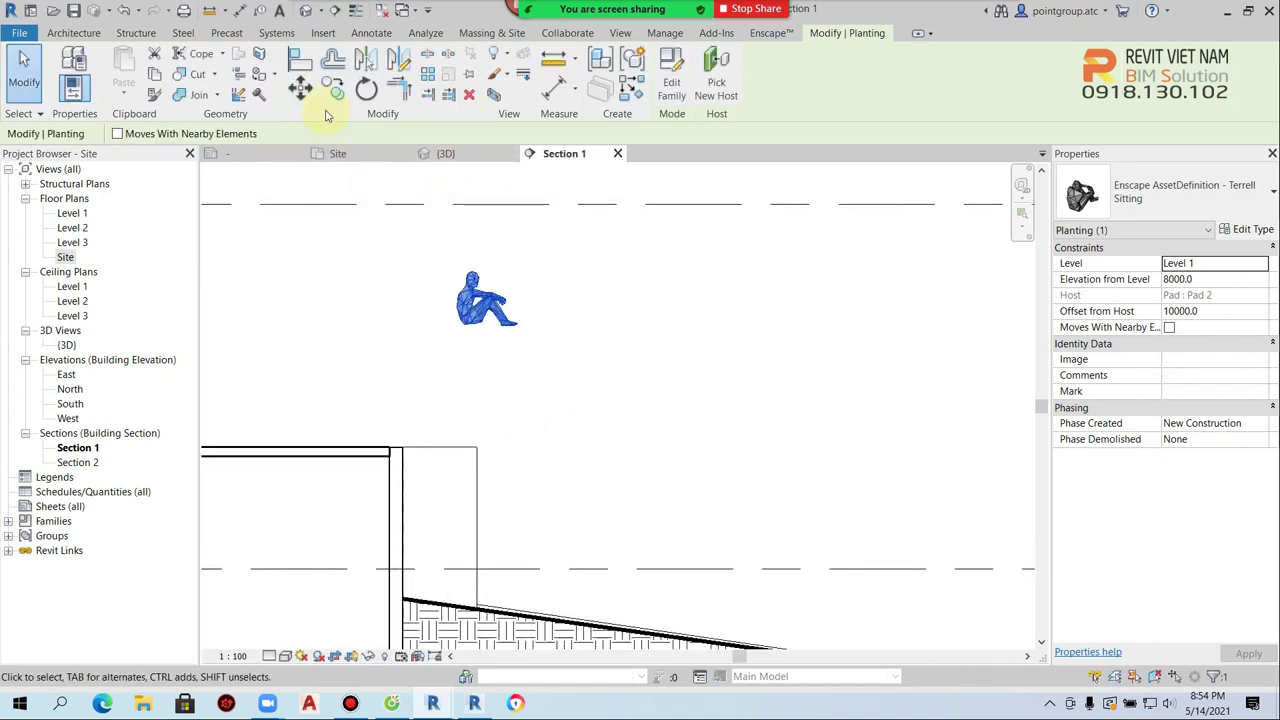
key("m")
key("v")
left_click(470, 335)
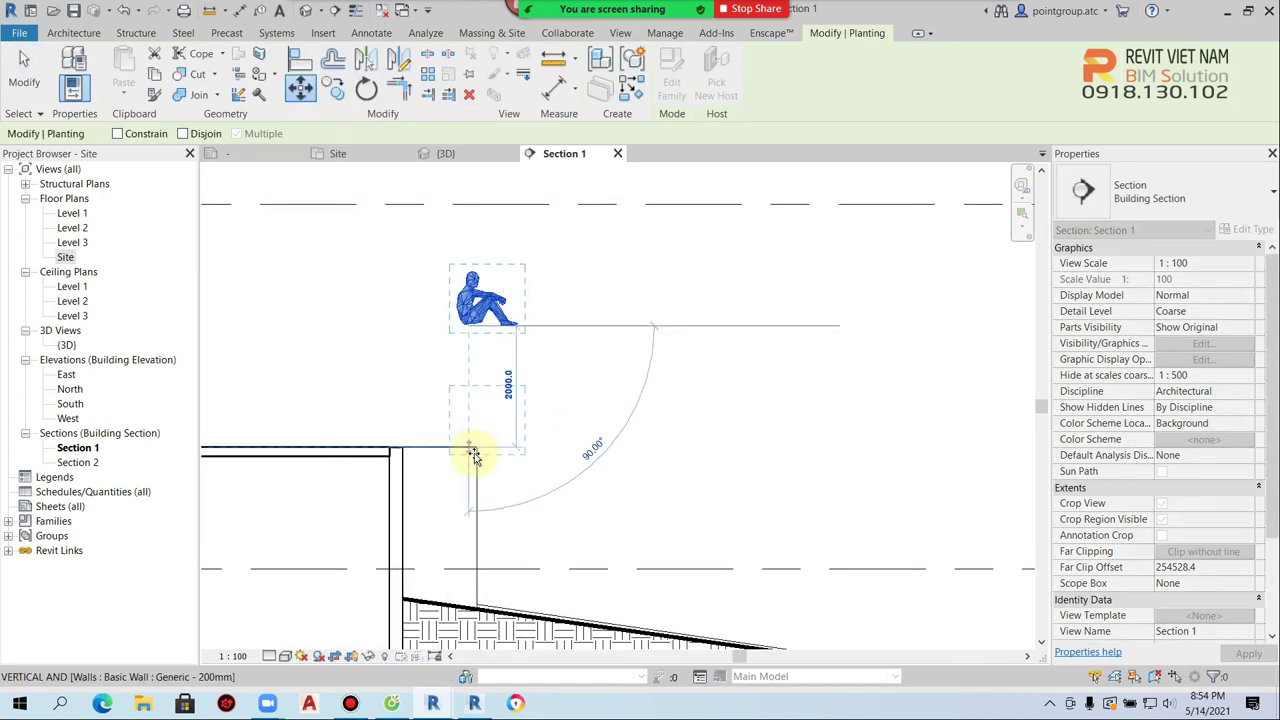
left_click(477, 460)
left_click(595, 455)
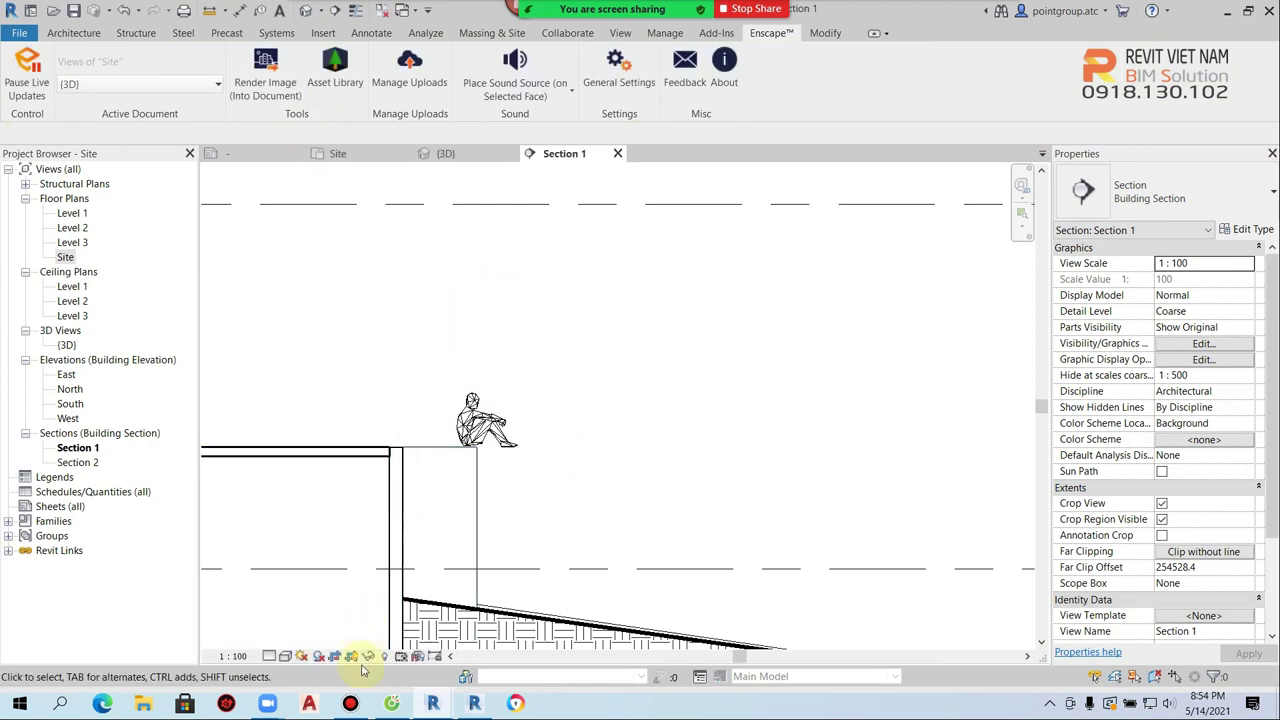
mouse_move(433, 704)
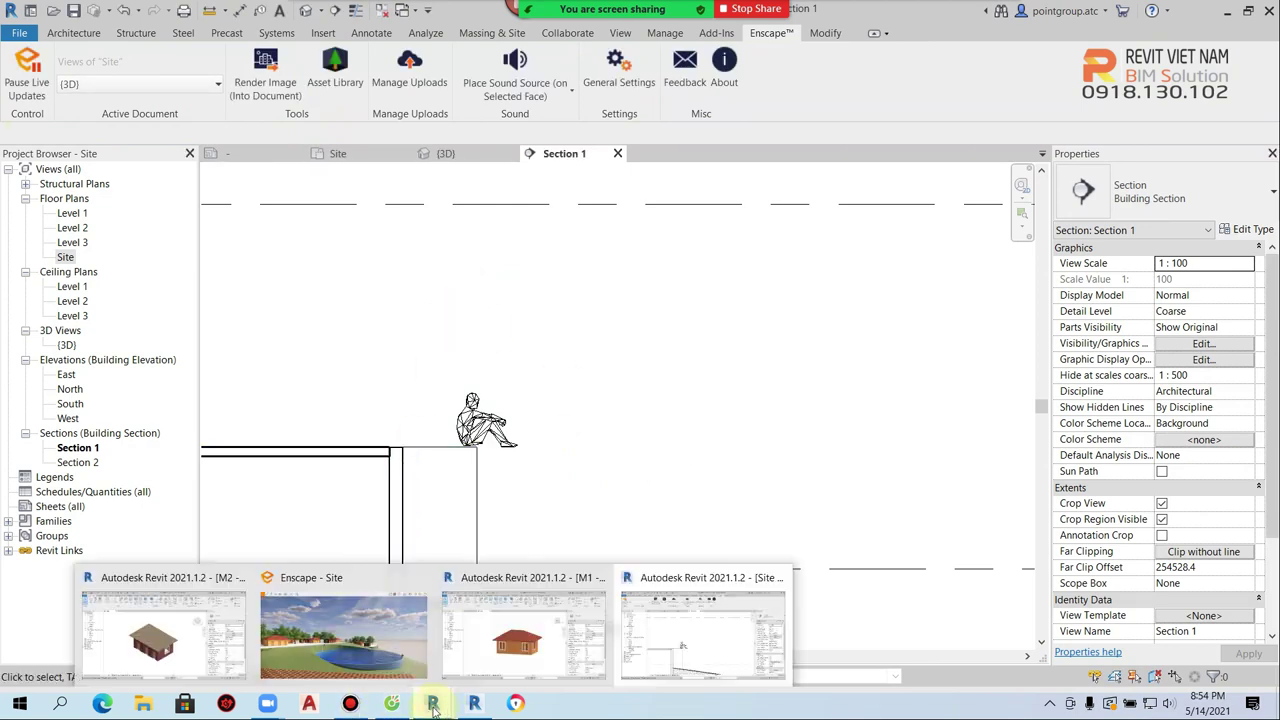
left_click(381, 671)
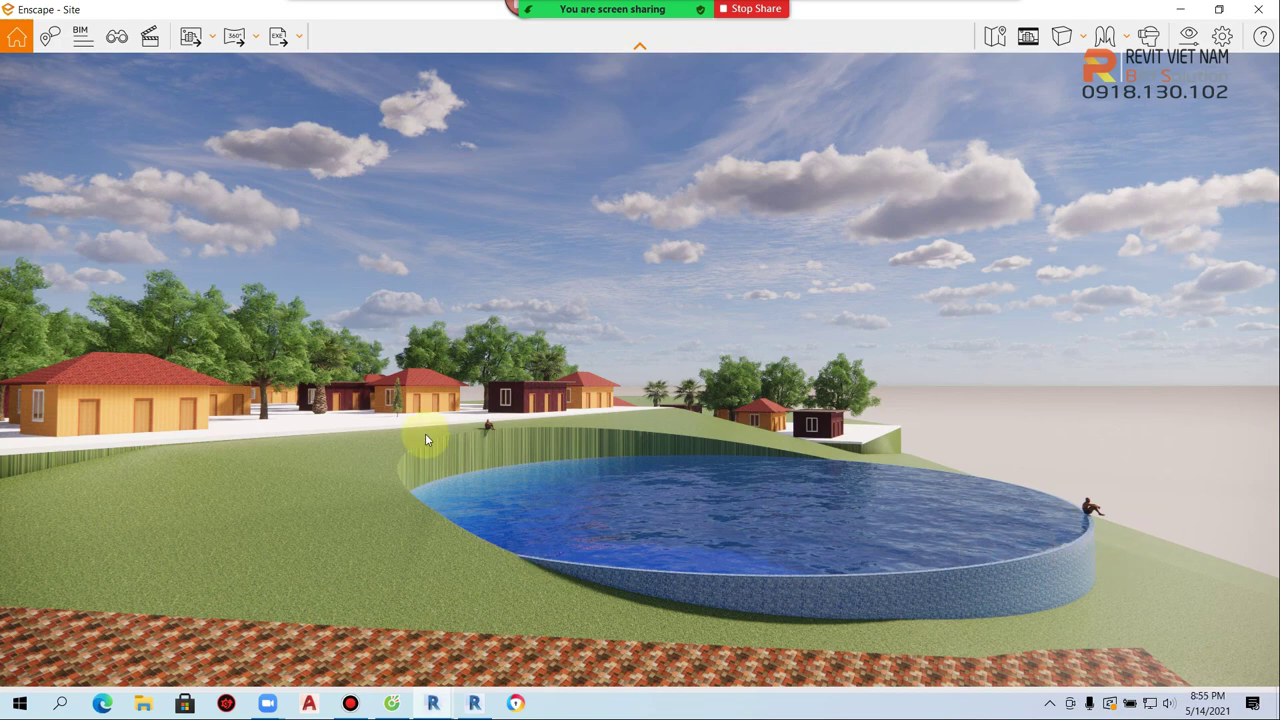
Fly the Enscape camera close to the pool to show the seated person on its rim
scroll(425, 440, "up", 5)
scroll(465, 442, "up", 5)
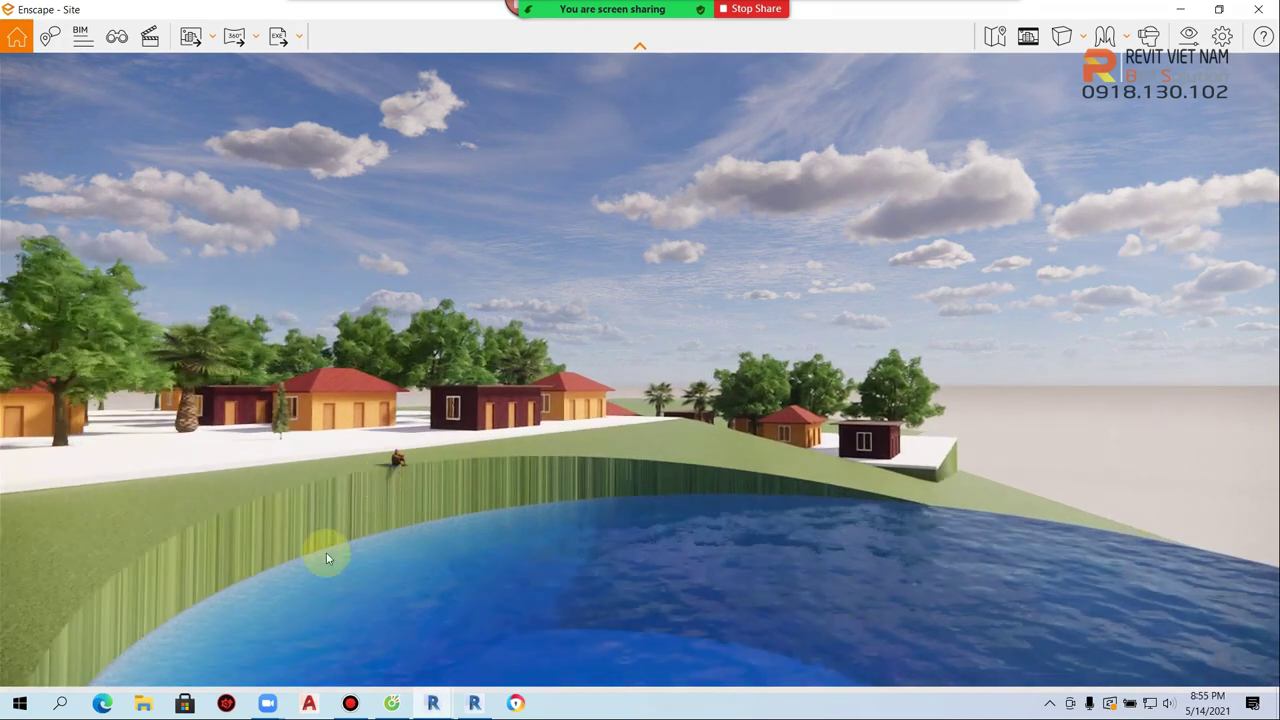
scroll(326, 552, "up", 2)
scroll(330, 515, "up", 3)
scroll(319, 521, "up", 3)
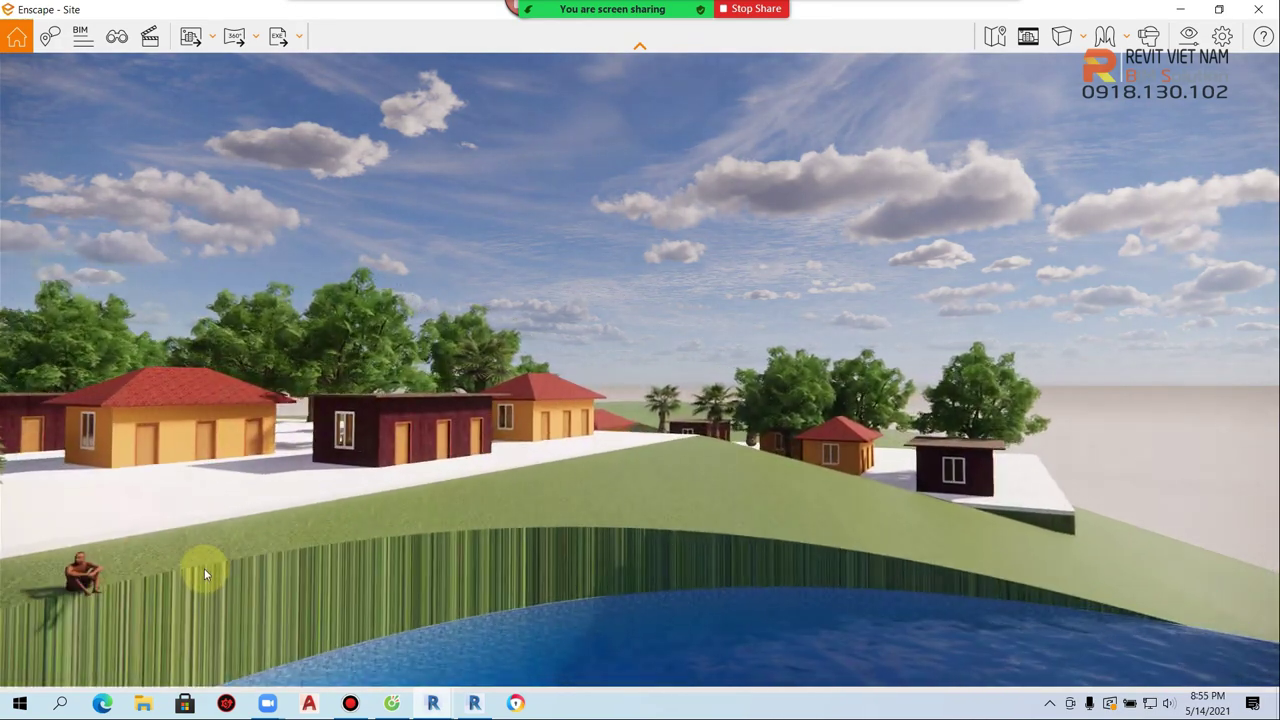
scroll(204, 568, "down", 2)
scroll(161, 560, "down", 2)
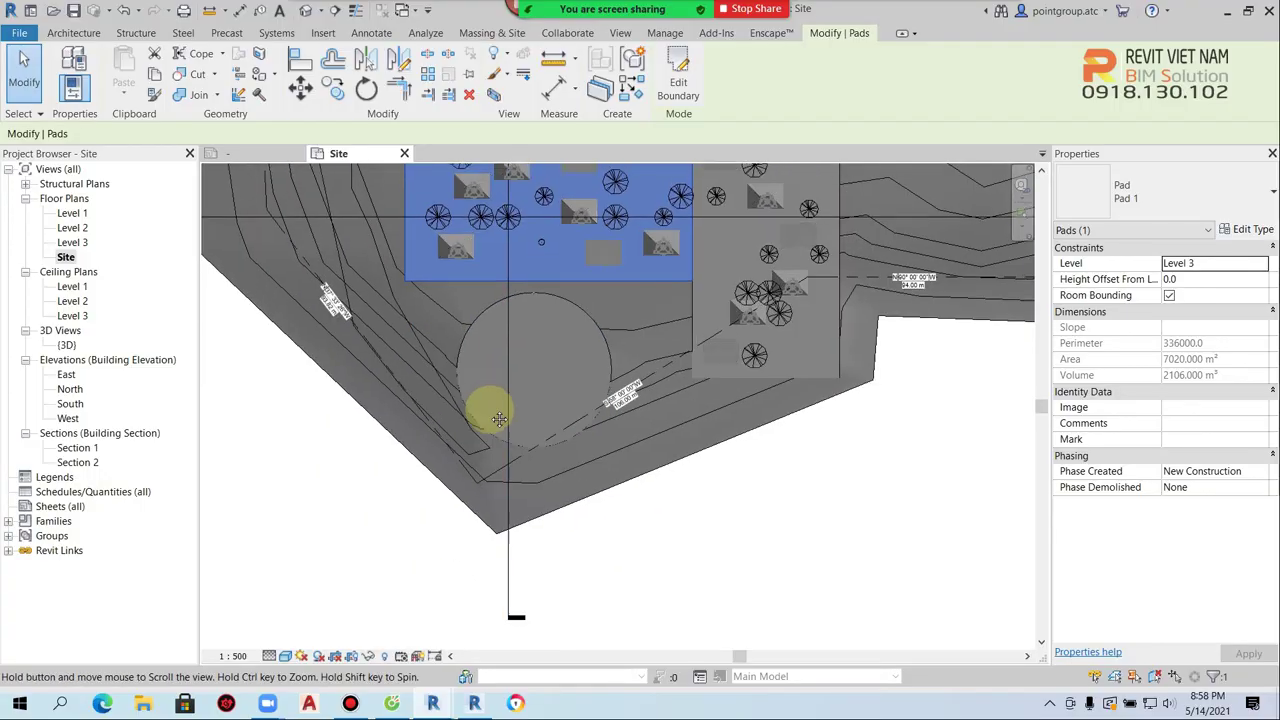
Start Place a Component (CM) in the Site plan and open Load Family on the Planting folder
left_click(261, 73)
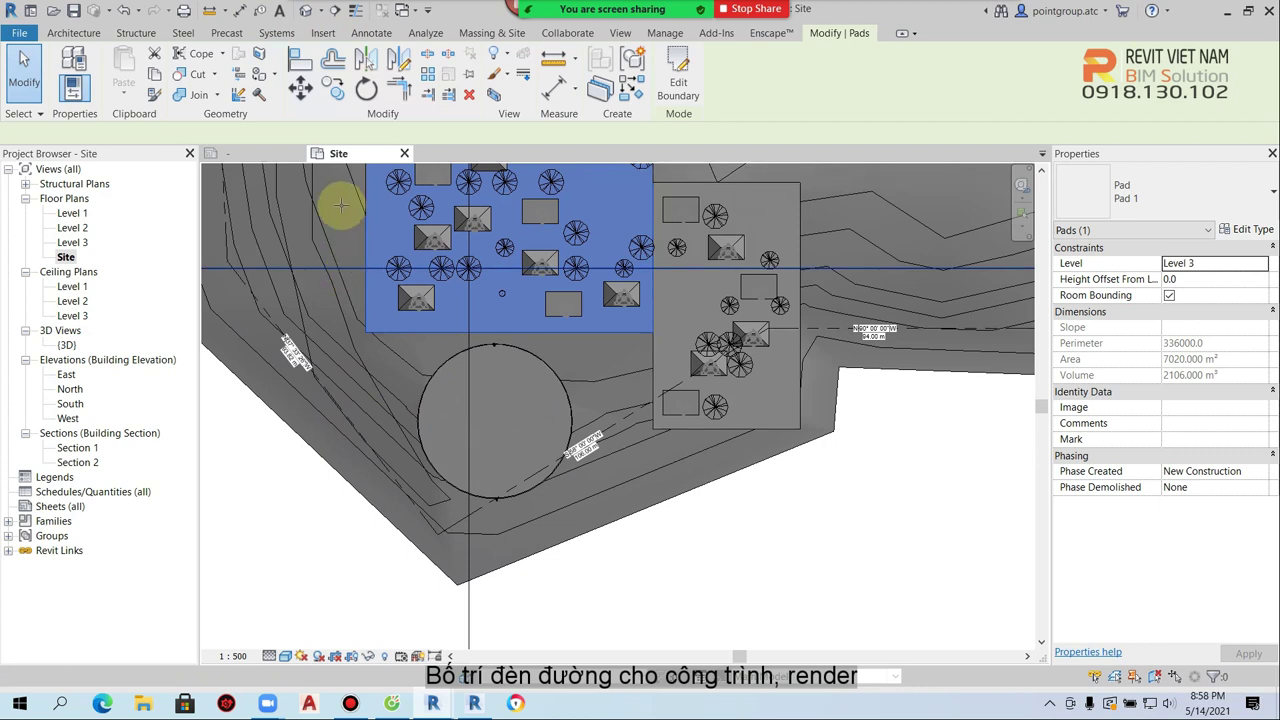
key("c")
key("m")
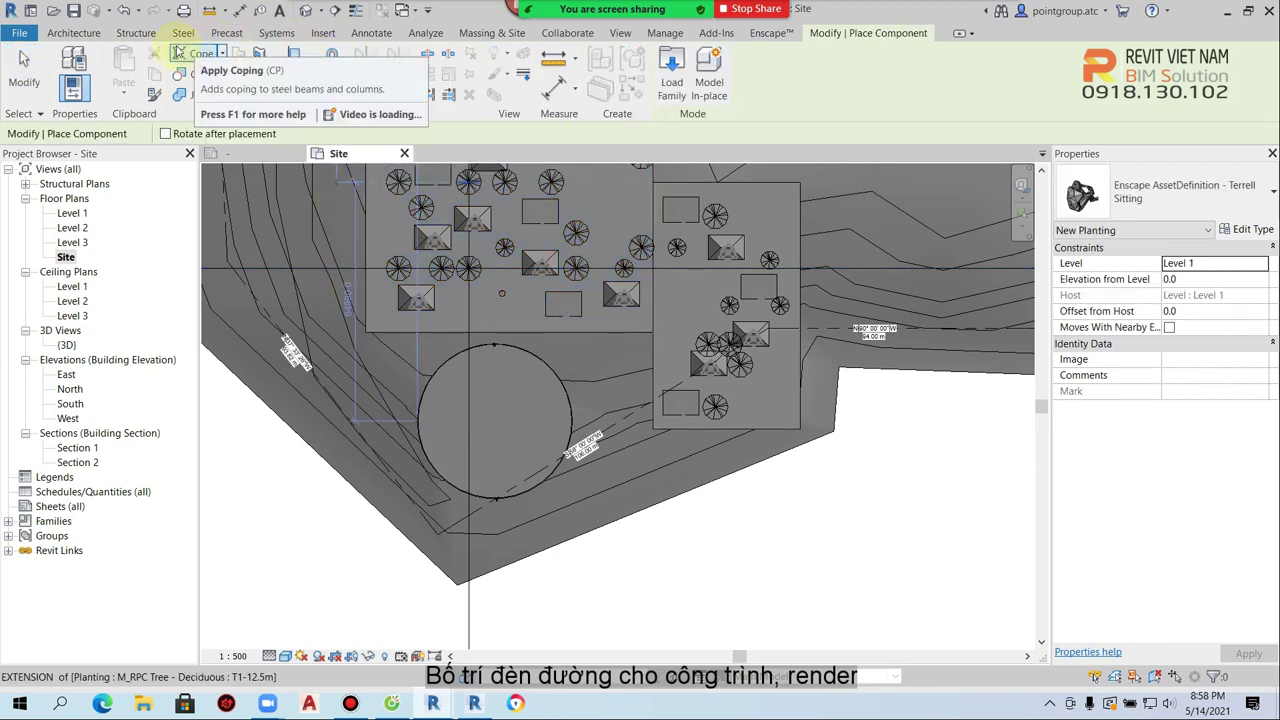
left_click(73, 32)
left_click(209, 96)
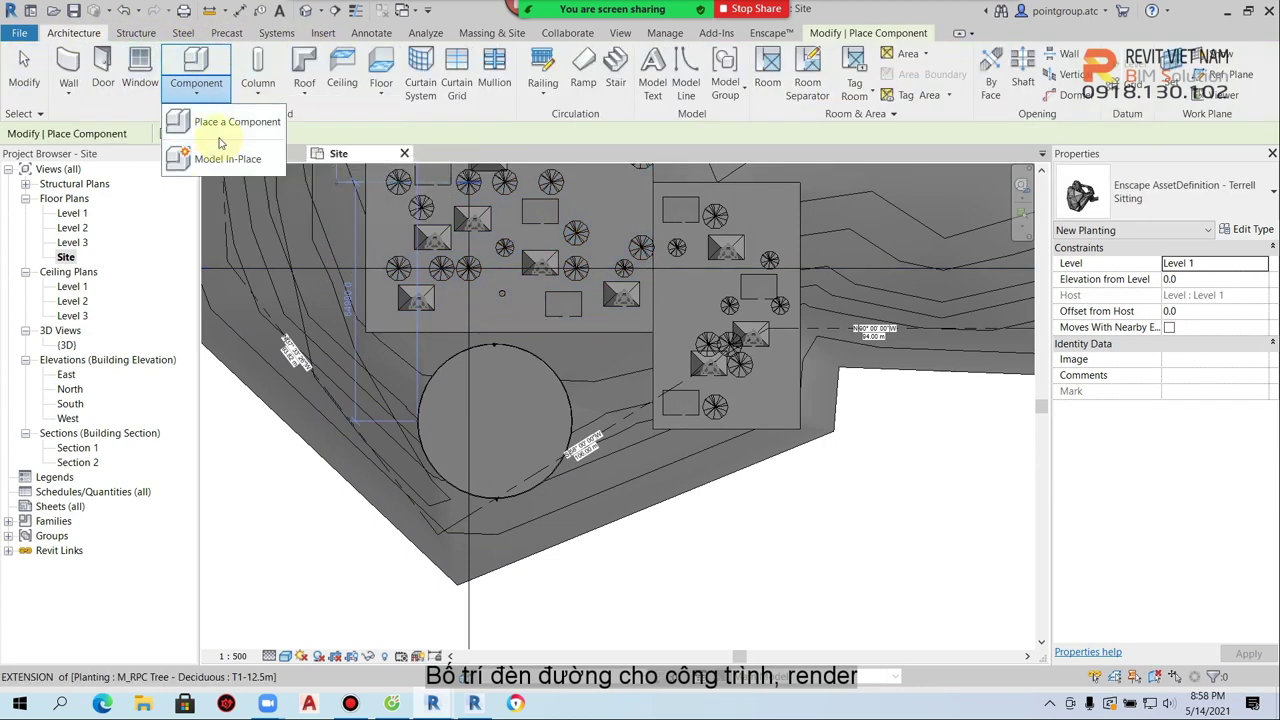
left_click(231, 135)
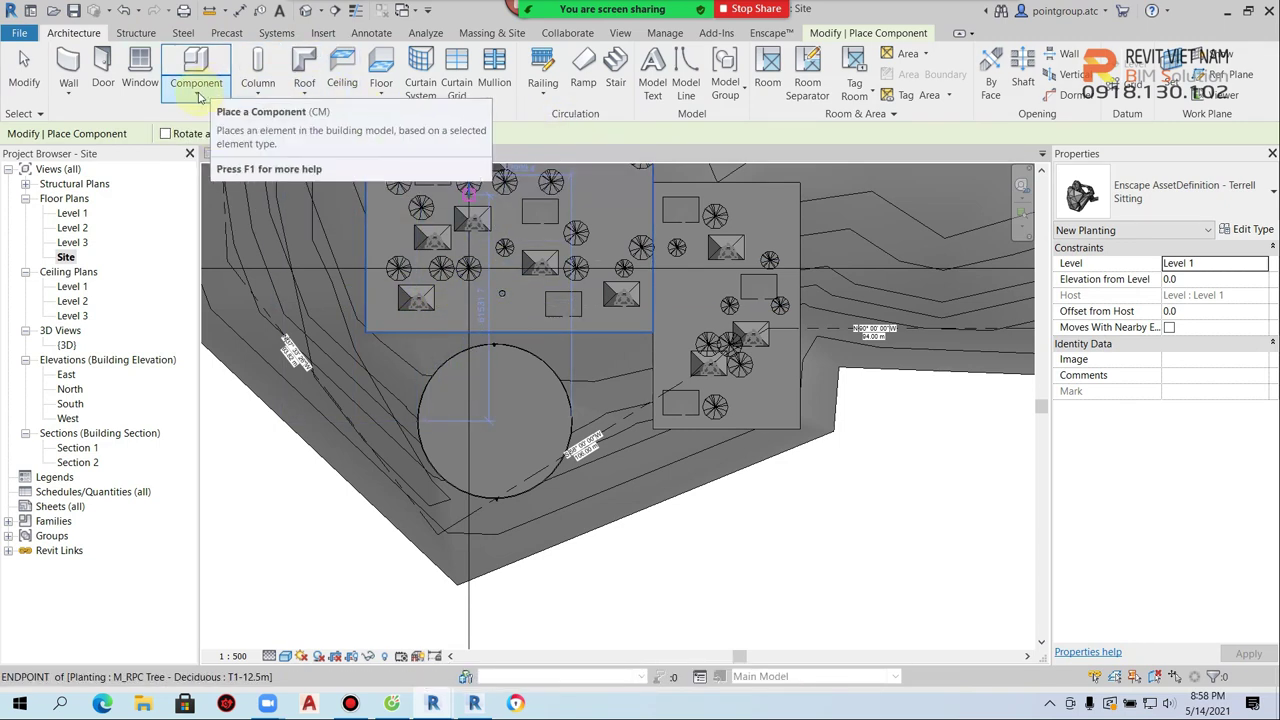
key("Escape")
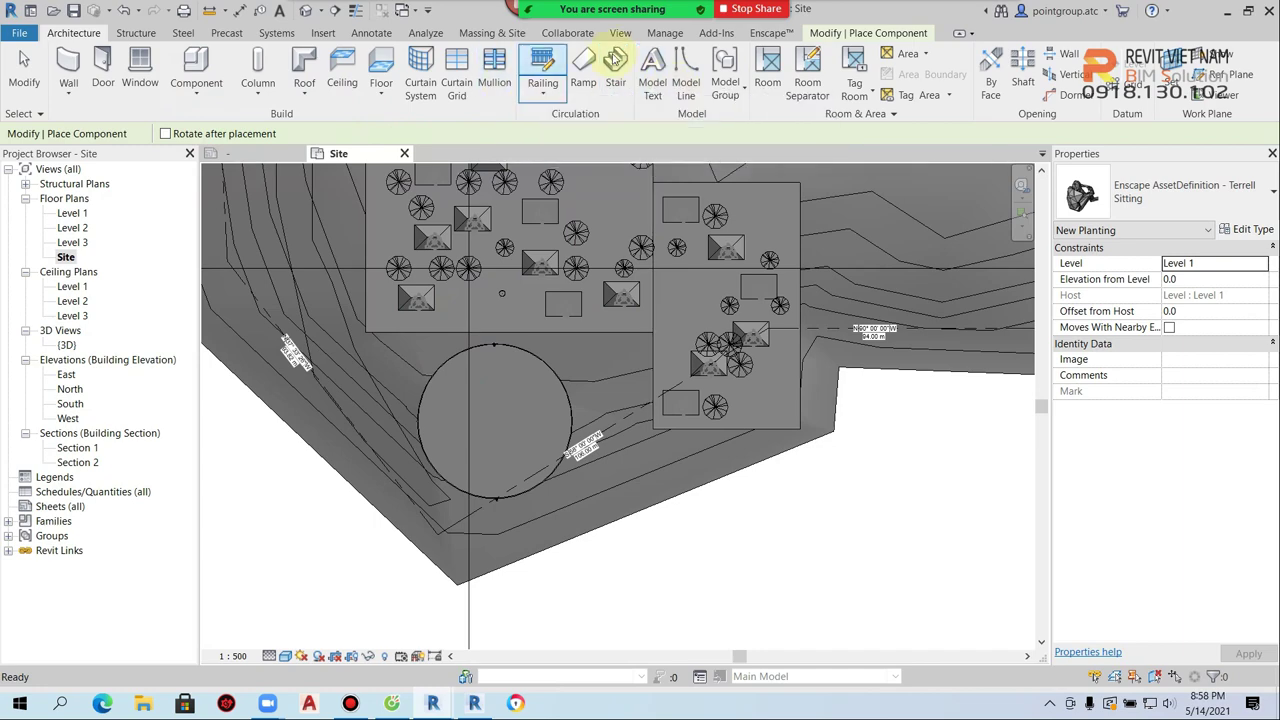
left_click(196, 86)
left_click(205, 125)
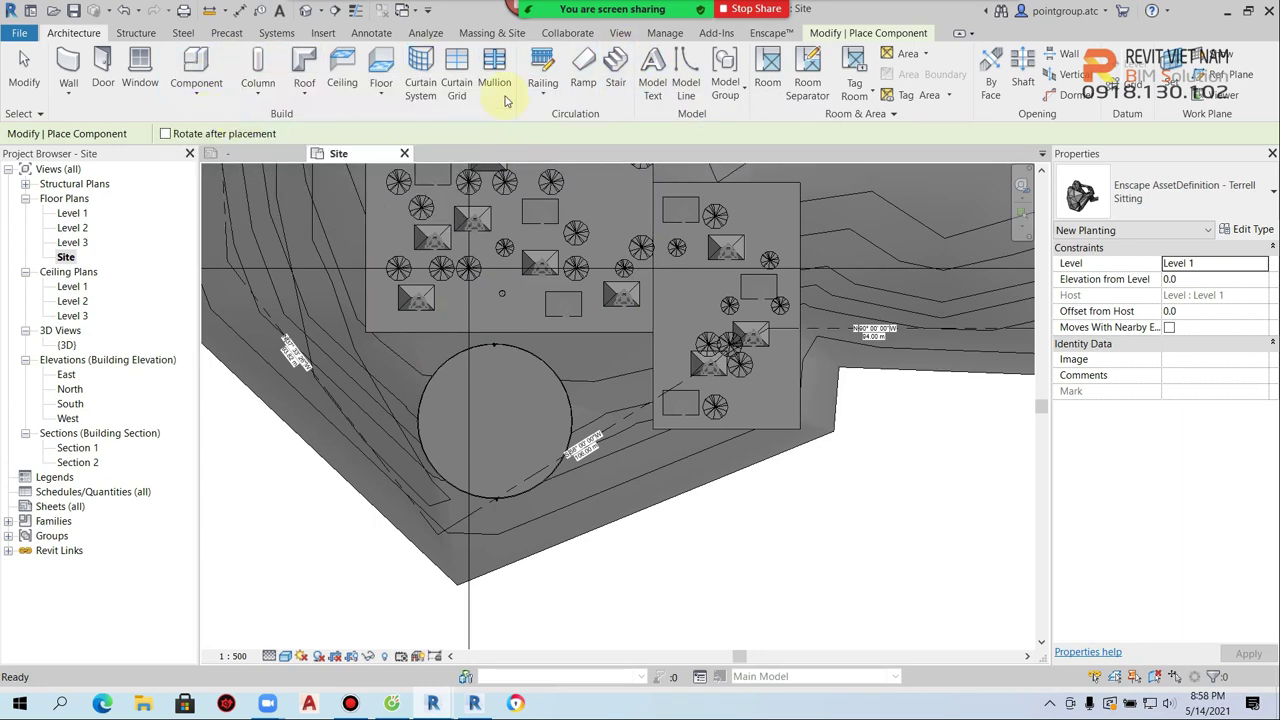
left_click(852, 35)
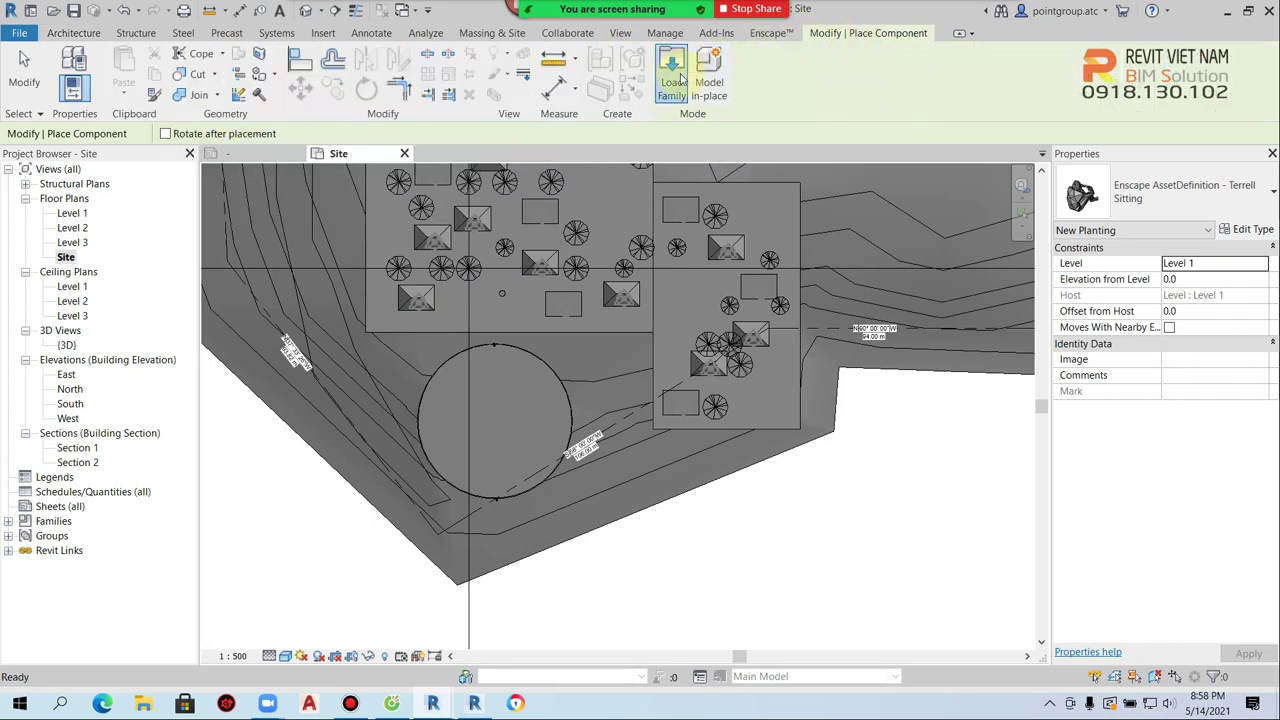
left_click(671, 75)
Browse the Lighting > Architectural interior families, previewing Floor Lamp - Torchiere
left_click(868, 192)
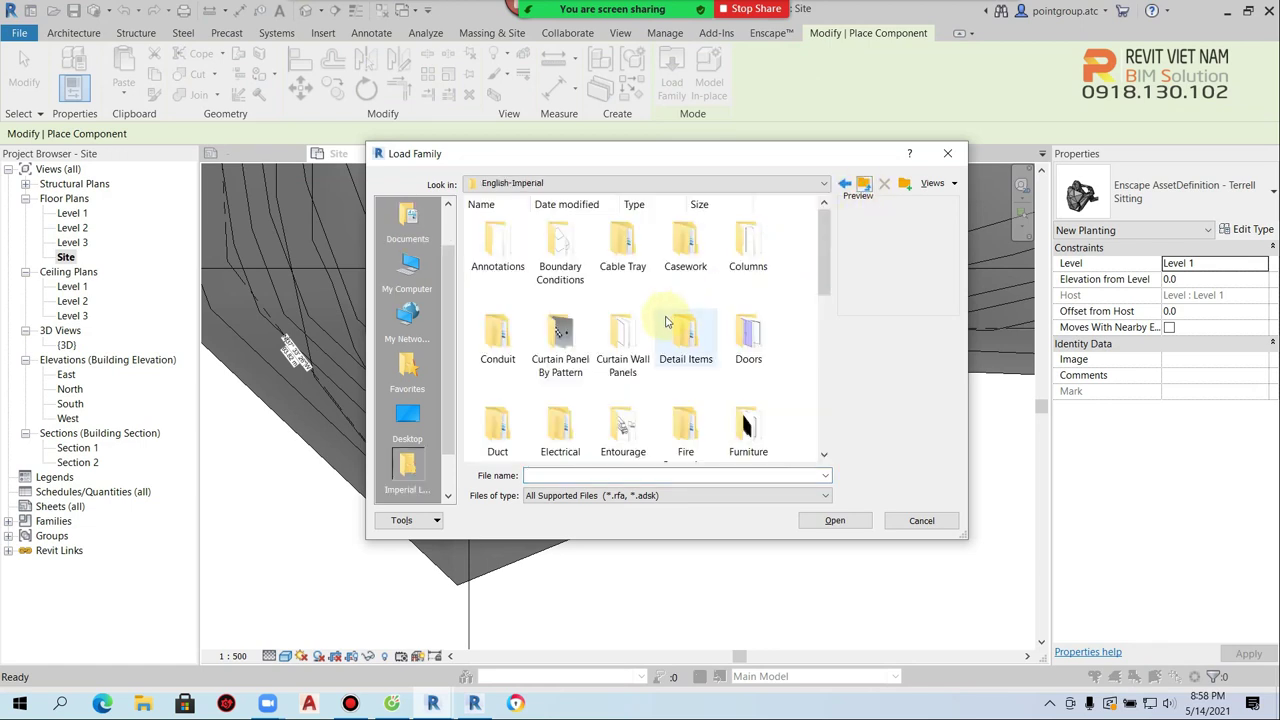
scroll(660, 325, "down", 5)
scroll(628, 328, "up", 2)
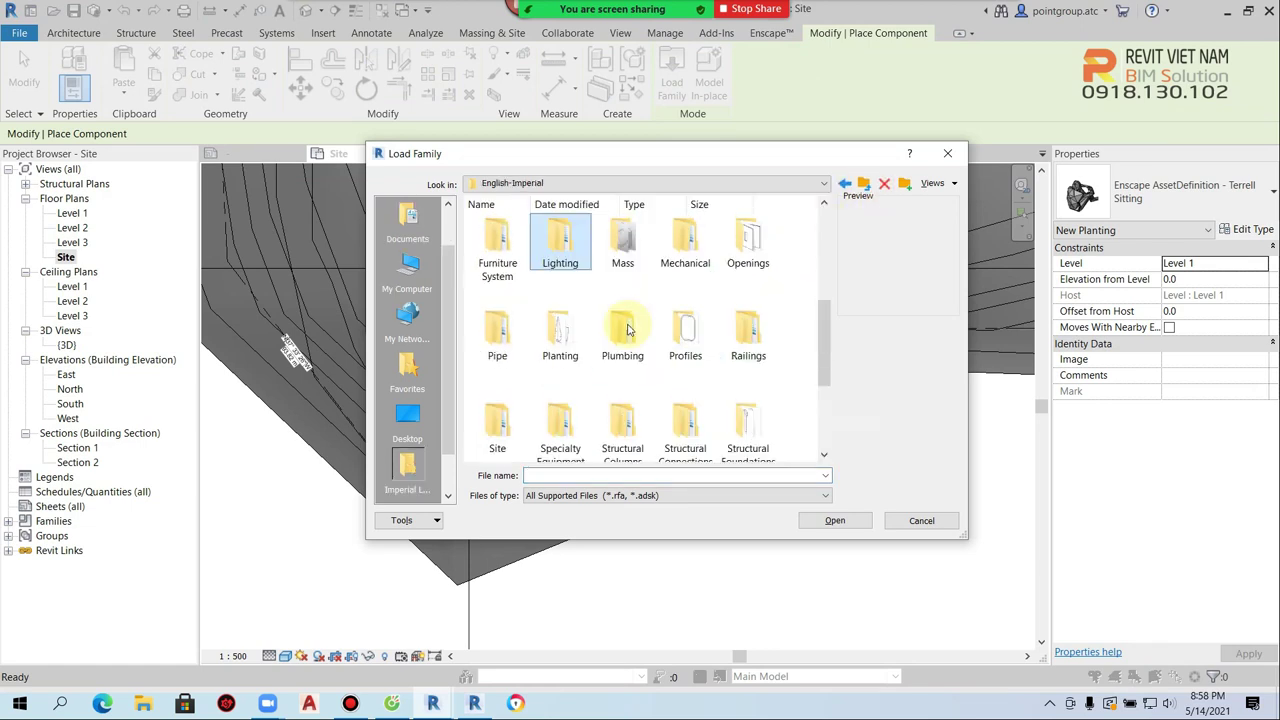
double_click(566, 262)
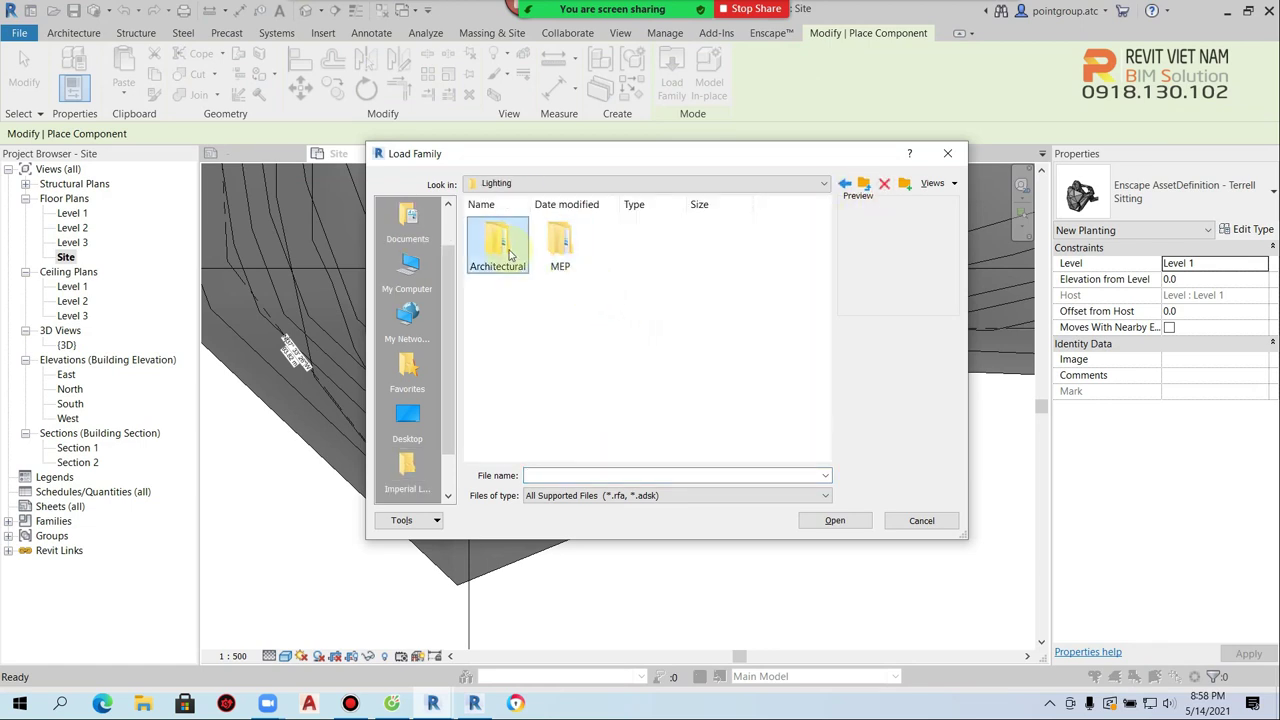
double_click(553, 252)
scroll(690, 360, "down", 3)
scroll(703, 402, "up", 3)
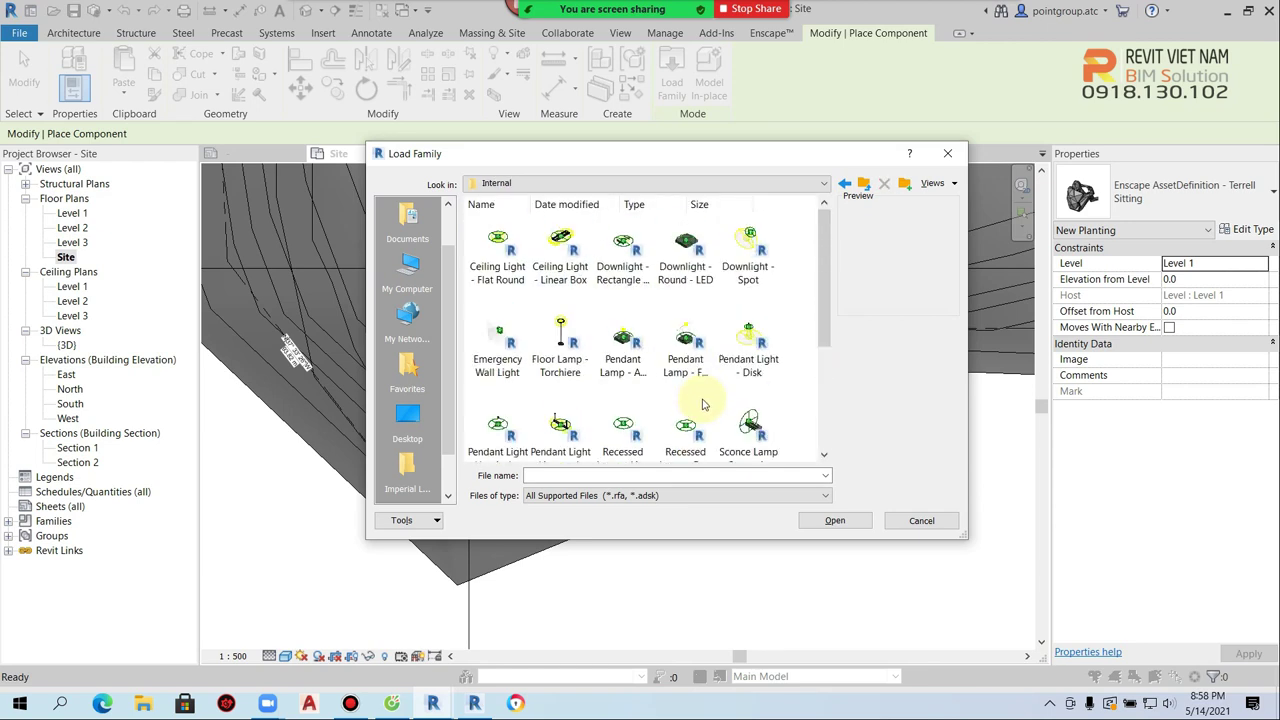
left_click(578, 347)
scroll(688, 390, "down", 3)
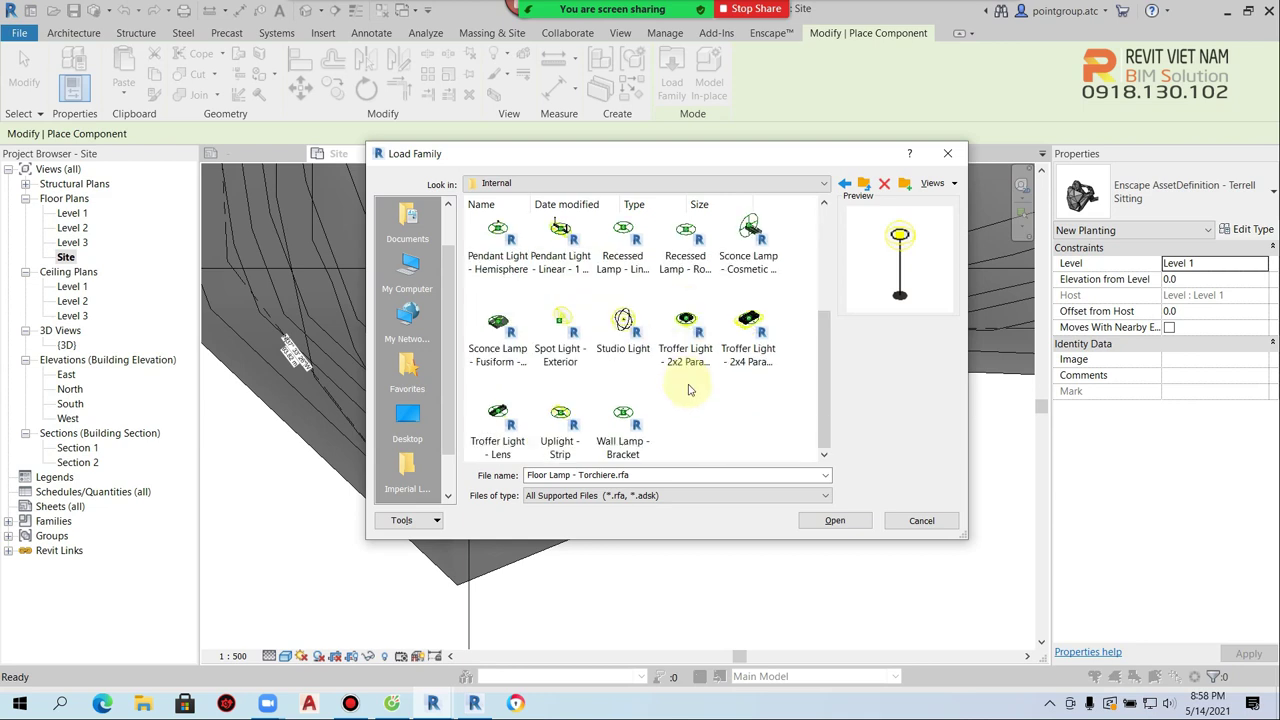
scroll(655, 368, "up", 3)
From the External lighting folder, choose Street Light - Antique.rfa over Street Light - Standard and load it
left_click(864, 184)
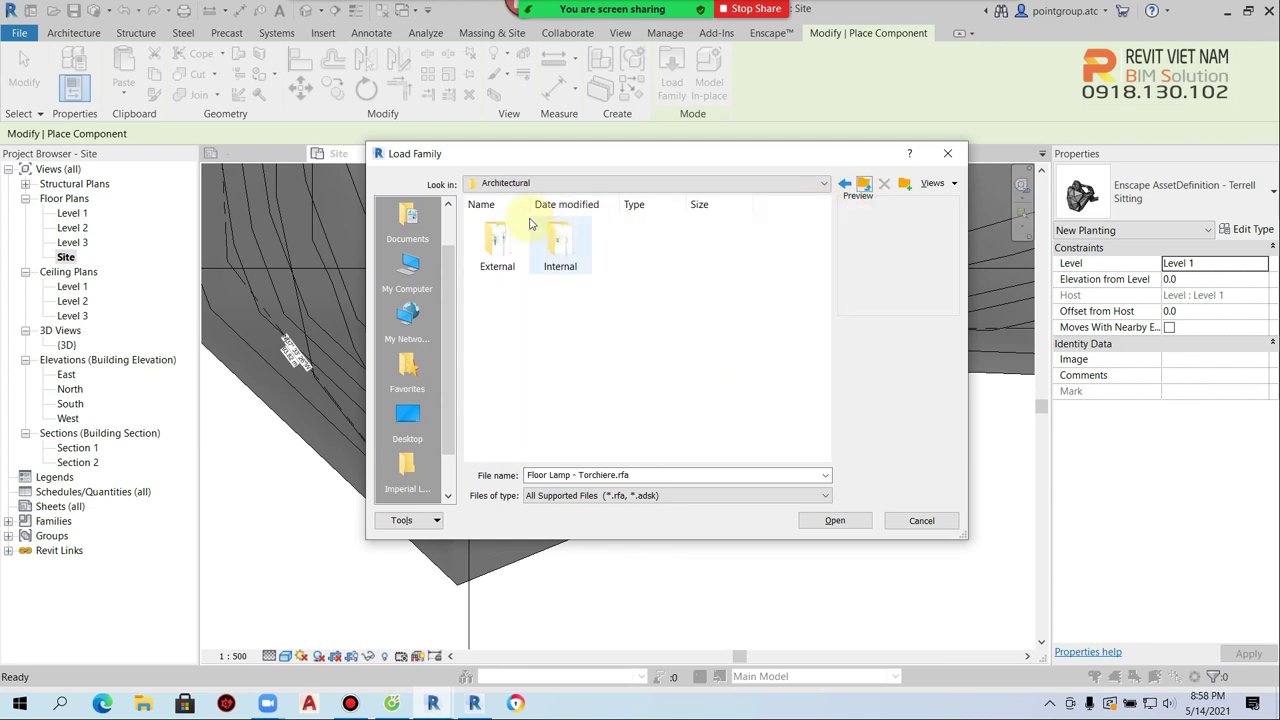
double_click(497, 242)
left_click(622, 245)
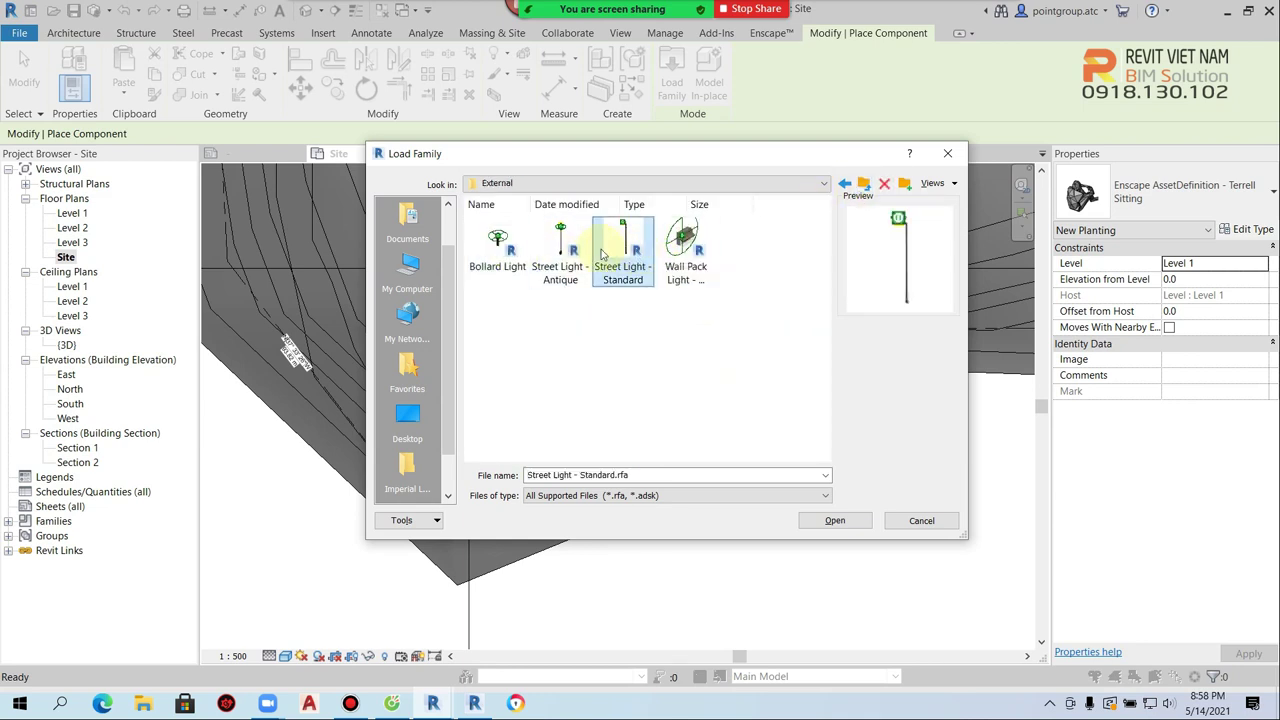
left_click(546, 249)
left_click(622, 240)
left_click(558, 236)
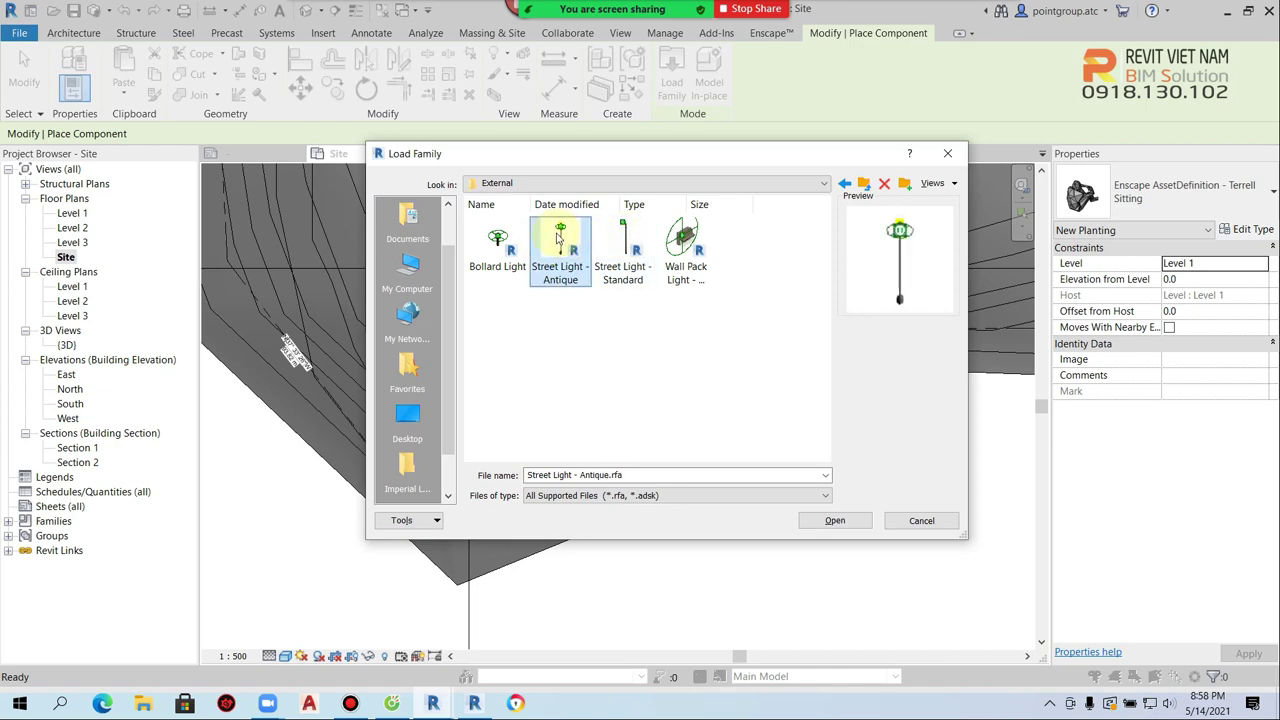
left_click(835, 523)
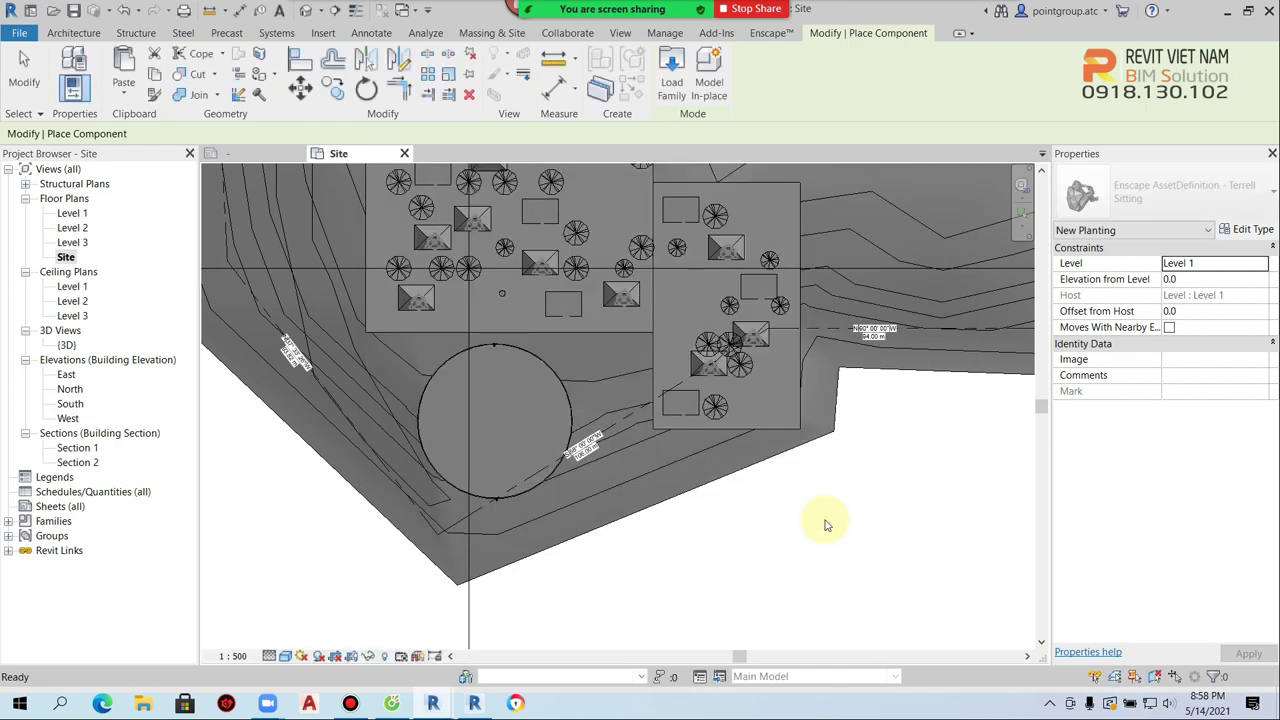
Place a row of Street Light - Antique instances along the path north of the pool
scroll(600, 340, "up", 3)
scroll(660, 380, "up", 2)
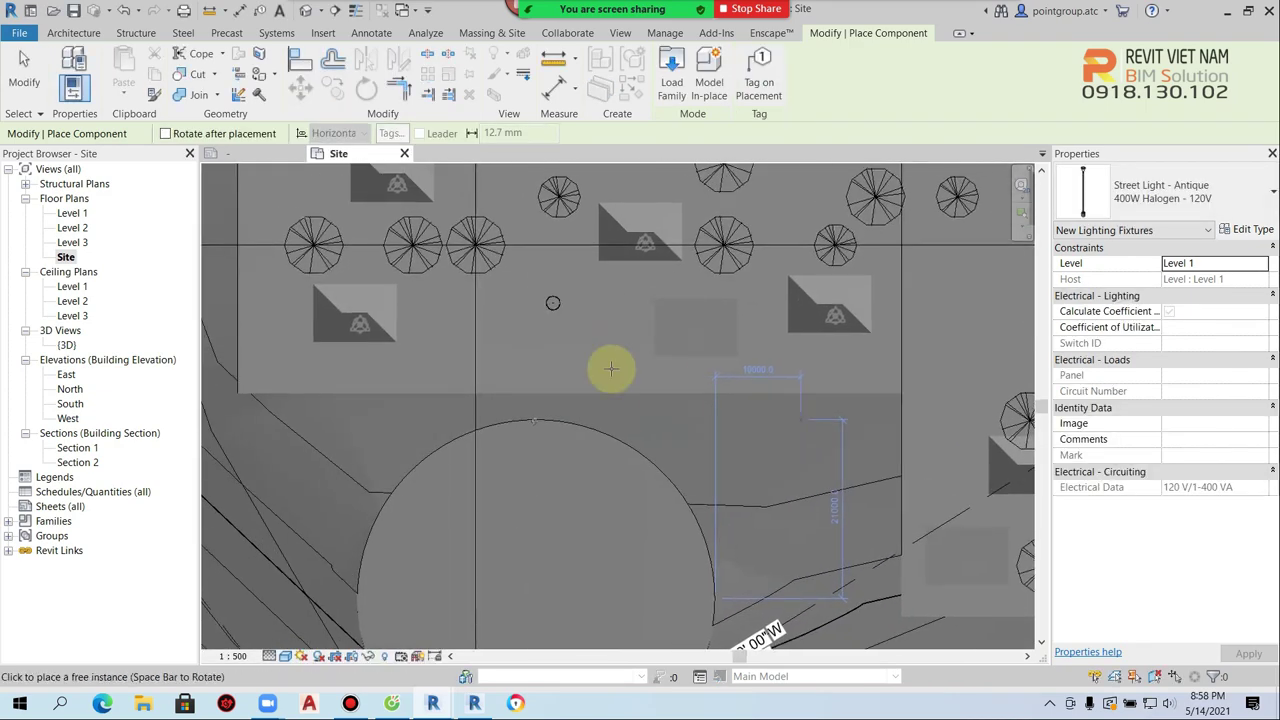
scroll(557, 366, "up", 2)
scroll(537, 400, "up", 2)
scroll(467, 400, "up", 2)
left_click(467, 400)
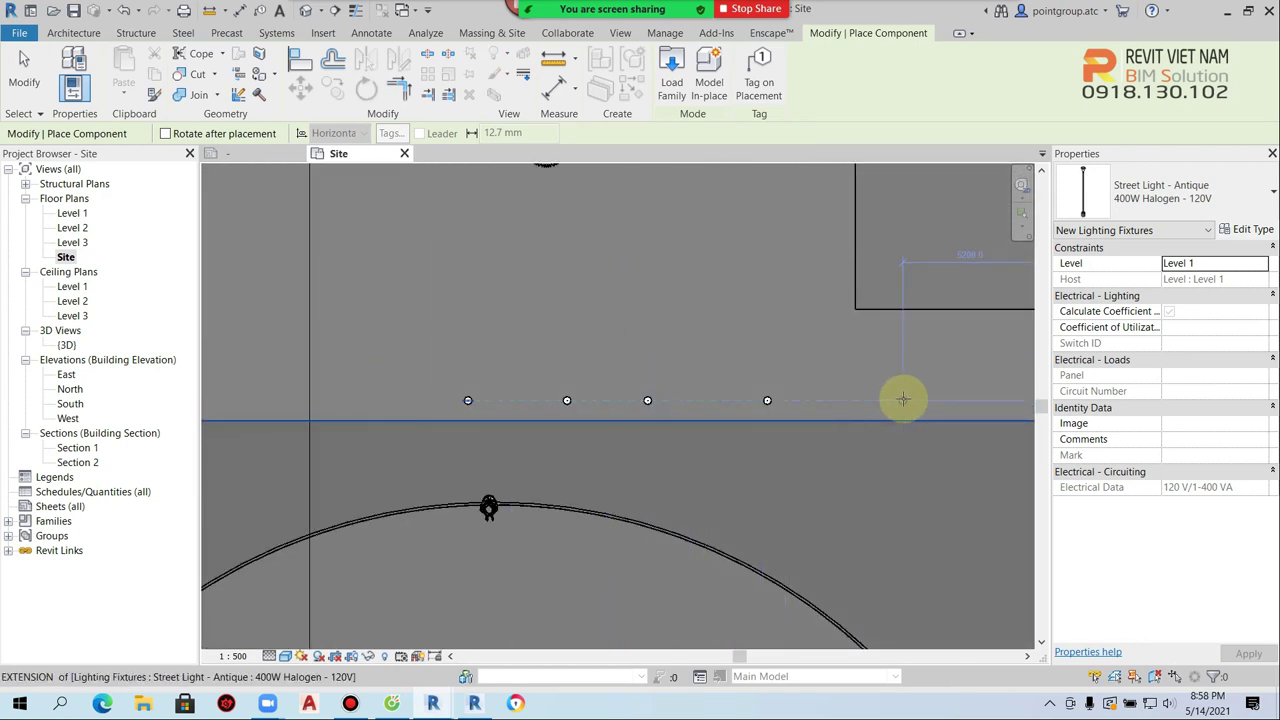
left_click(393, 398)
middle_click_drag(393, 398, 600, 386)
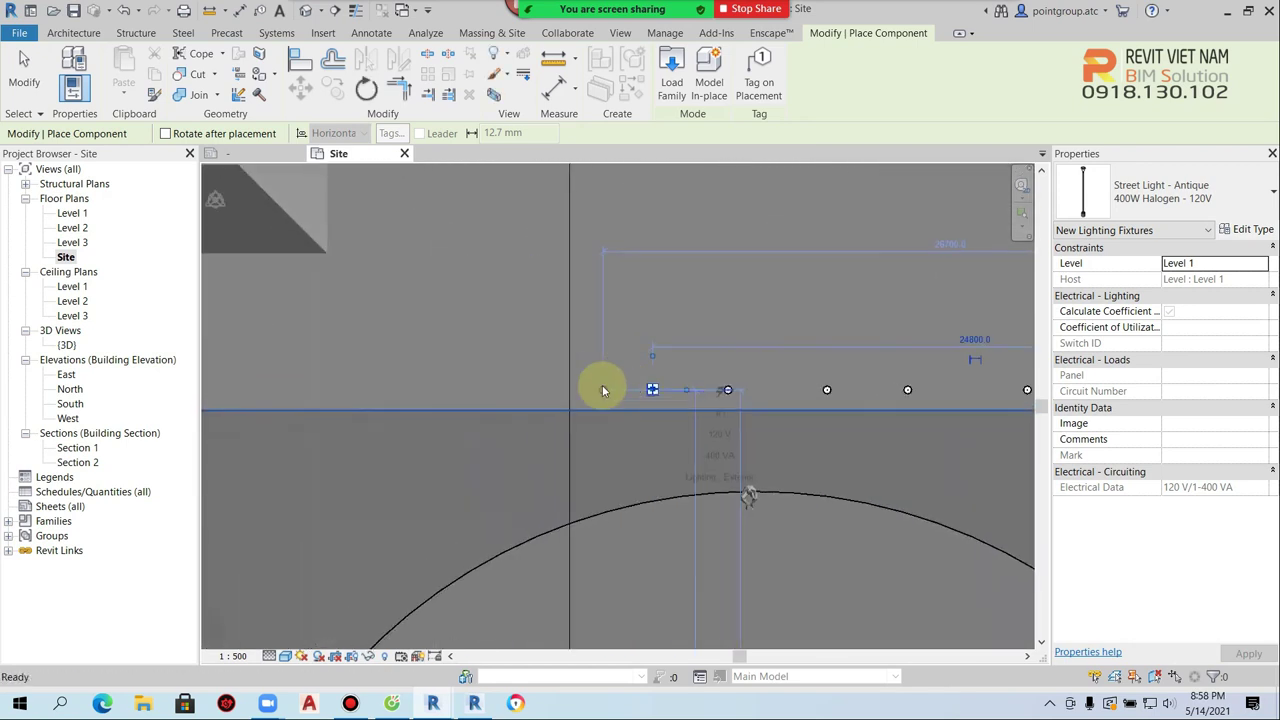
left_click(491, 387)
key("Escape")
key("Escape")
Check the new street lights in the default 3D view, then return to the Site plan
scroll(514, 394, "down", 1)
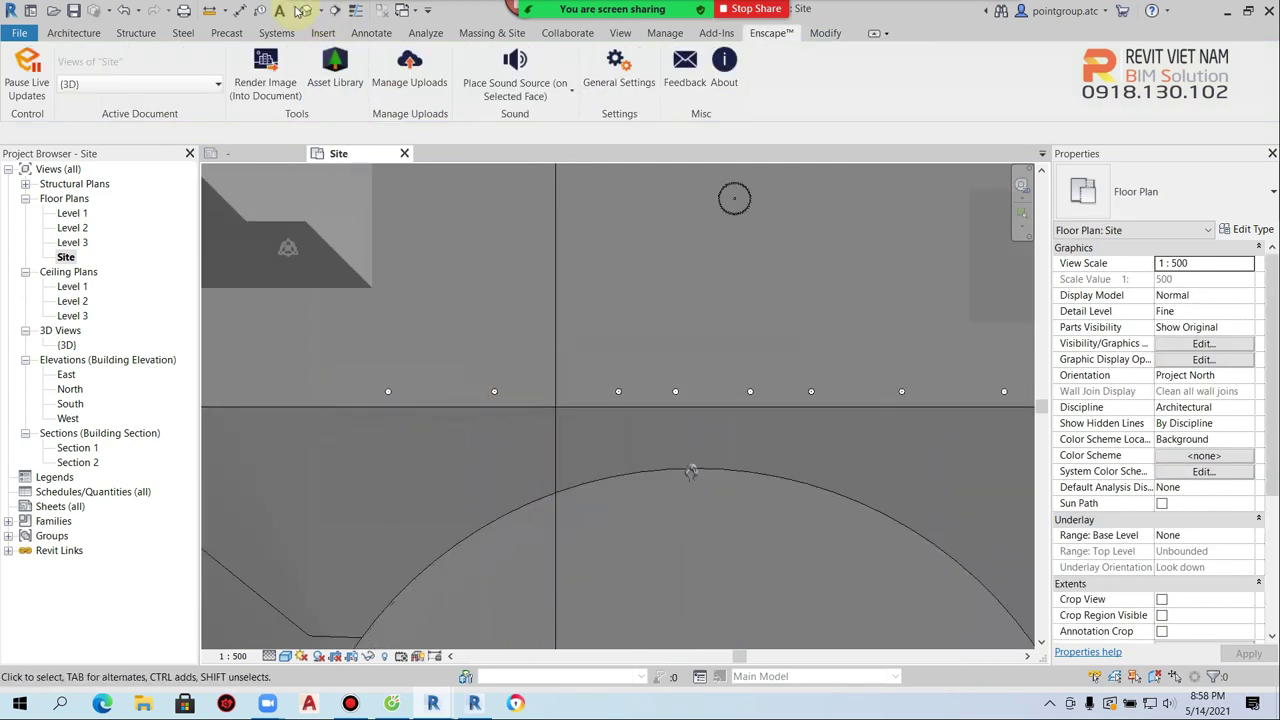
left_click(305, 12)
middle_click_drag(492, 381, 528, 482, "shift")
scroll(600, 427, "up", 2)
middle_click_drag(600, 427, 694, 200, "shift")
scroll(714, 351, "up", 1)
scroll(620, 486, "up", 3)
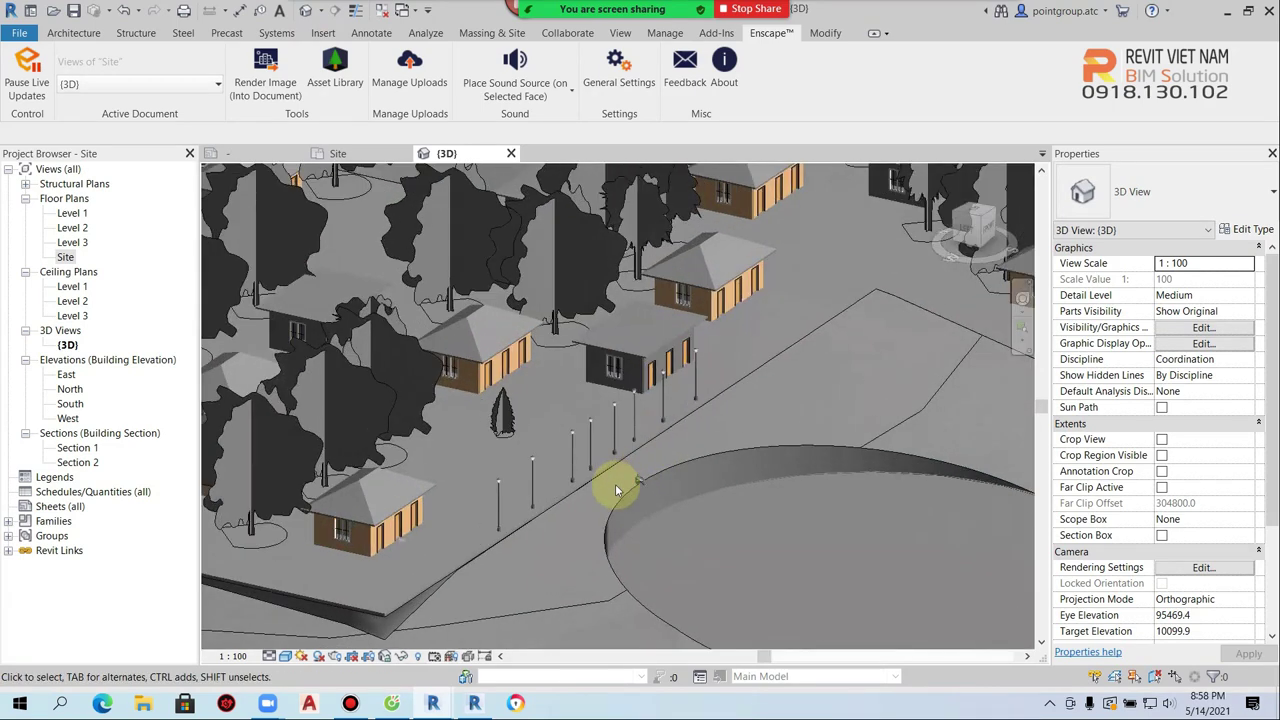
double_click(66, 258)
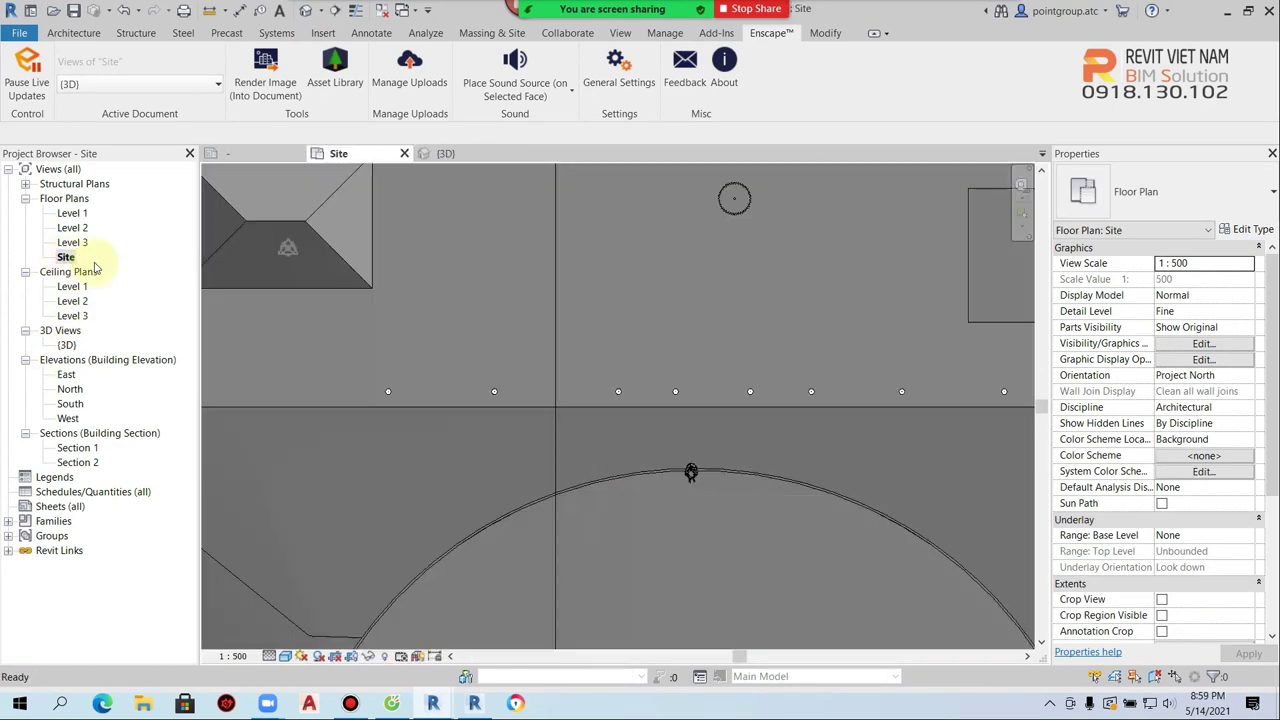
Select the street lights and start a Copy (CO) with a base point, then cancel it
scroll(357, 372, "down", 2)
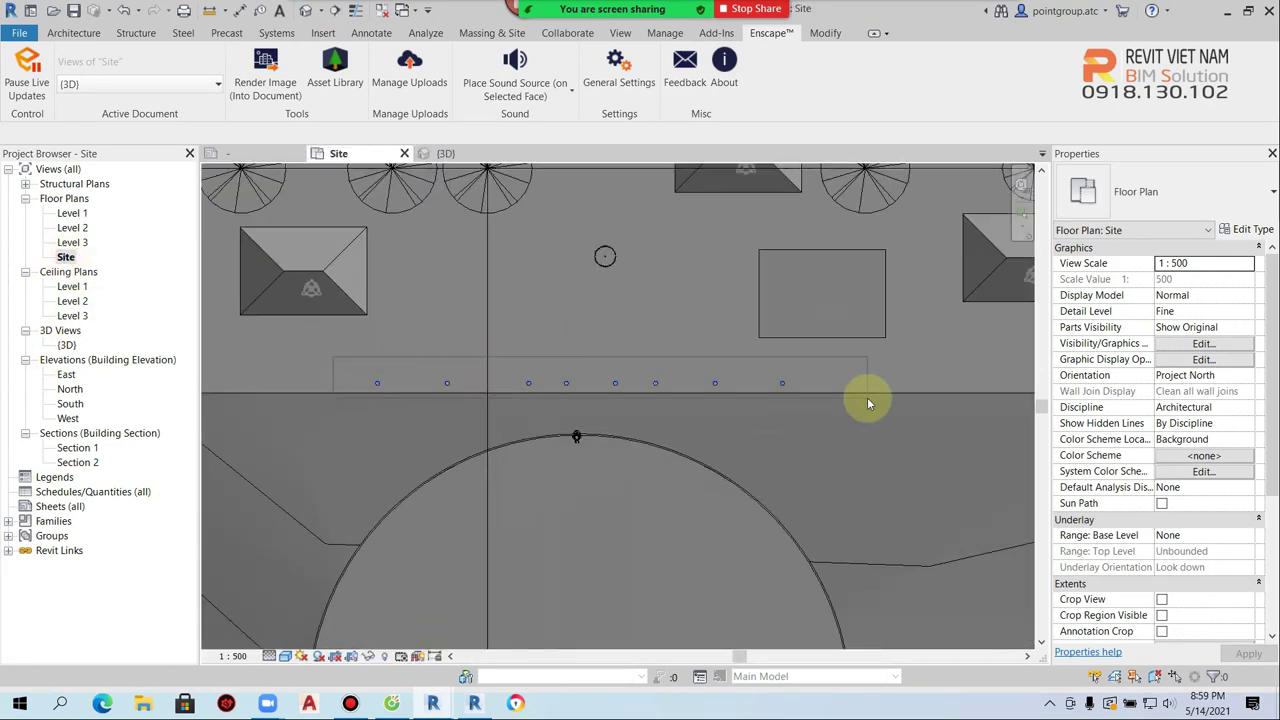
left_click(770, 384)
scroll(738, 384, "up", 2)
key("c")
key("o")
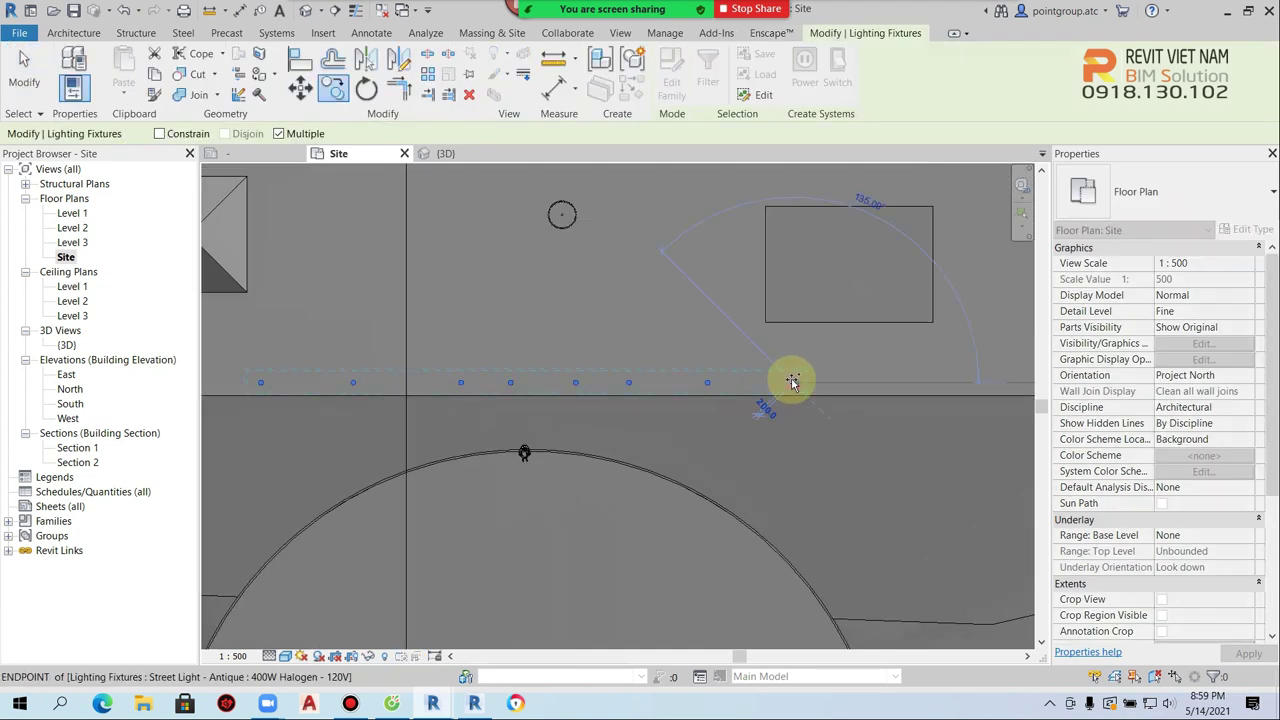
left_click(798, 328)
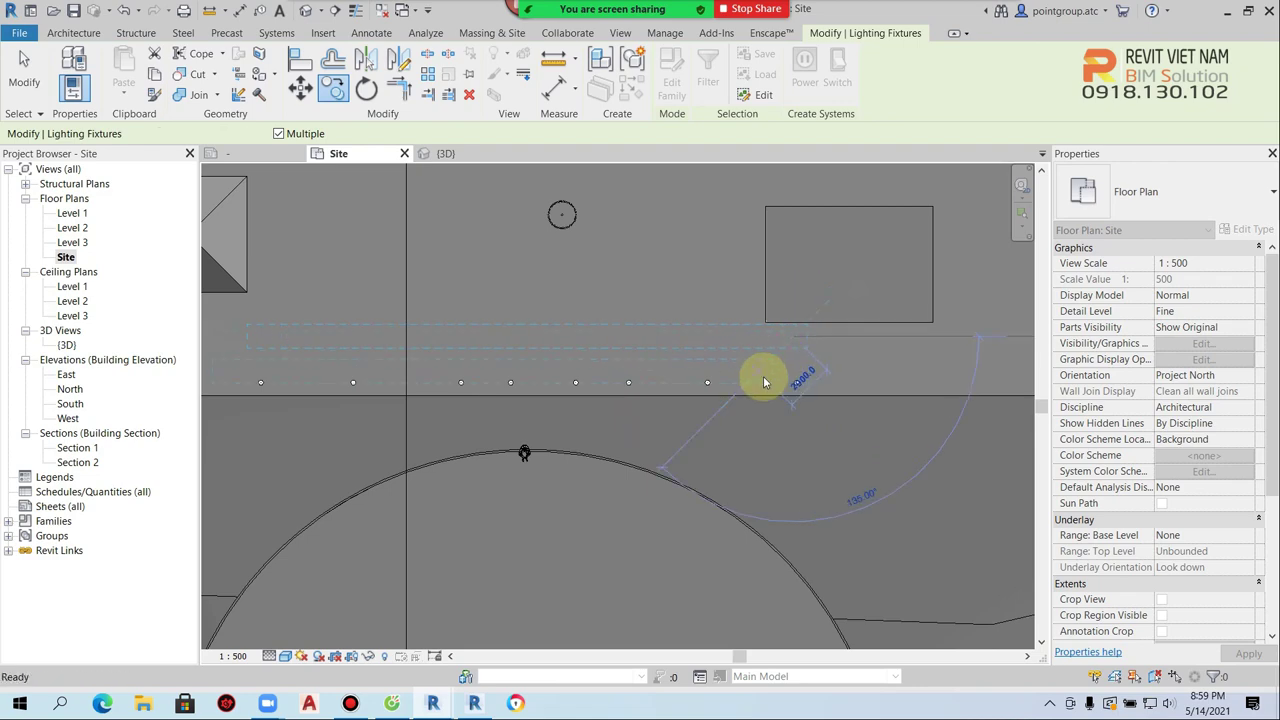
key("Escape")
key("Escape")
Select all eight street lights, start Copy again, then cancel and clear the selection
scroll(510, 370, "down", 2)
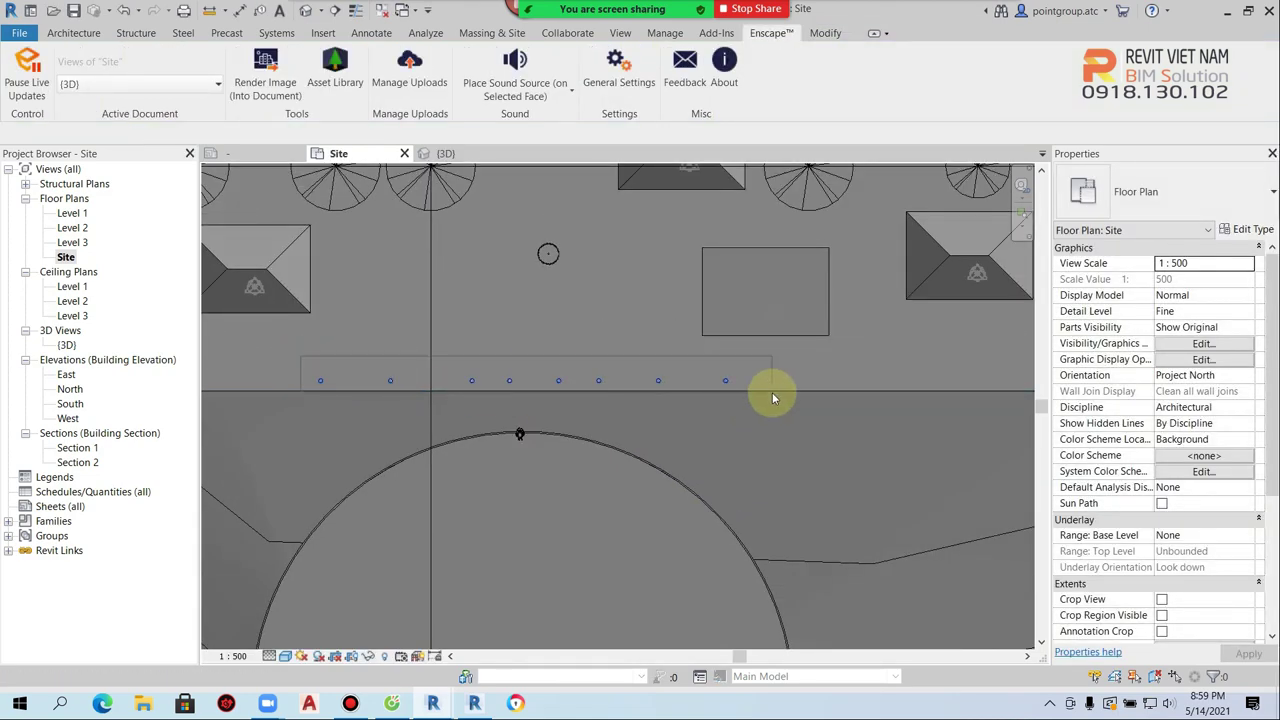
left_click_drag(772, 396, 750, 380)
scroll(515, 380, "up", 3)
scroll(530, 390, "up", 2)
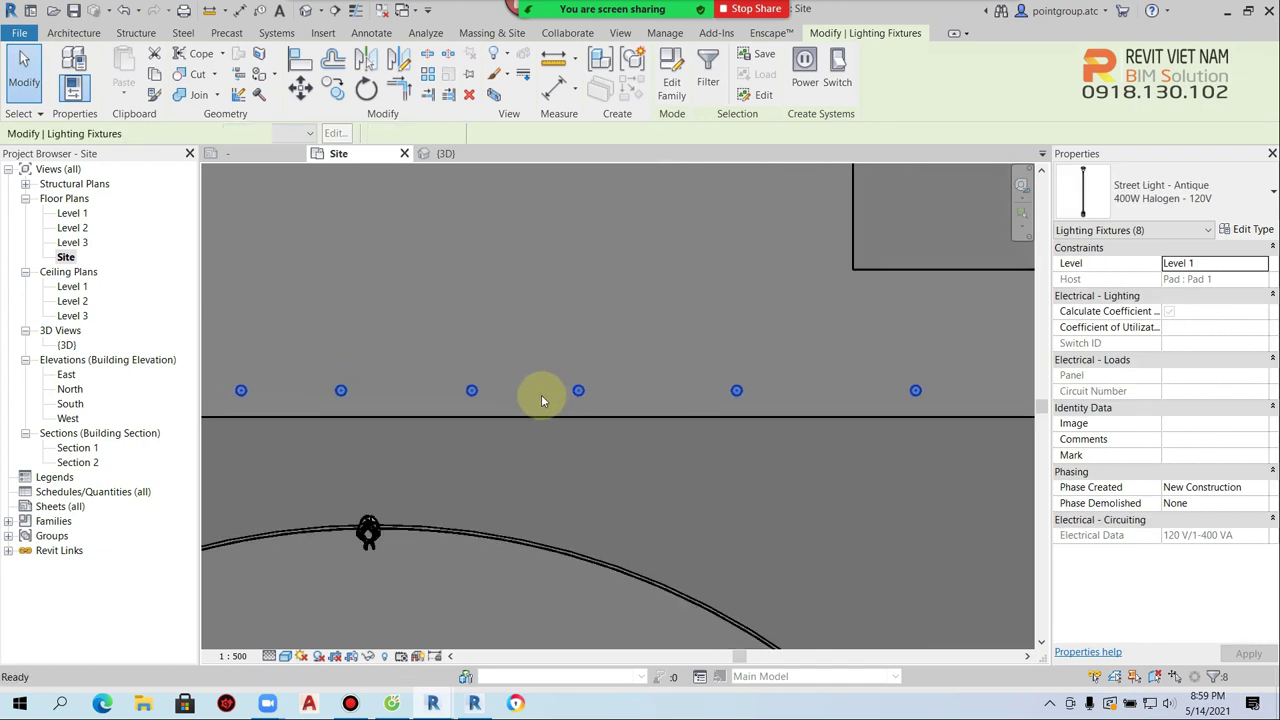
key("c")
key("o")
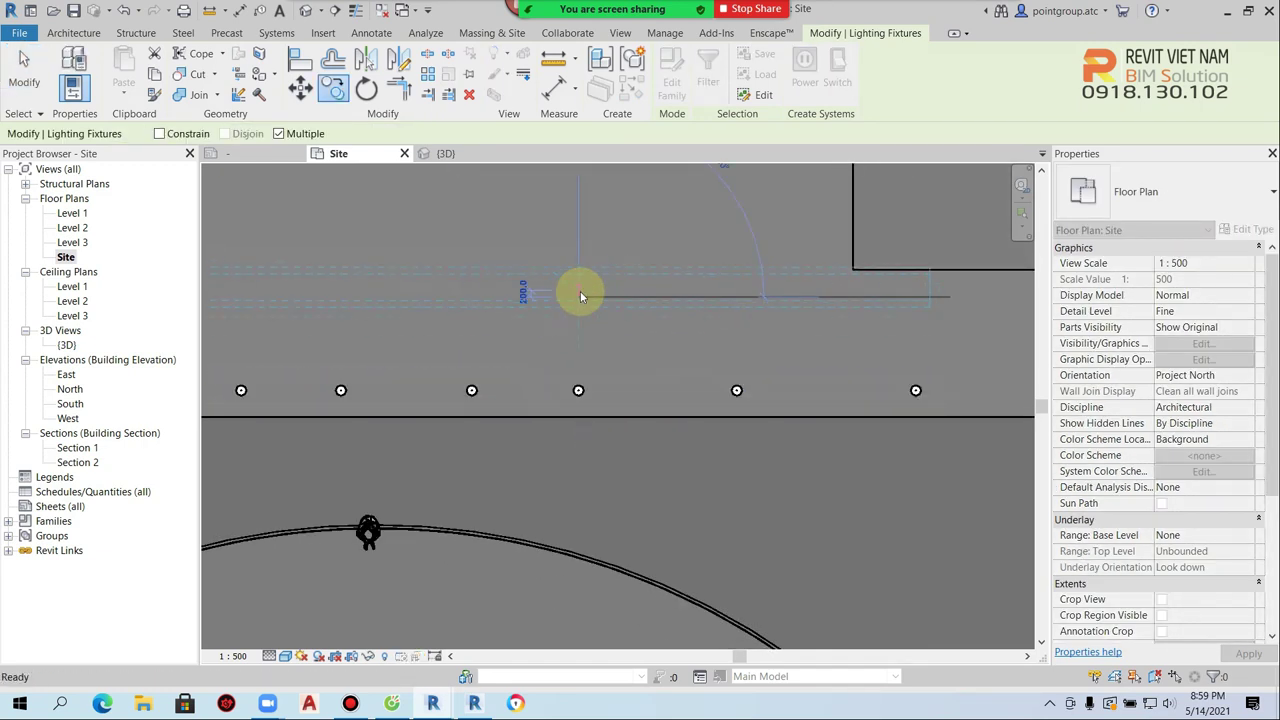
key("Escape")
key("Escape")
Show the street lights in the {3D} view zoomed out, and bring up the Enscape window
scroll(578, 348, "down", 2)
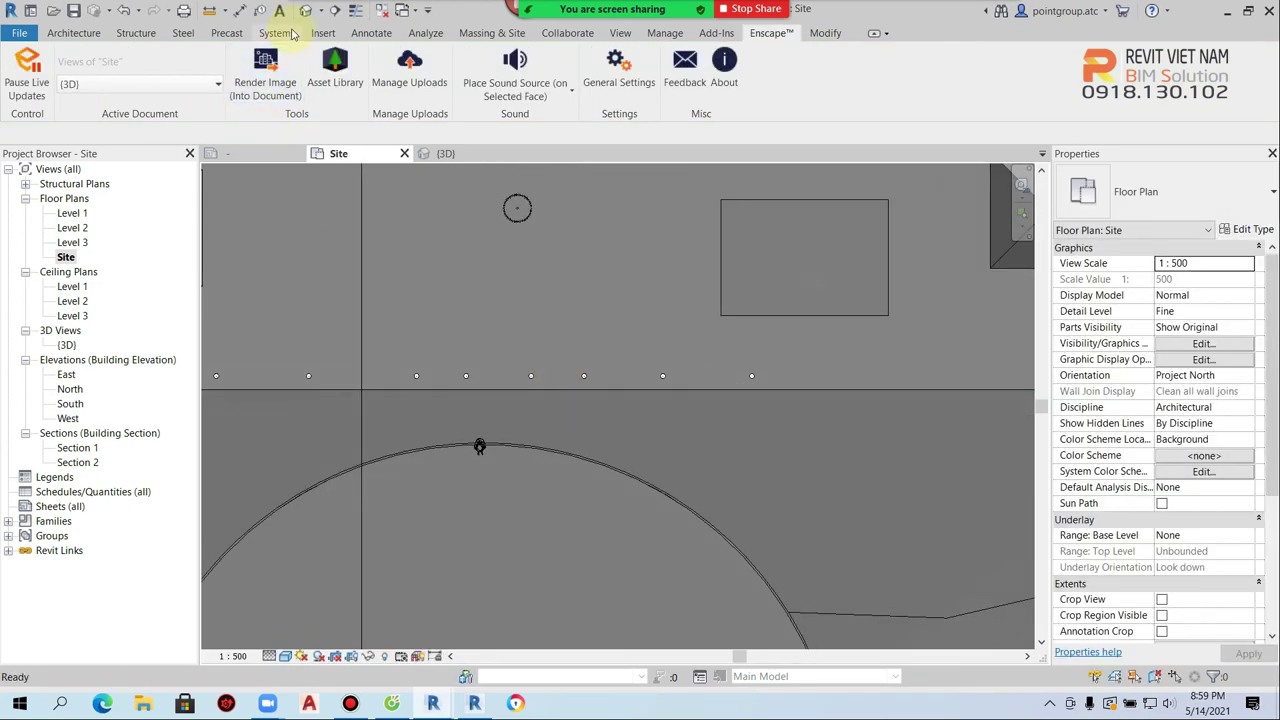
left_click(306, 10)
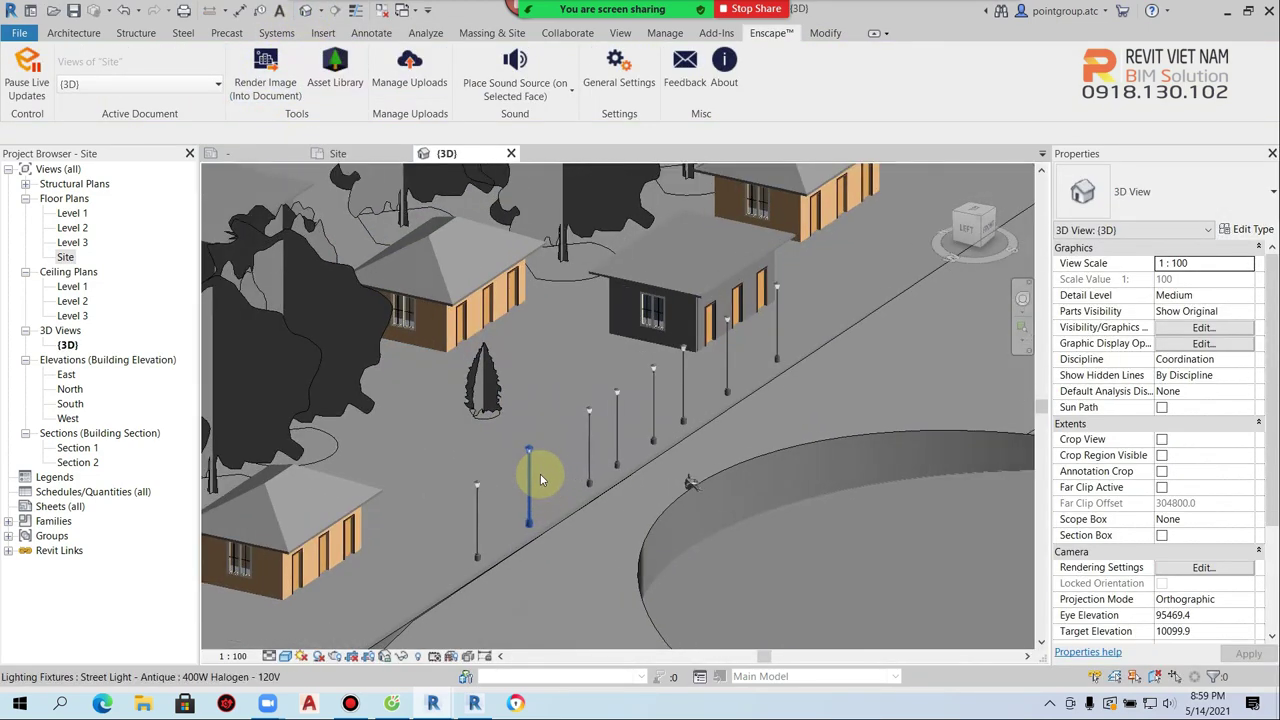
scroll(540, 473, "down", 1)
scroll(491, 443, "down", 1)
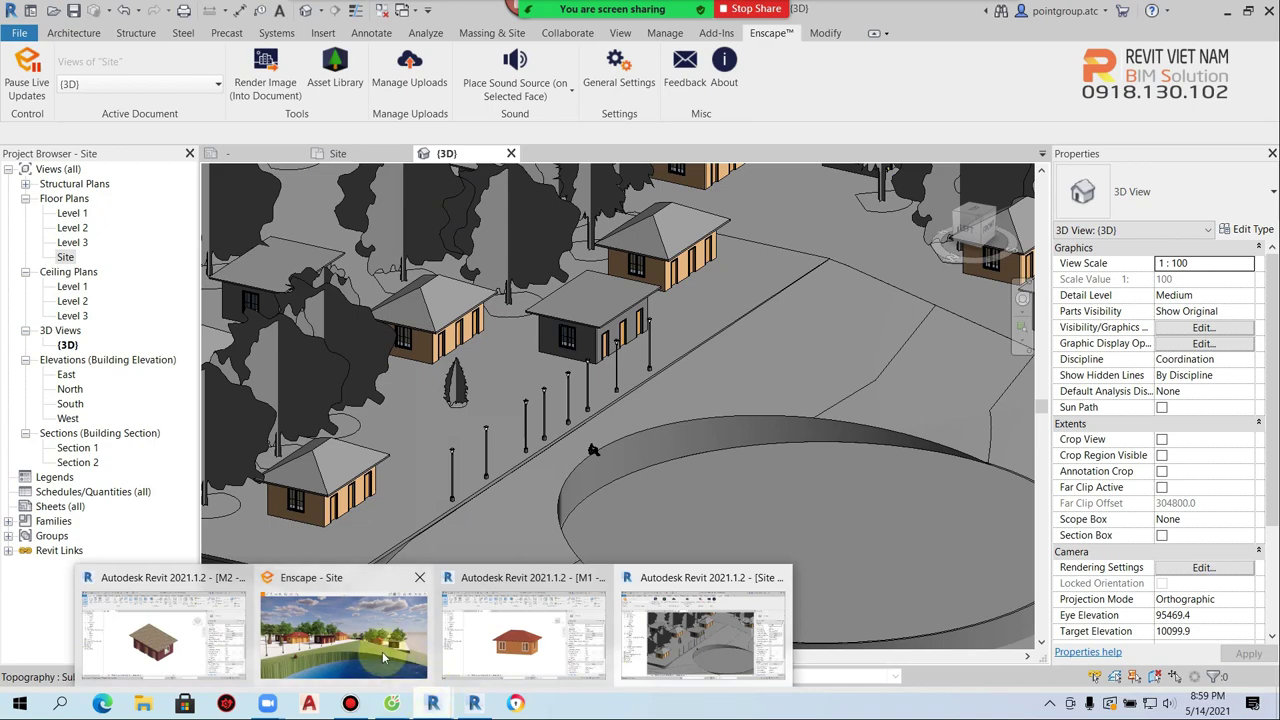
left_click(383, 657)
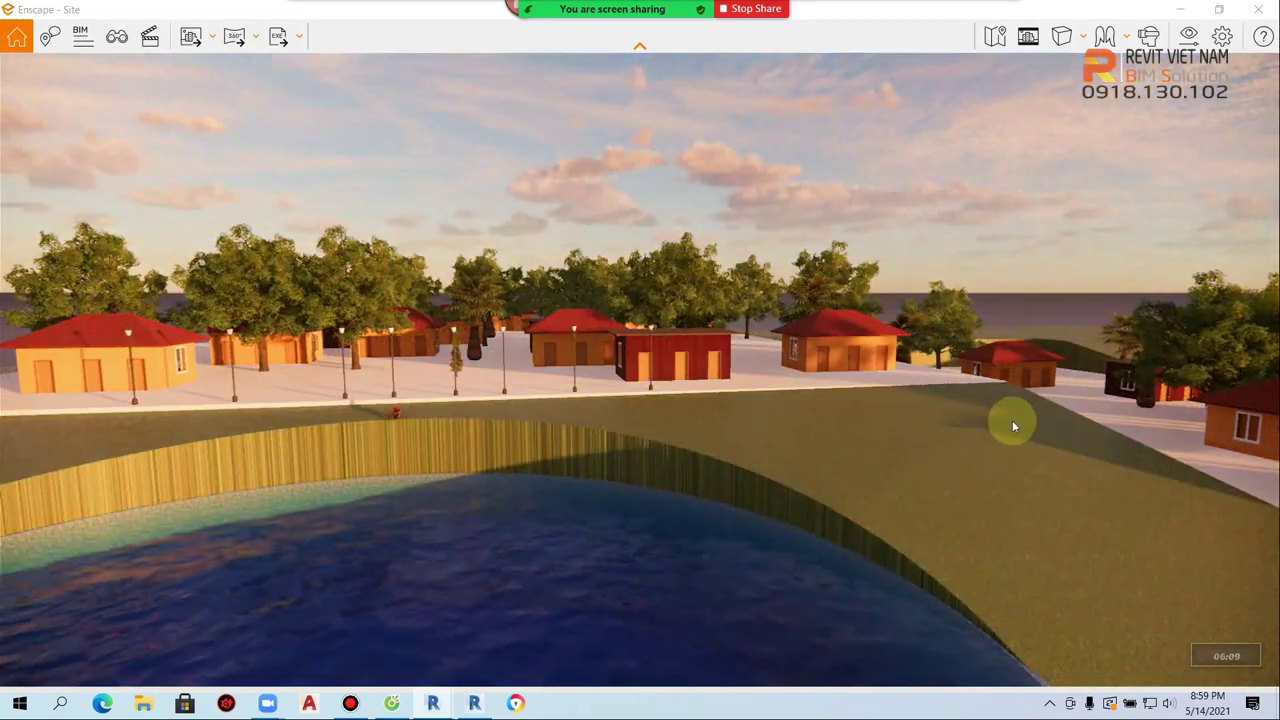
Set Enscape's time of day to night and orbit the camera over the glowing poolside street lights
left_click_drag(1012, 420, 946, 430, "shift")
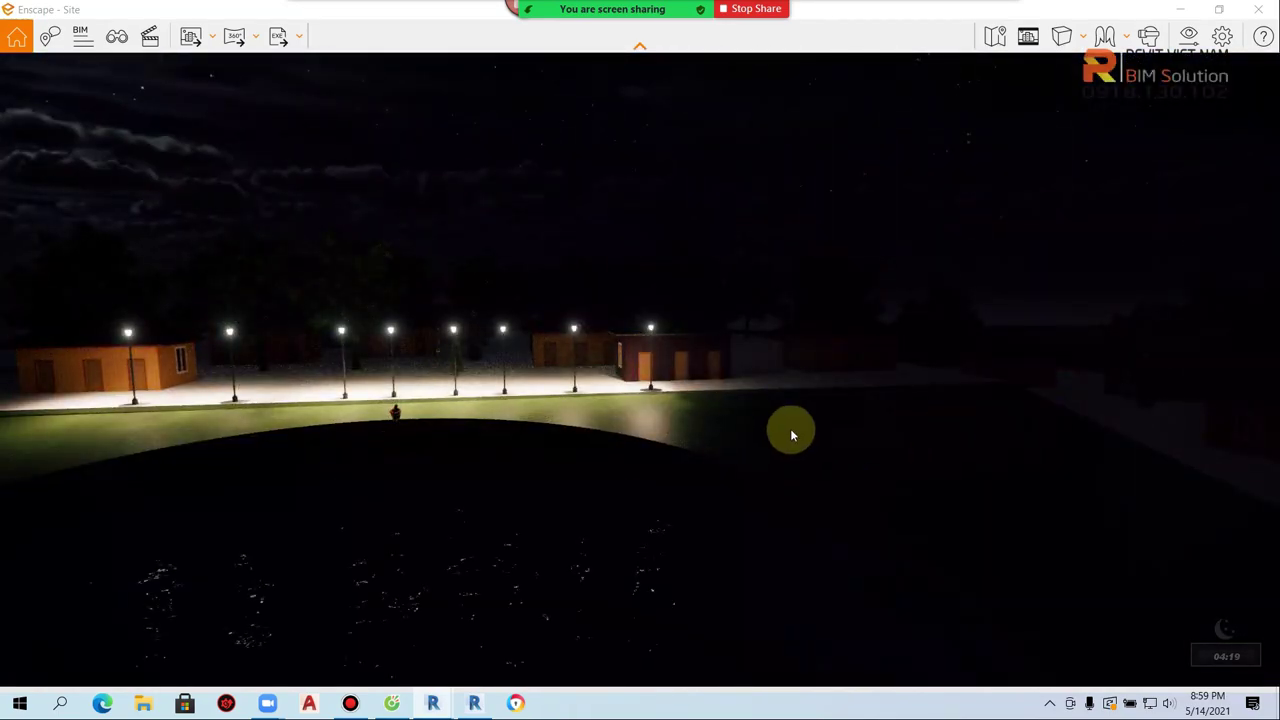
right_click_drag(260, 448, 330, 520)
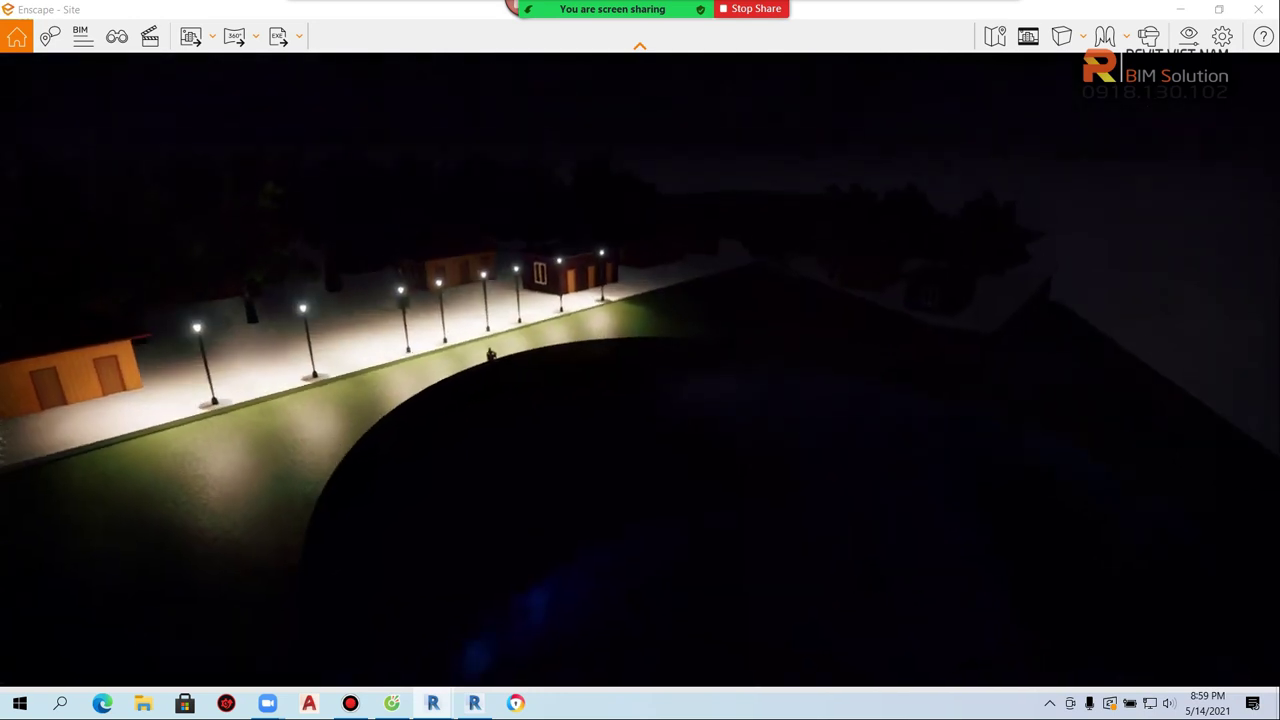
right_click_drag(261, 442, 261, 442)
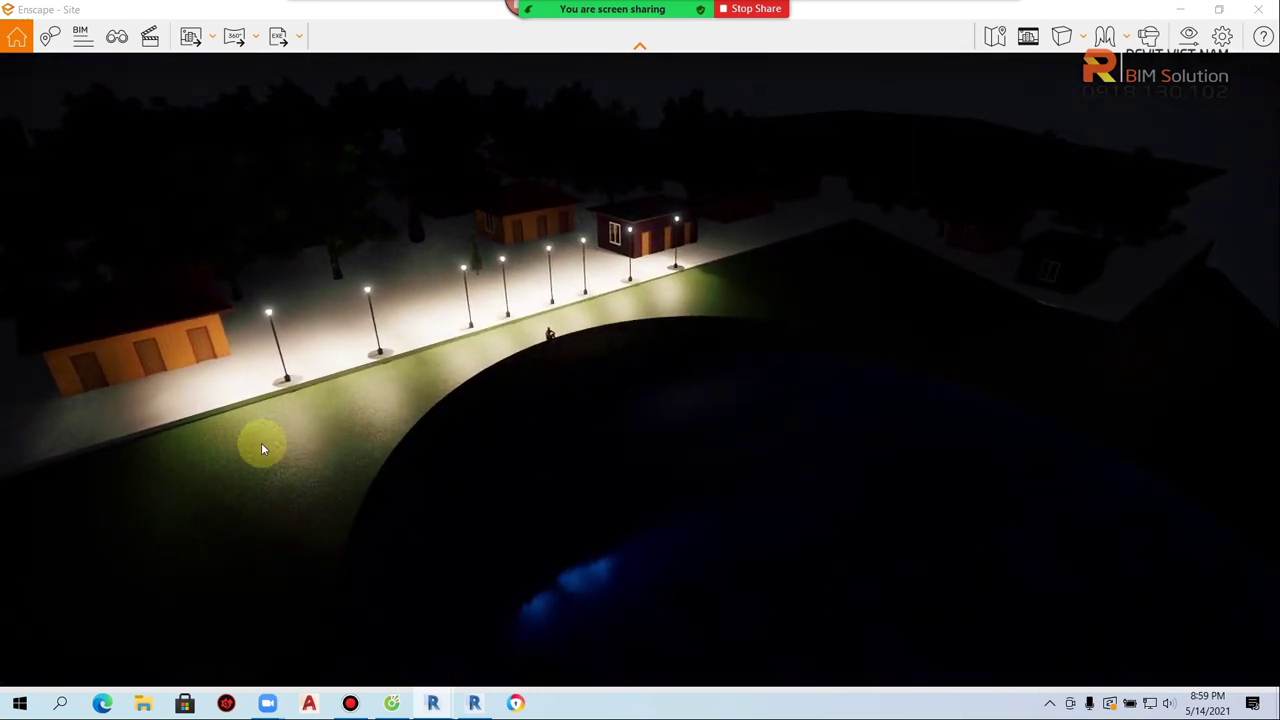
mouse_move(213, 355)
right_mouse_down("shift")
mouse_move(260, 355)
mouse_move(307, 427)
mouse_move(360, 427)
mouse_move(187, 425)
right_mouse_up("shift")
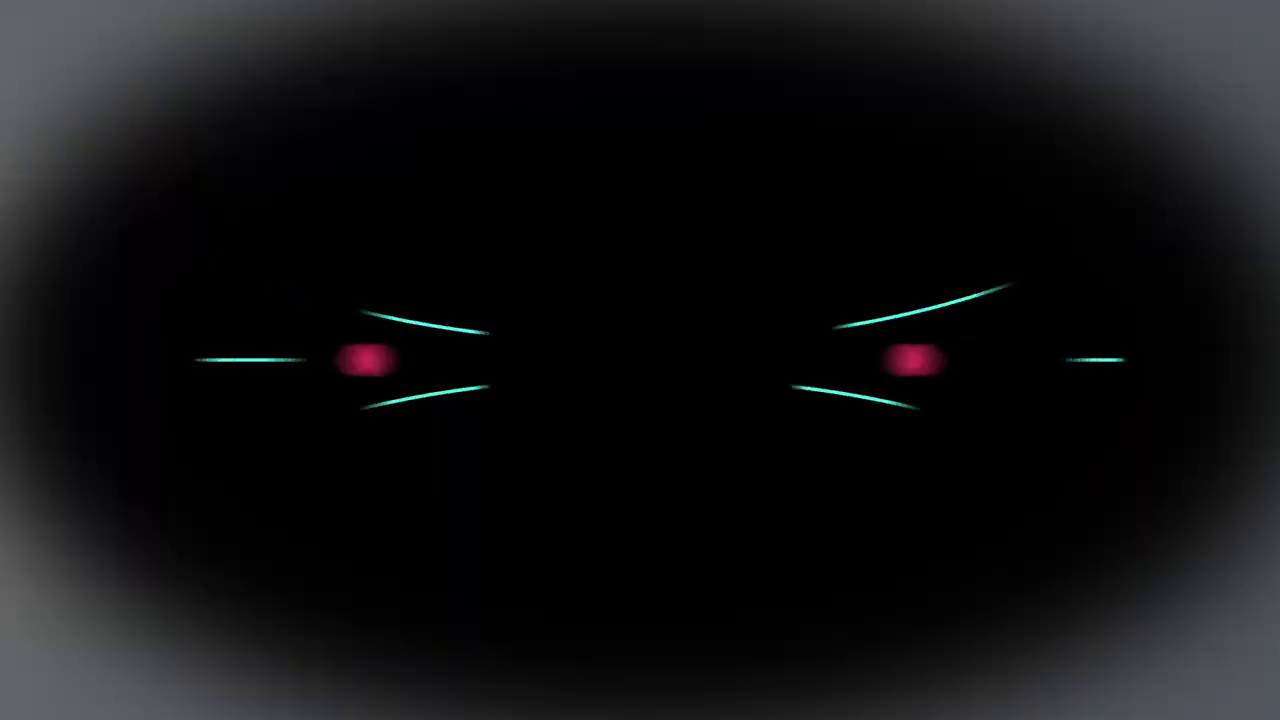